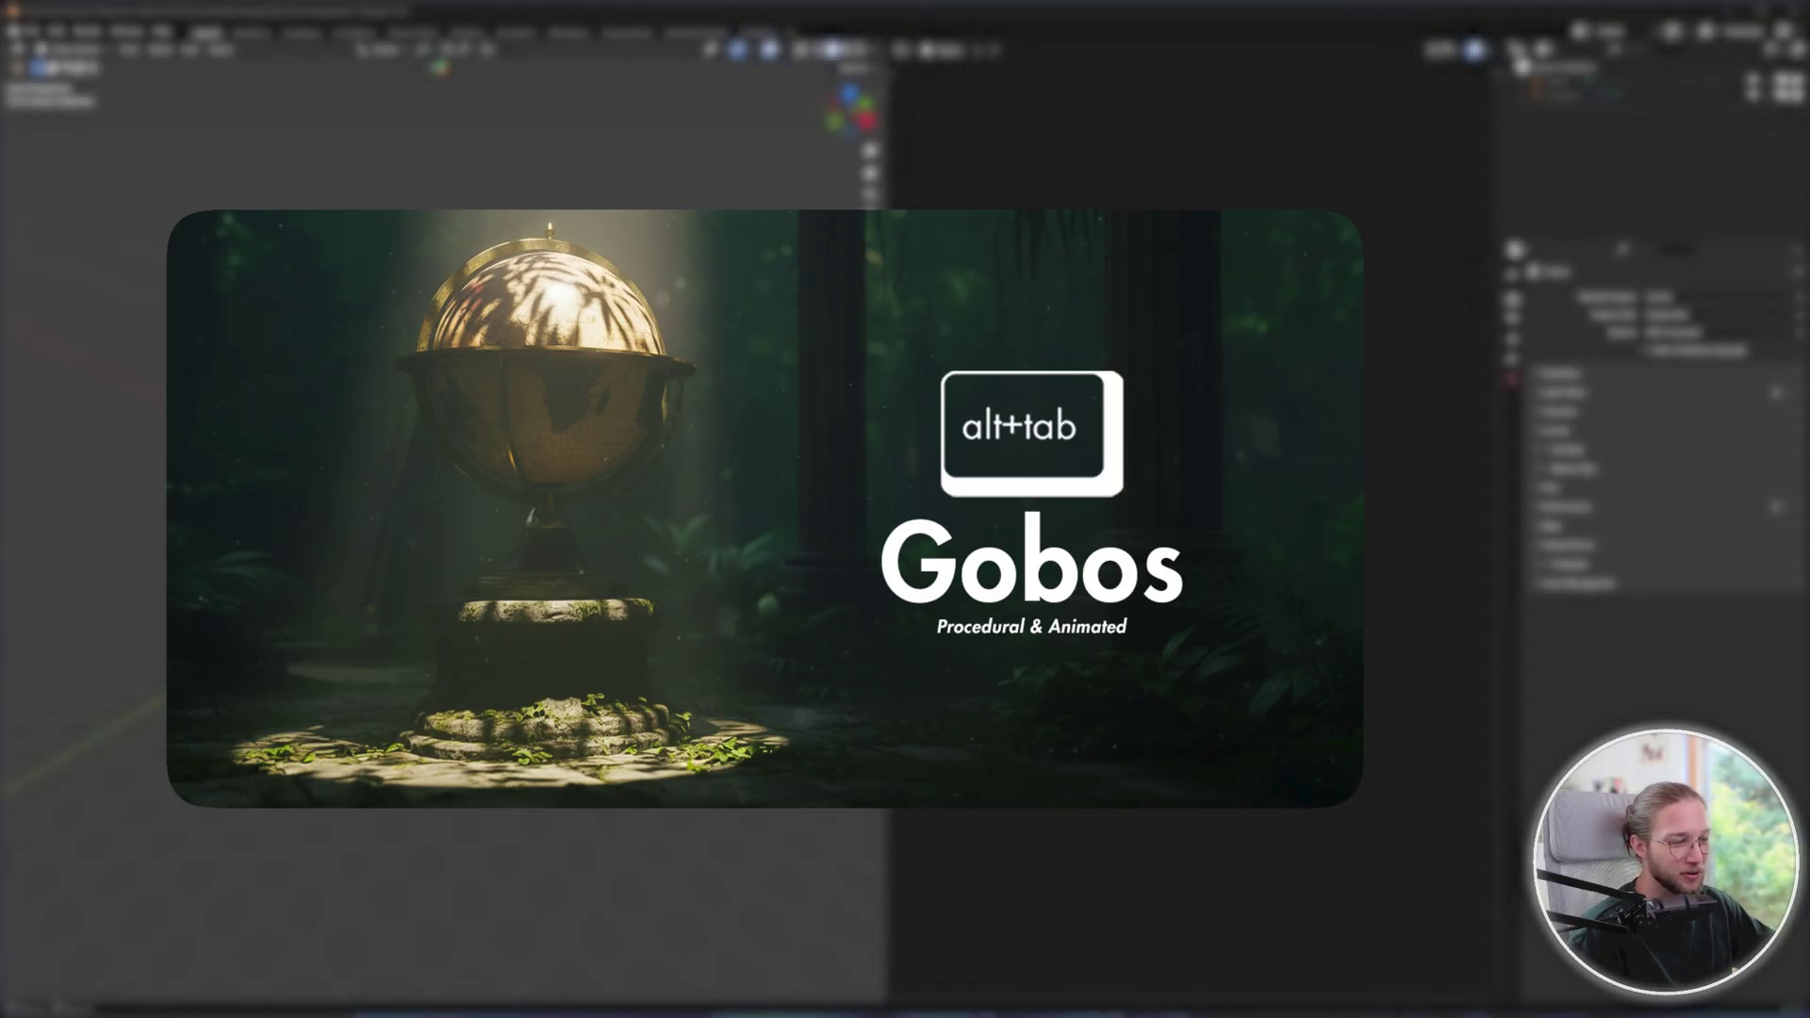
Extract the Alt Tab Gobos archive into the Tutorial folder and delete the archive file.
left_click_drag(1809, 347, 1046, 300)
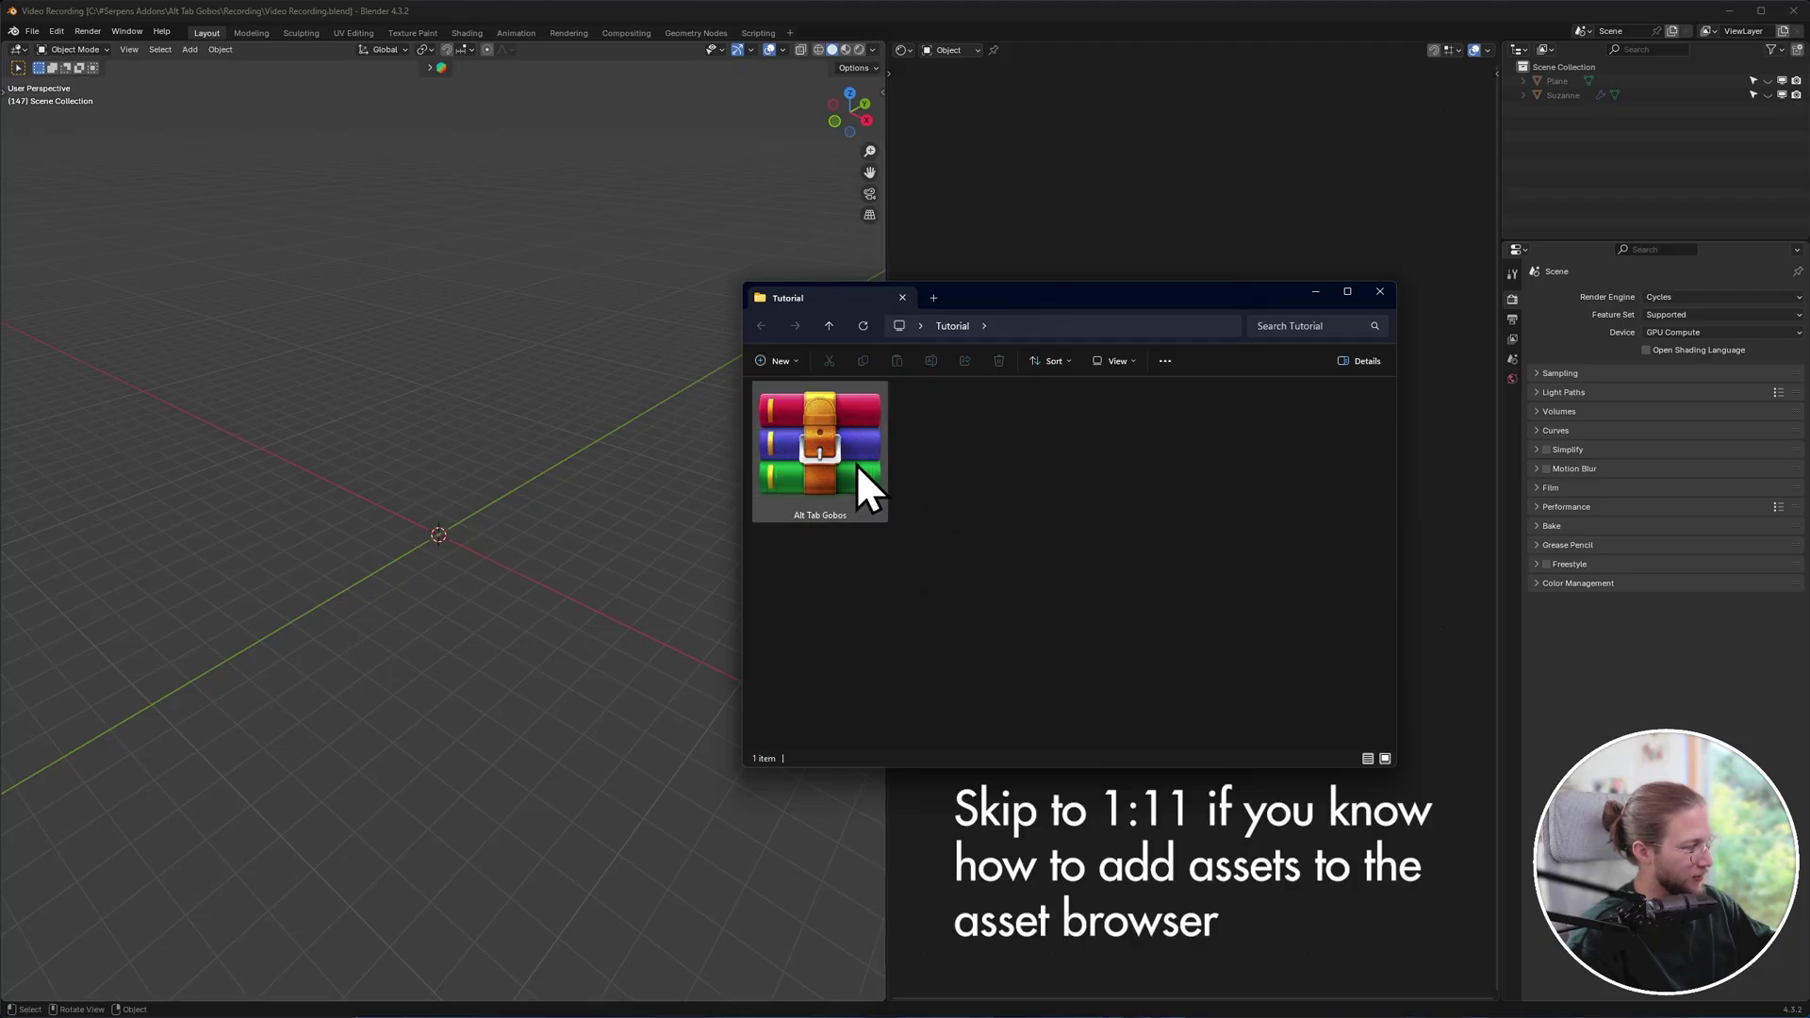
left_click_drag(1031, 305, 1057, 246)
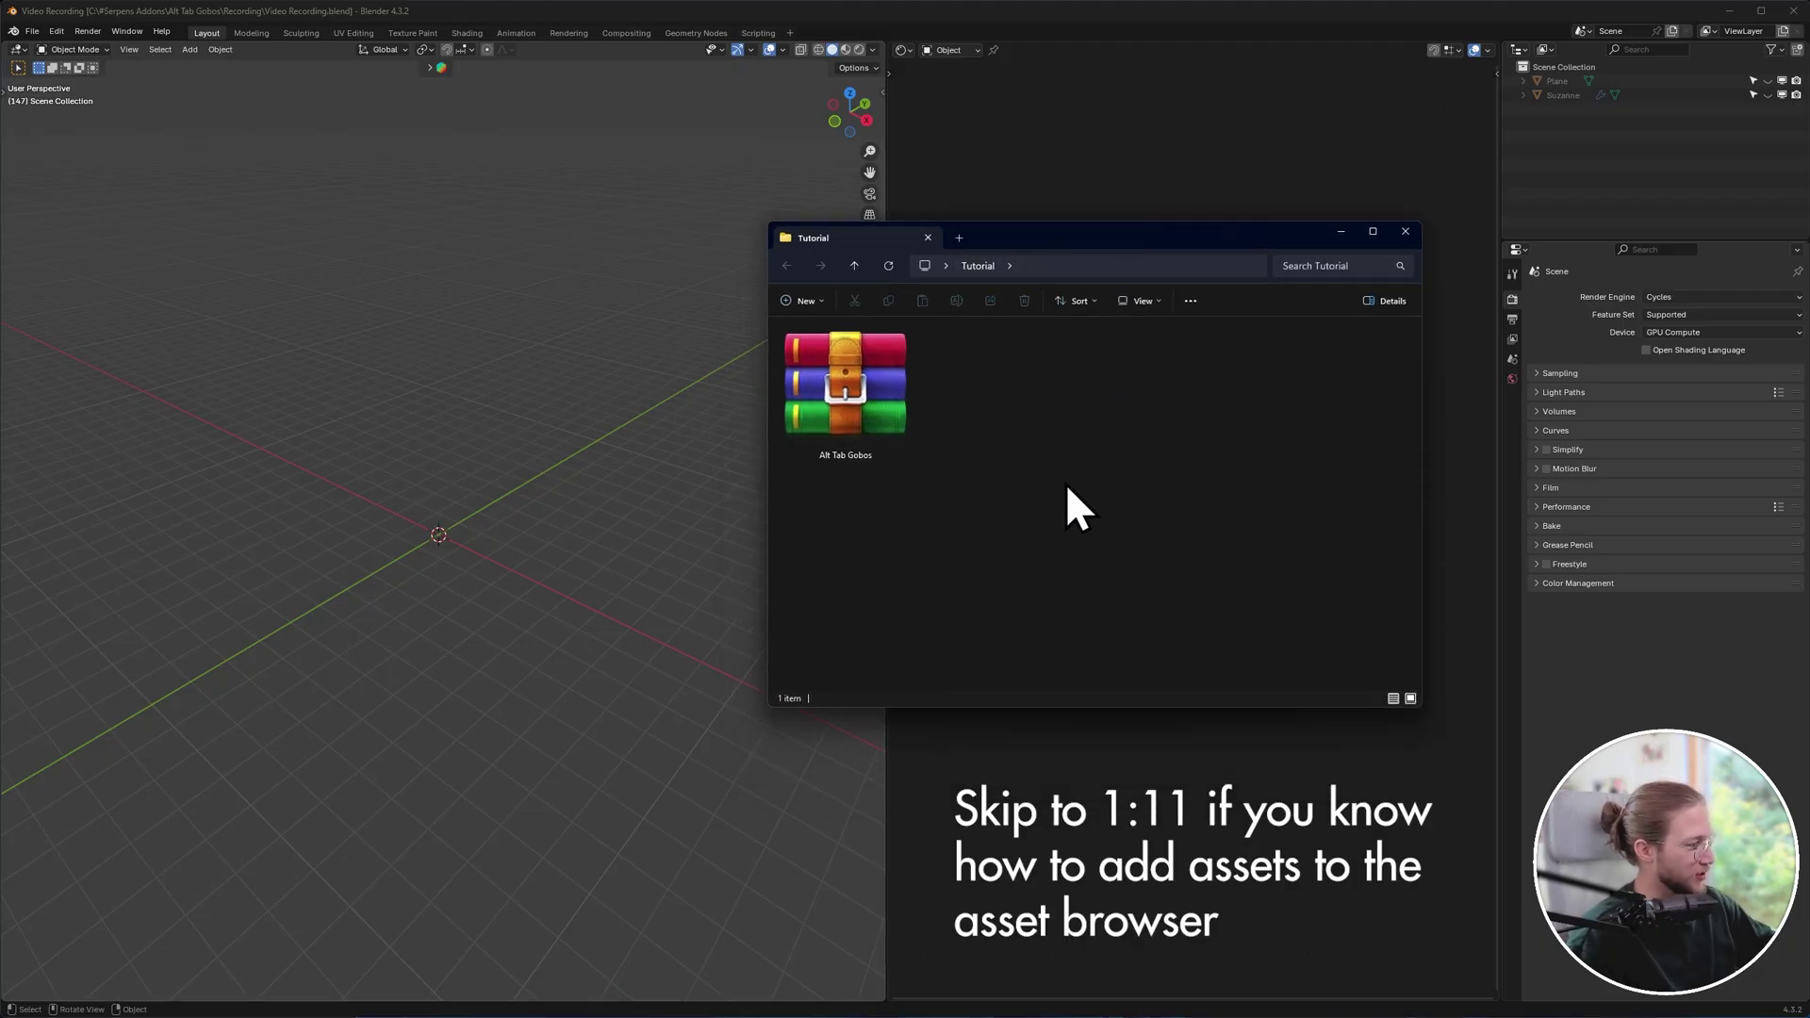
right_click(885, 392)
mouse_move(920, 420)
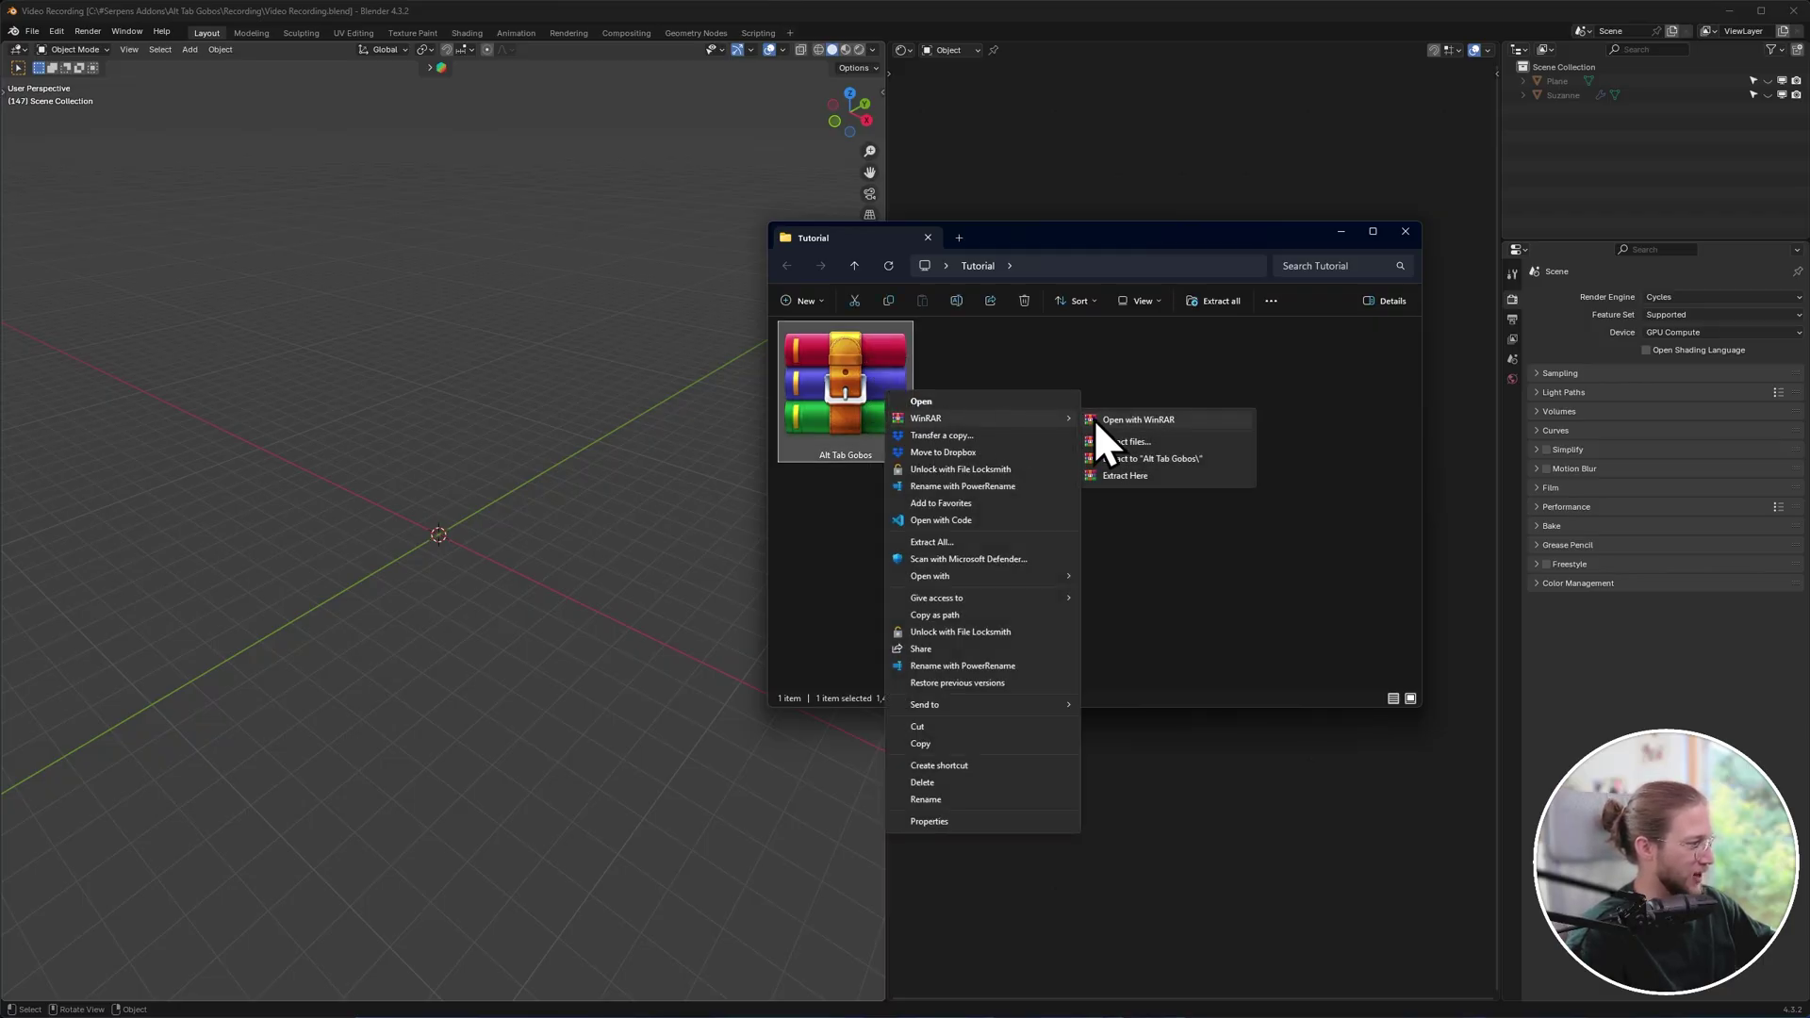
left_click(1110, 474)
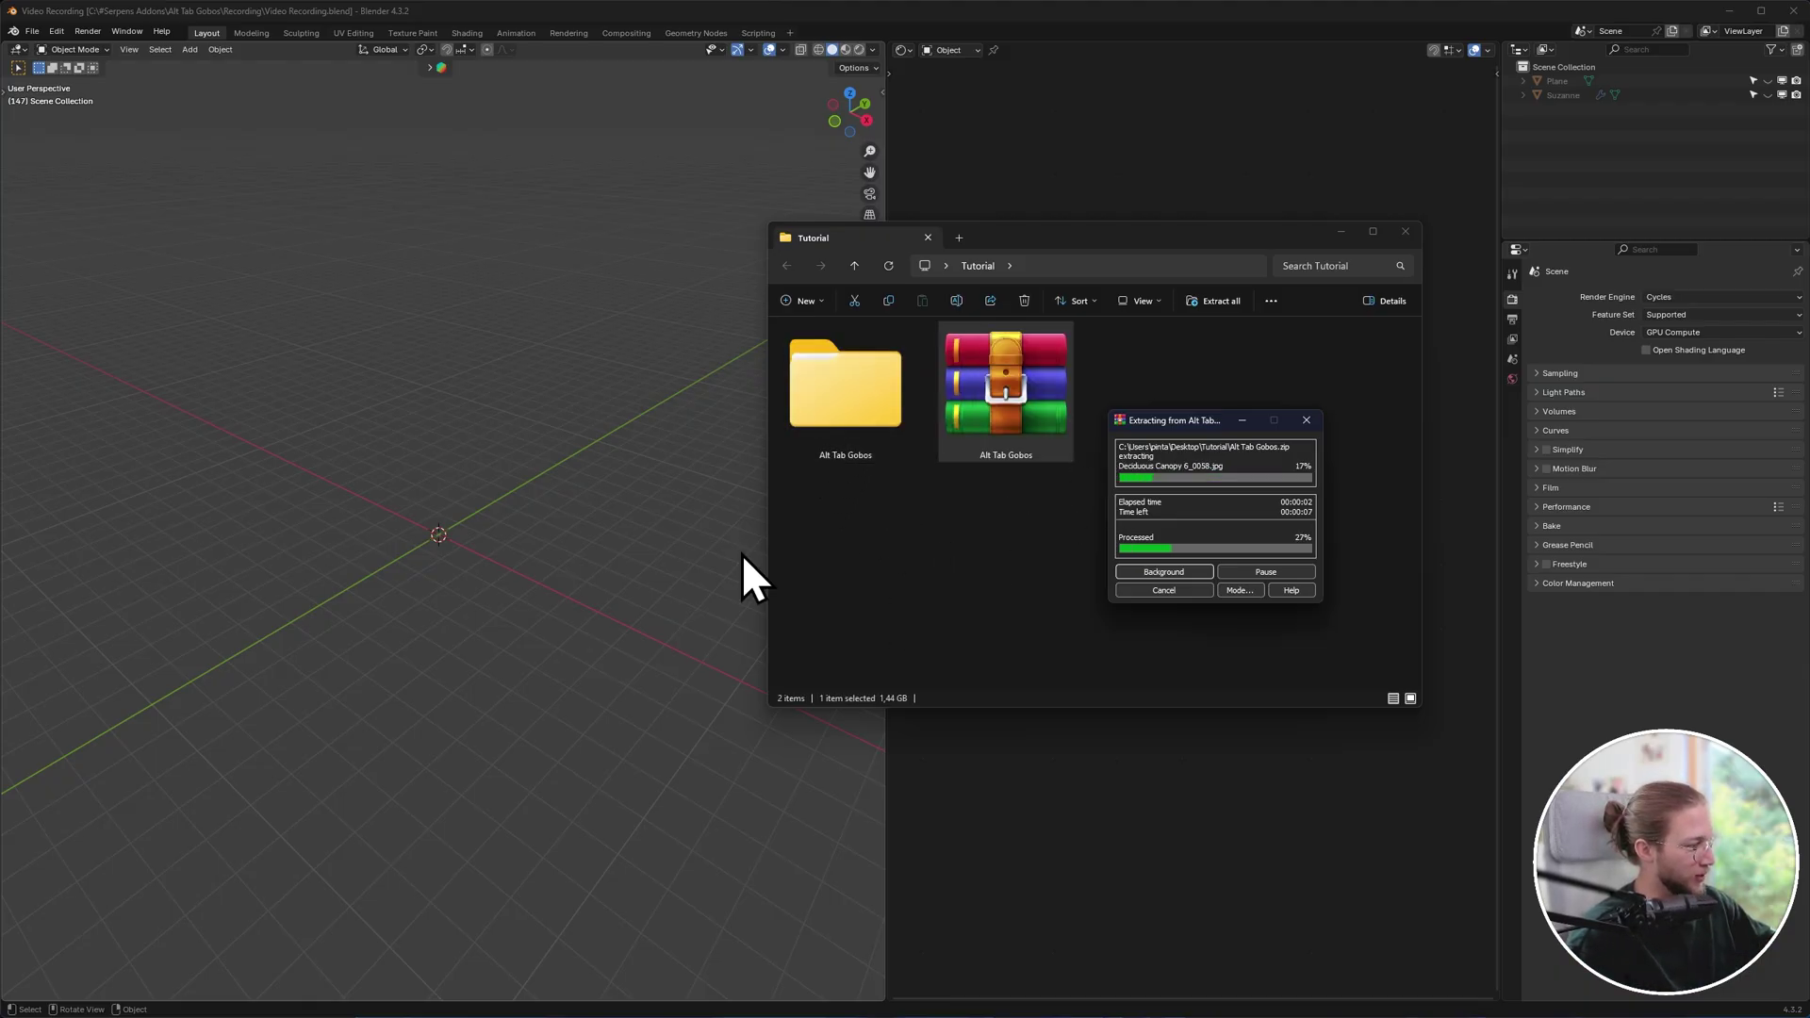
left_click(785, 576)
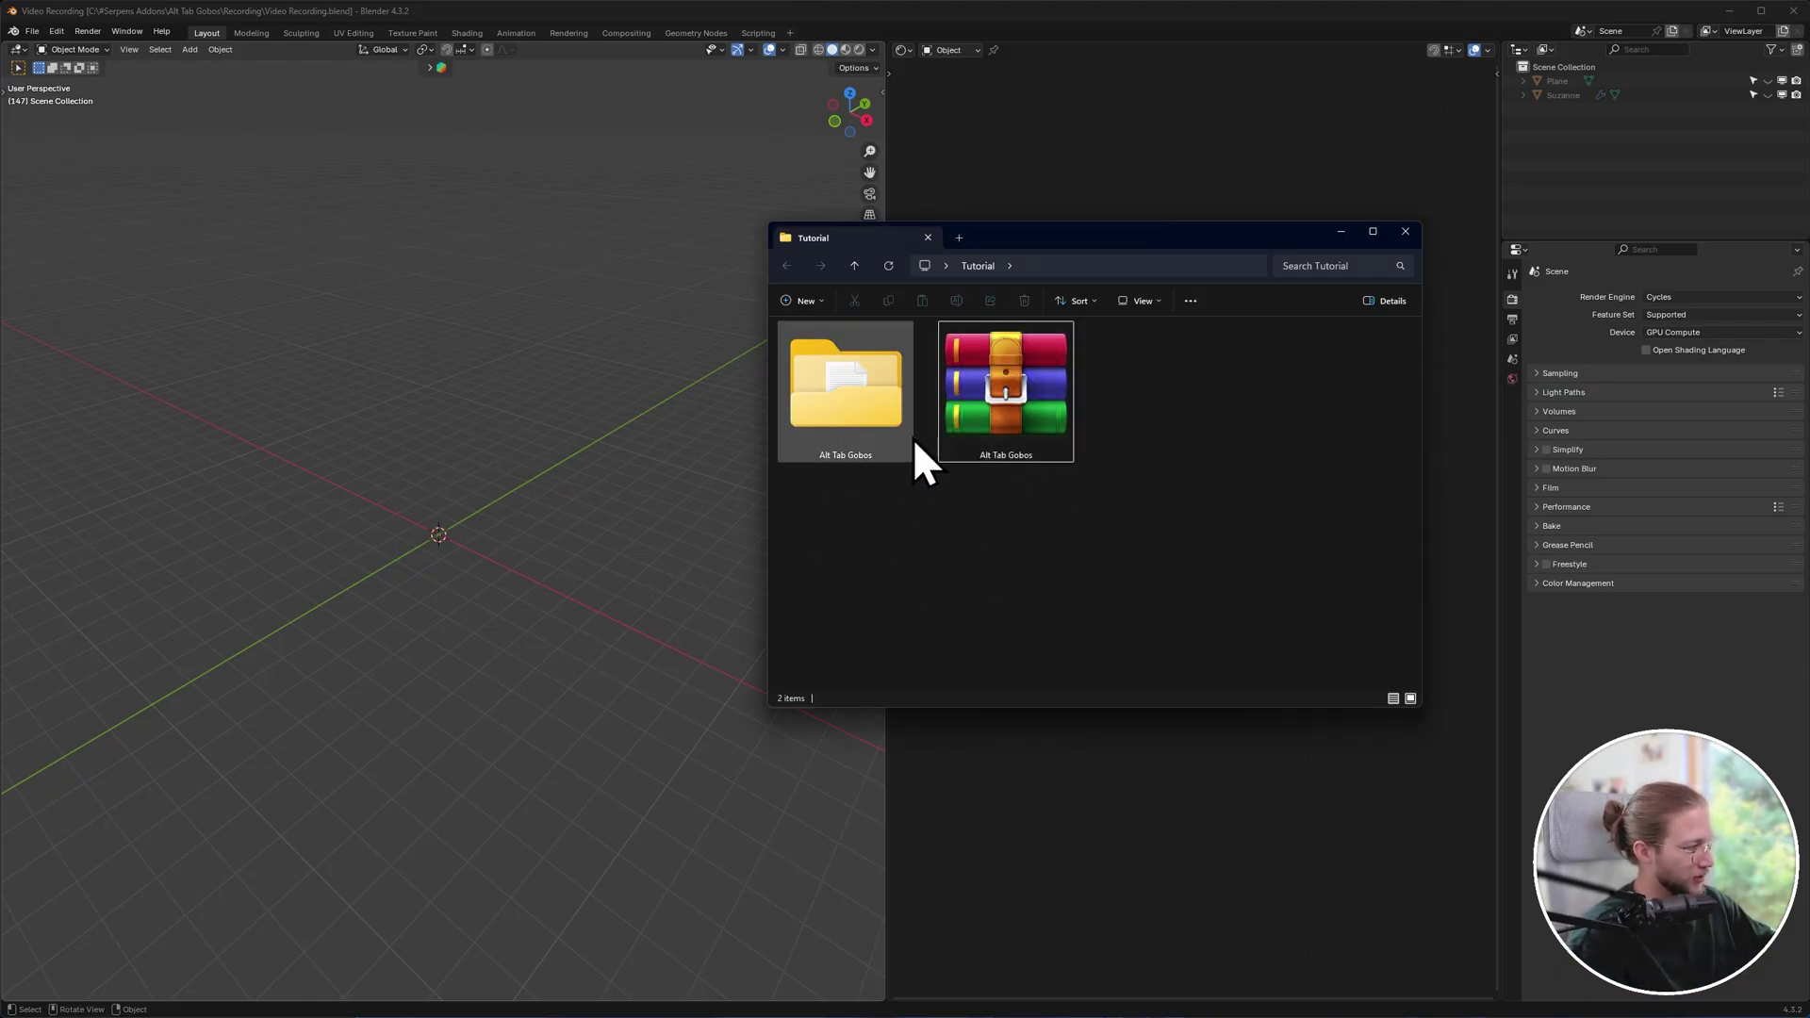
left_click(1003, 430)
key("Delete")
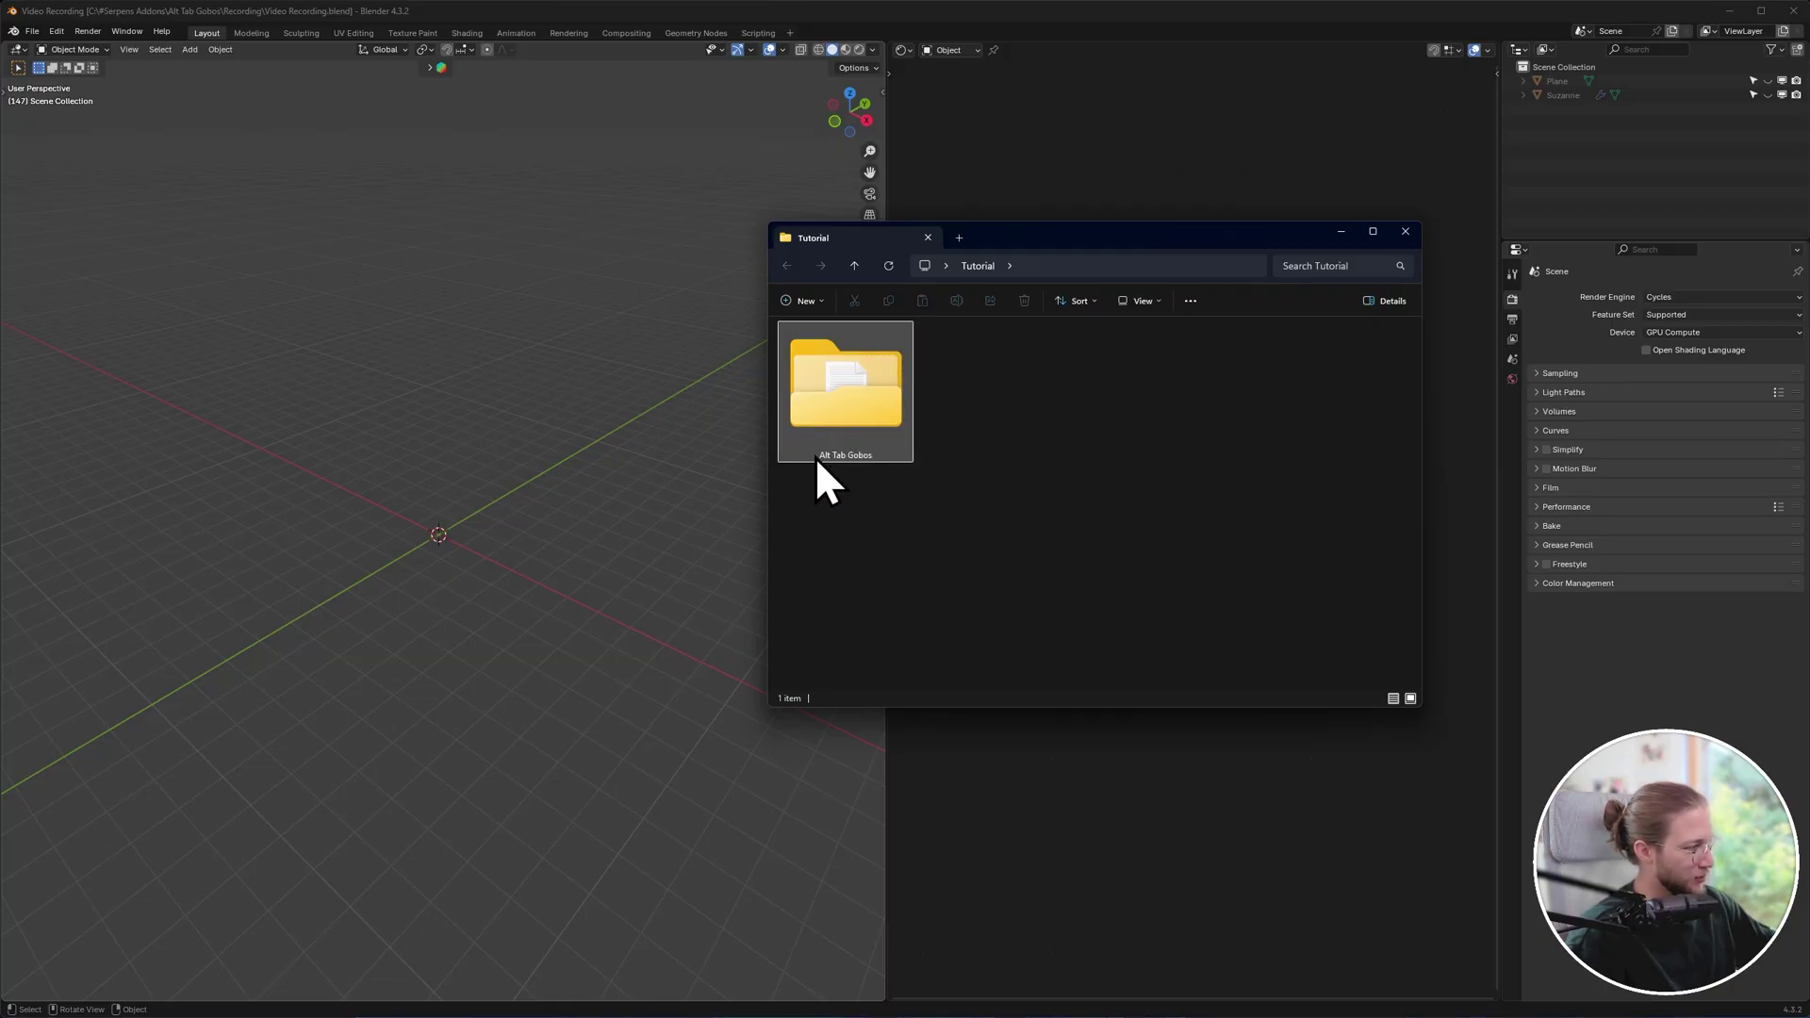
Look through the contents of the extracted Alt Tab Gobos folder, check its location, and close the file window.
double_click(865, 419)
left_click_drag(1020, 567, 896, 343)
left_click(907, 549)
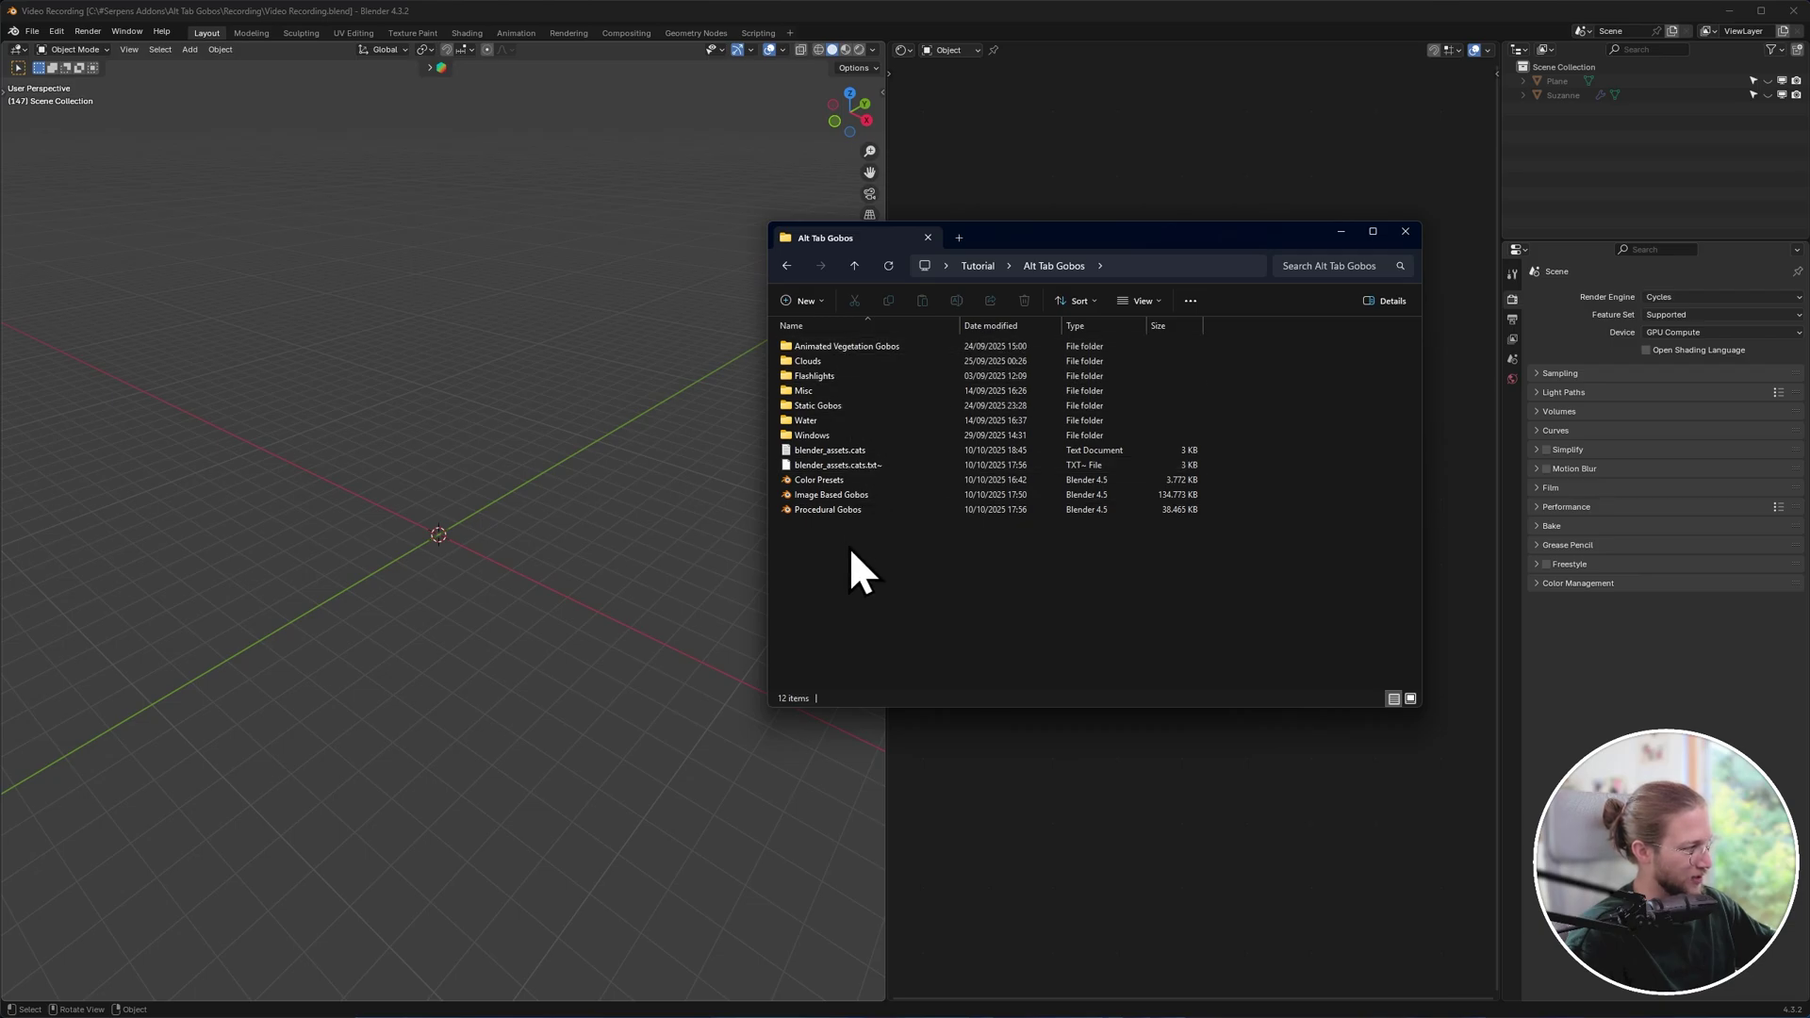
key("alt+Left")
left_click(1004, 268)
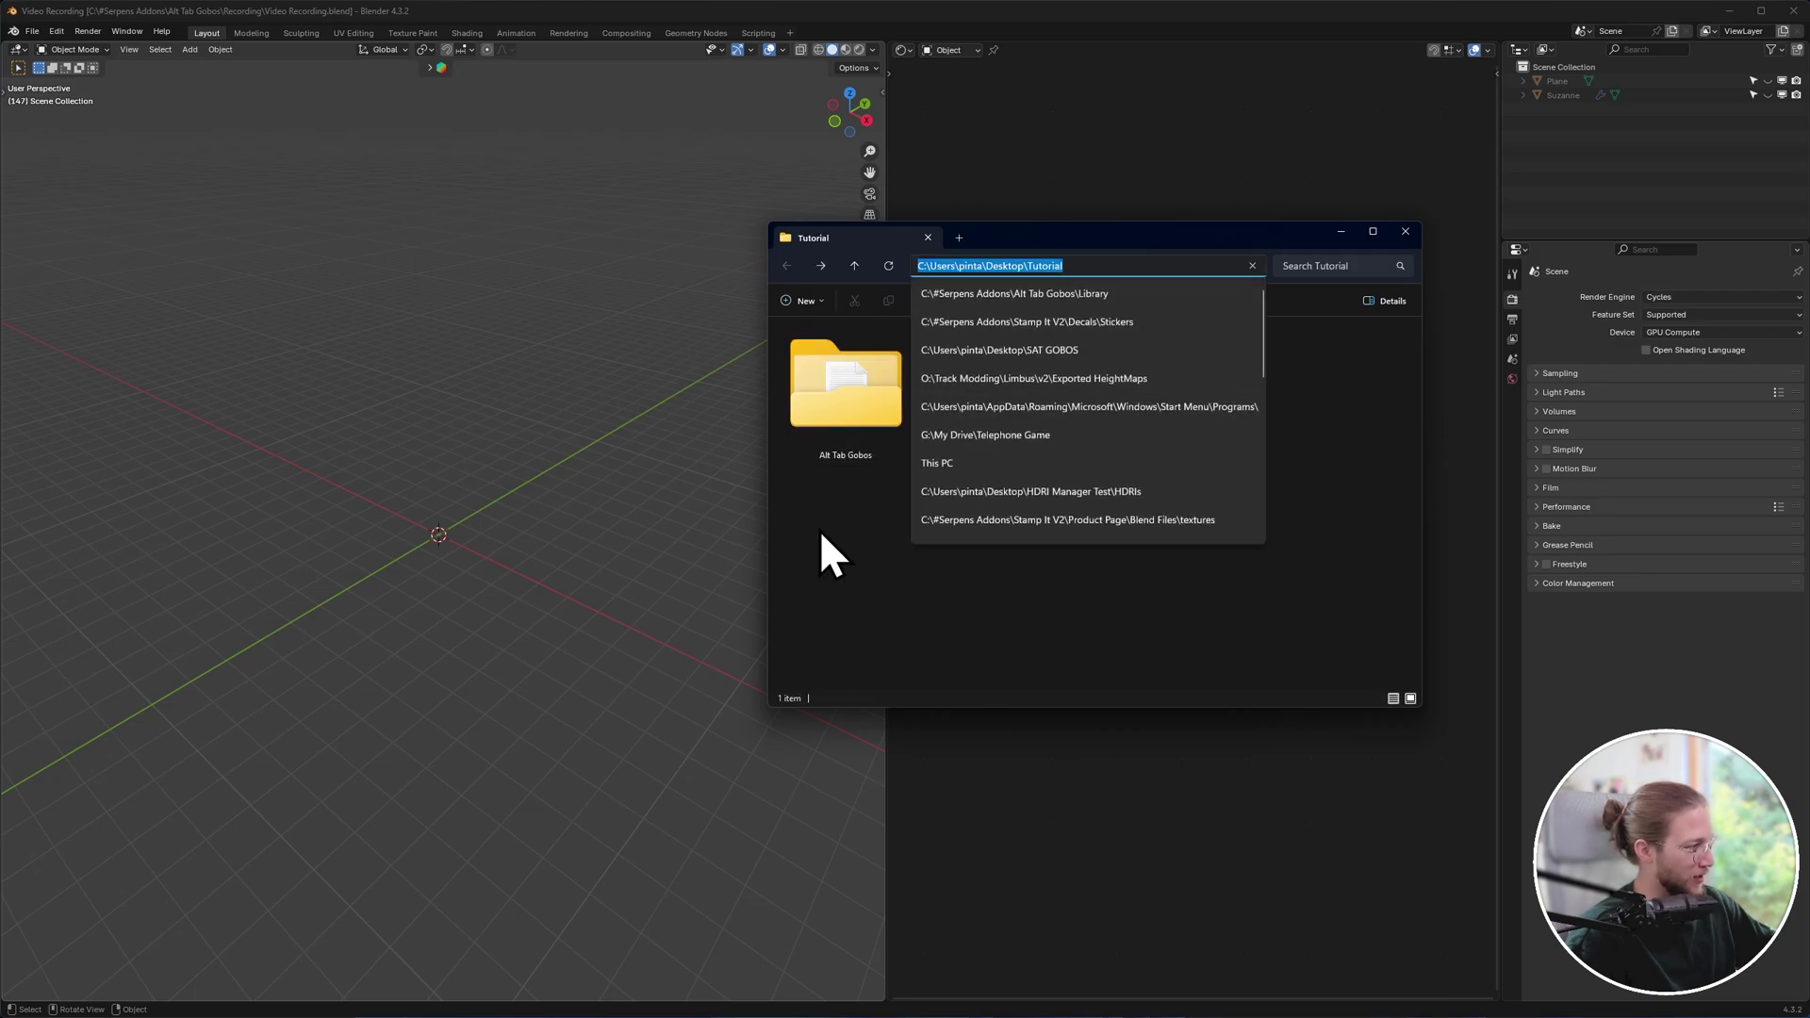
left_click(891, 407)
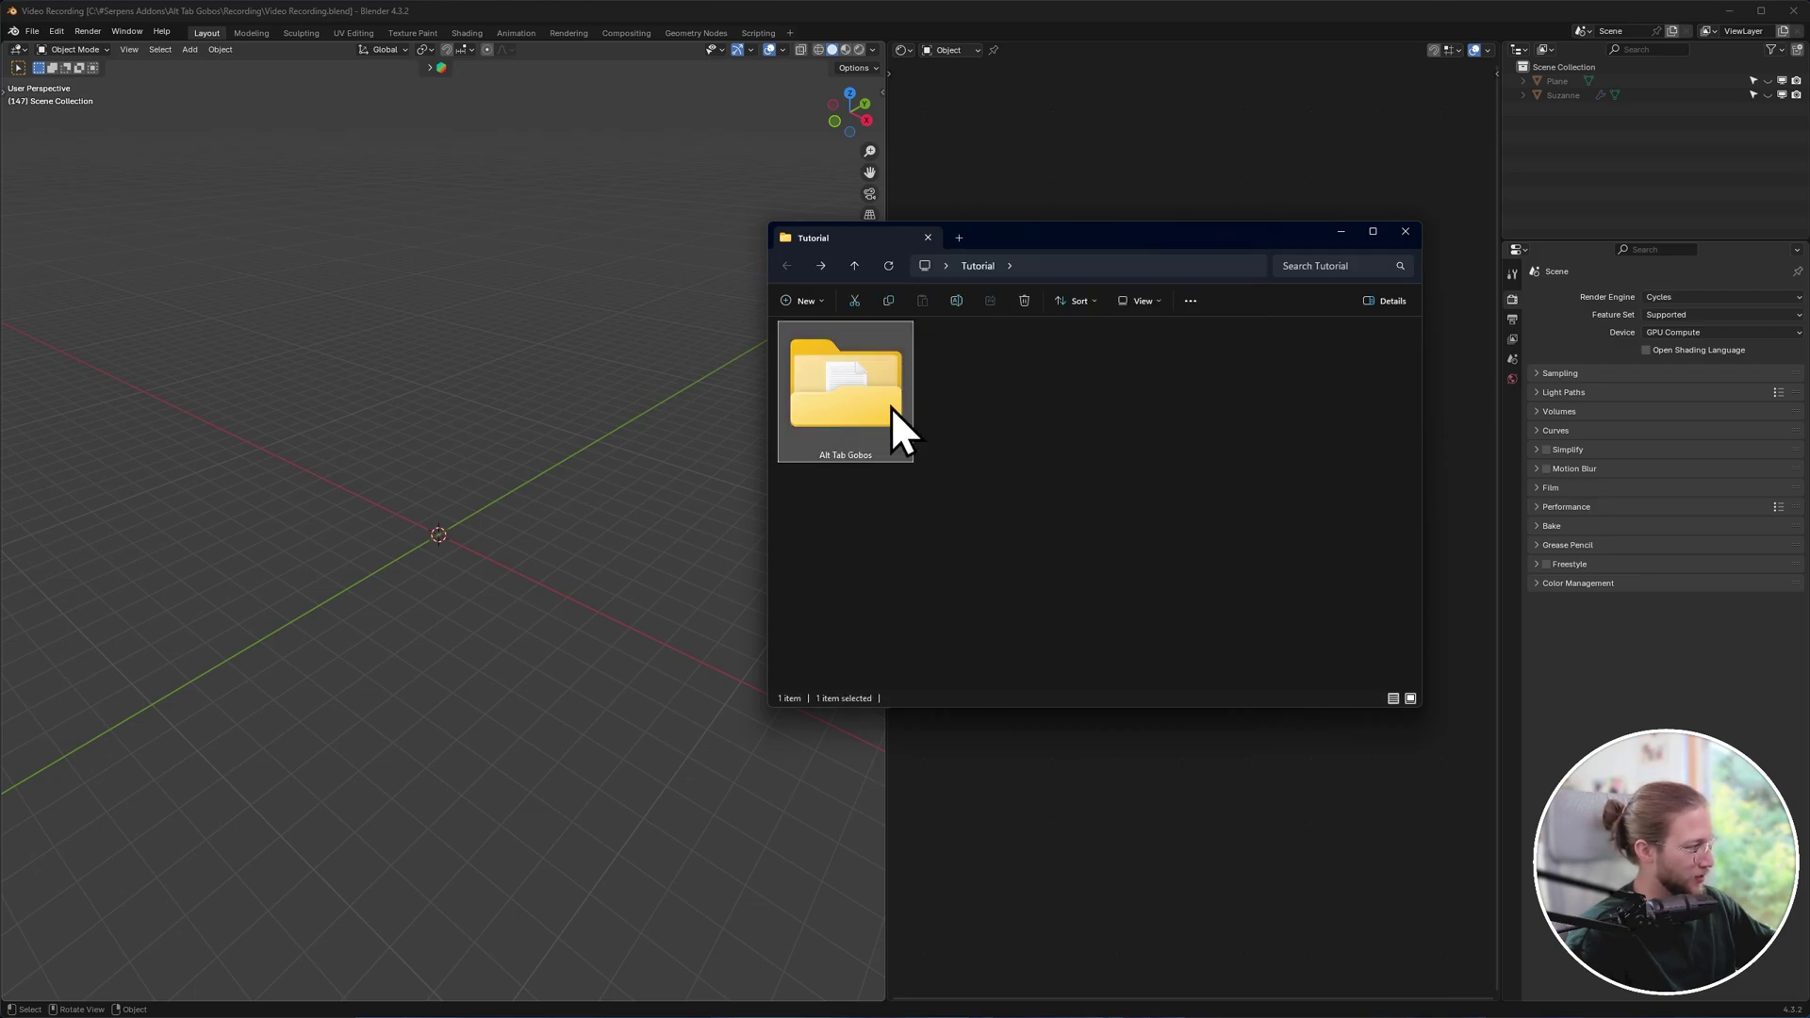
left_click(1400, 234)
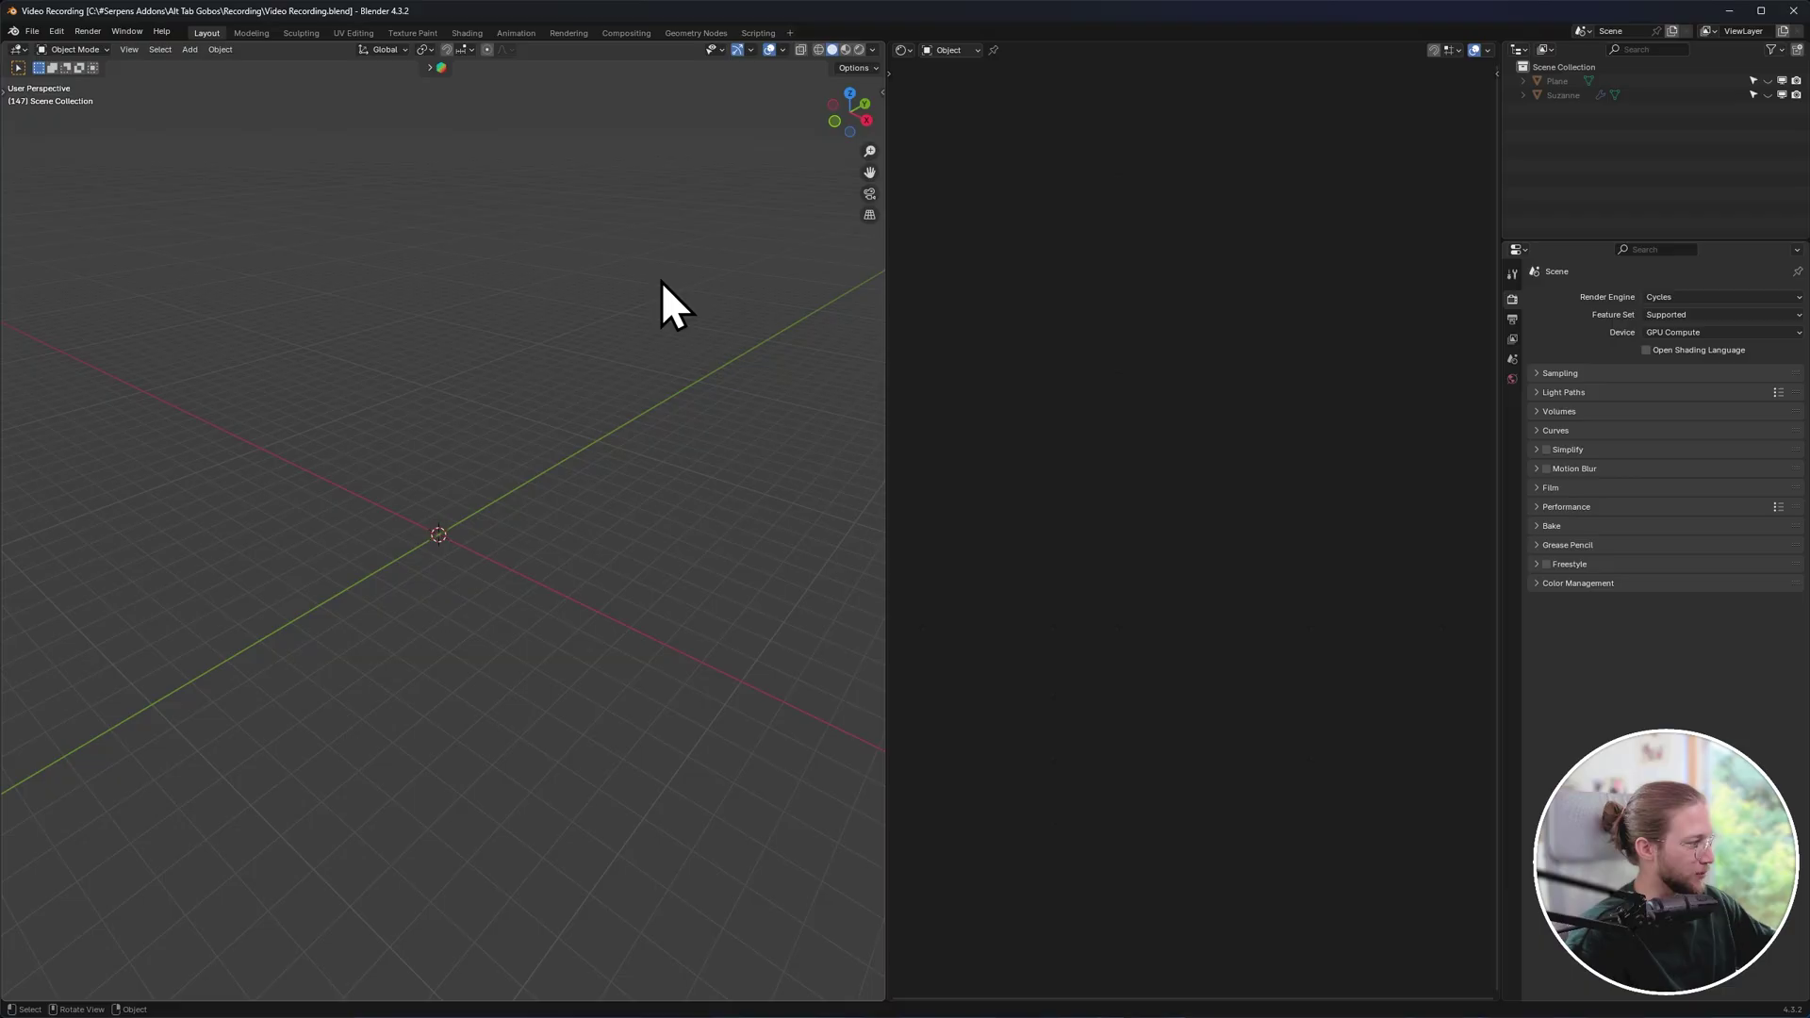
Add the Tutorial\Alt Tab Gobos folder as an asset library in the file path preferences.
left_click(55, 29)
left_click(96, 234)
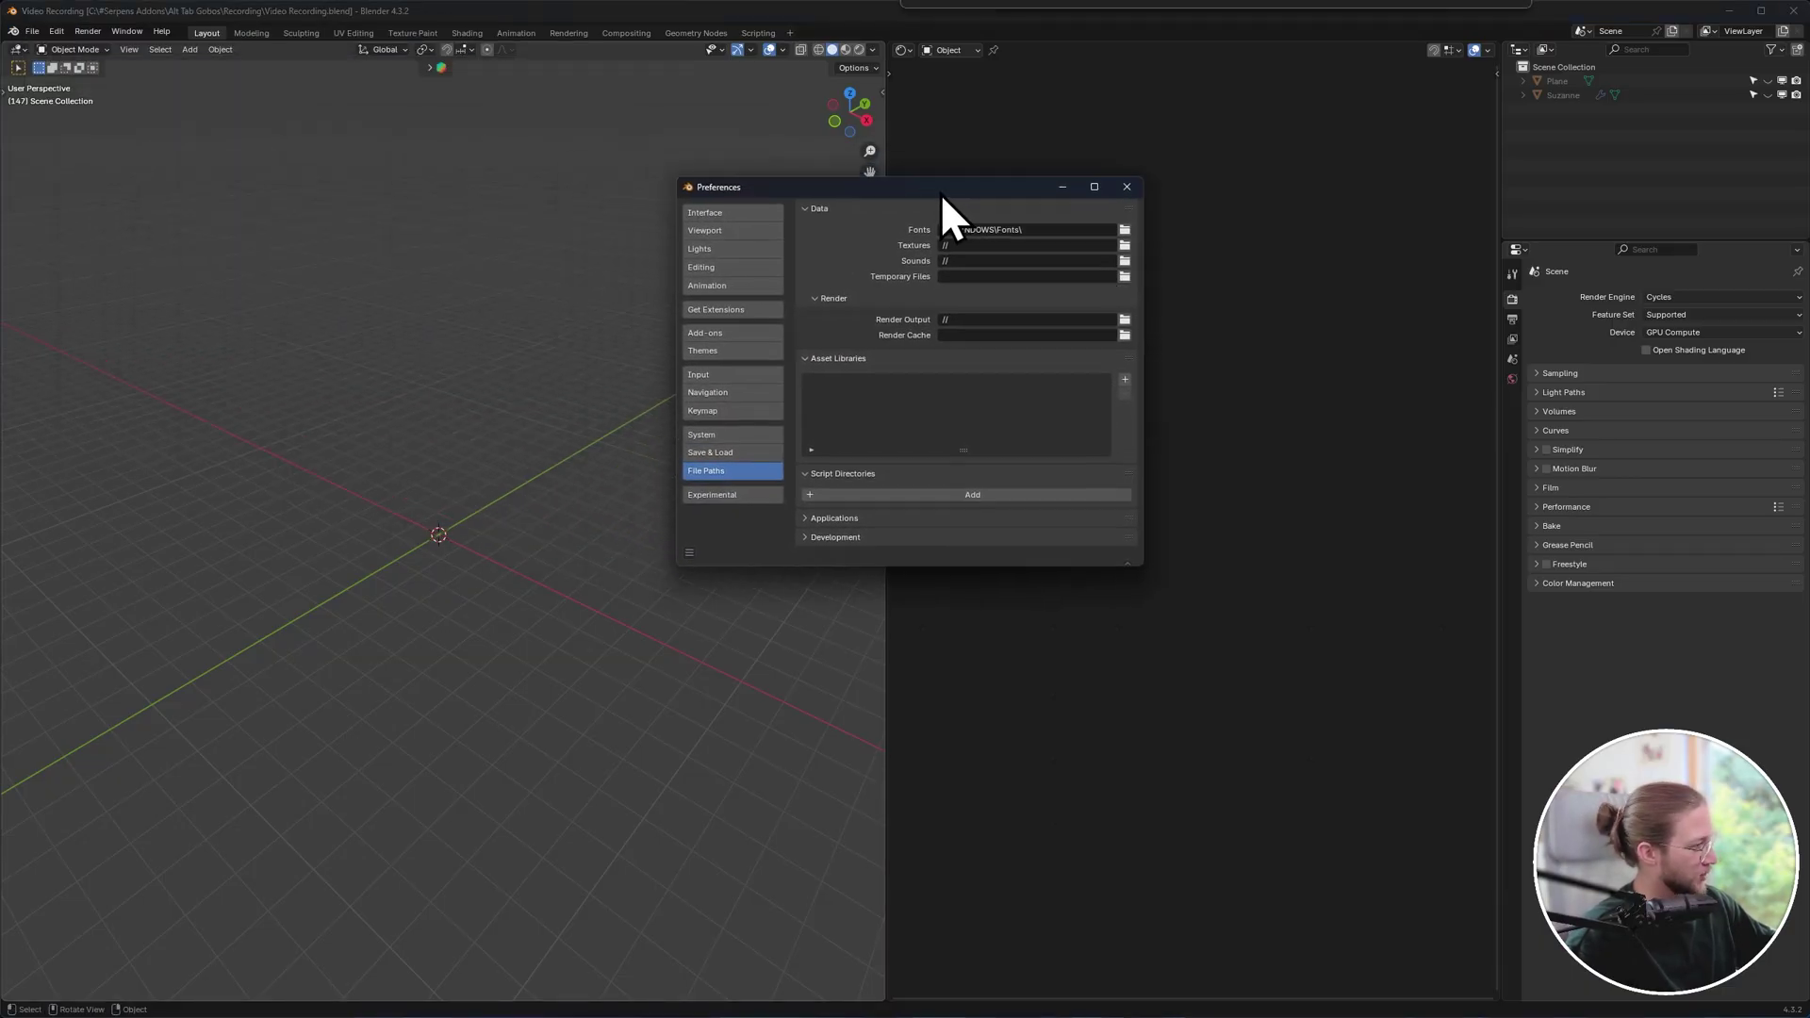
left_click(1124, 380)
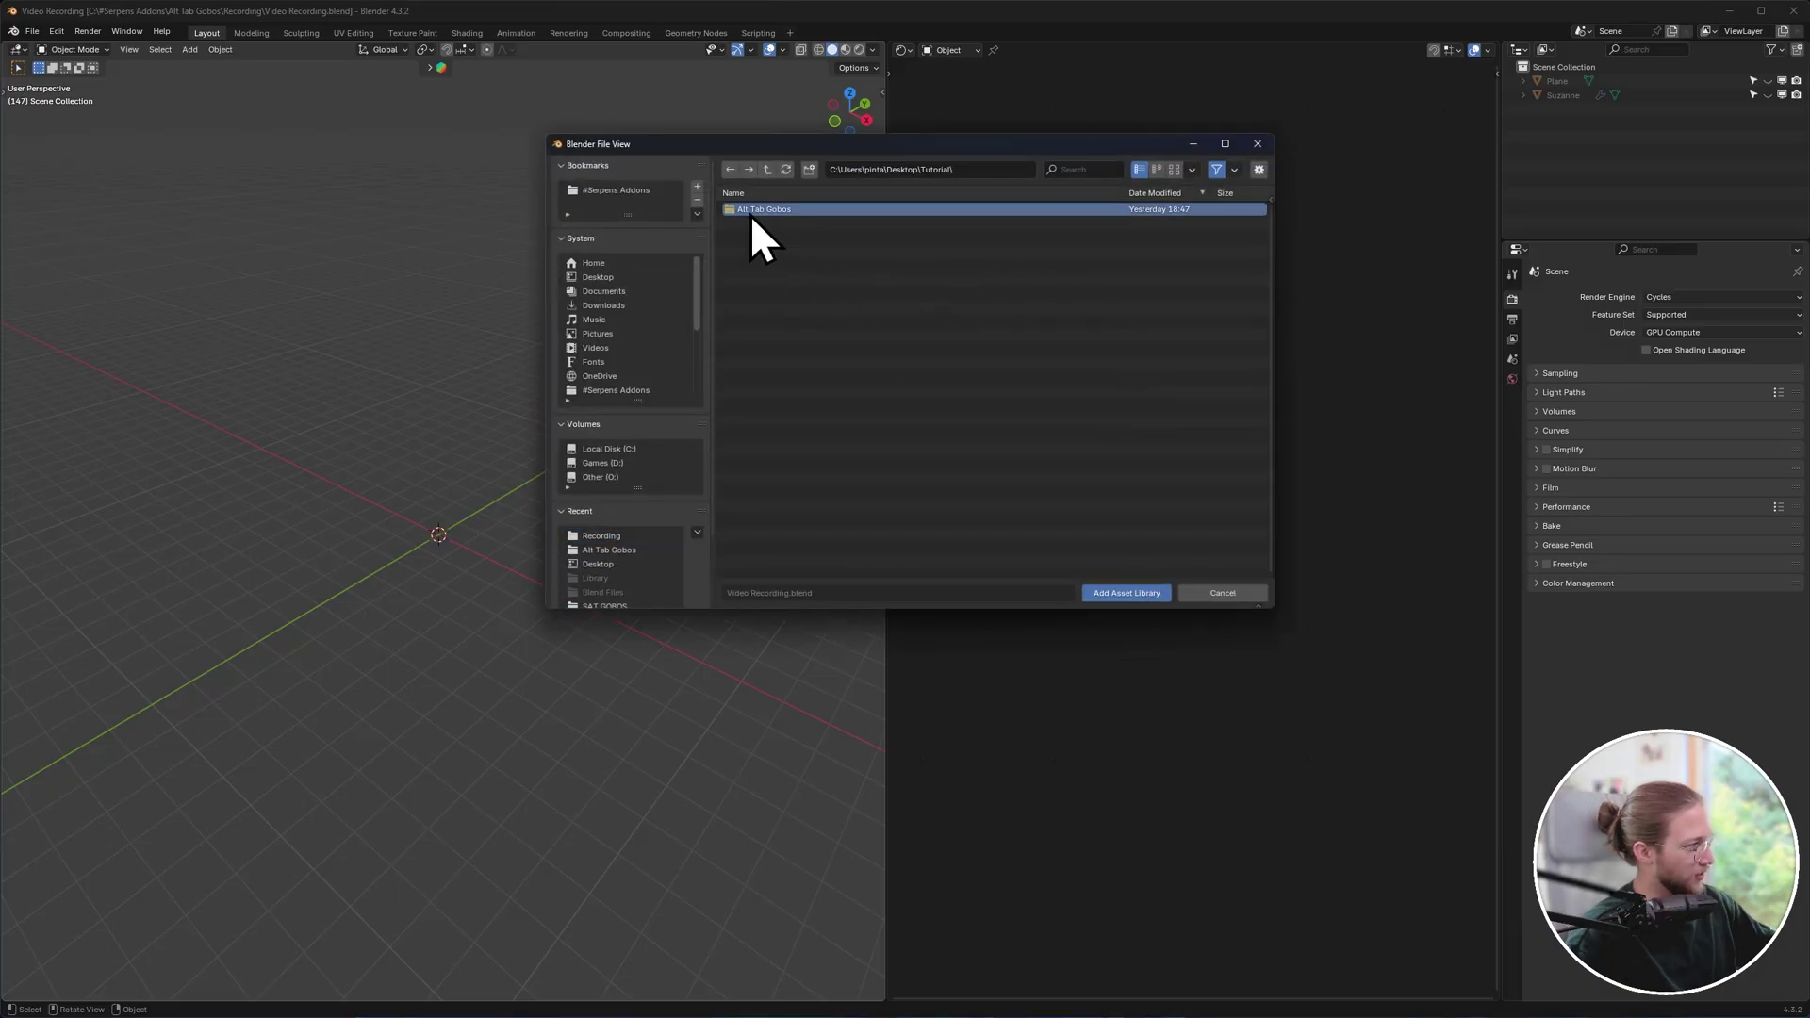
double_click(744, 212)
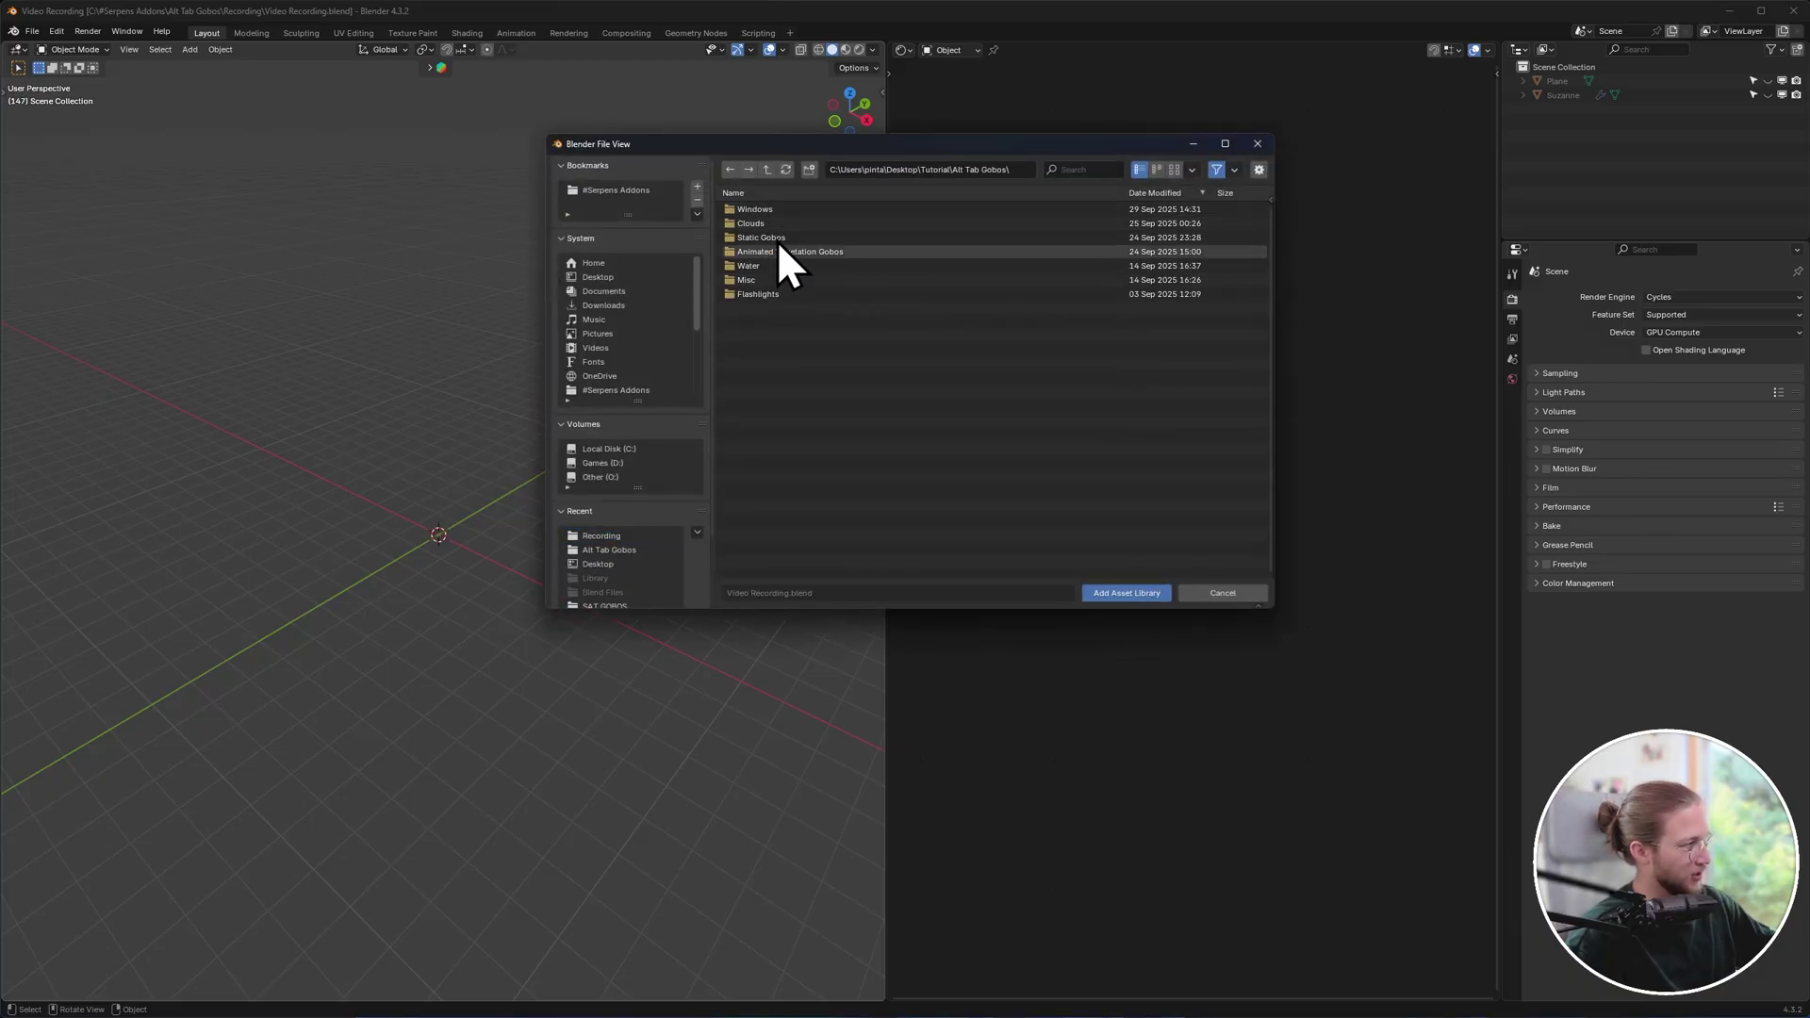
left_click(1137, 592)
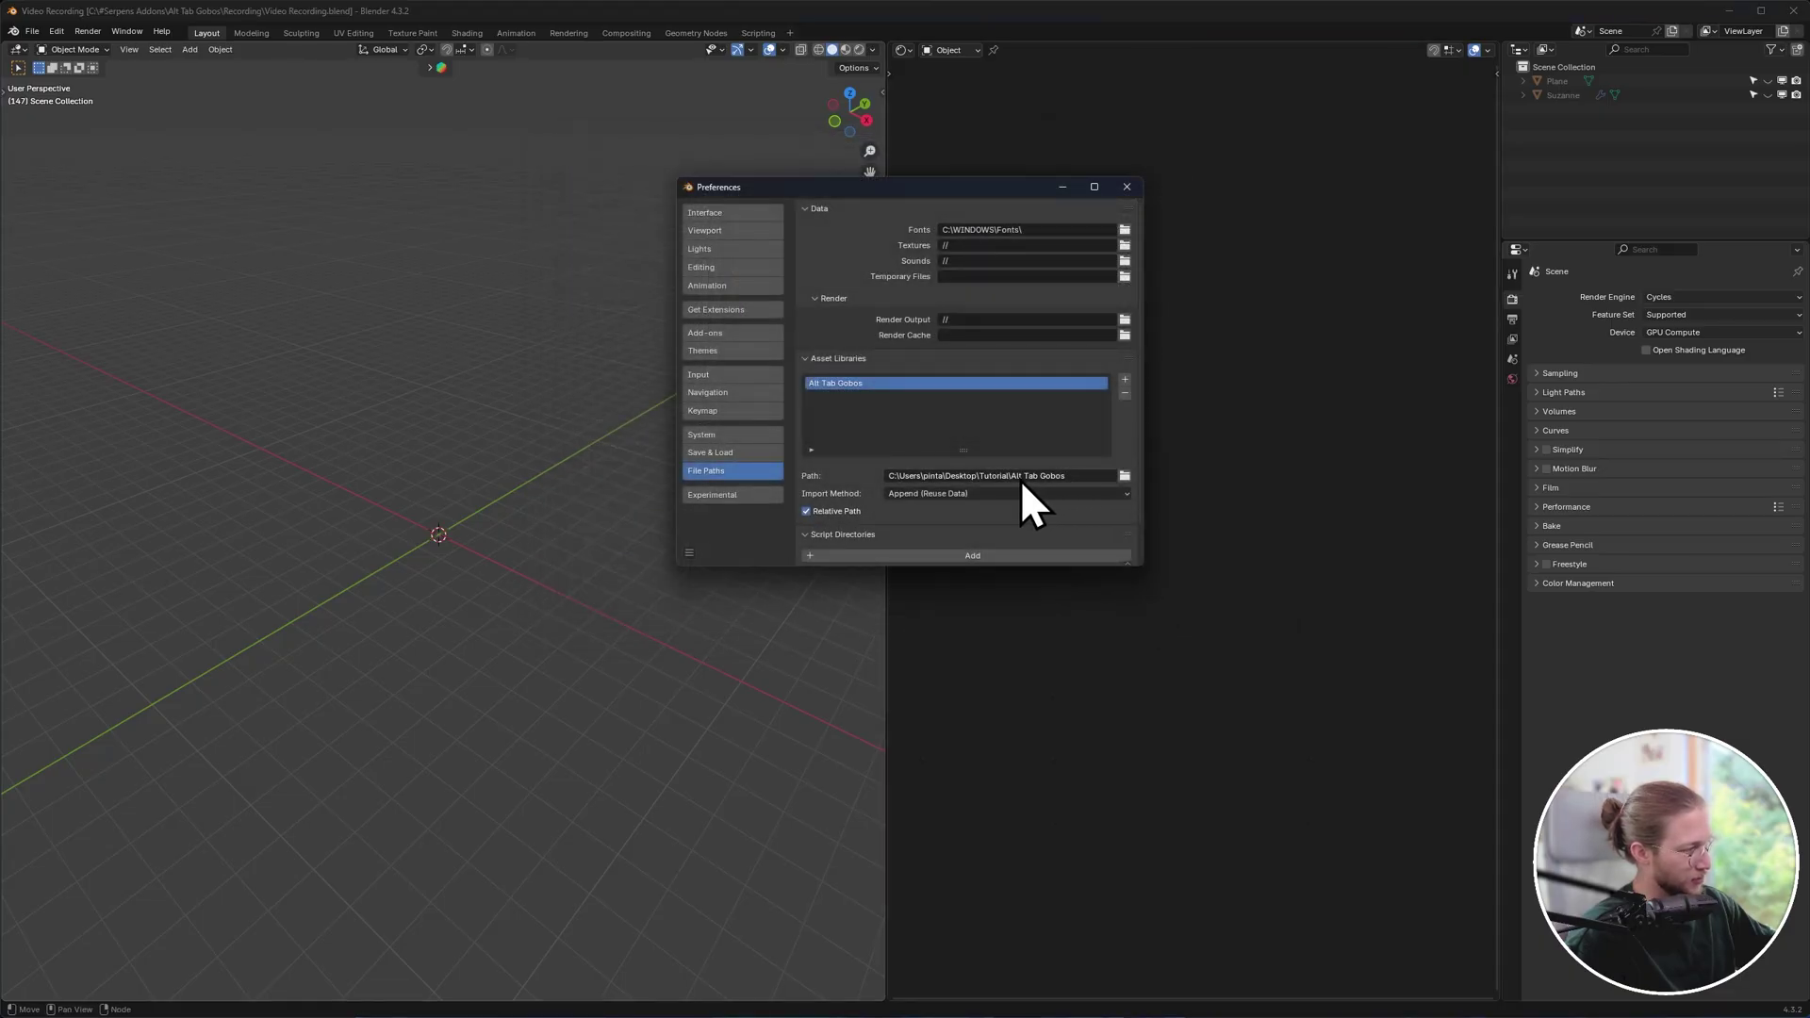
double_click(851, 385)
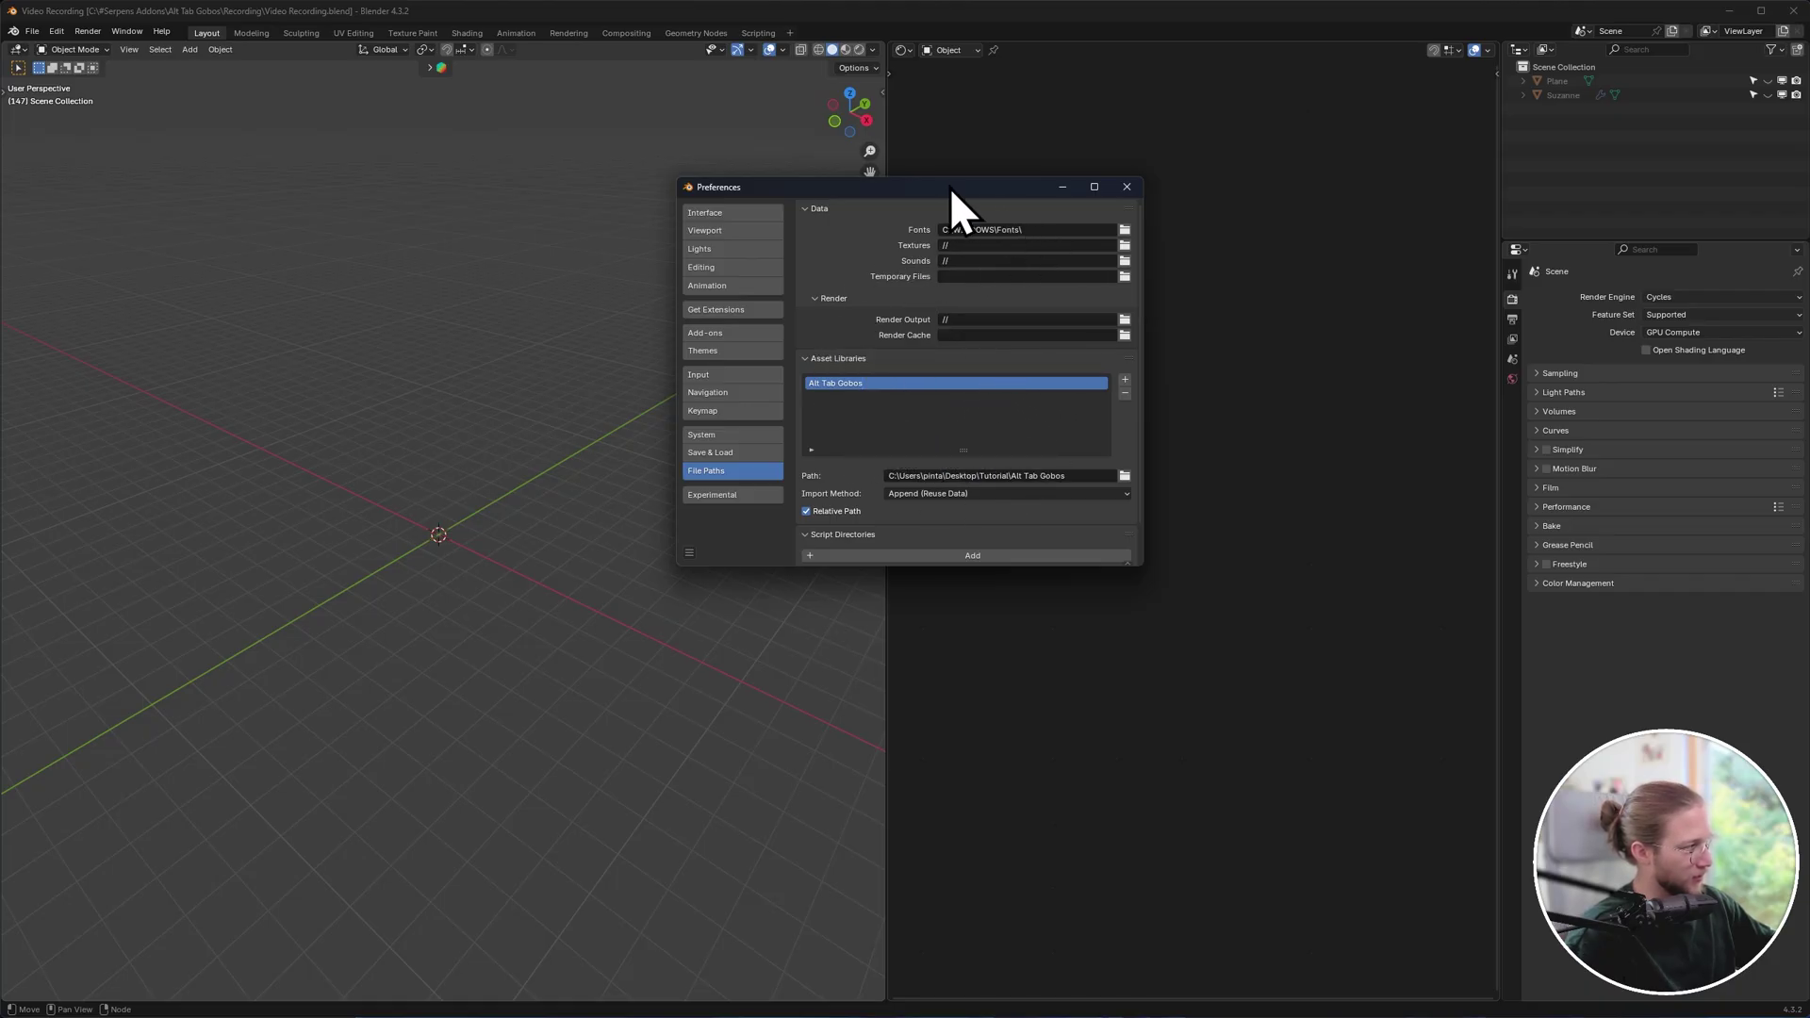
left_click(862, 169)
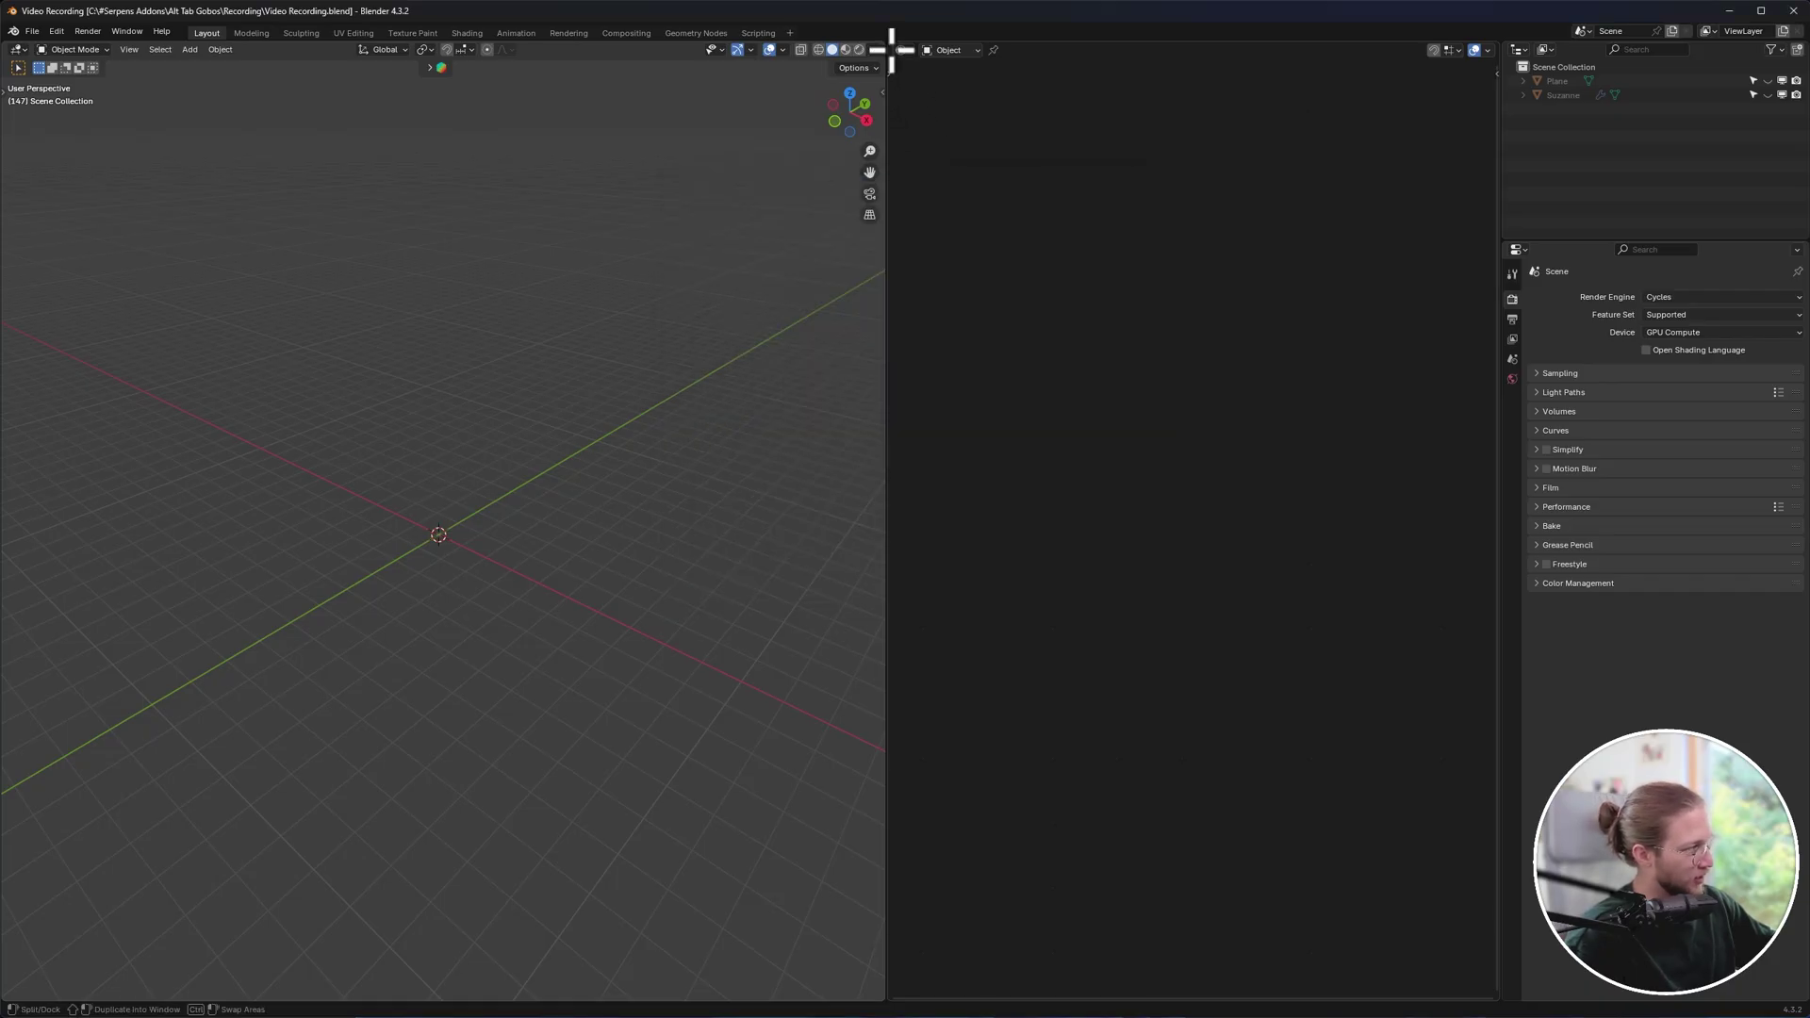
Split the shader editor area to create an Asset Browser and show only the Alt Tab Gobos library.
left_click_drag(889, 44, 914, 569)
left_click(903, 50)
left_click(1335, 139)
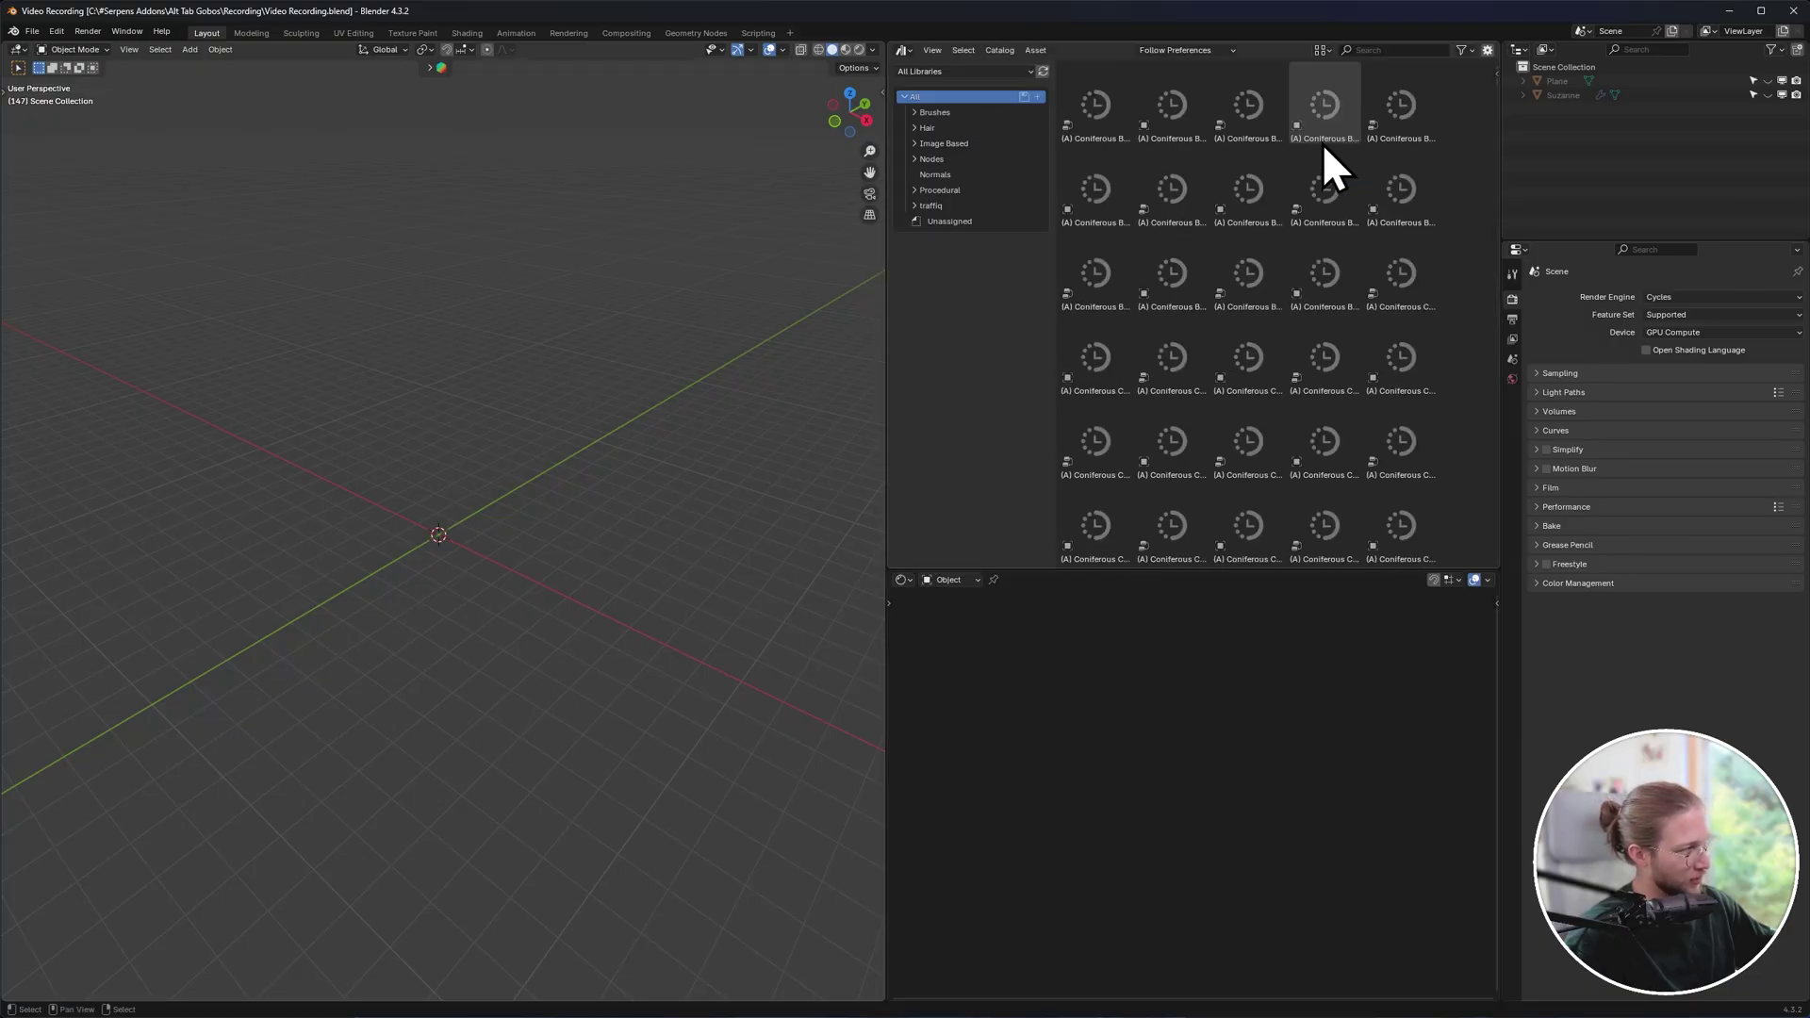
left_click(965, 72)
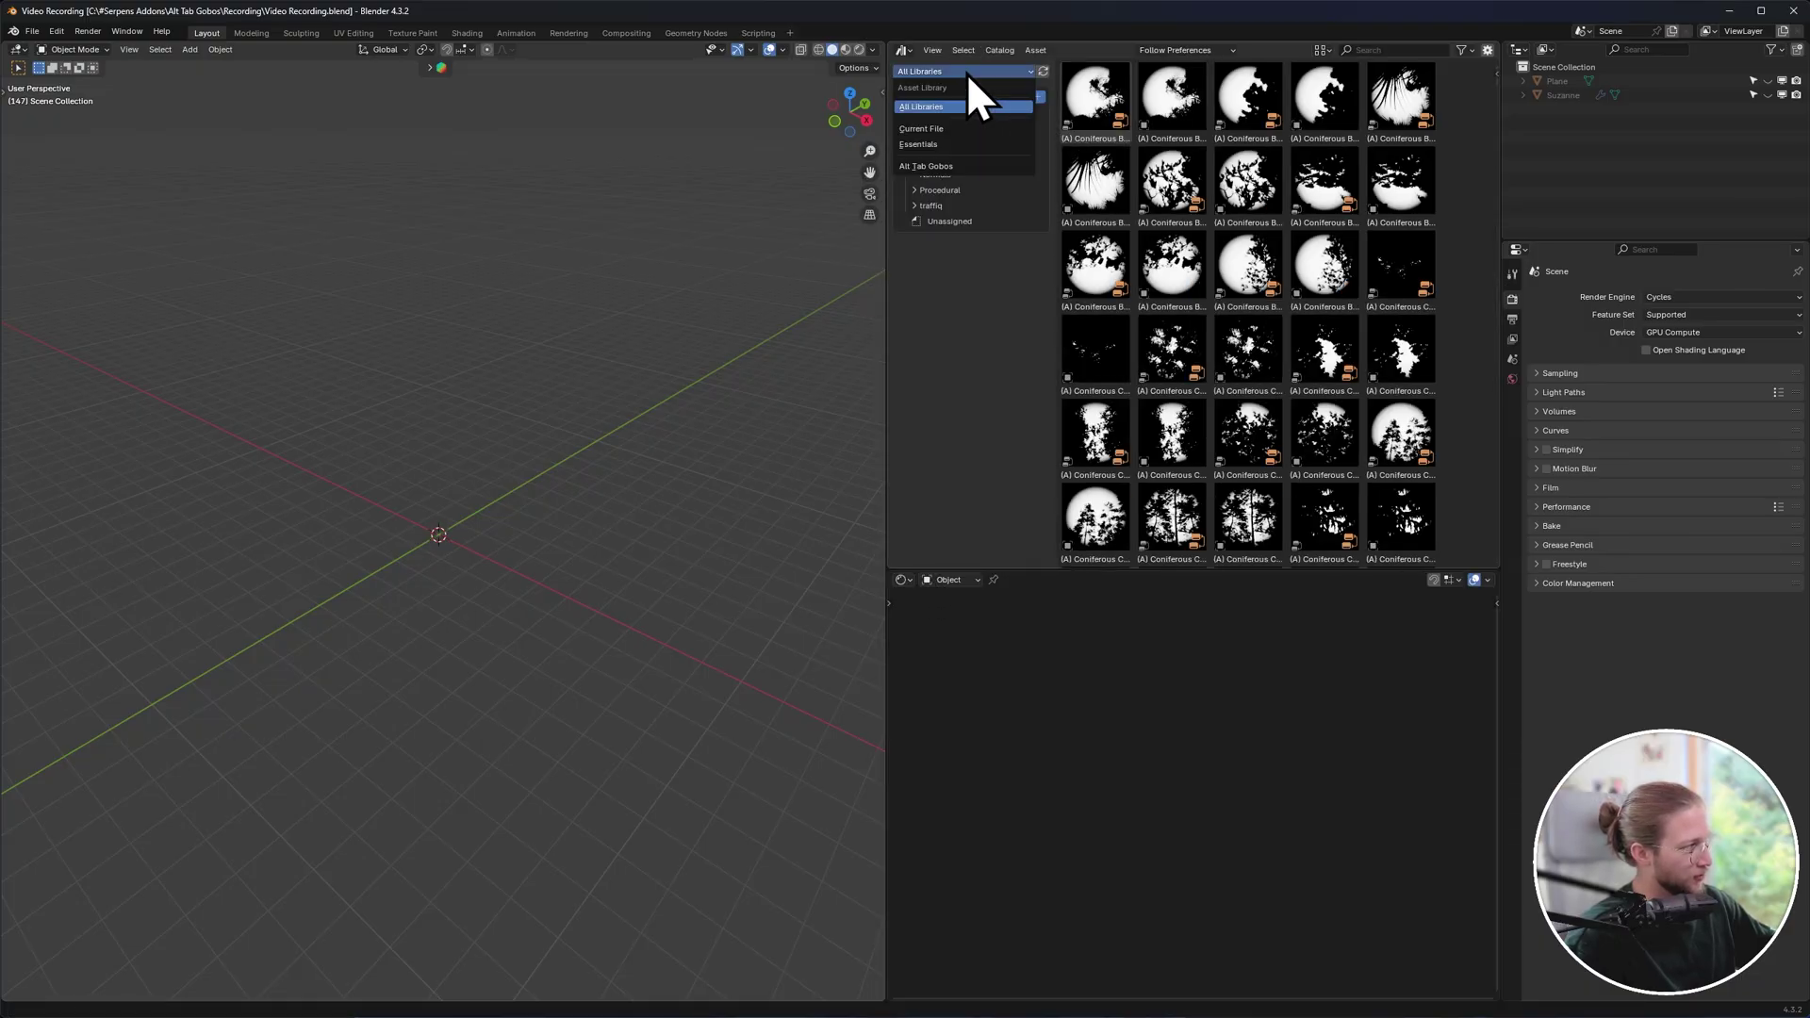
left_click(937, 167)
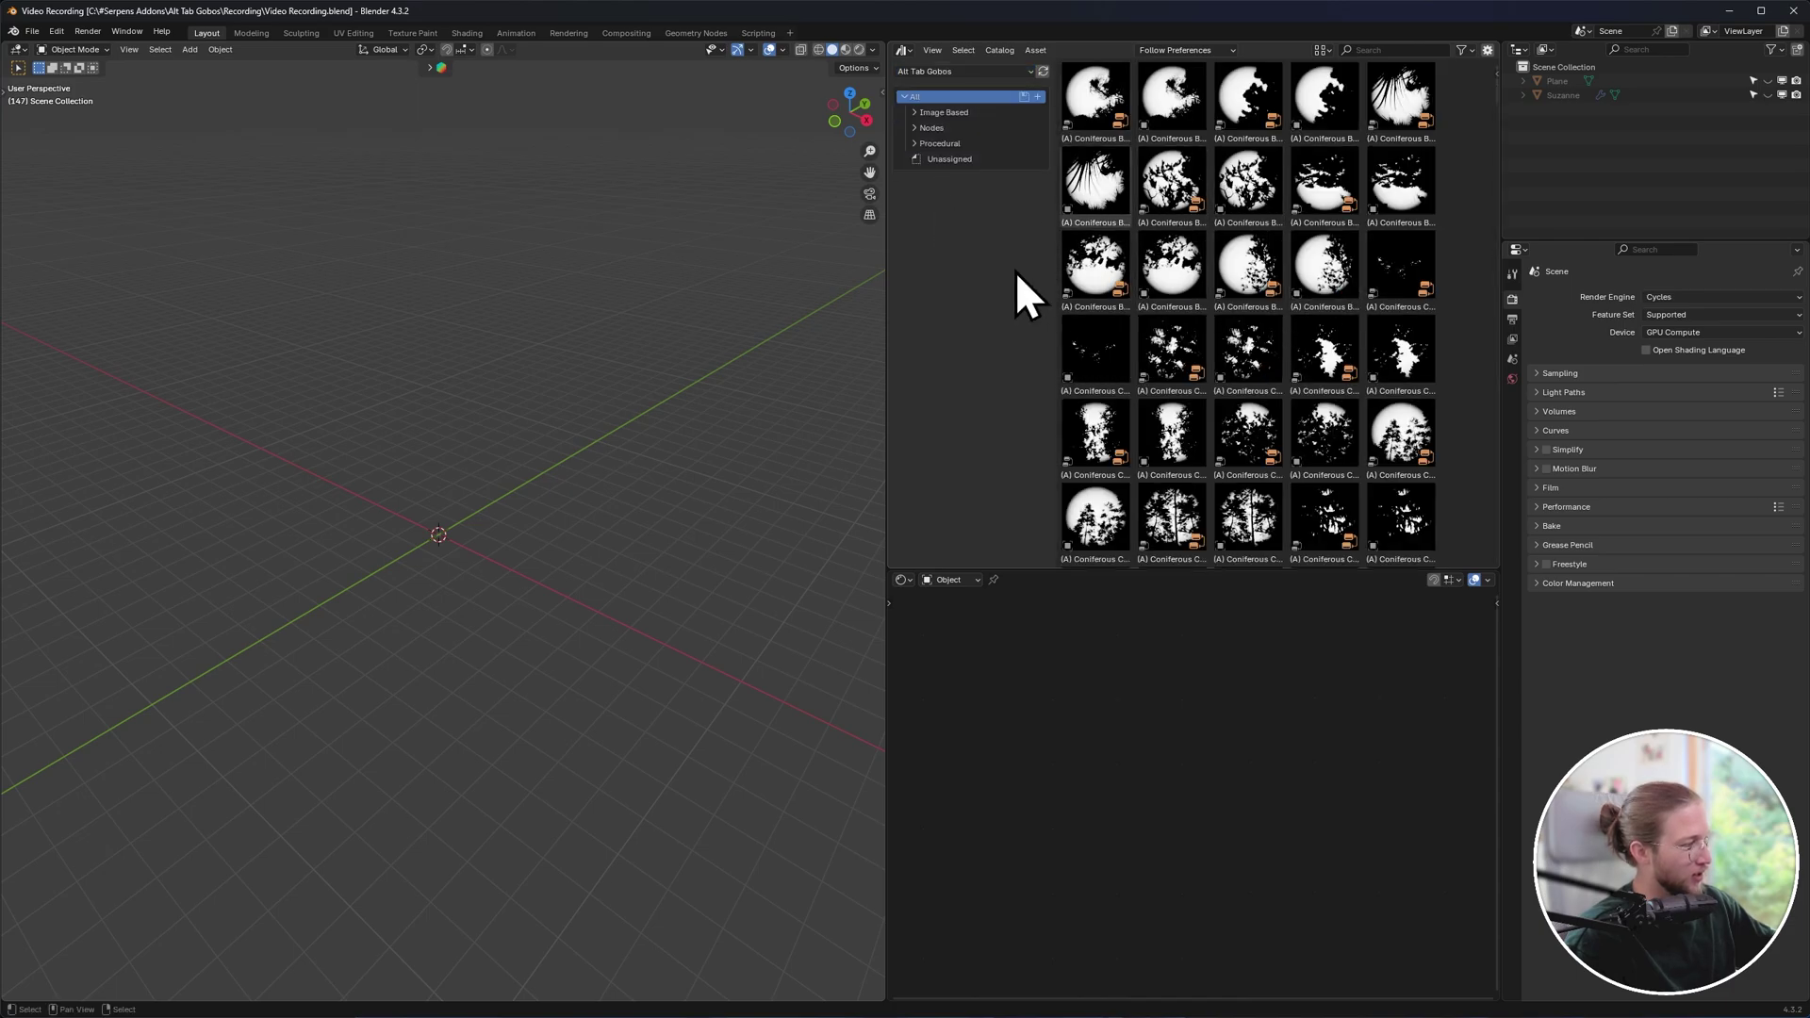
Browse the gobo library and its Image Based, Nodes and Procedural catalogs, ending on Image Based.
scroll(1241, 513, "down", 5)
scroll(1241, 512, "down", 10)
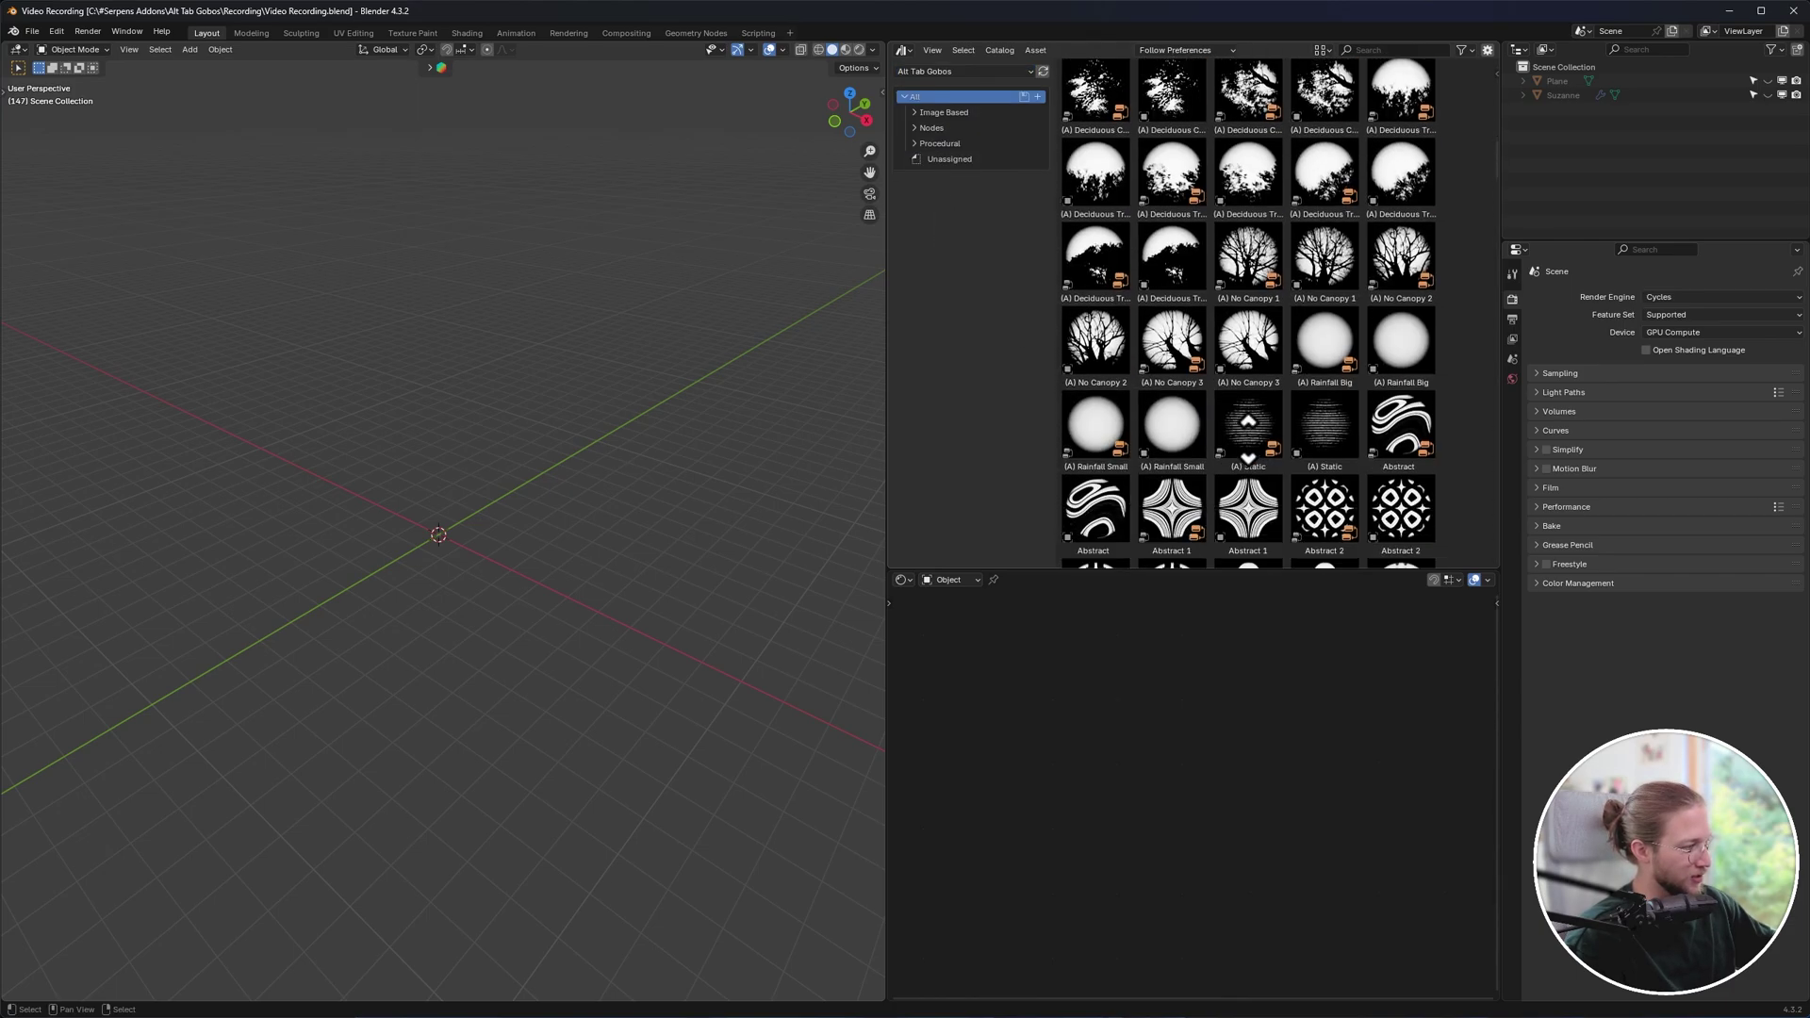
scroll(1203, 141, "up", 6)
middle_click_drag(1254, 232, 1253, 518)
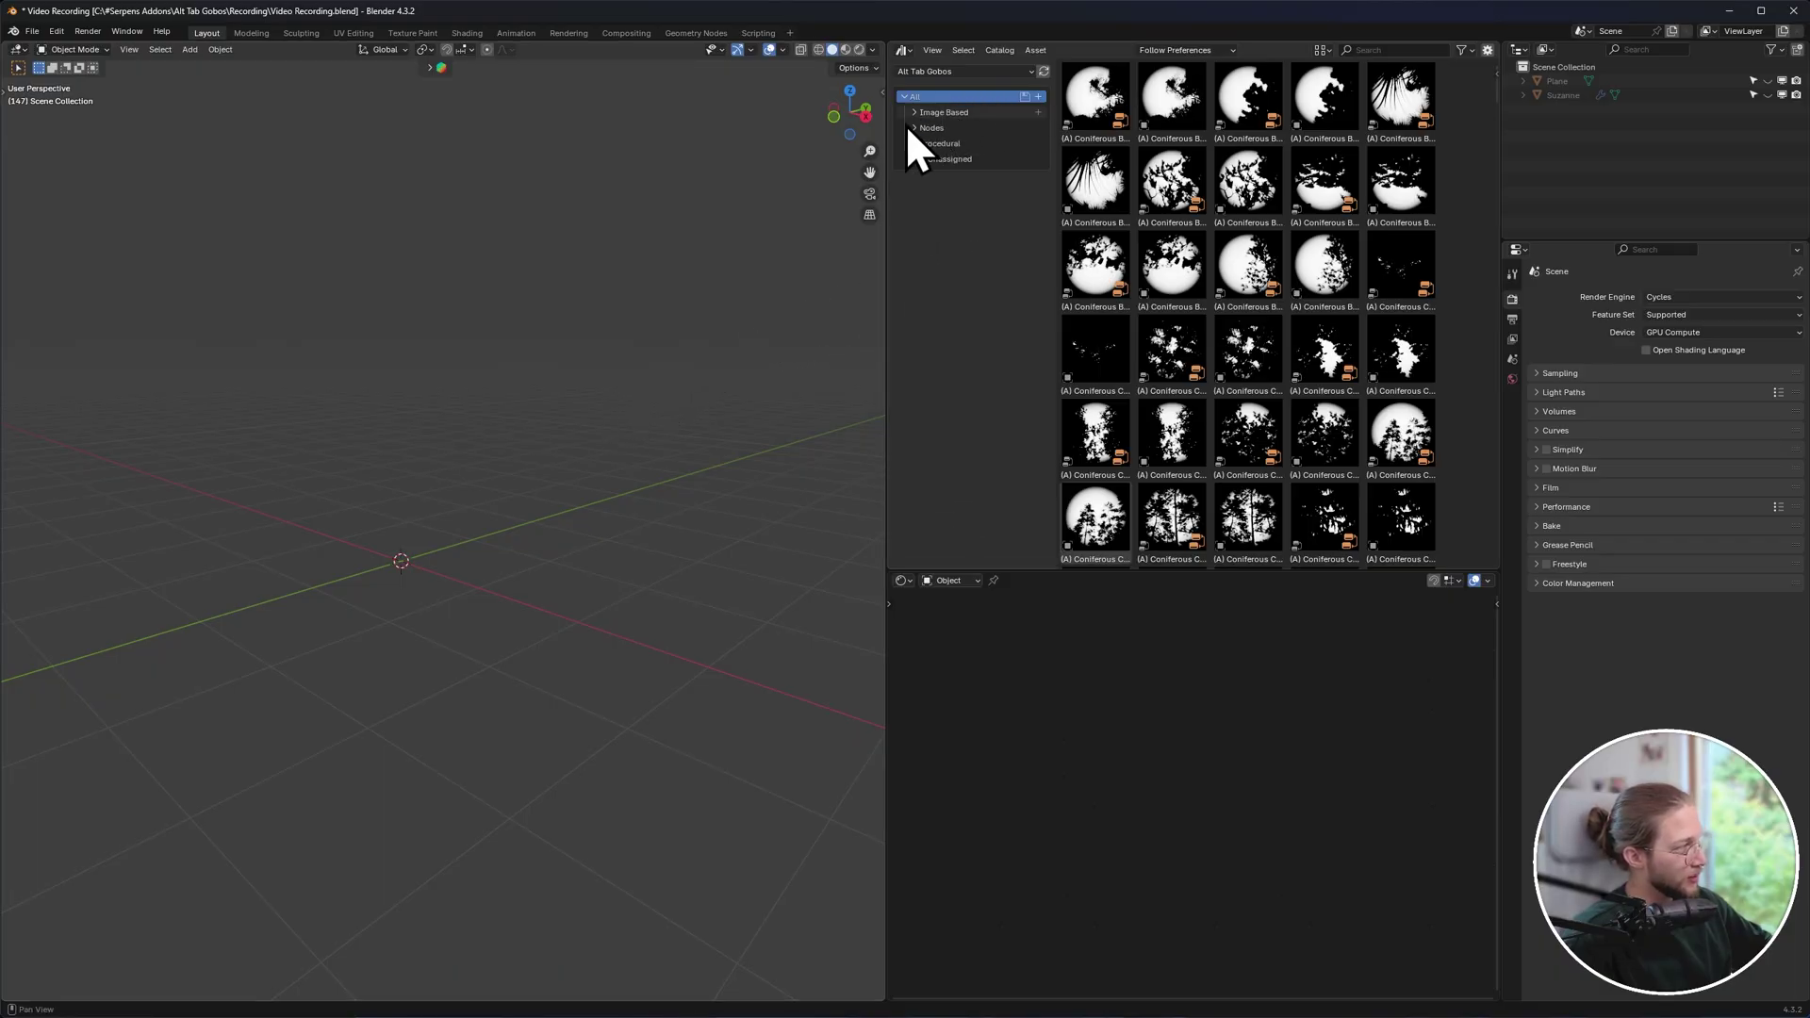
left_click(946, 111)
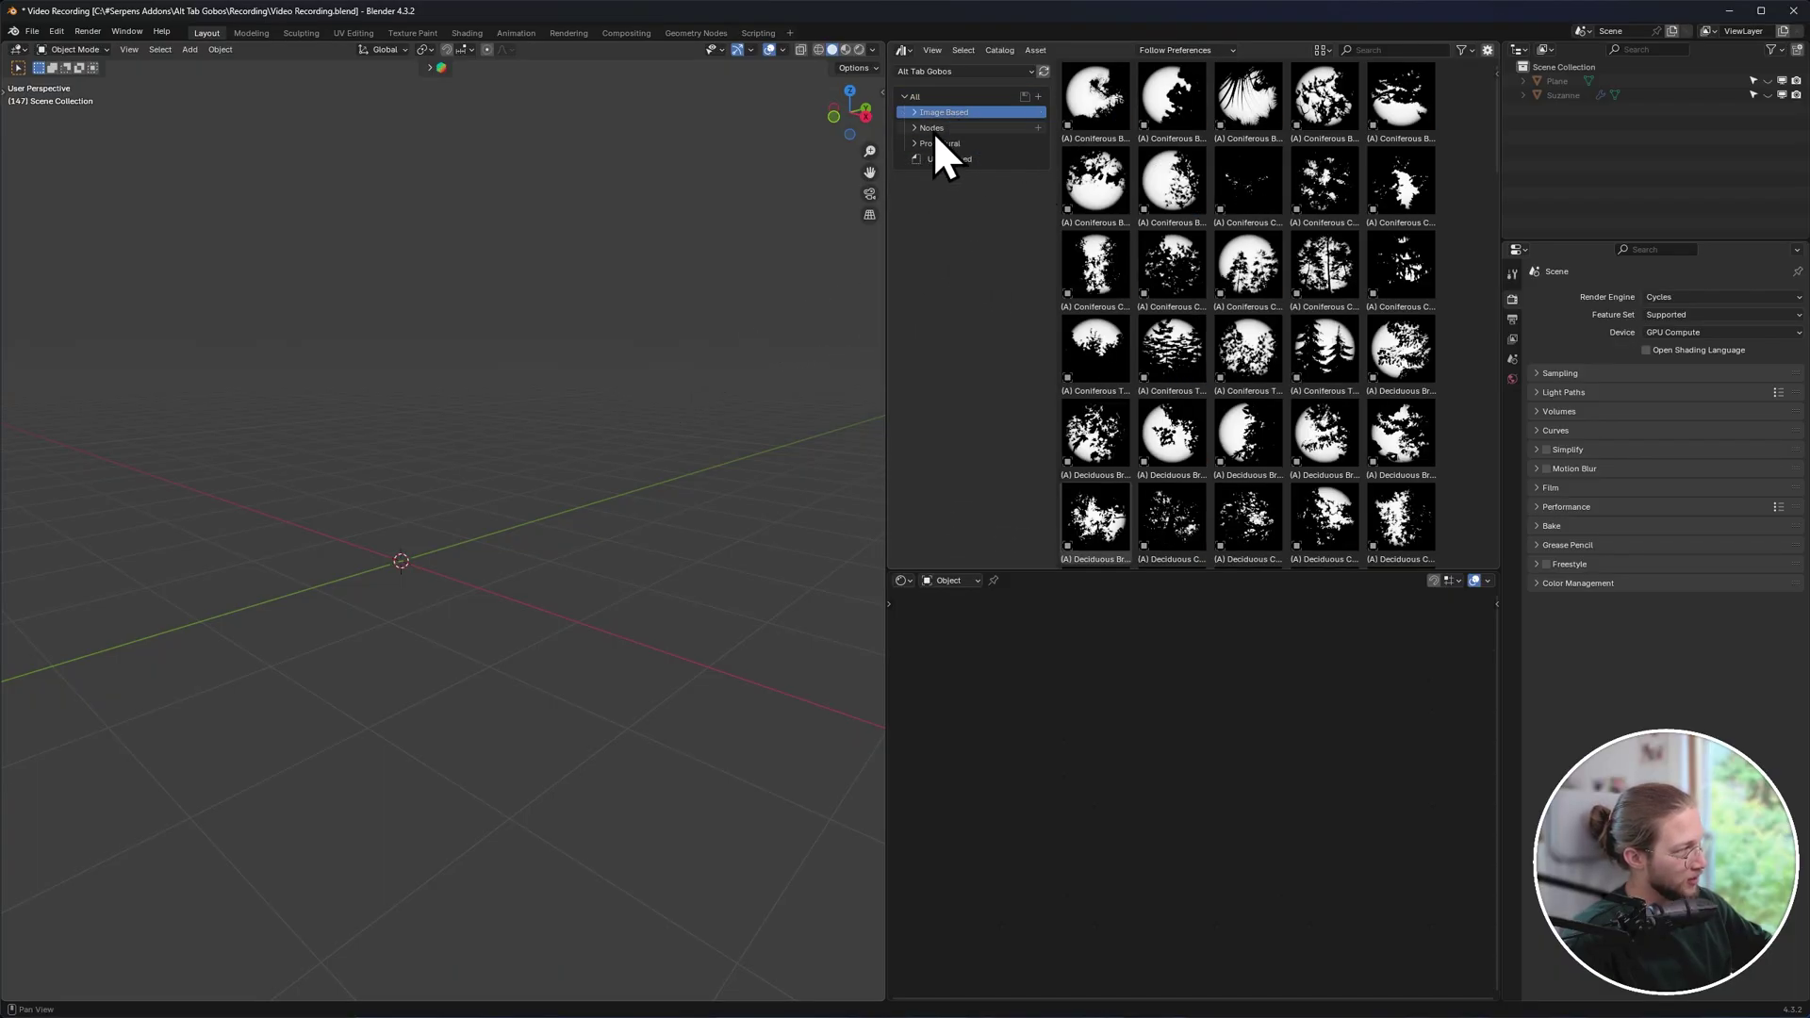
left_click(952, 129)
left_click(953, 145)
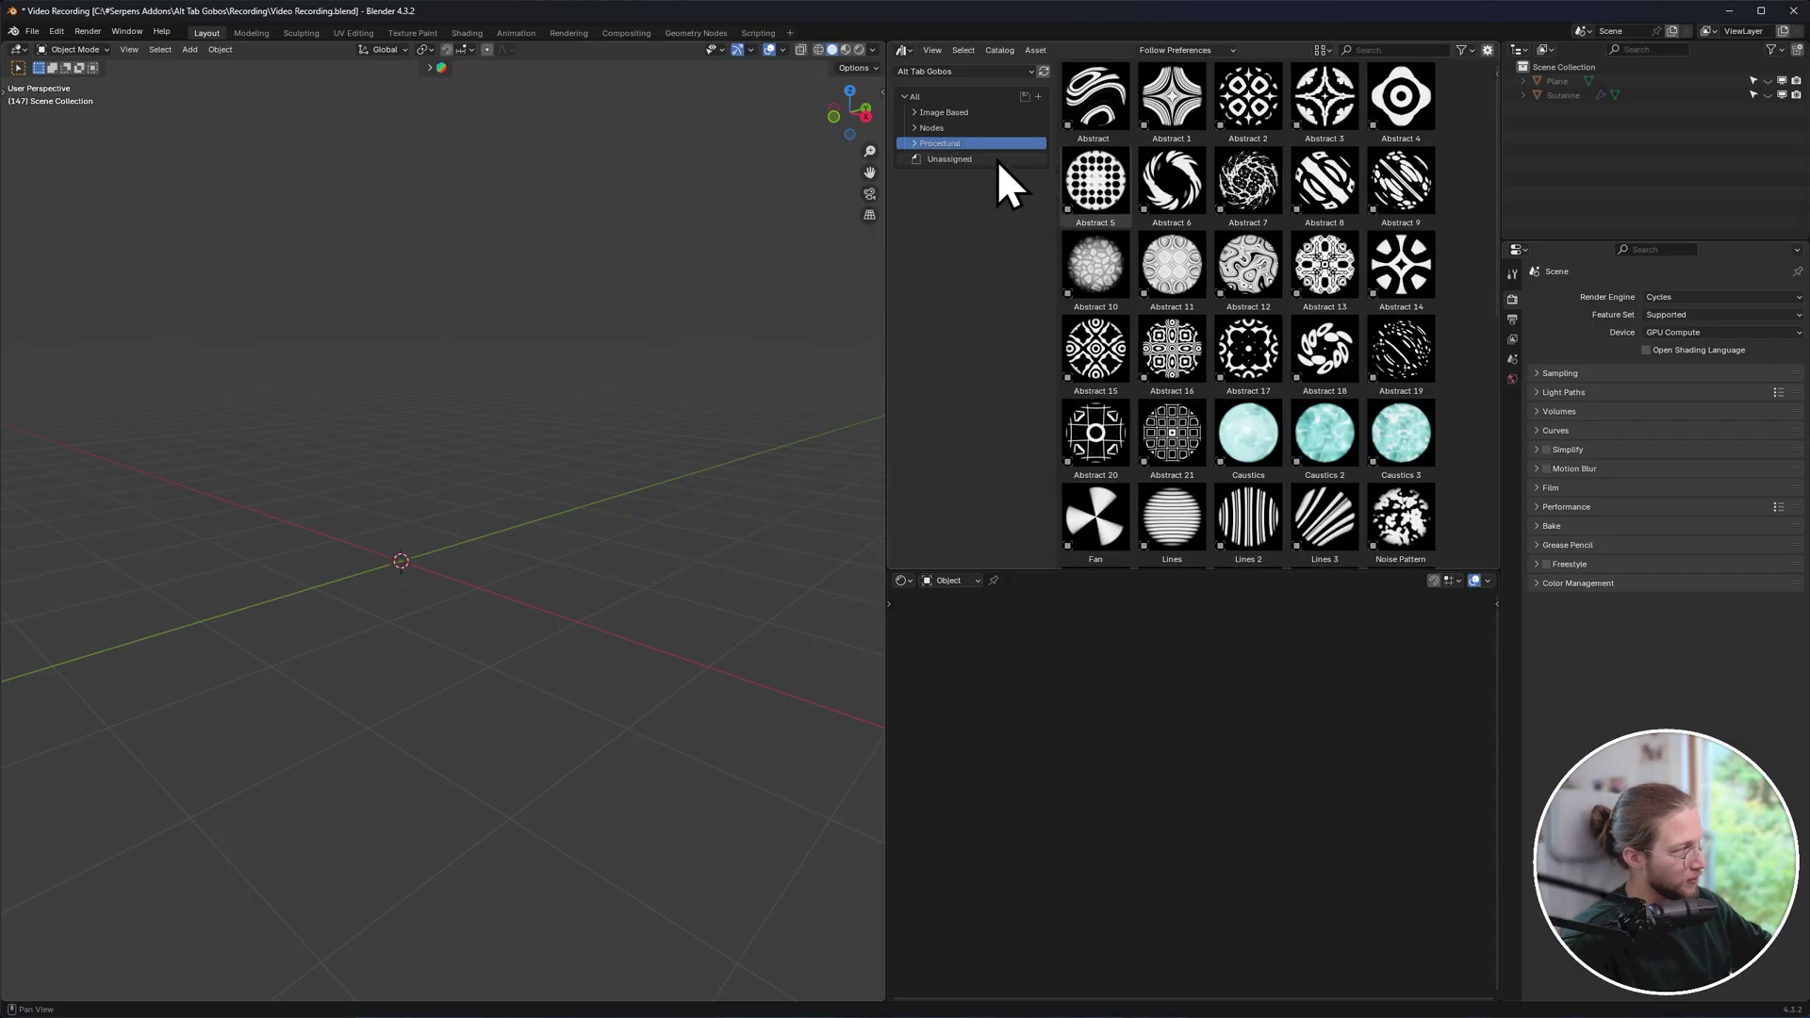
left_click(940, 111)
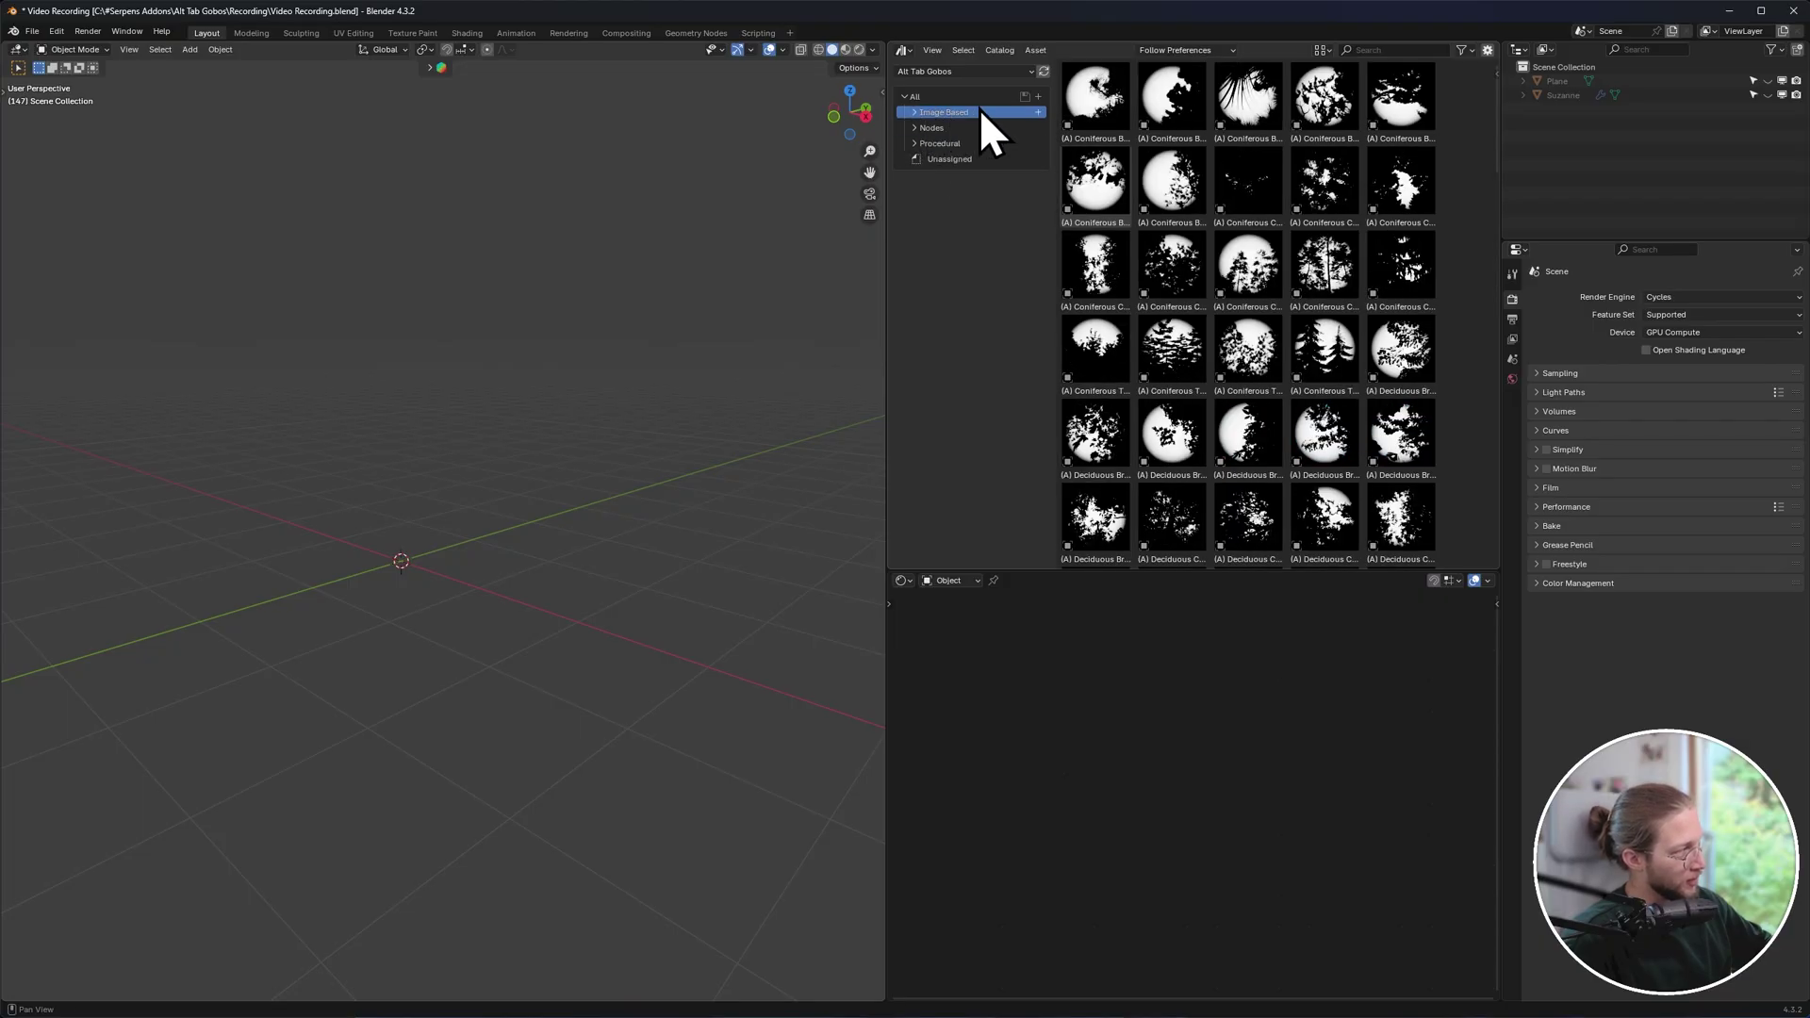
Unhide the Plane and Suzanne objects and switch the 3D viewport to Rendered shading.
left_click(1767, 81)
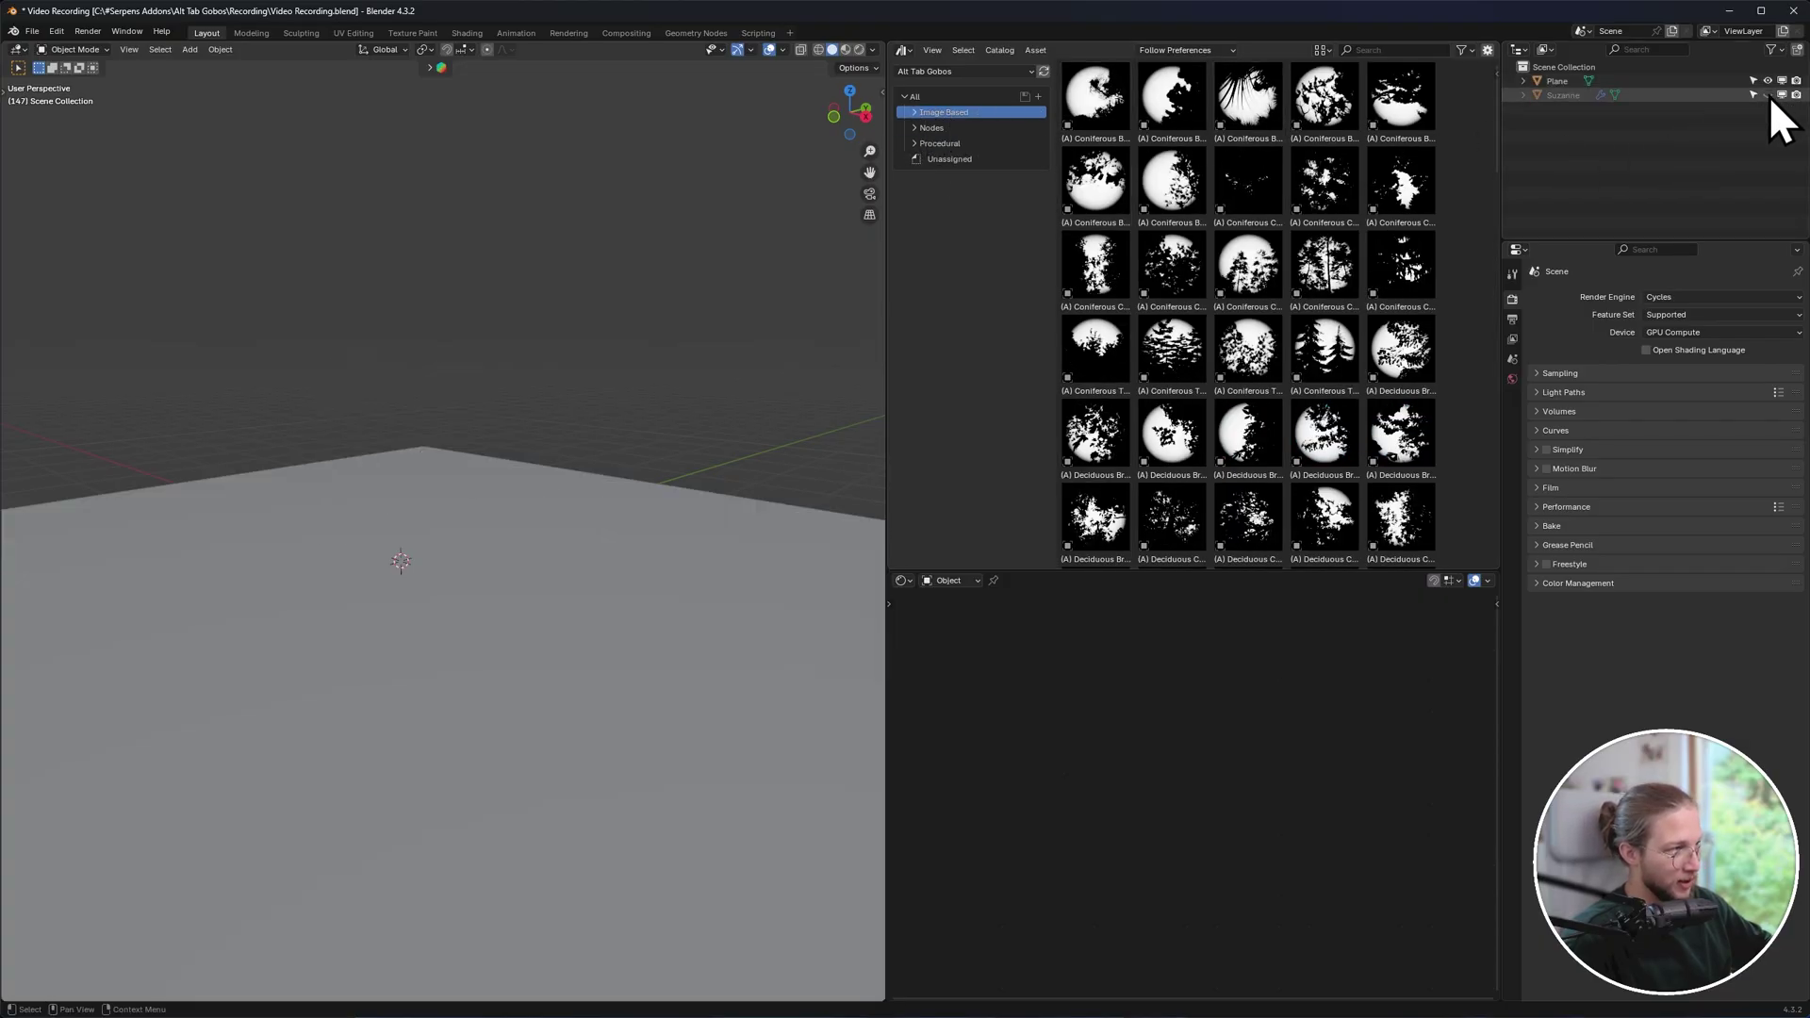
left_click(1769, 94)
key("z")
left_click(852, 251)
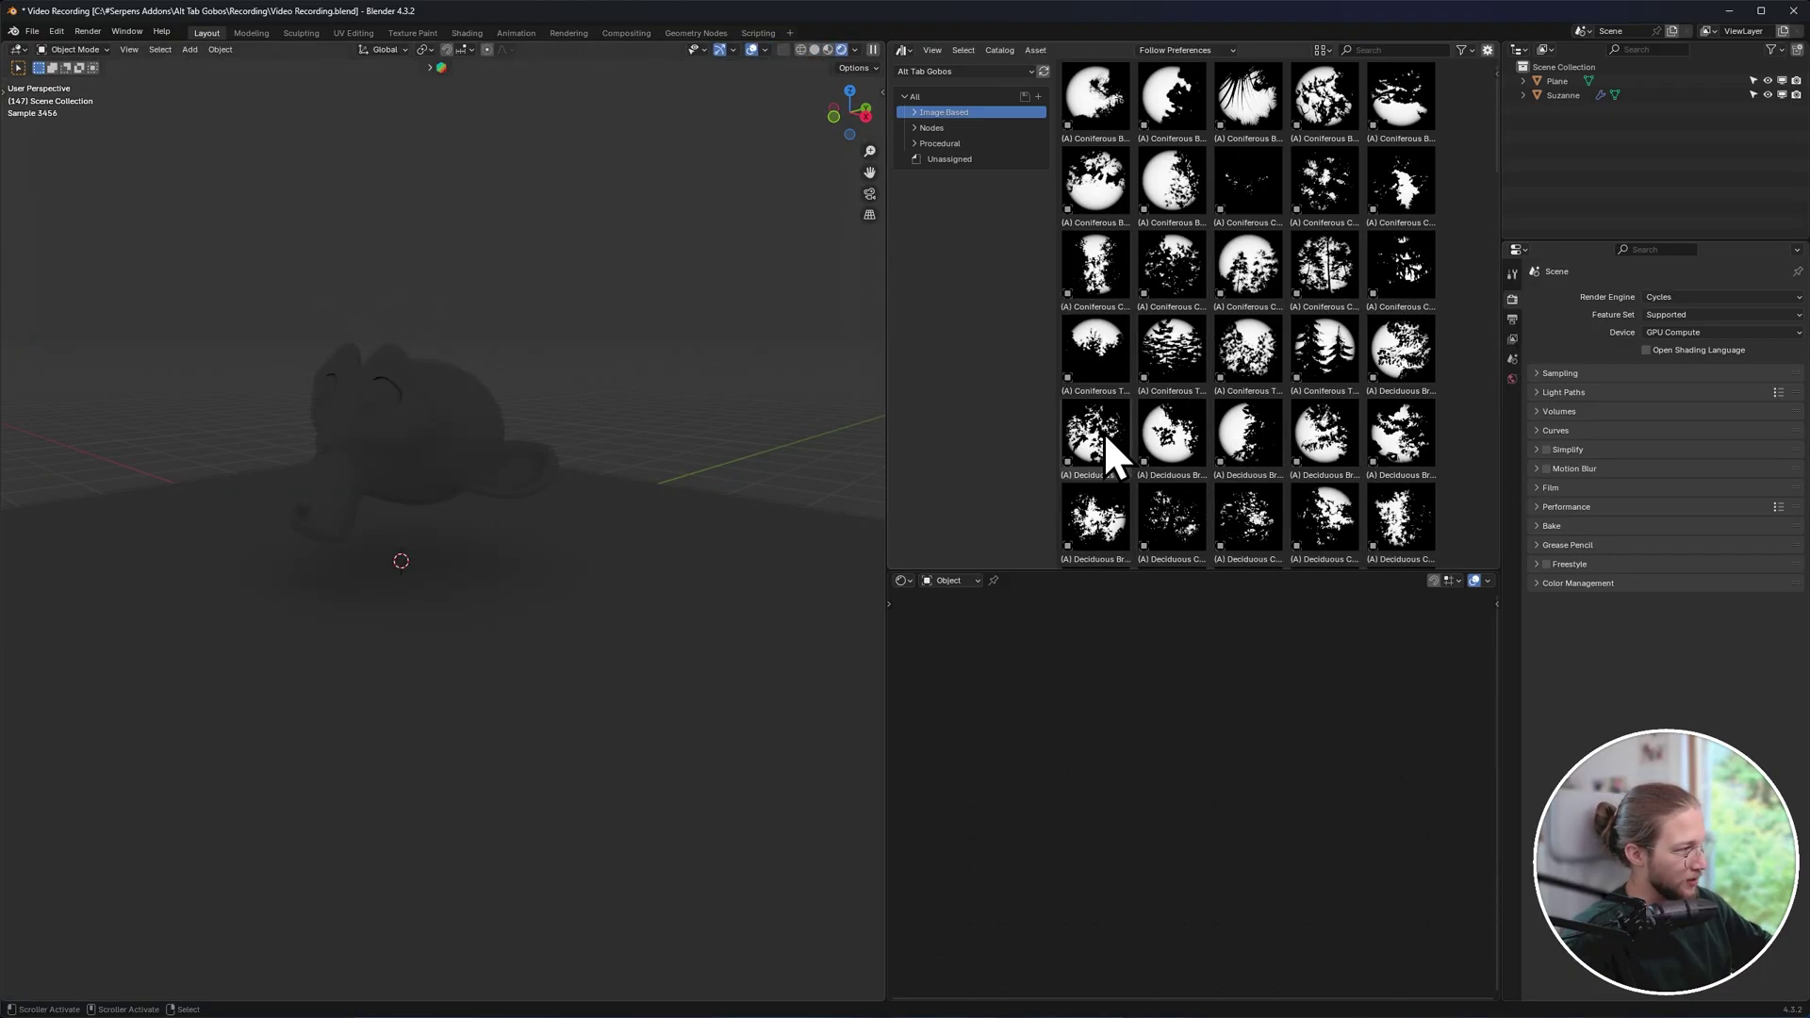
Place the (A) Deciduous Branch 2 gobo light in the scene and raise it along Z above Suzanne.
left_click_drag(1103, 436, 407, 585)
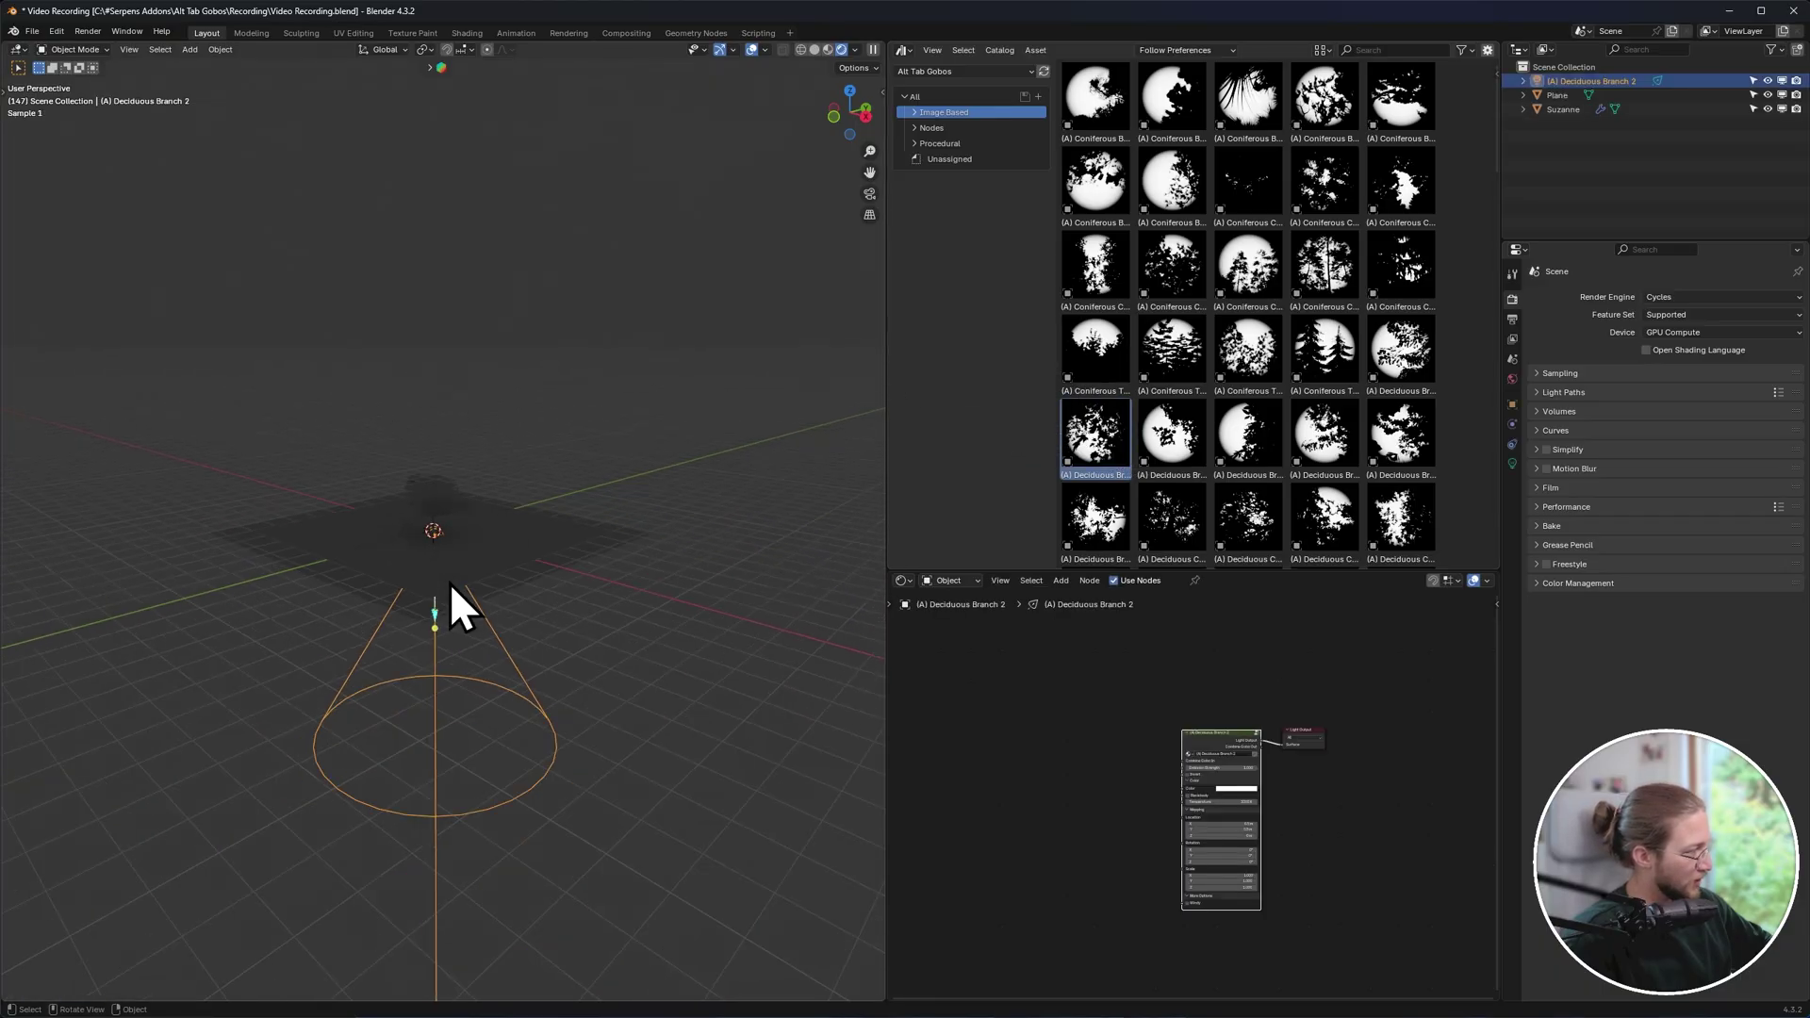
scroll(468, 613, "up", 3)
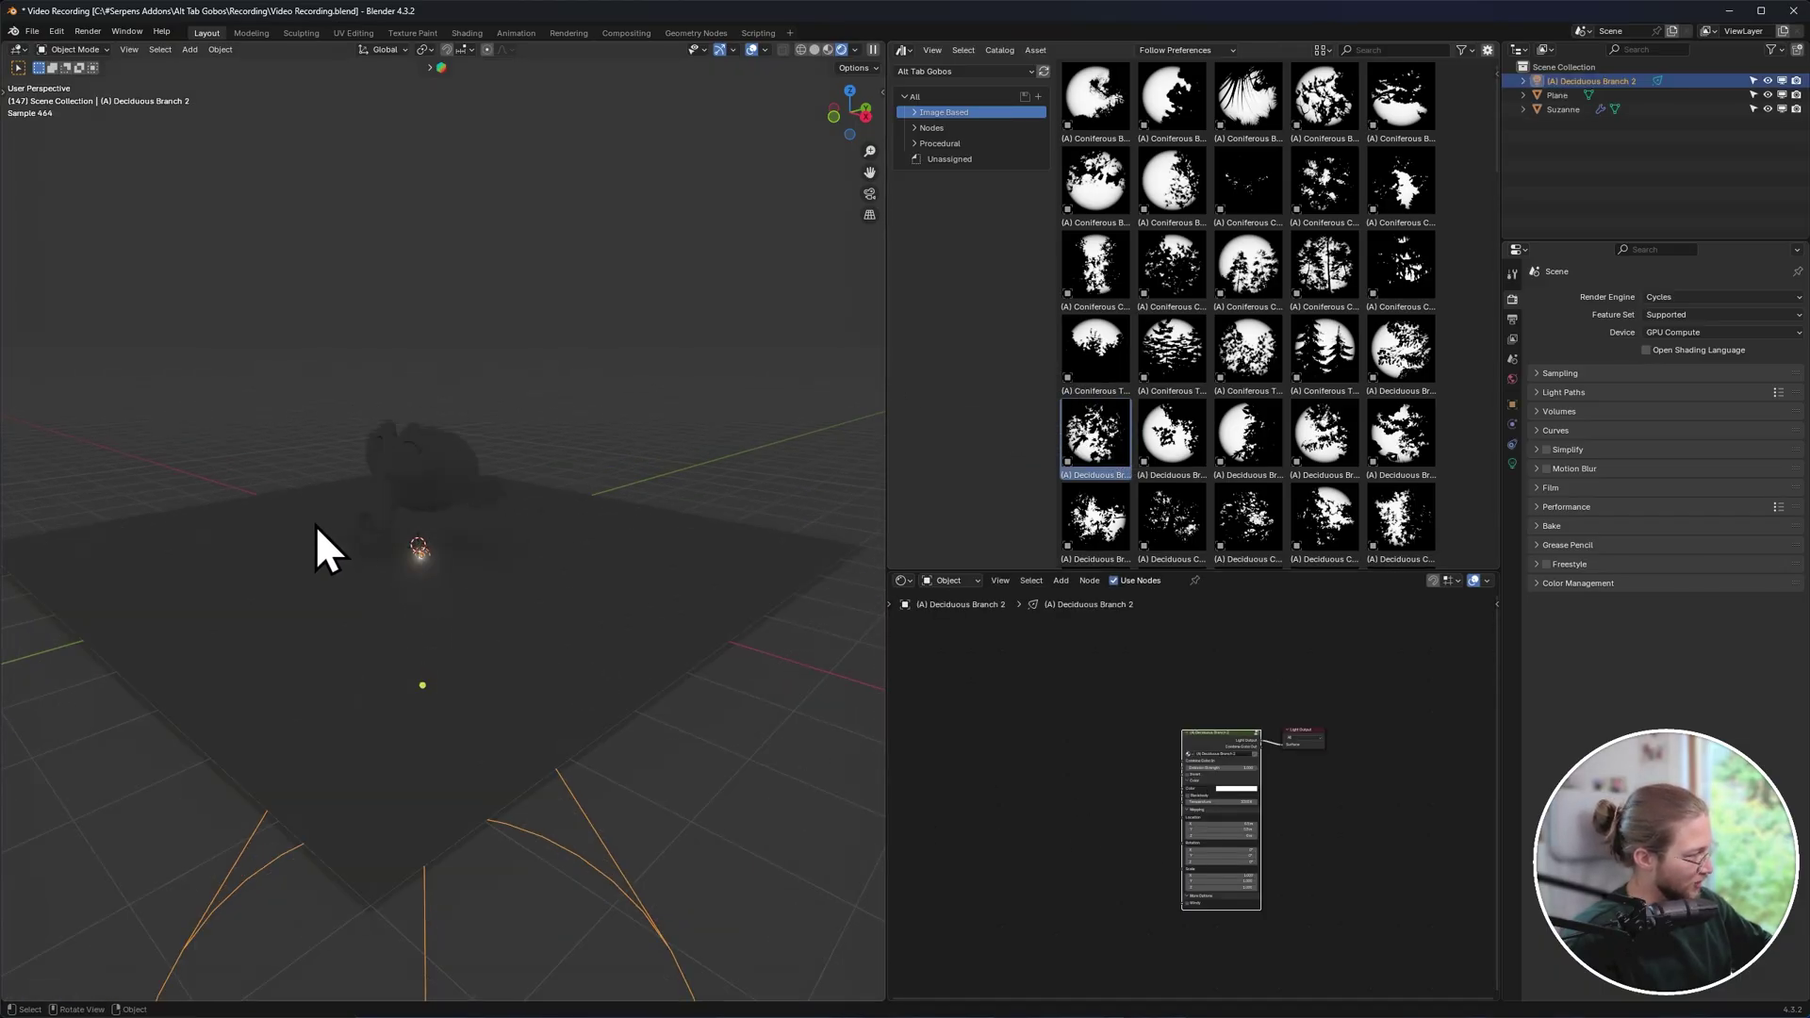
key("g")
key("z")
left_click(477, 303)
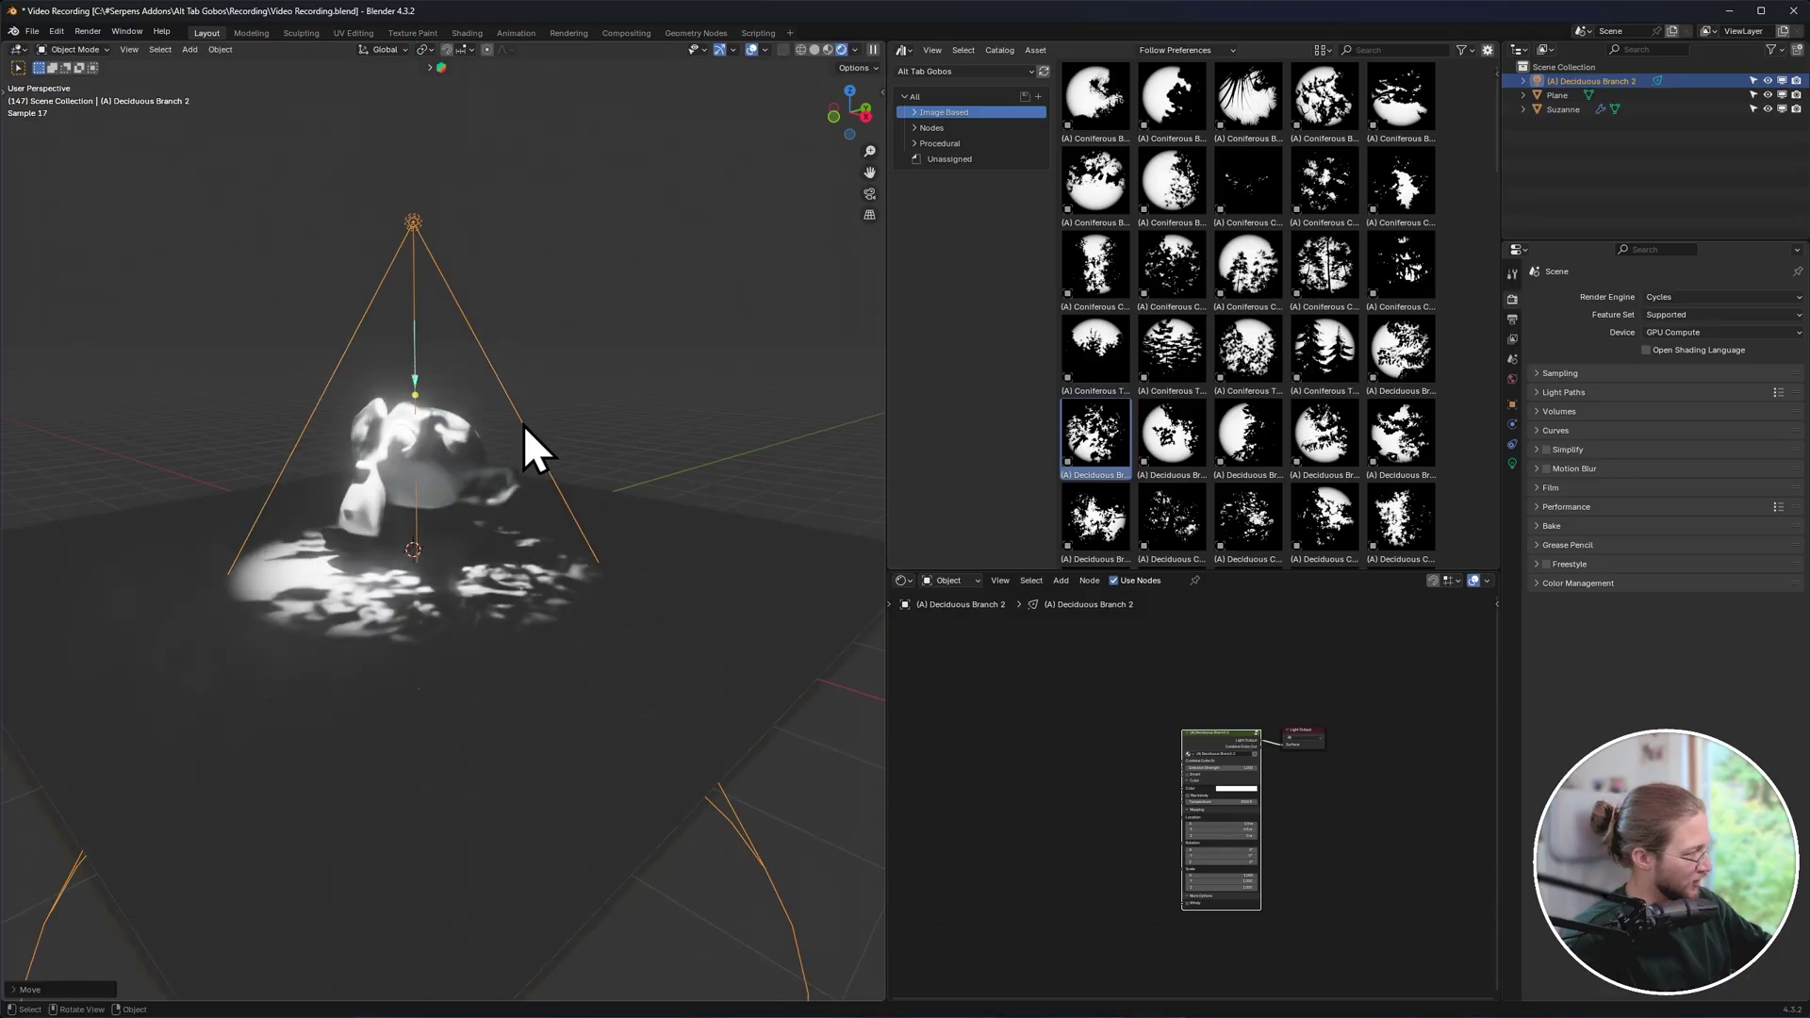
Play the animation to examine the moving leaf shadows cast on Suzanne and the plane.
scroll(534, 491, "up", 4)
scroll(556, 556, "down", 4)
left_click(775, 313)
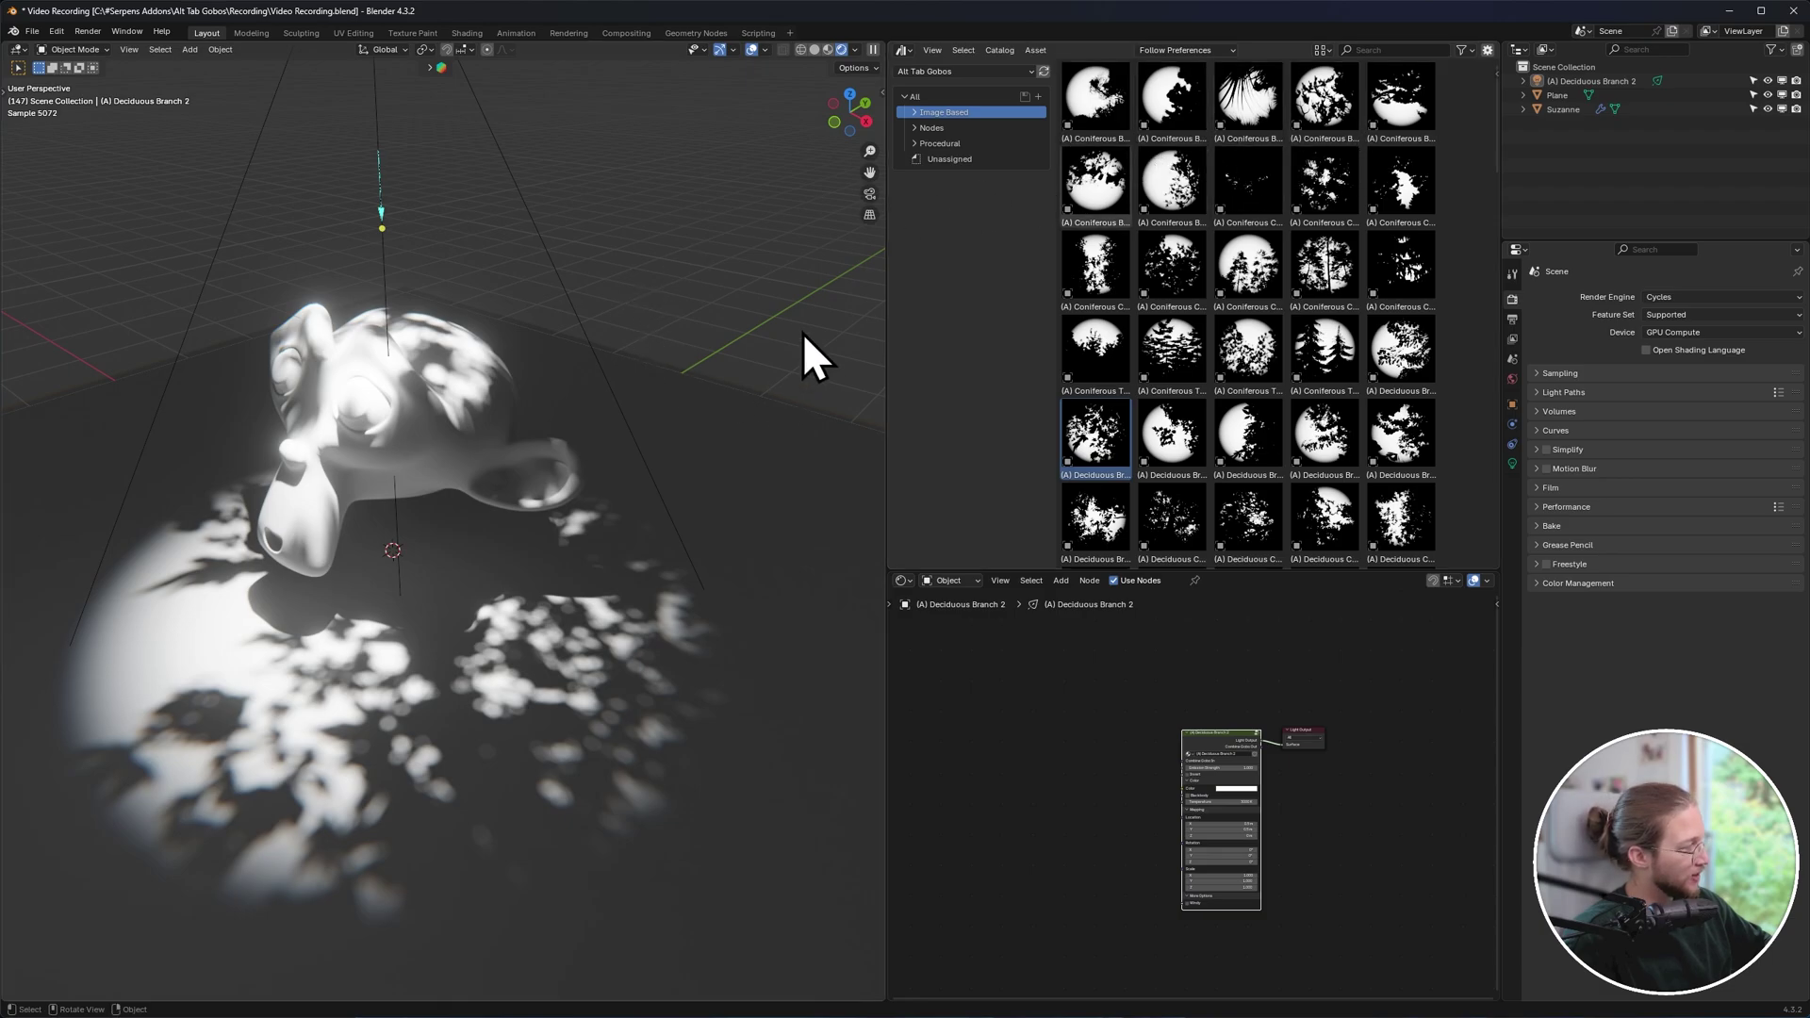
key("space")
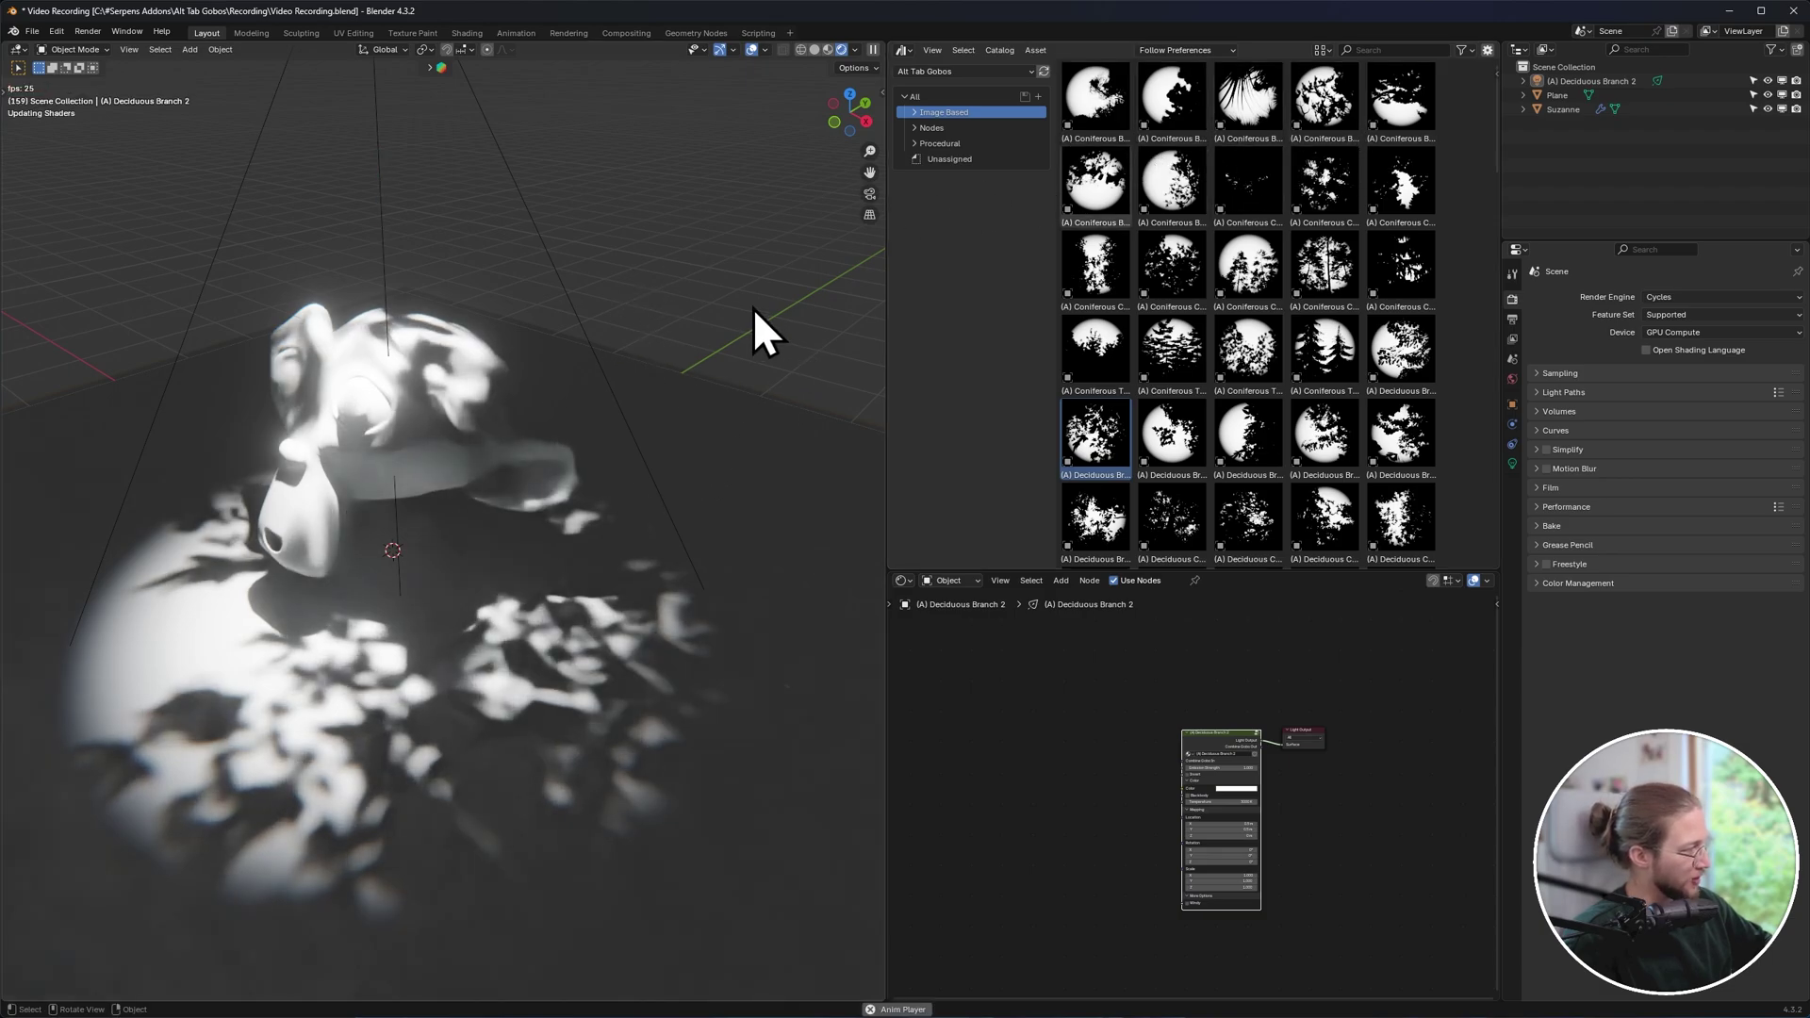
middle_click_drag(449, 654, 549, 450, "ctrl")
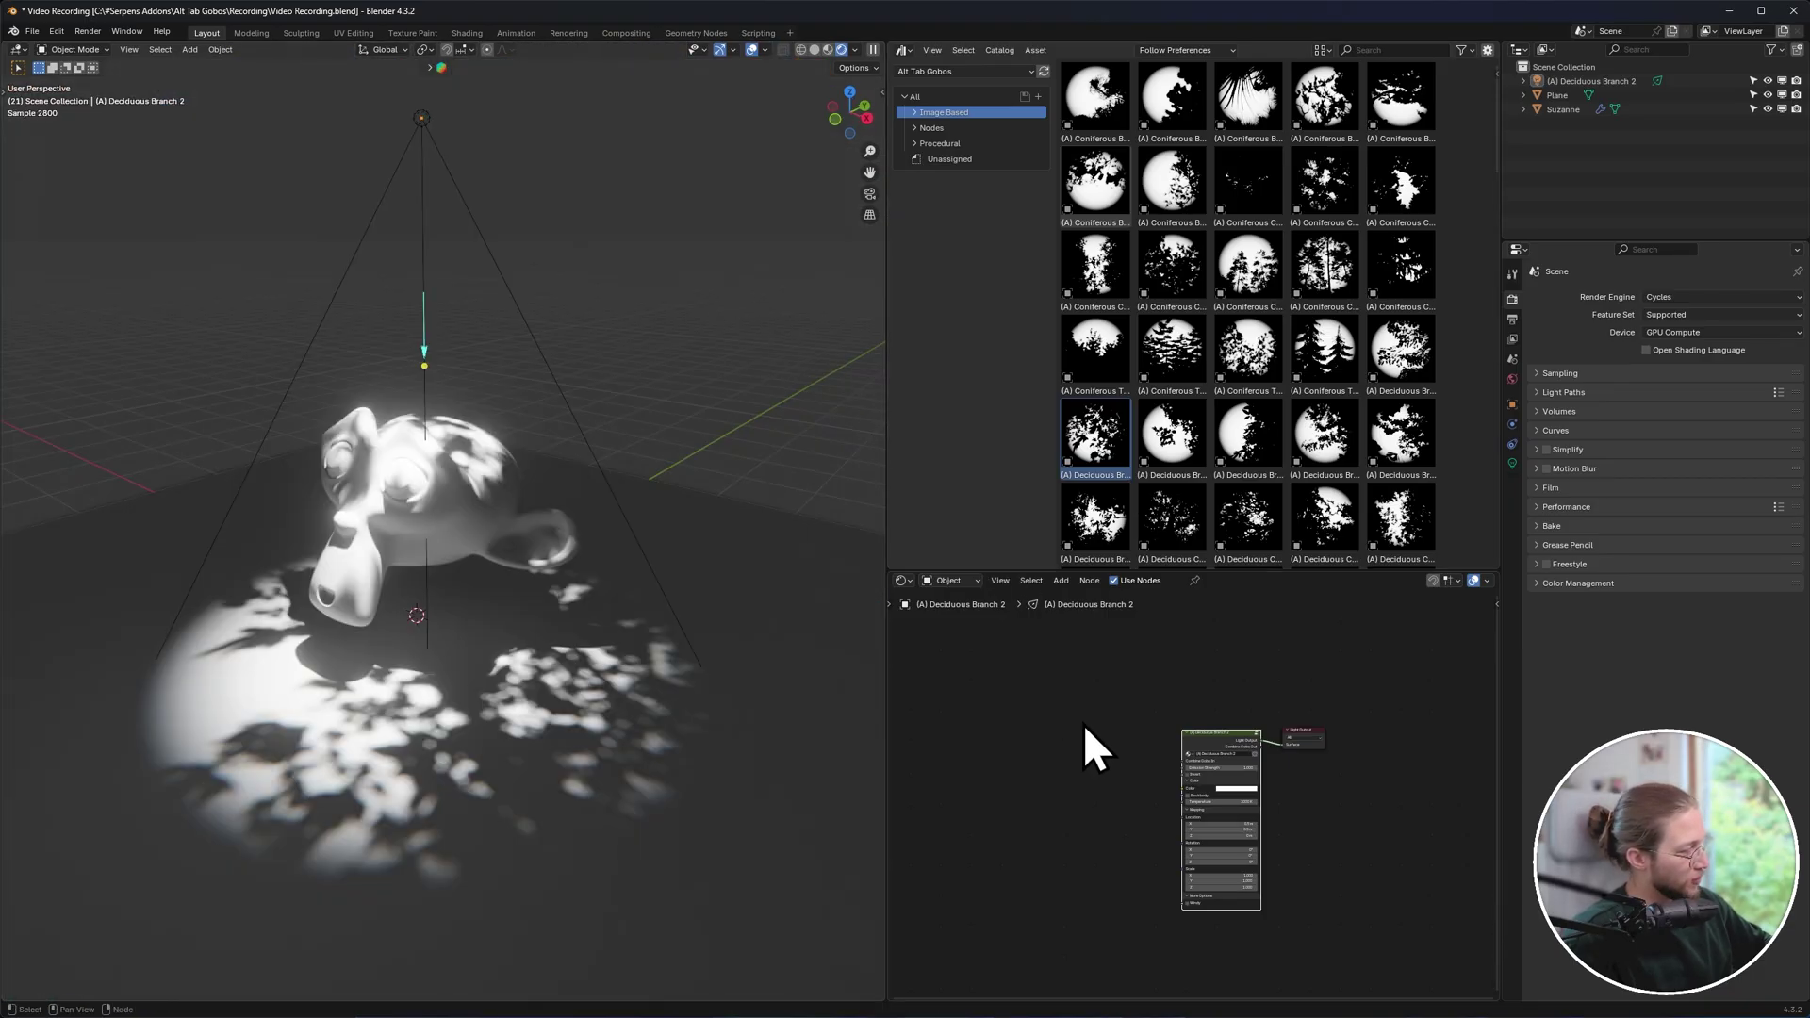
Collapse the Color and Mapping settings of the (A) Deciduous Branch 2 node and leave the spot light deselected.
scroll(1196, 802, "up", 3)
left_click_drag(1189, 769, 1188, 812)
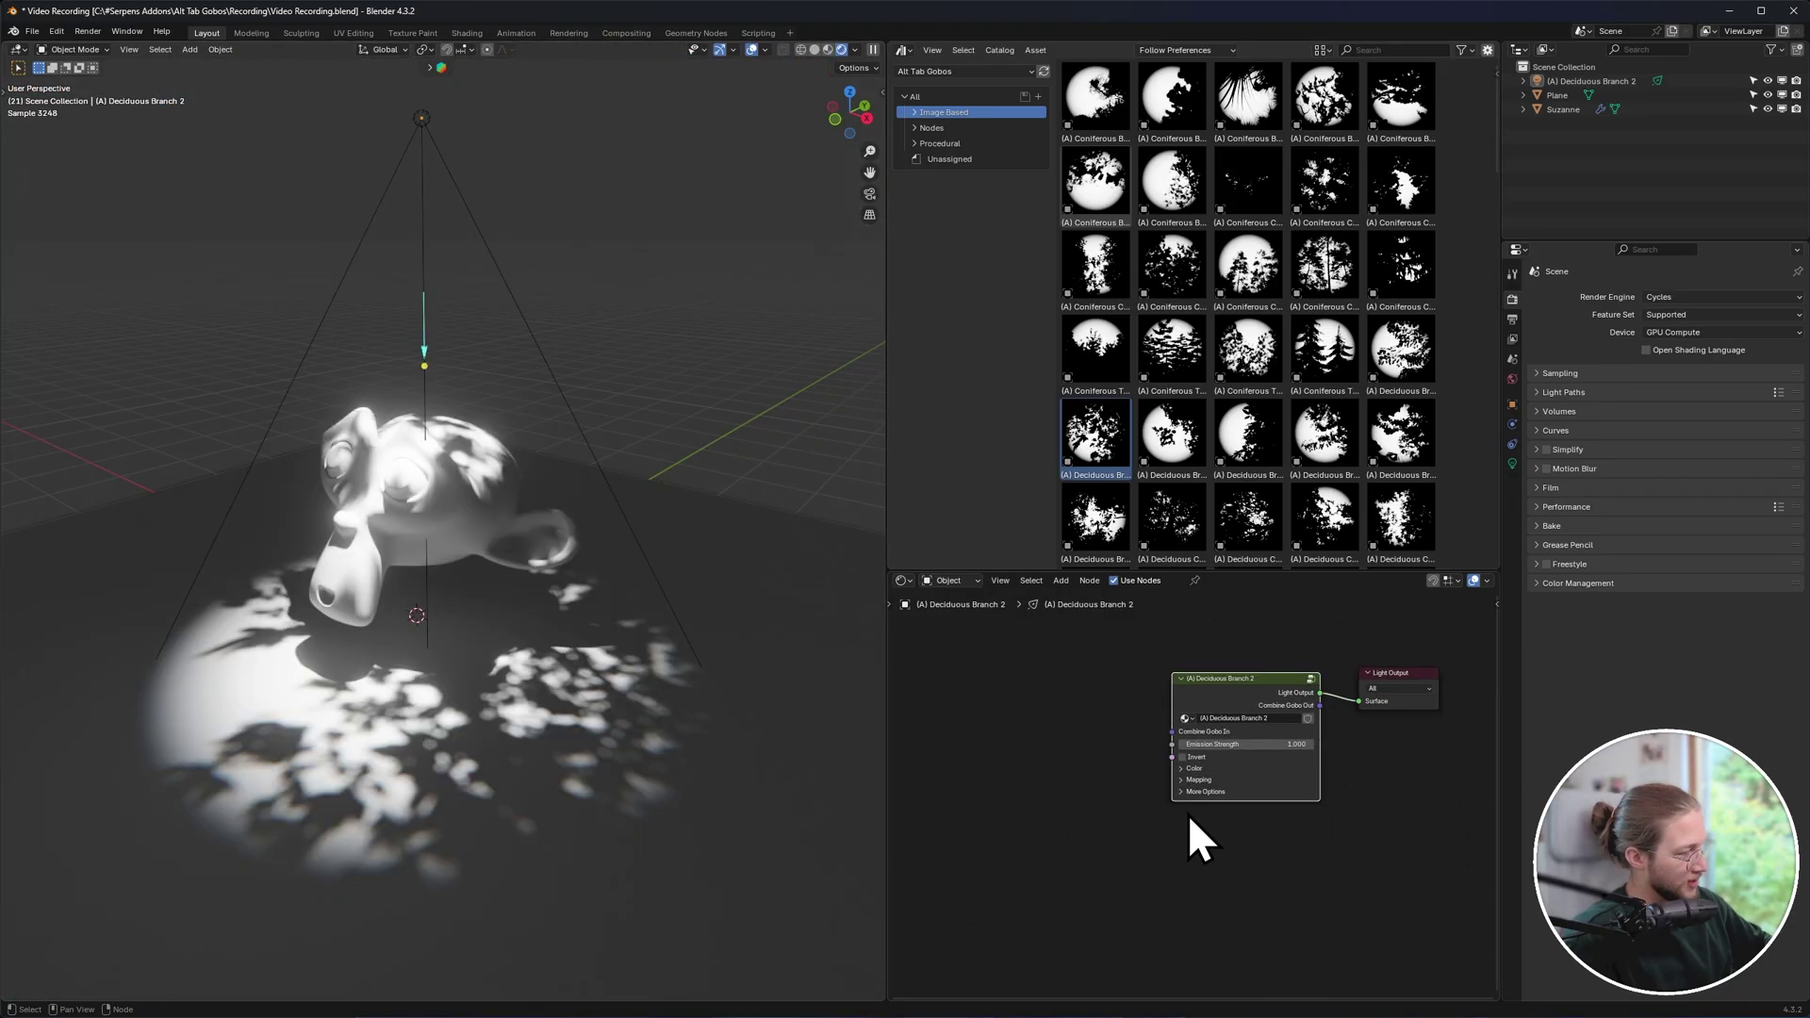
left_click(1188, 813)
left_click(529, 326)
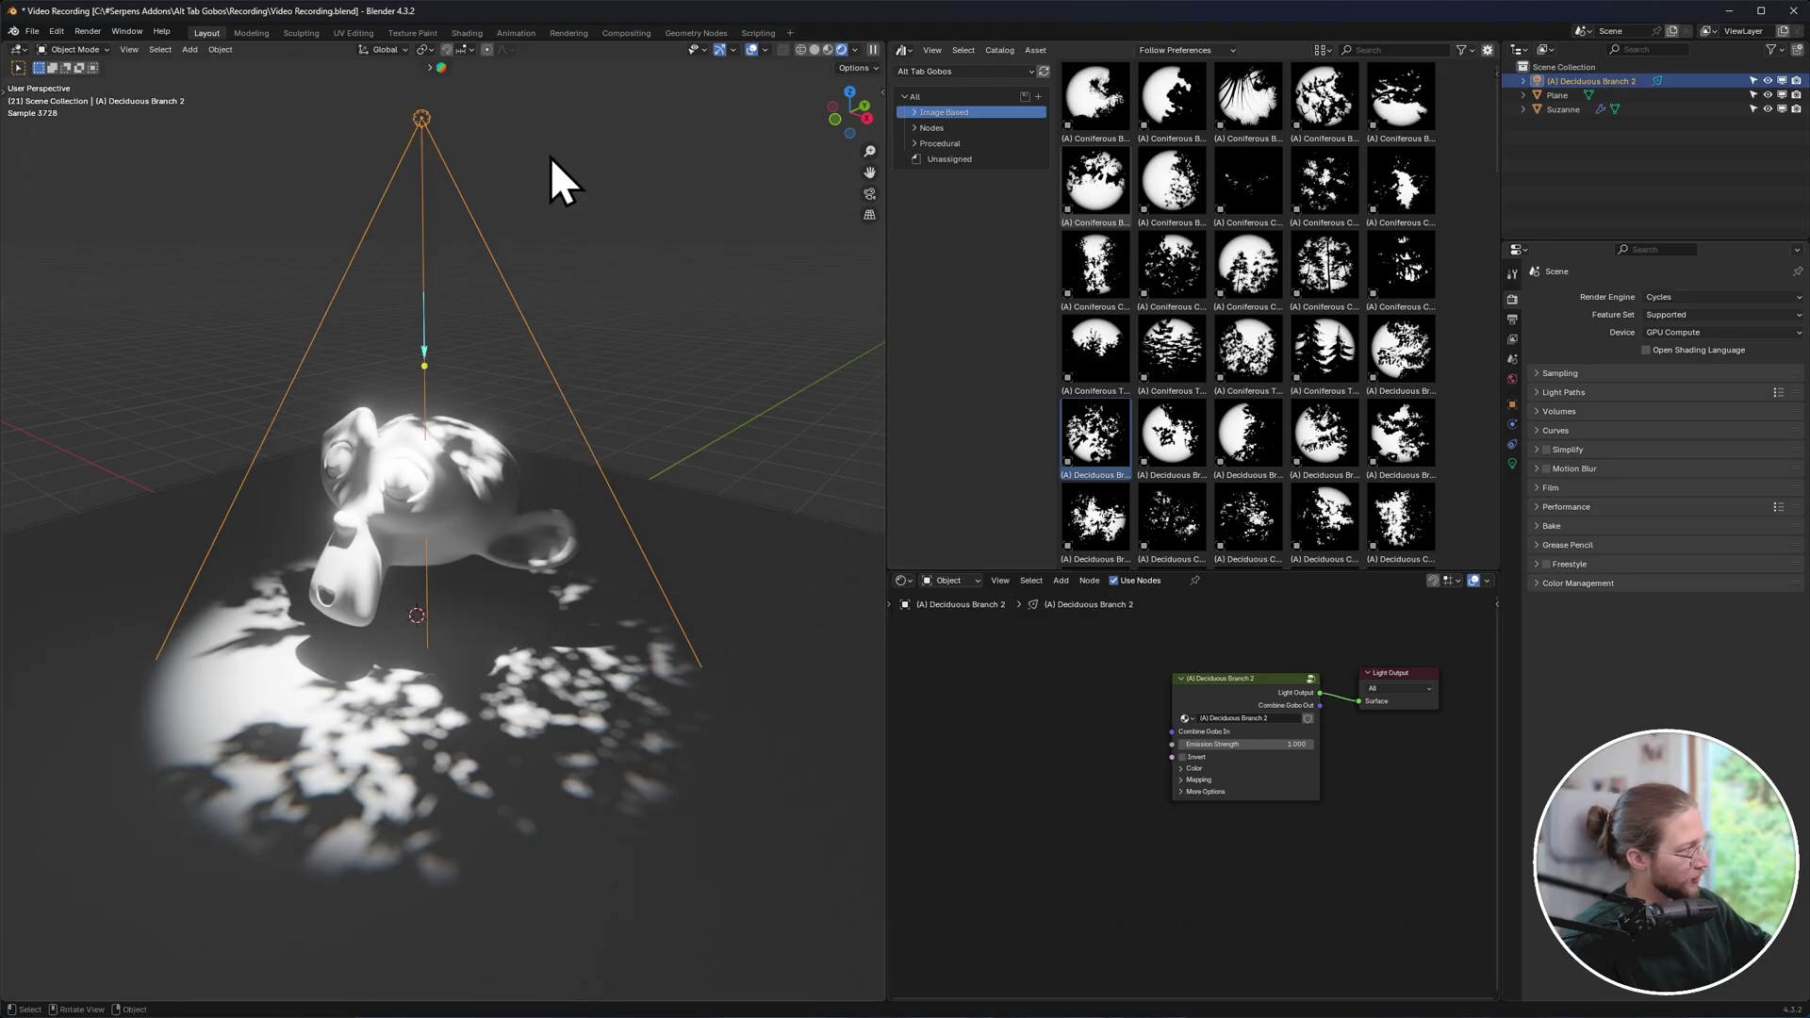
left_click(567, 253)
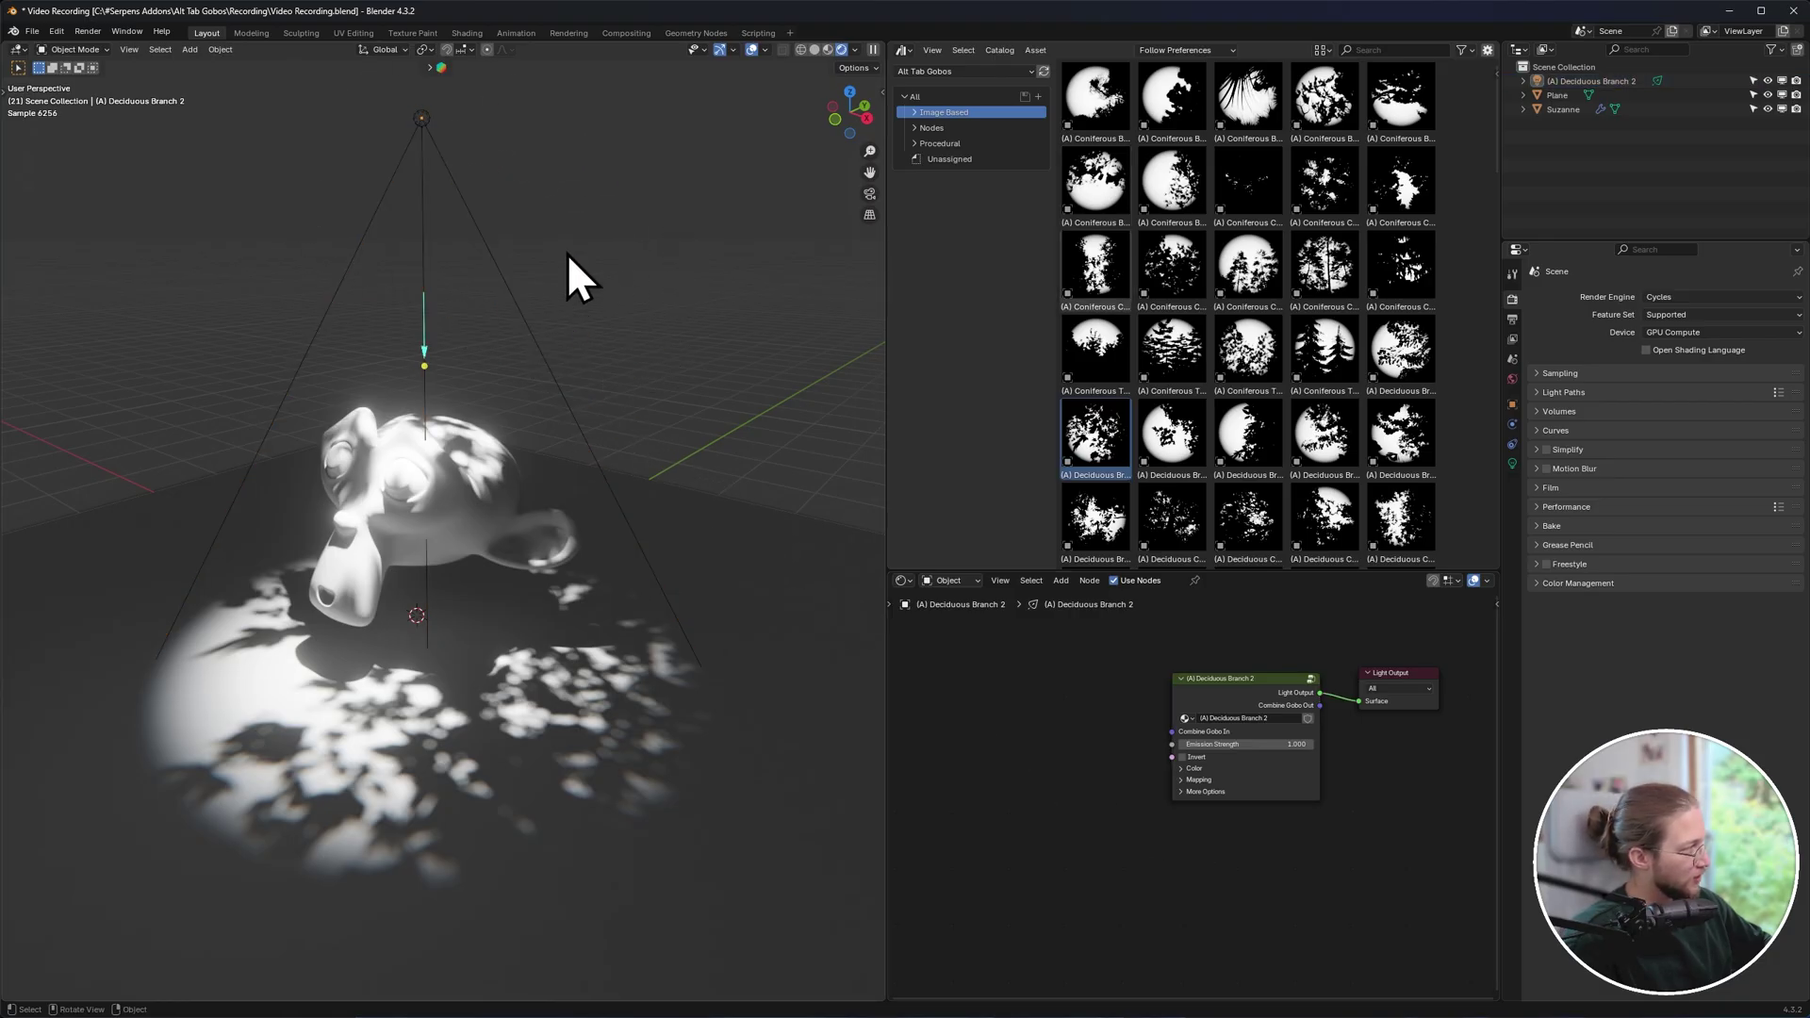
Select the (A) Deciduous Branch 2 spot light, try a radius of 0 m, and settle on a radius of 0.025 m.
left_click(439, 134)
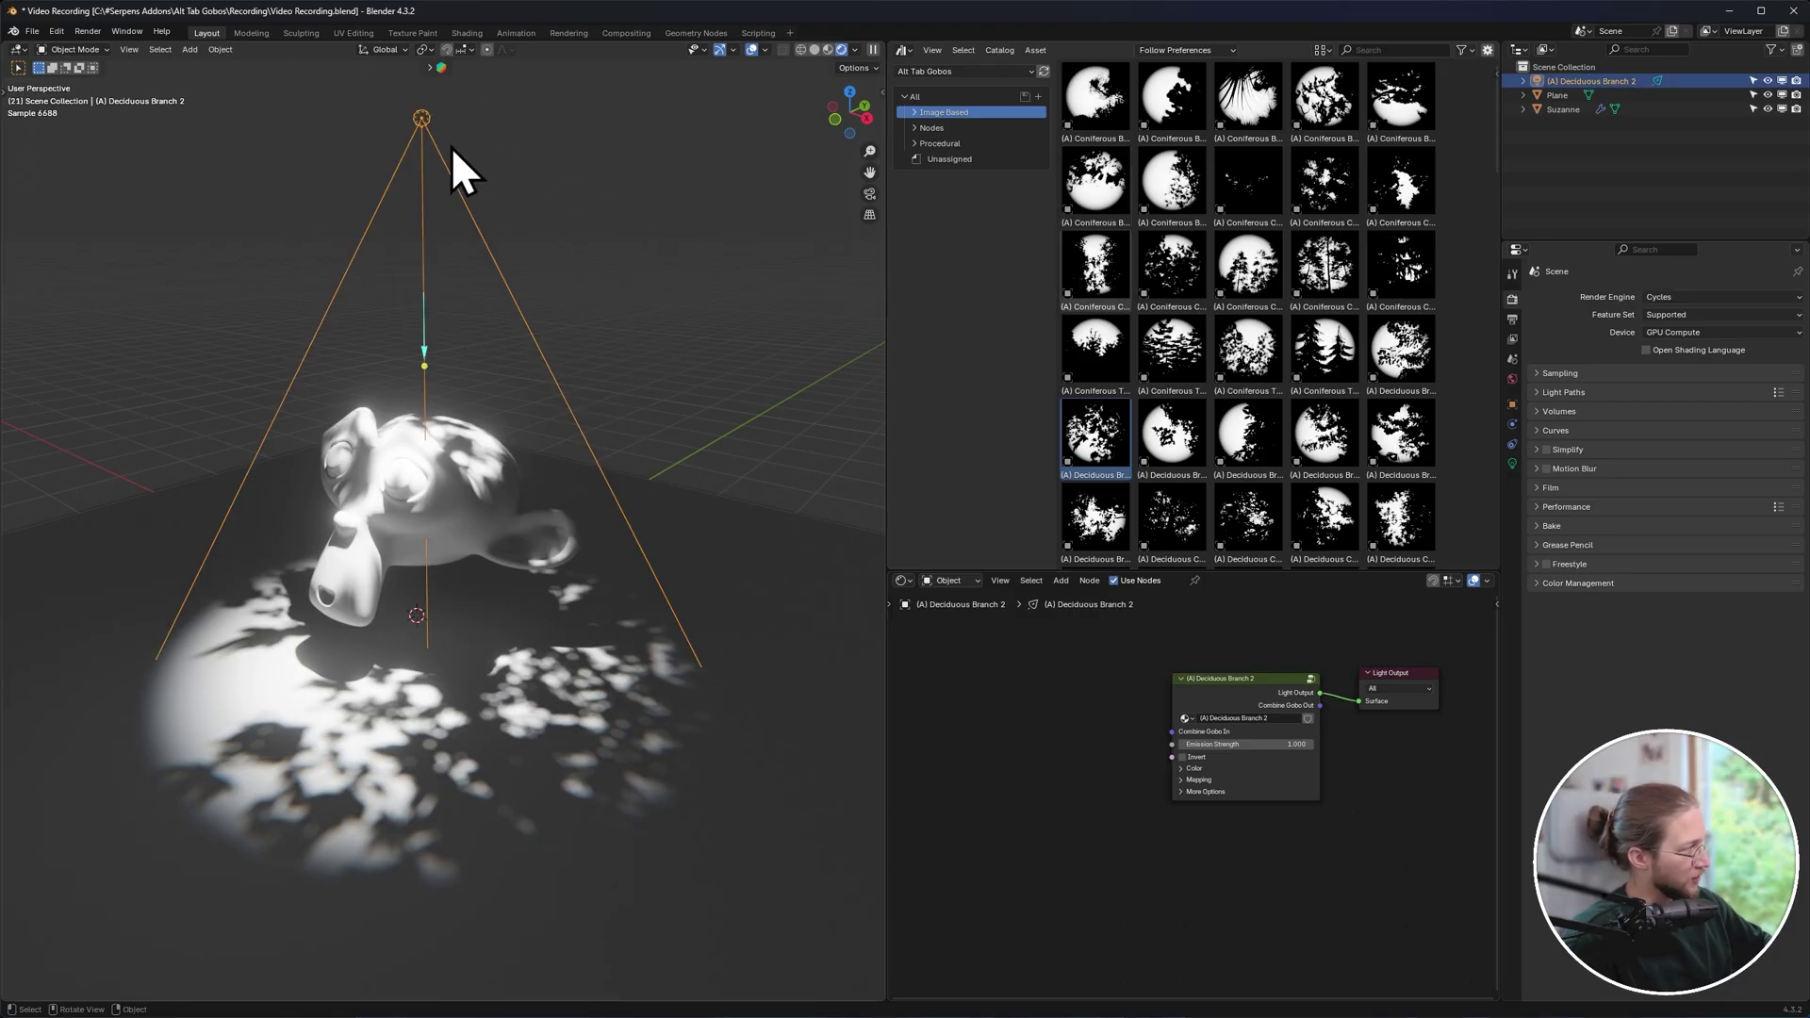
left_click(1512, 466)
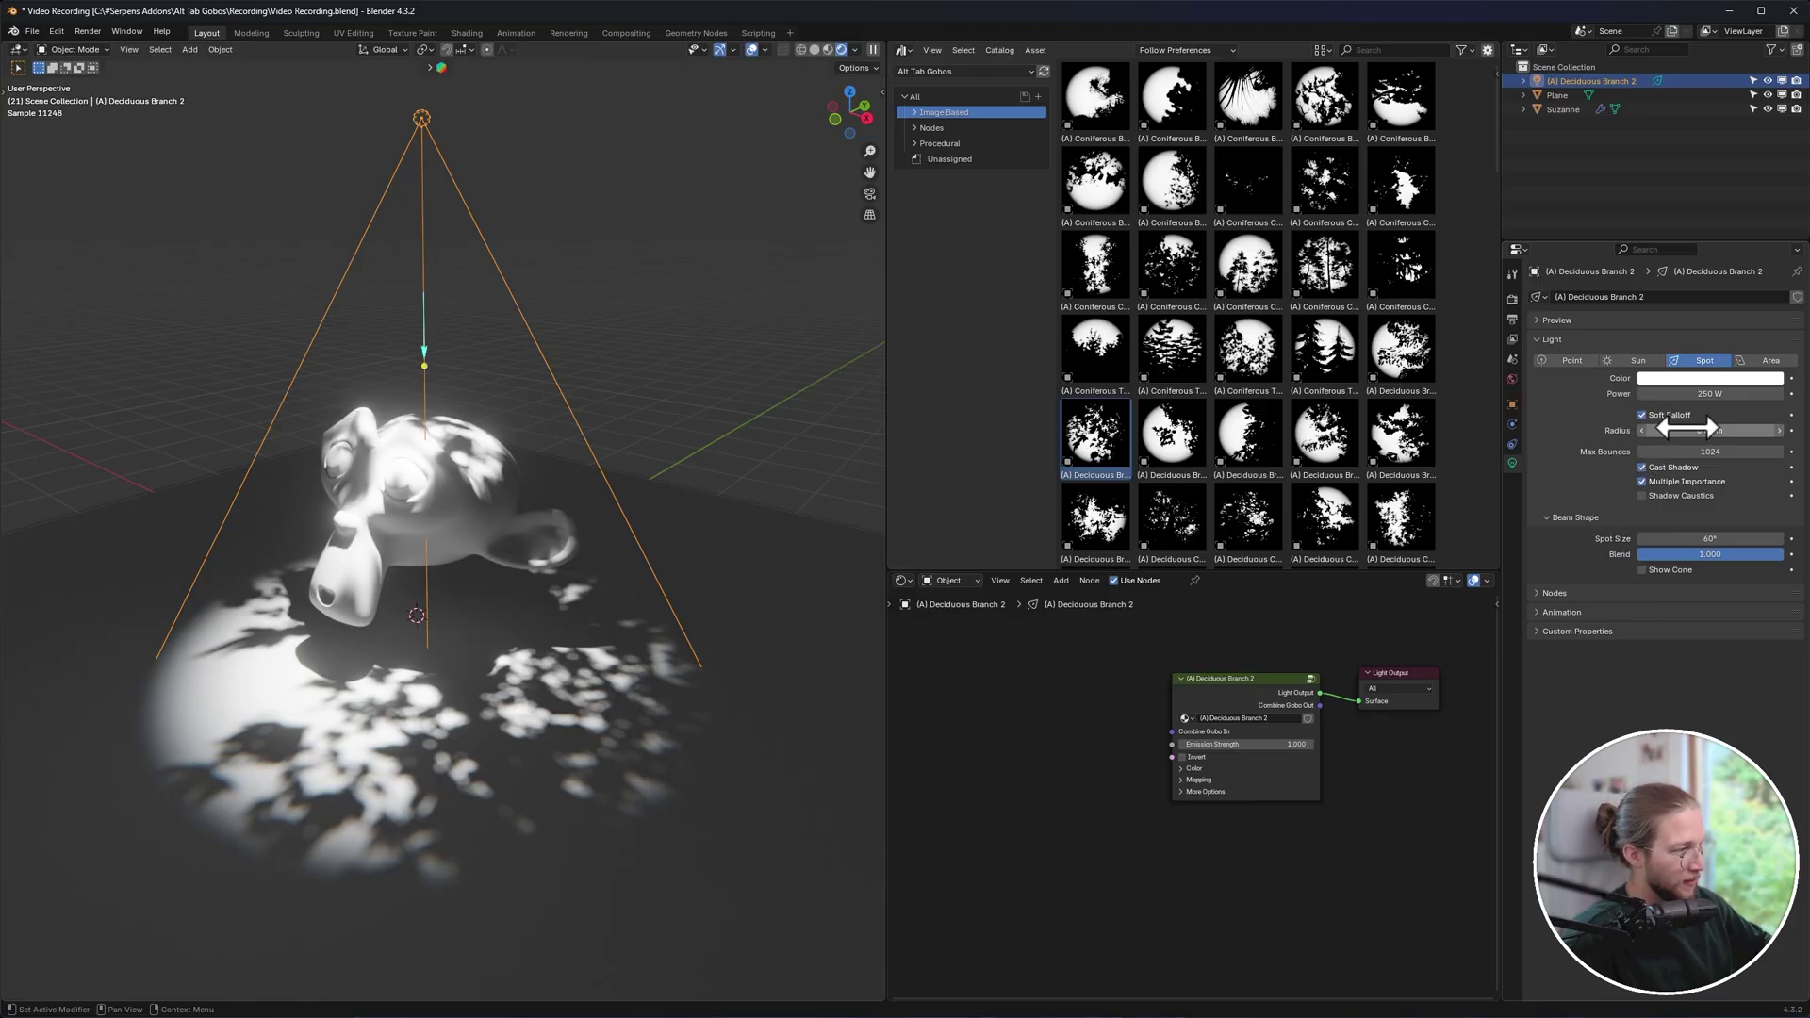
scroll(630, 546, "up", 2)
middle_click_drag(630, 547, 692, 378)
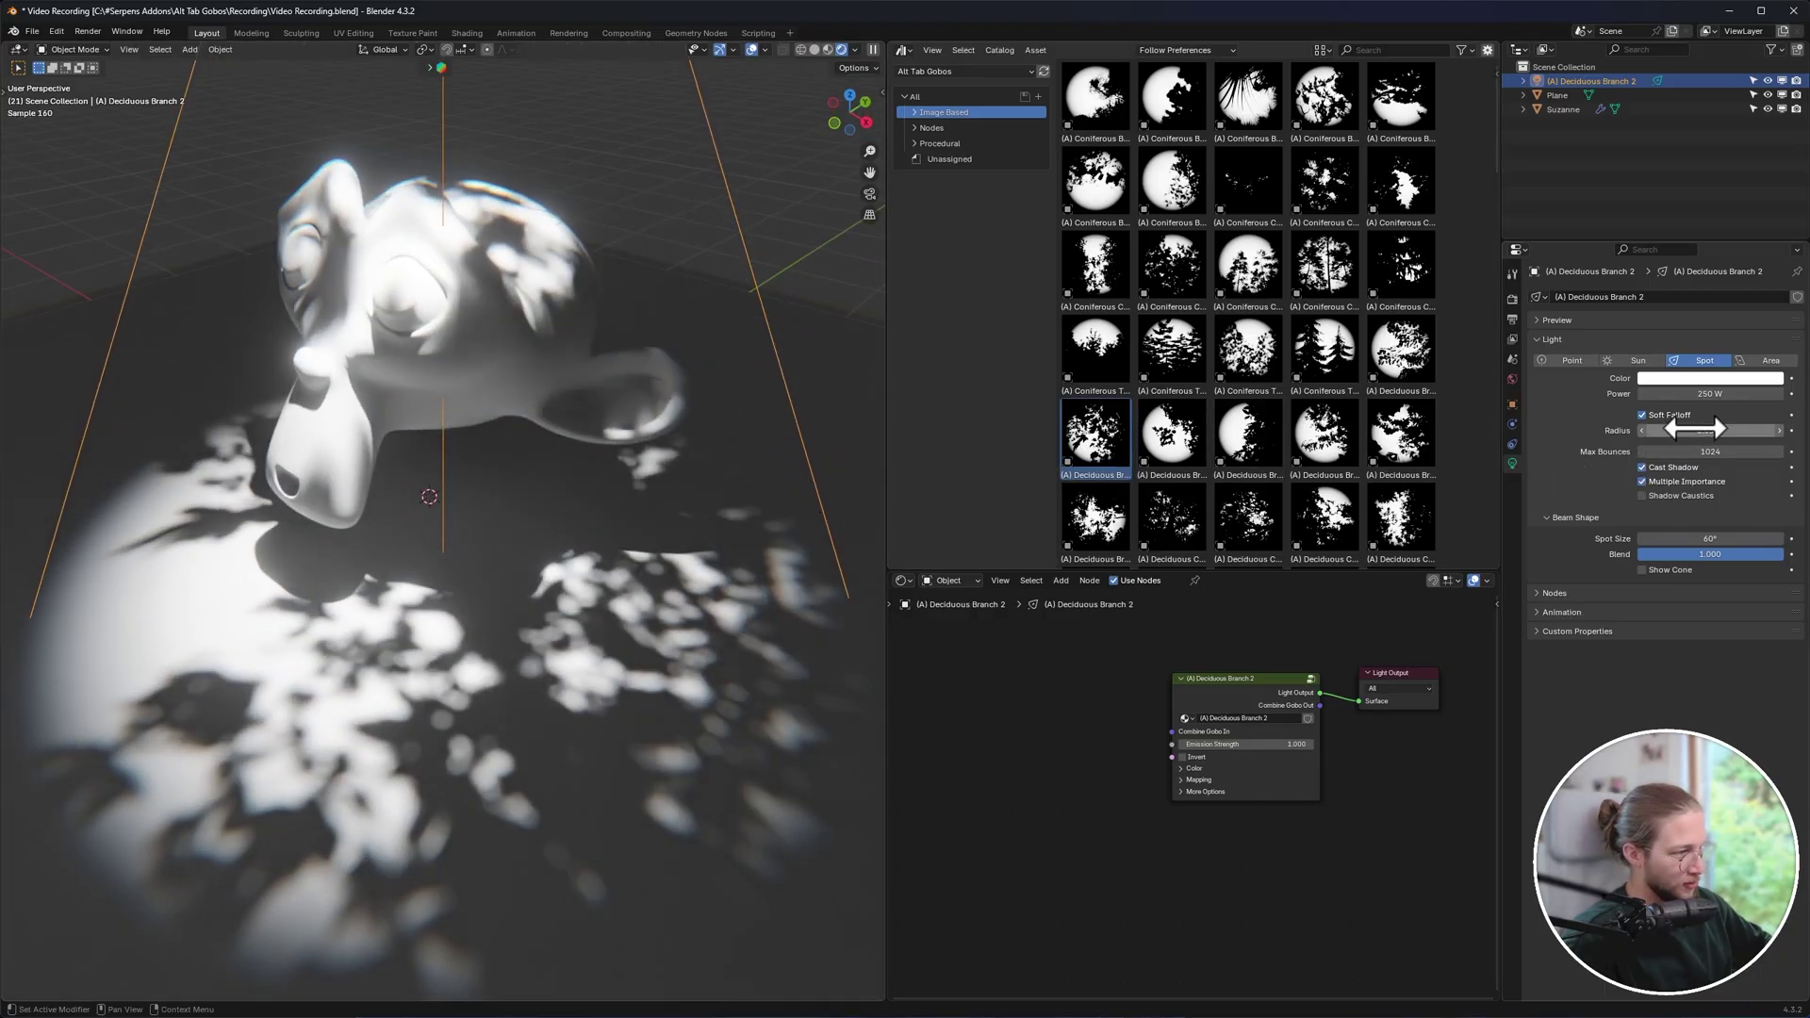
left_click_drag(1697, 430, 1638, 430)
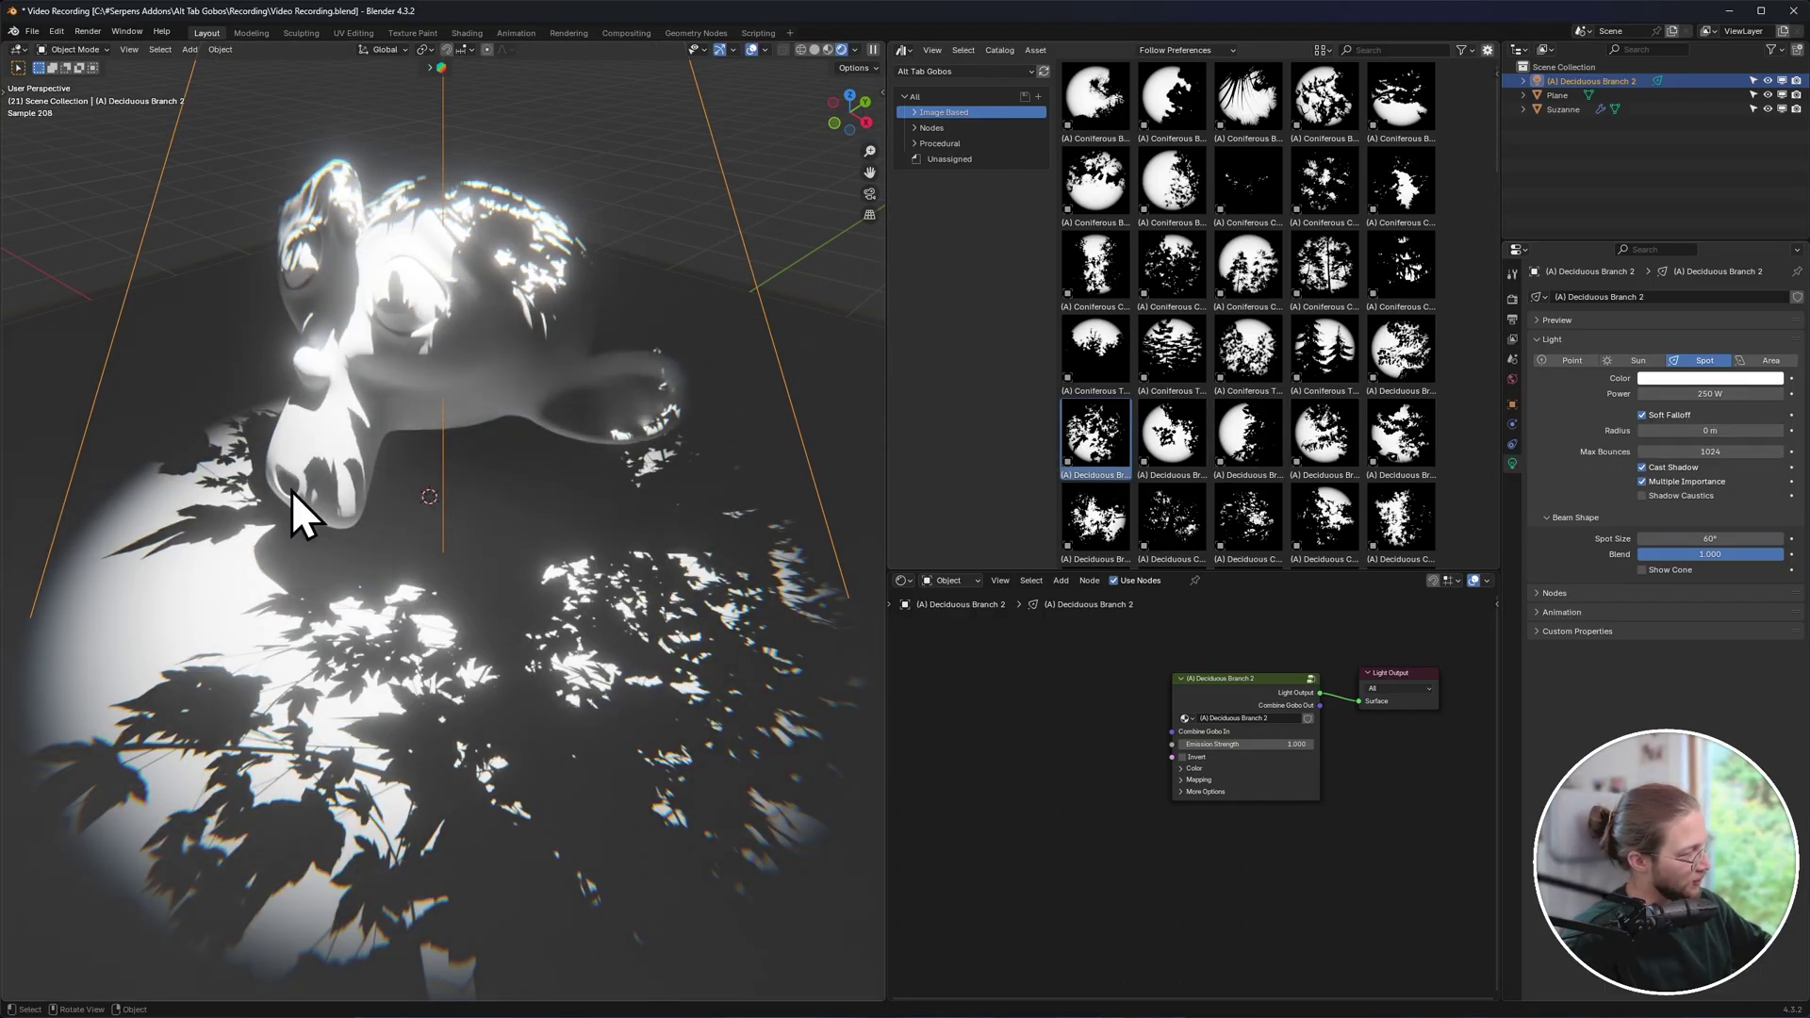
left_click_drag(1705, 431, 1736, 432)
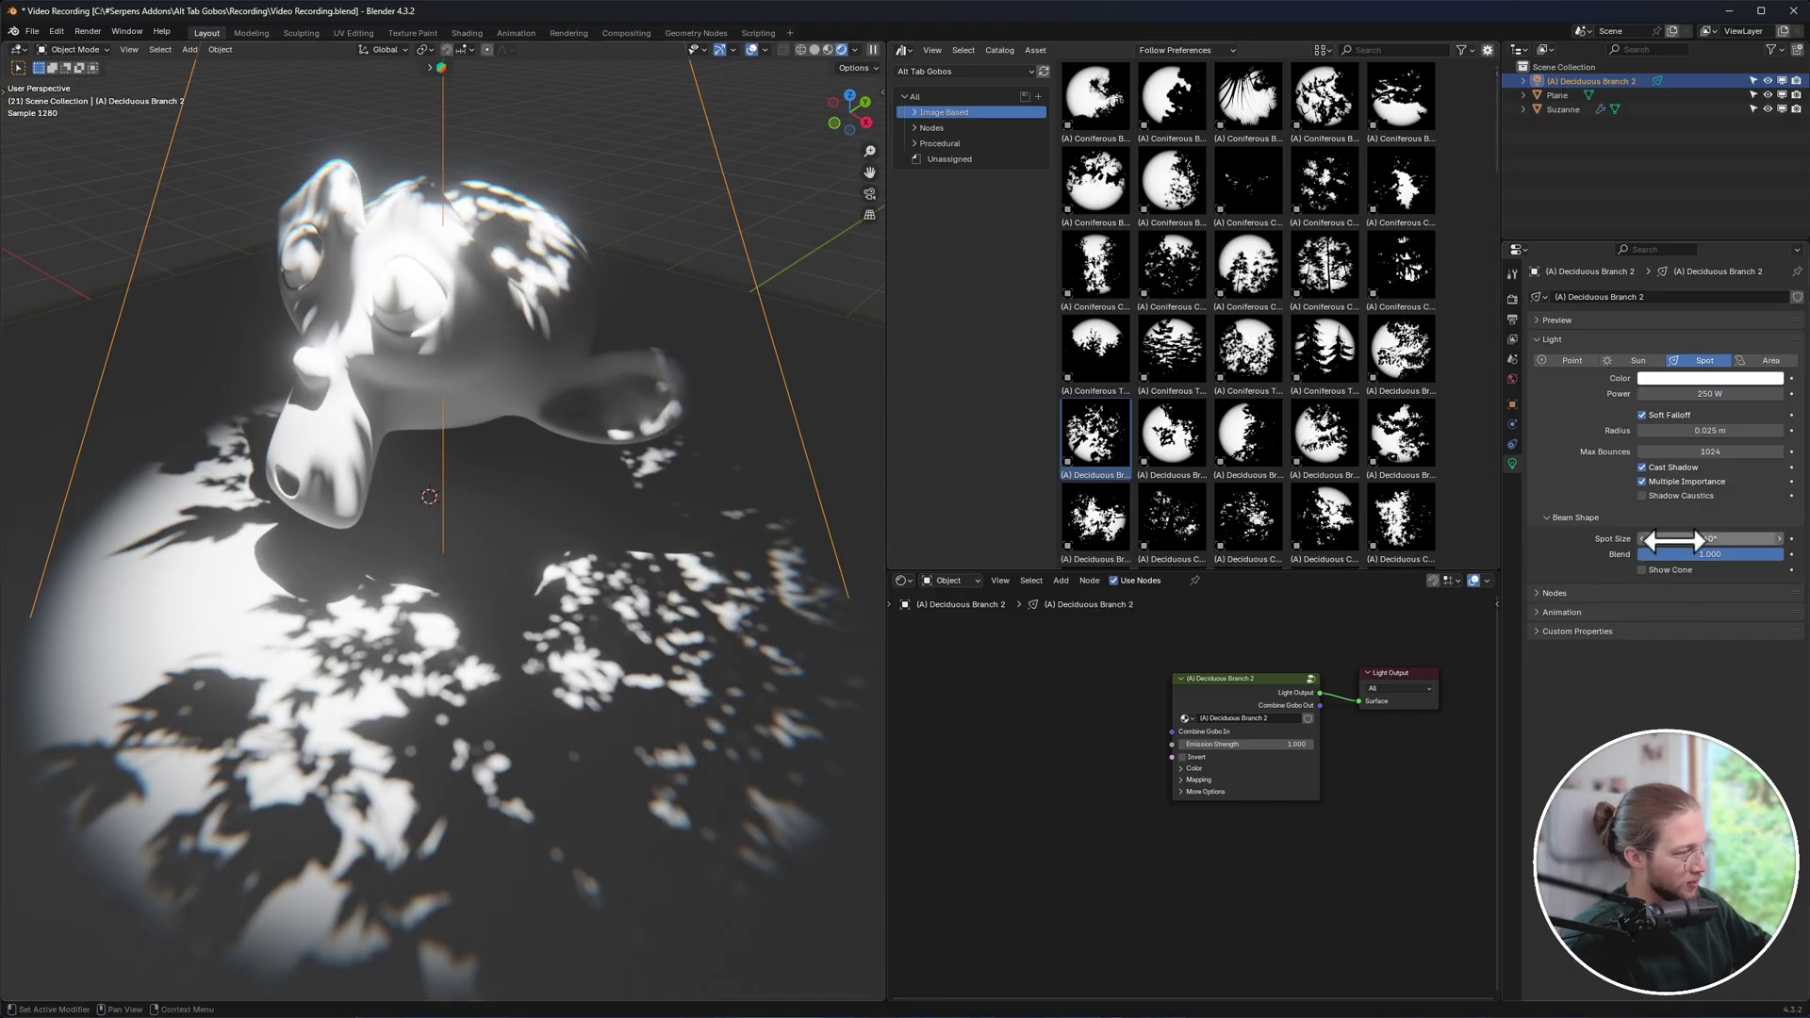
Try a beam blend of 0.000 on the spot light, restore it to 1.000, and deselect the light.
middle_click_drag(853, 505, 602, 402)
mouse_move(1695, 538)
left_mouse_down()
mouse_move(1659, 538)
mouse_move(1694, 538)
left_mouse_up()
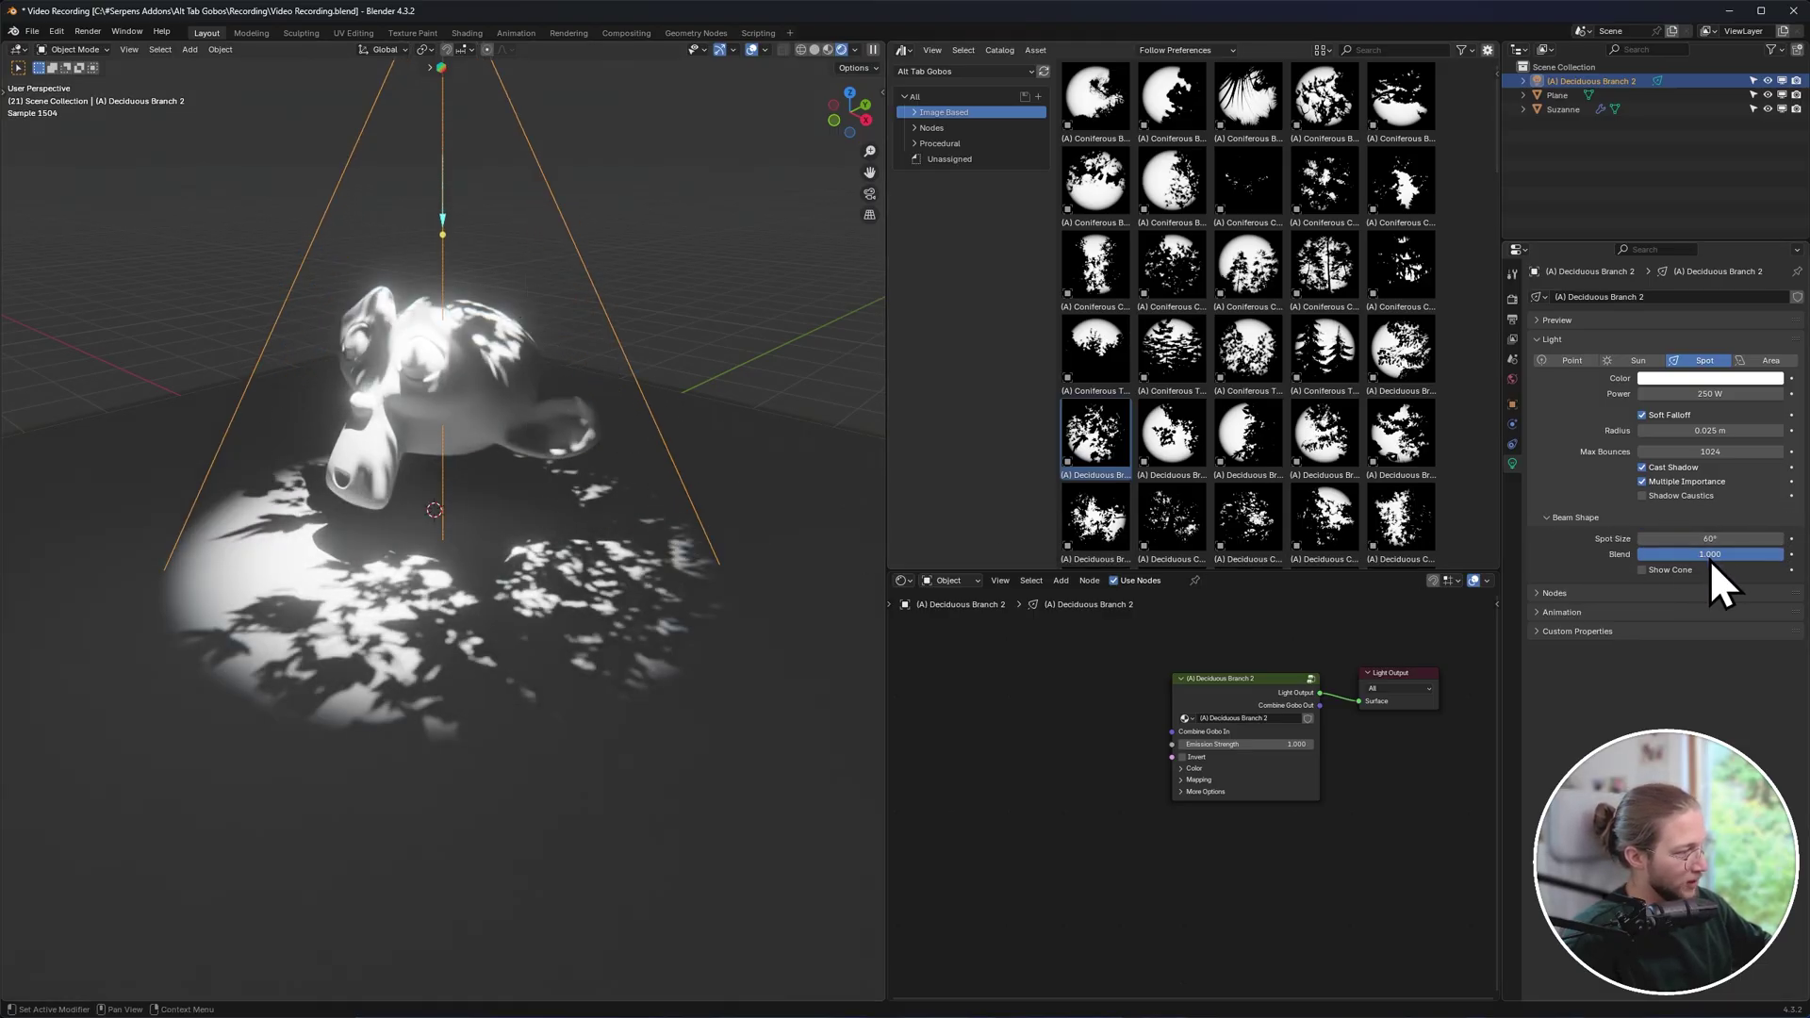
left_click_drag(1733, 558, 1593, 558)
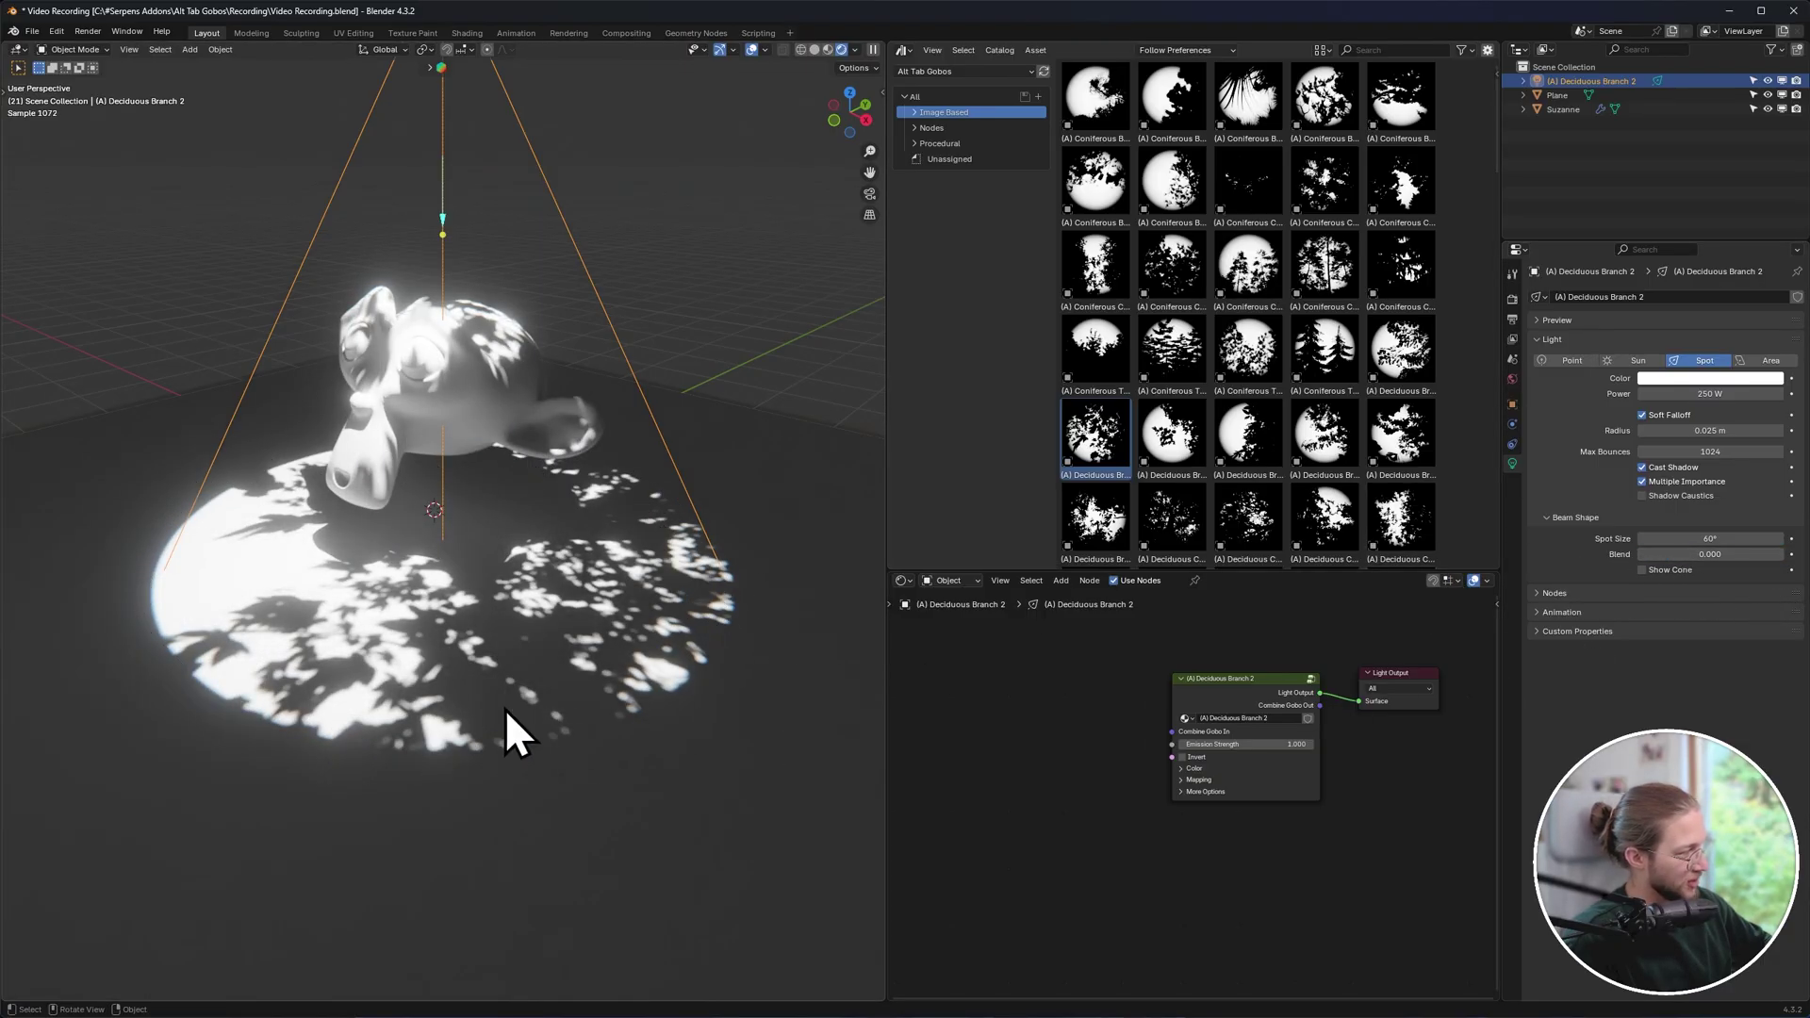
left_click_drag(1698, 556, 1784, 556)
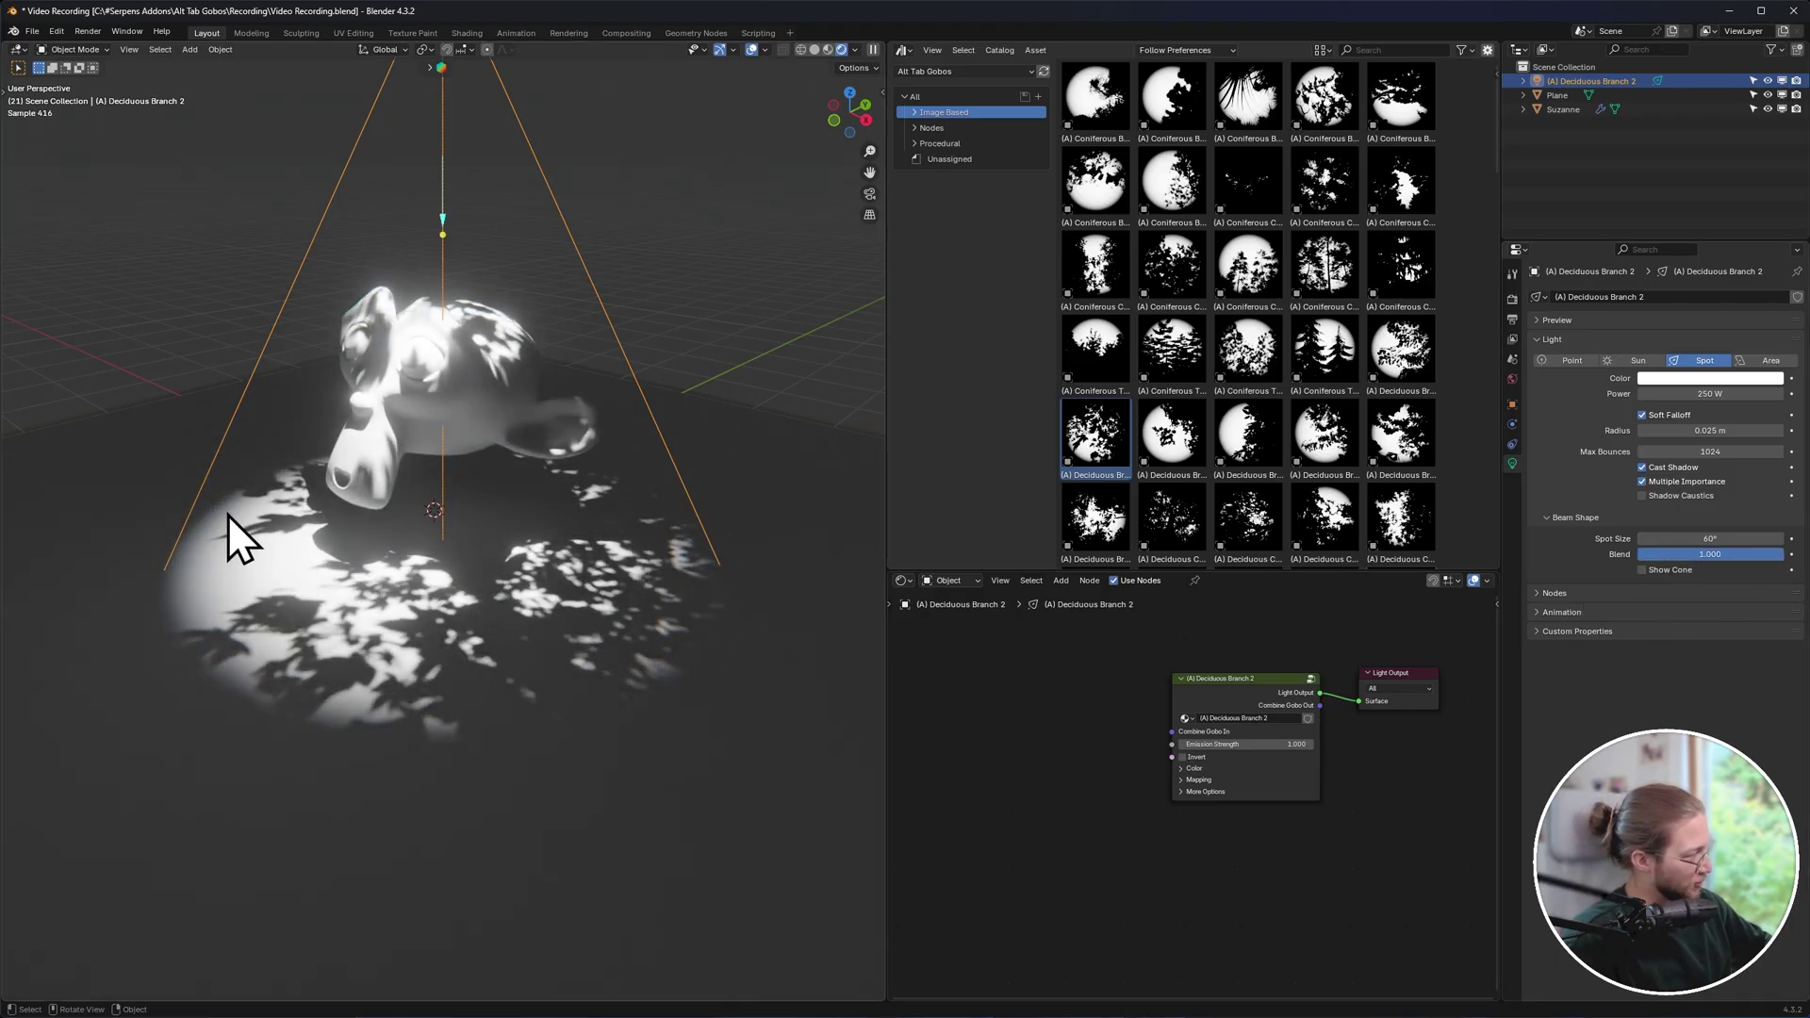
key("alt+a")
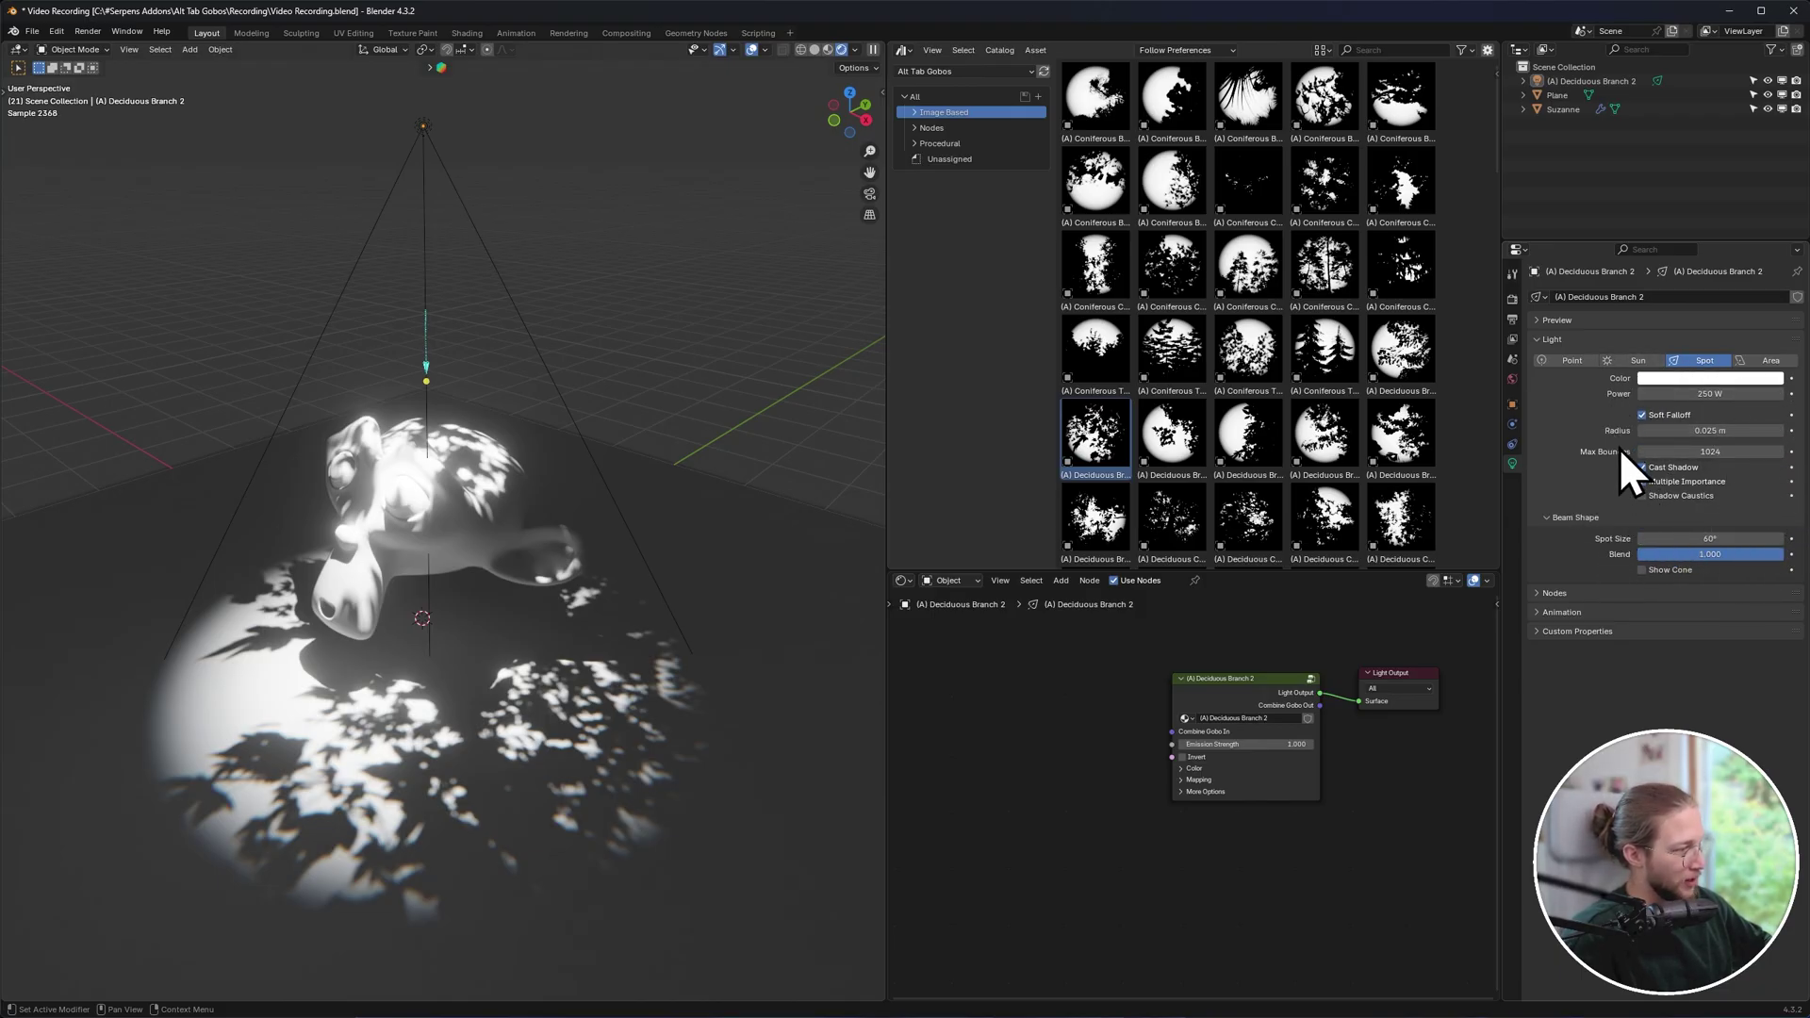
left_click(557, 387)
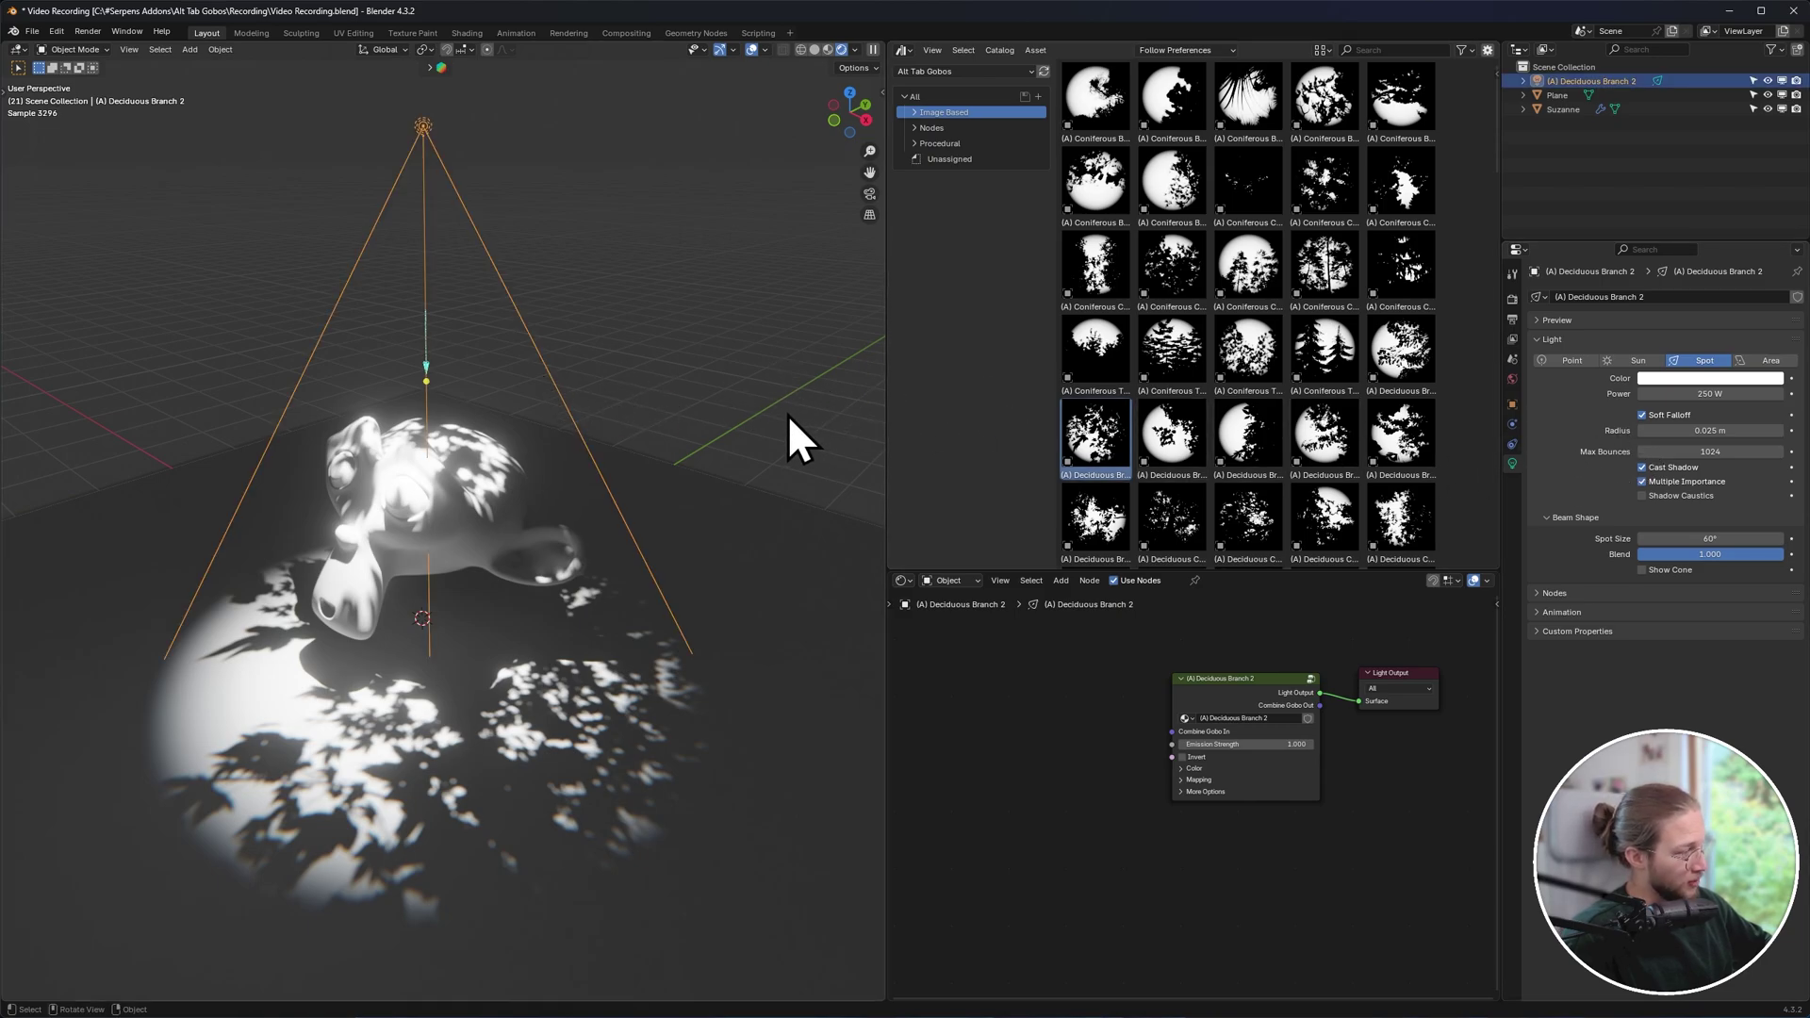
key("shift+l")
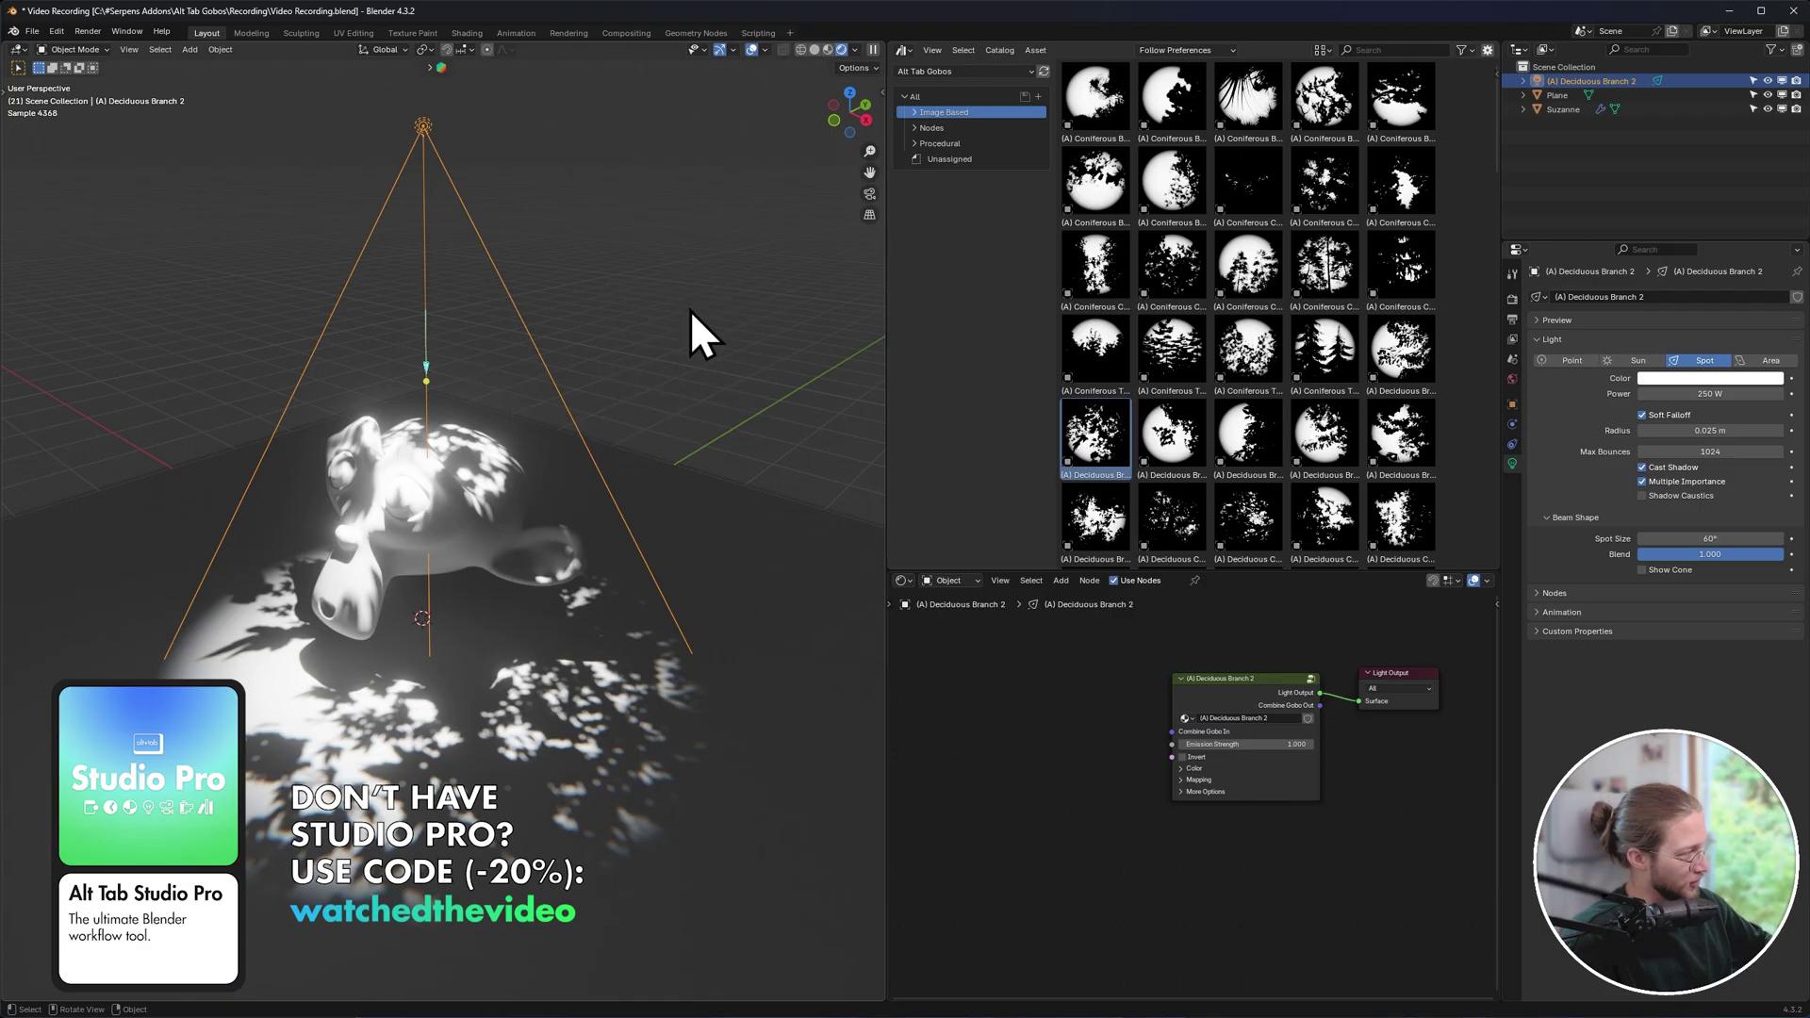
key("shift+l")
left_click_drag(683, 346, 707, 375)
key("Escape")
left_click(775, 349)
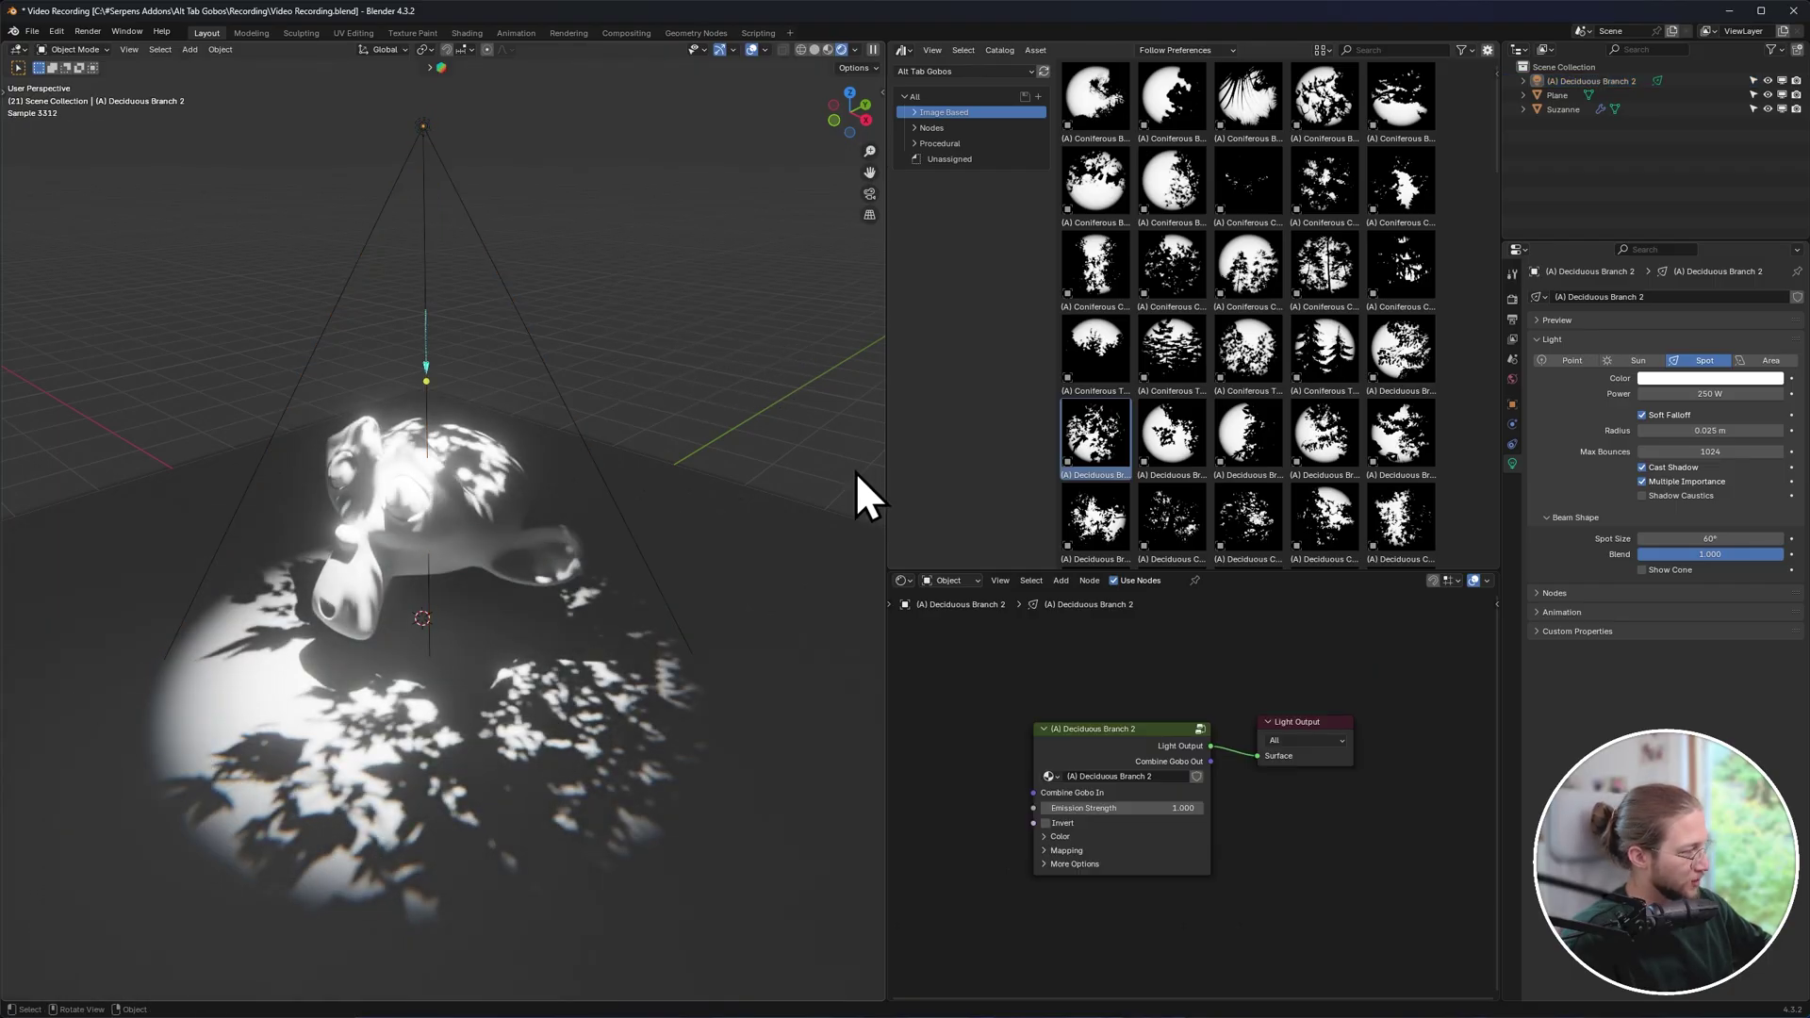
Try an Emission Strength of 4.400 on the (A) Deciduous Branch 2 node and reset it to 1.000.
left_click(494, 257)
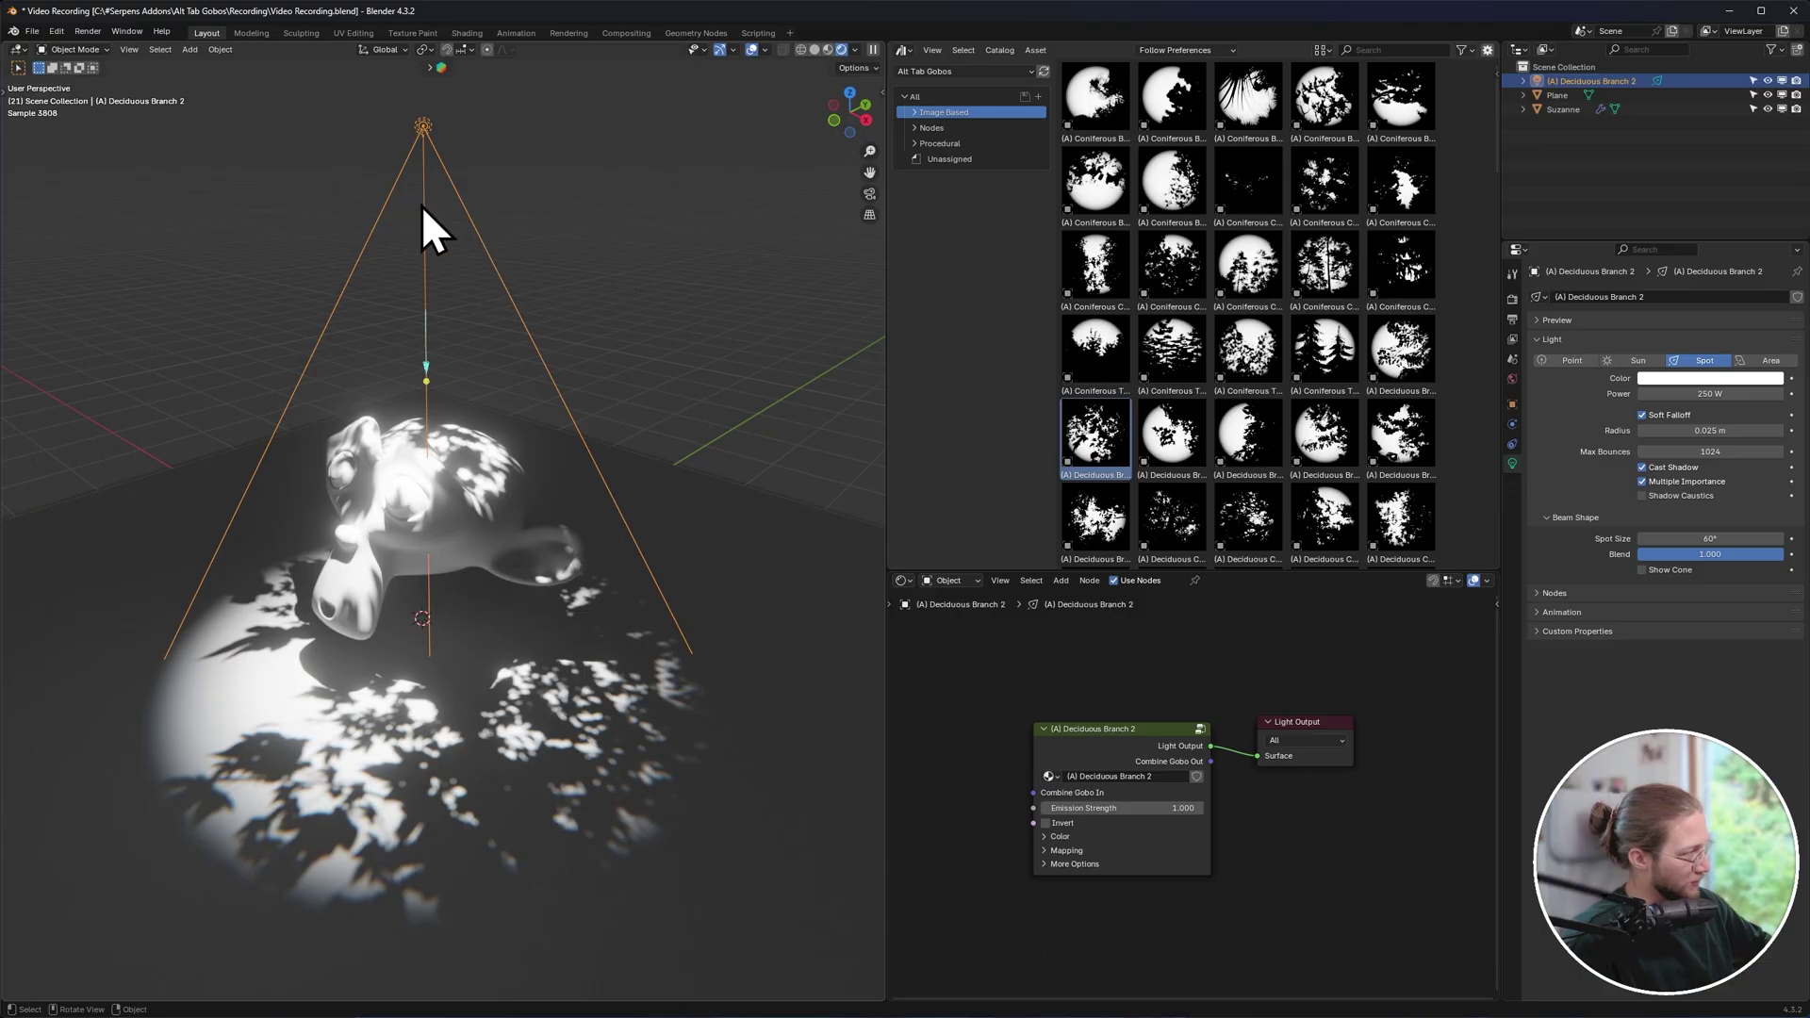
left_click(903, 582)
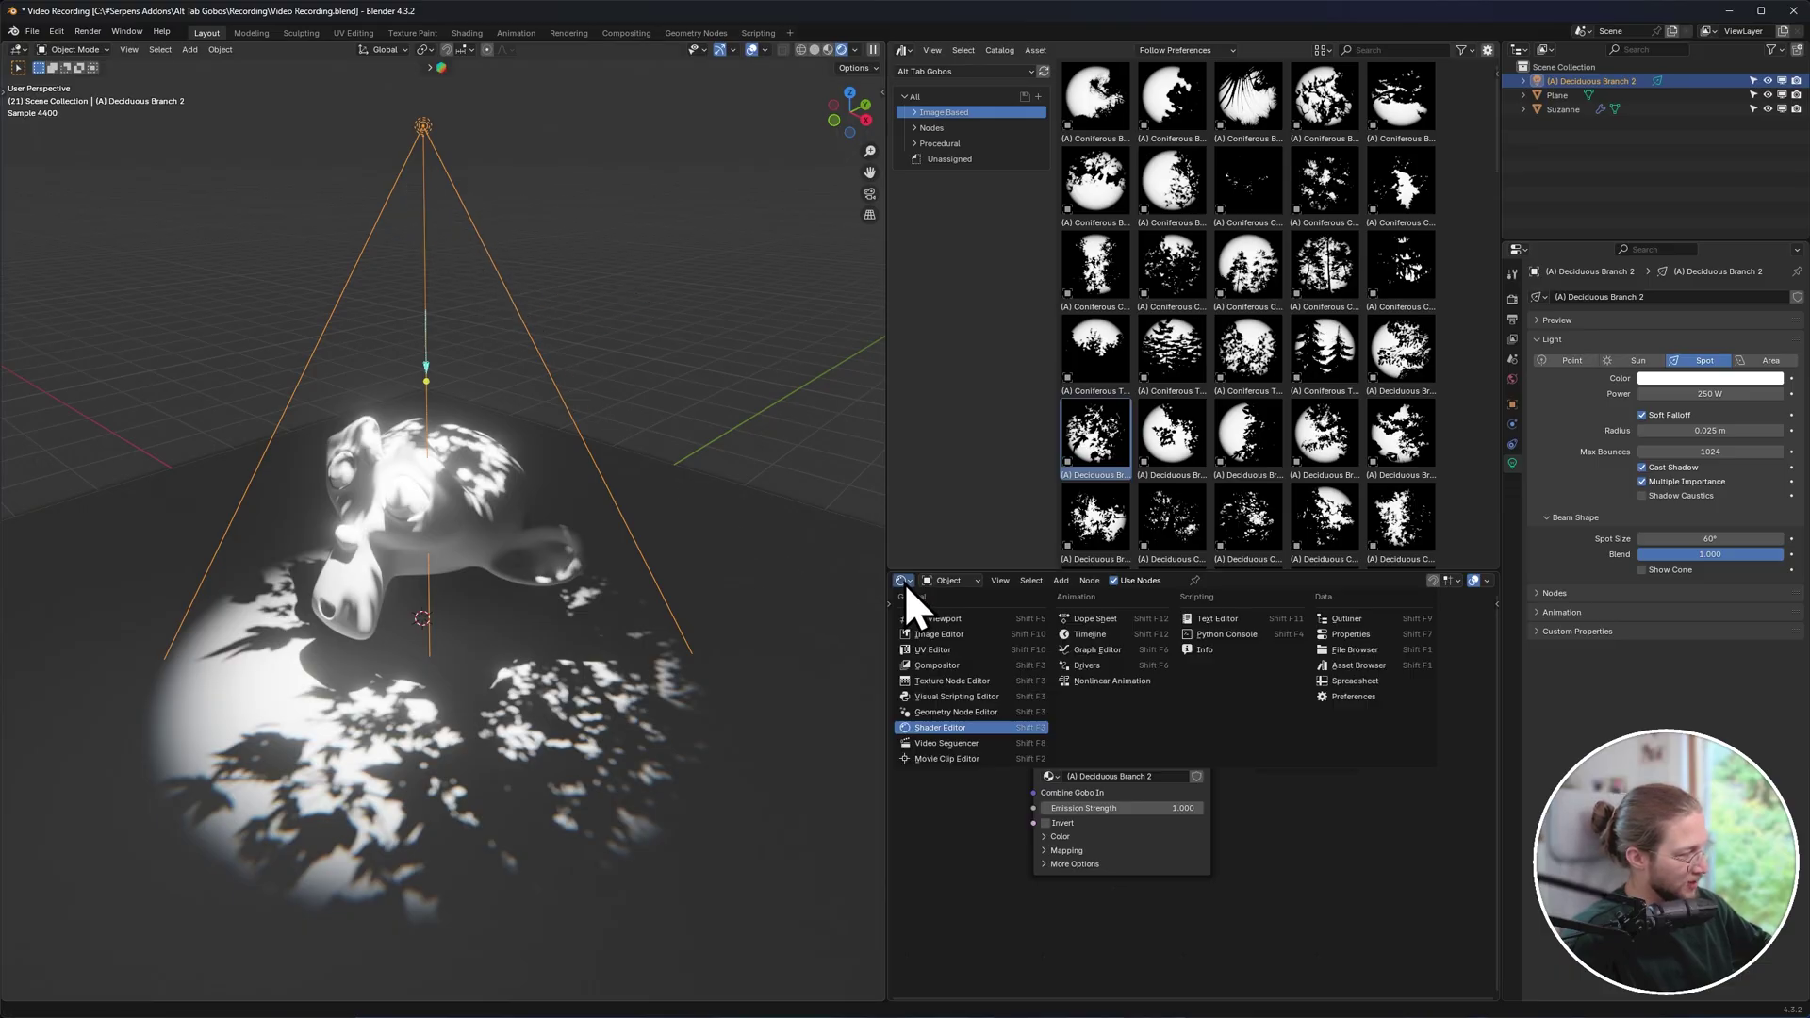
left_click(907, 585)
scroll(1283, 832, "up", 5)
middle_click_drag(1282, 835, 1344, 788)
scroll(1339, 794, "up", 3)
left_click_drag(1211, 757, 1376, 758)
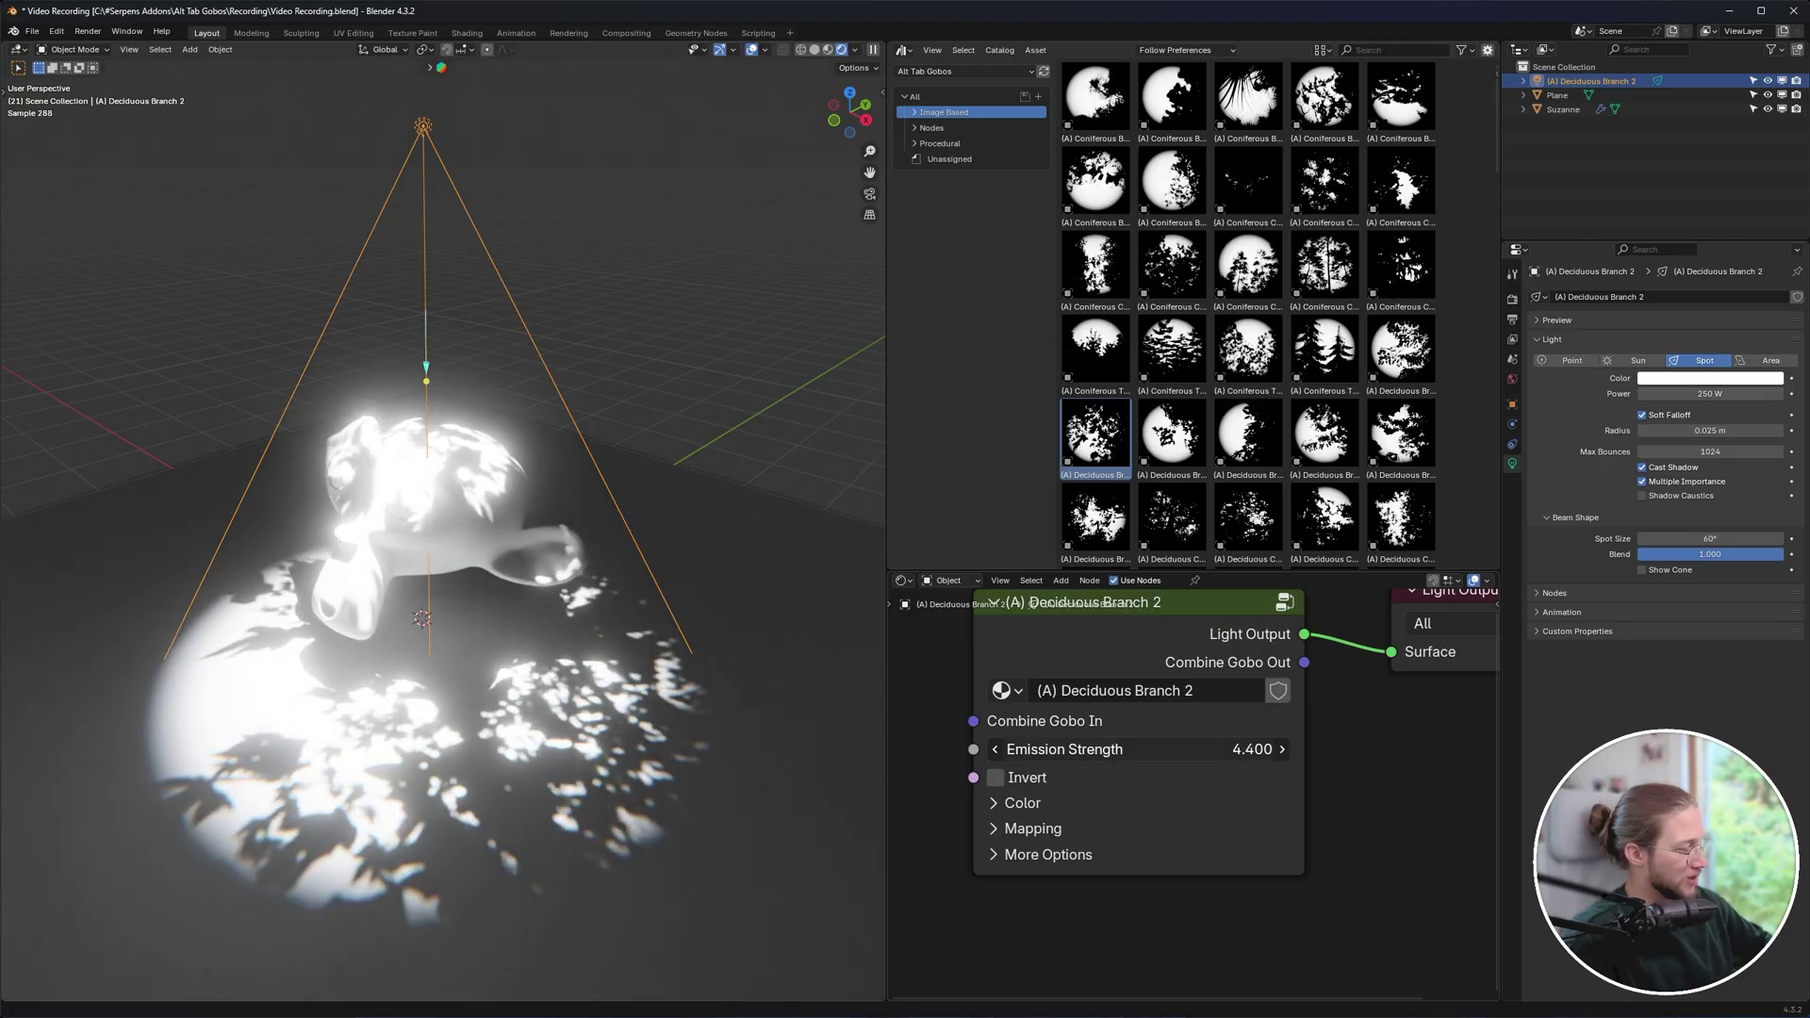
right_click(1103, 749)
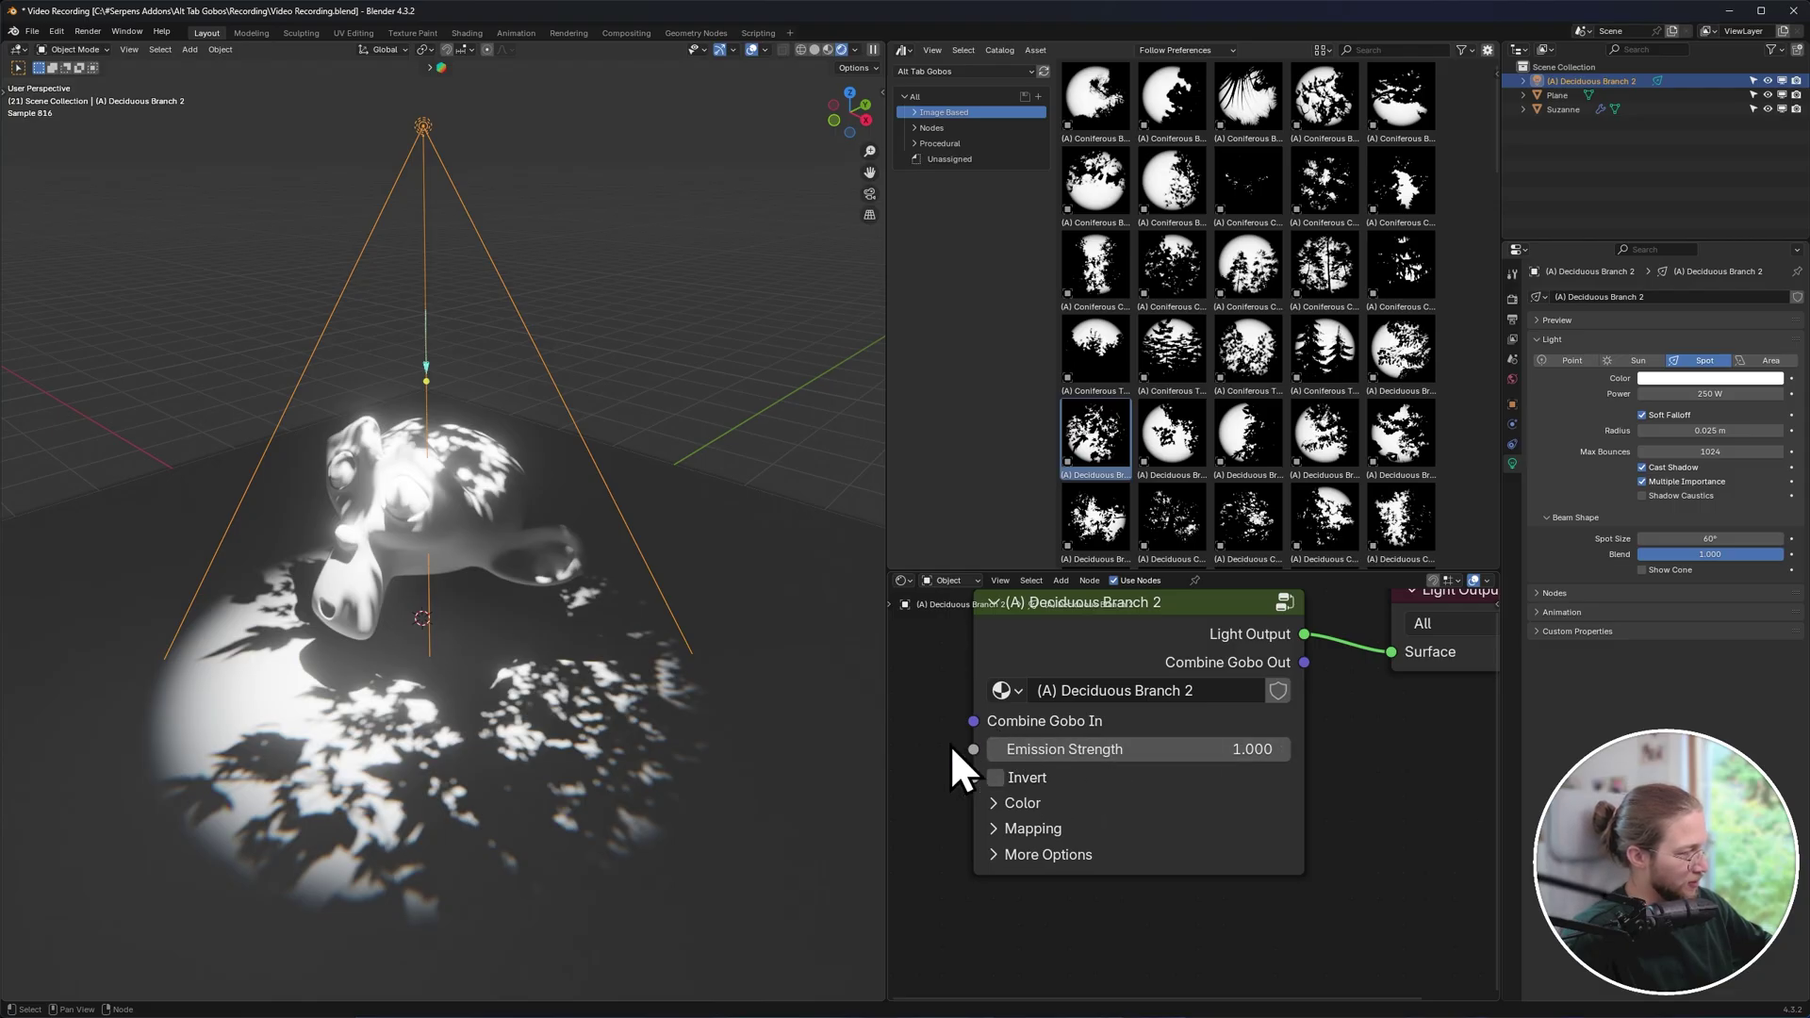
Expand the Nodes and Color settings in the light's properties to examine the gobo controls, and collapse them again.
scroll(948, 694, "down", 1)
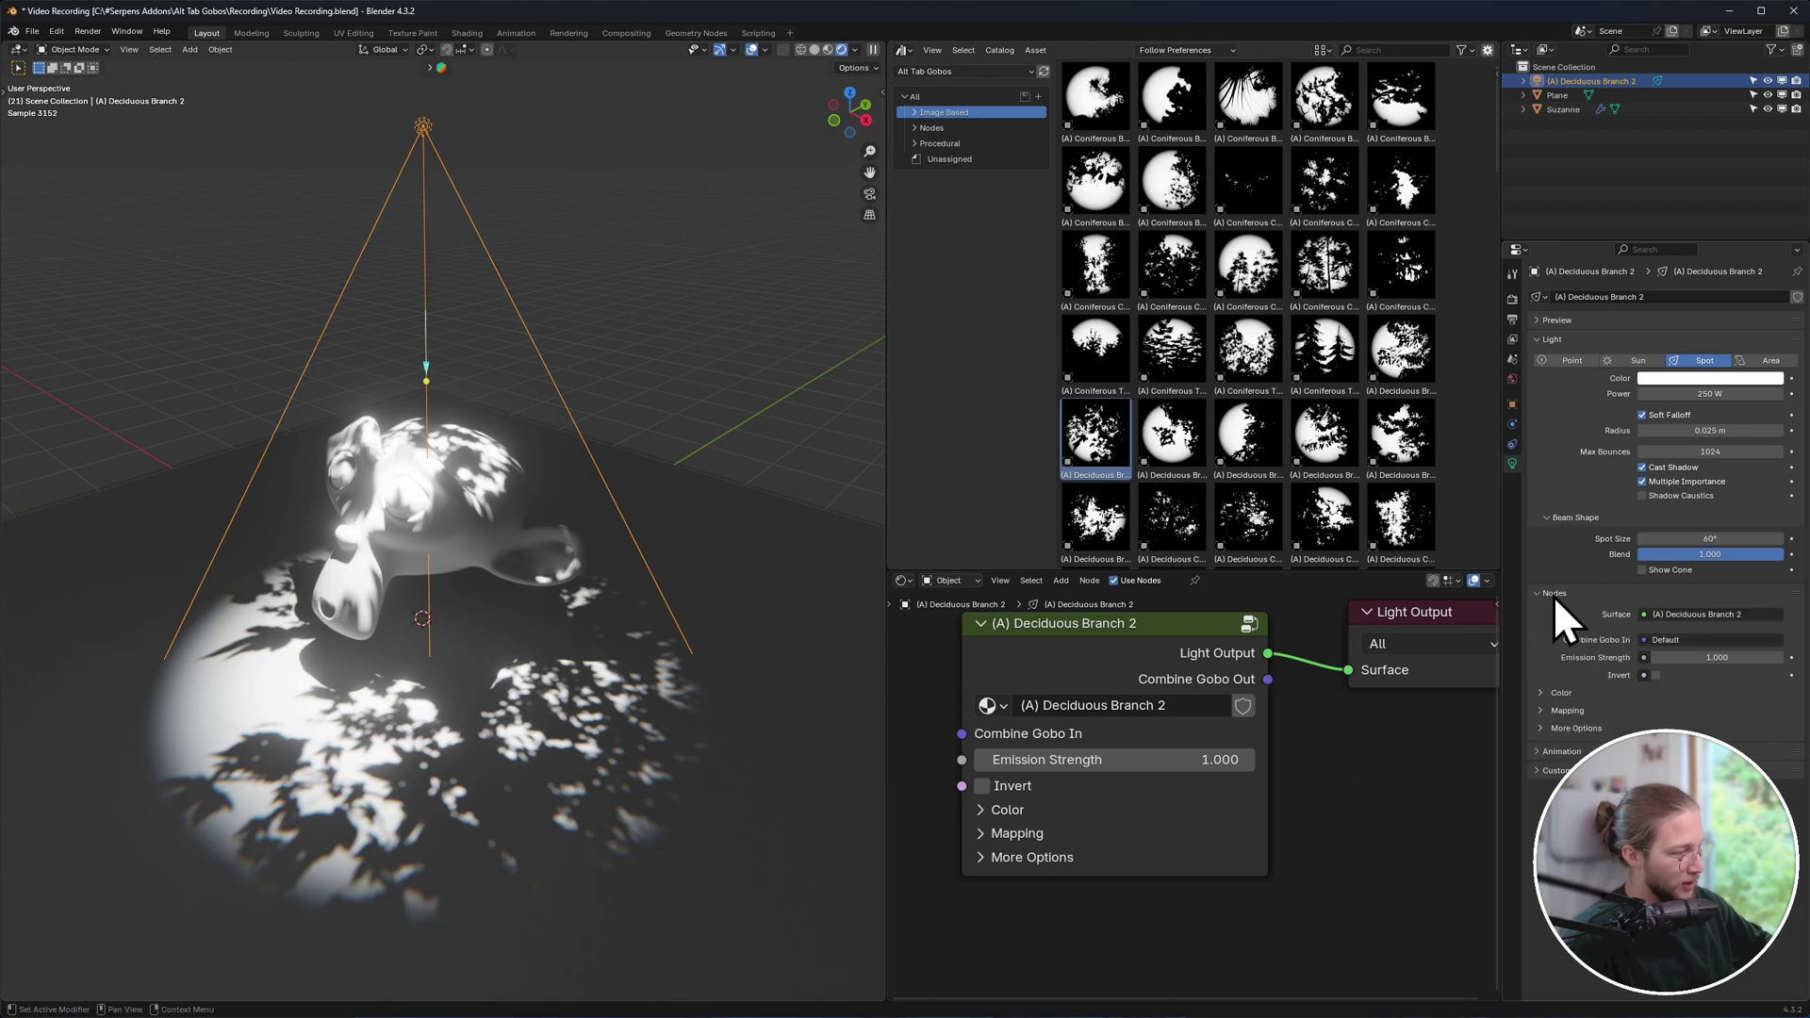
left_click(1549, 692)
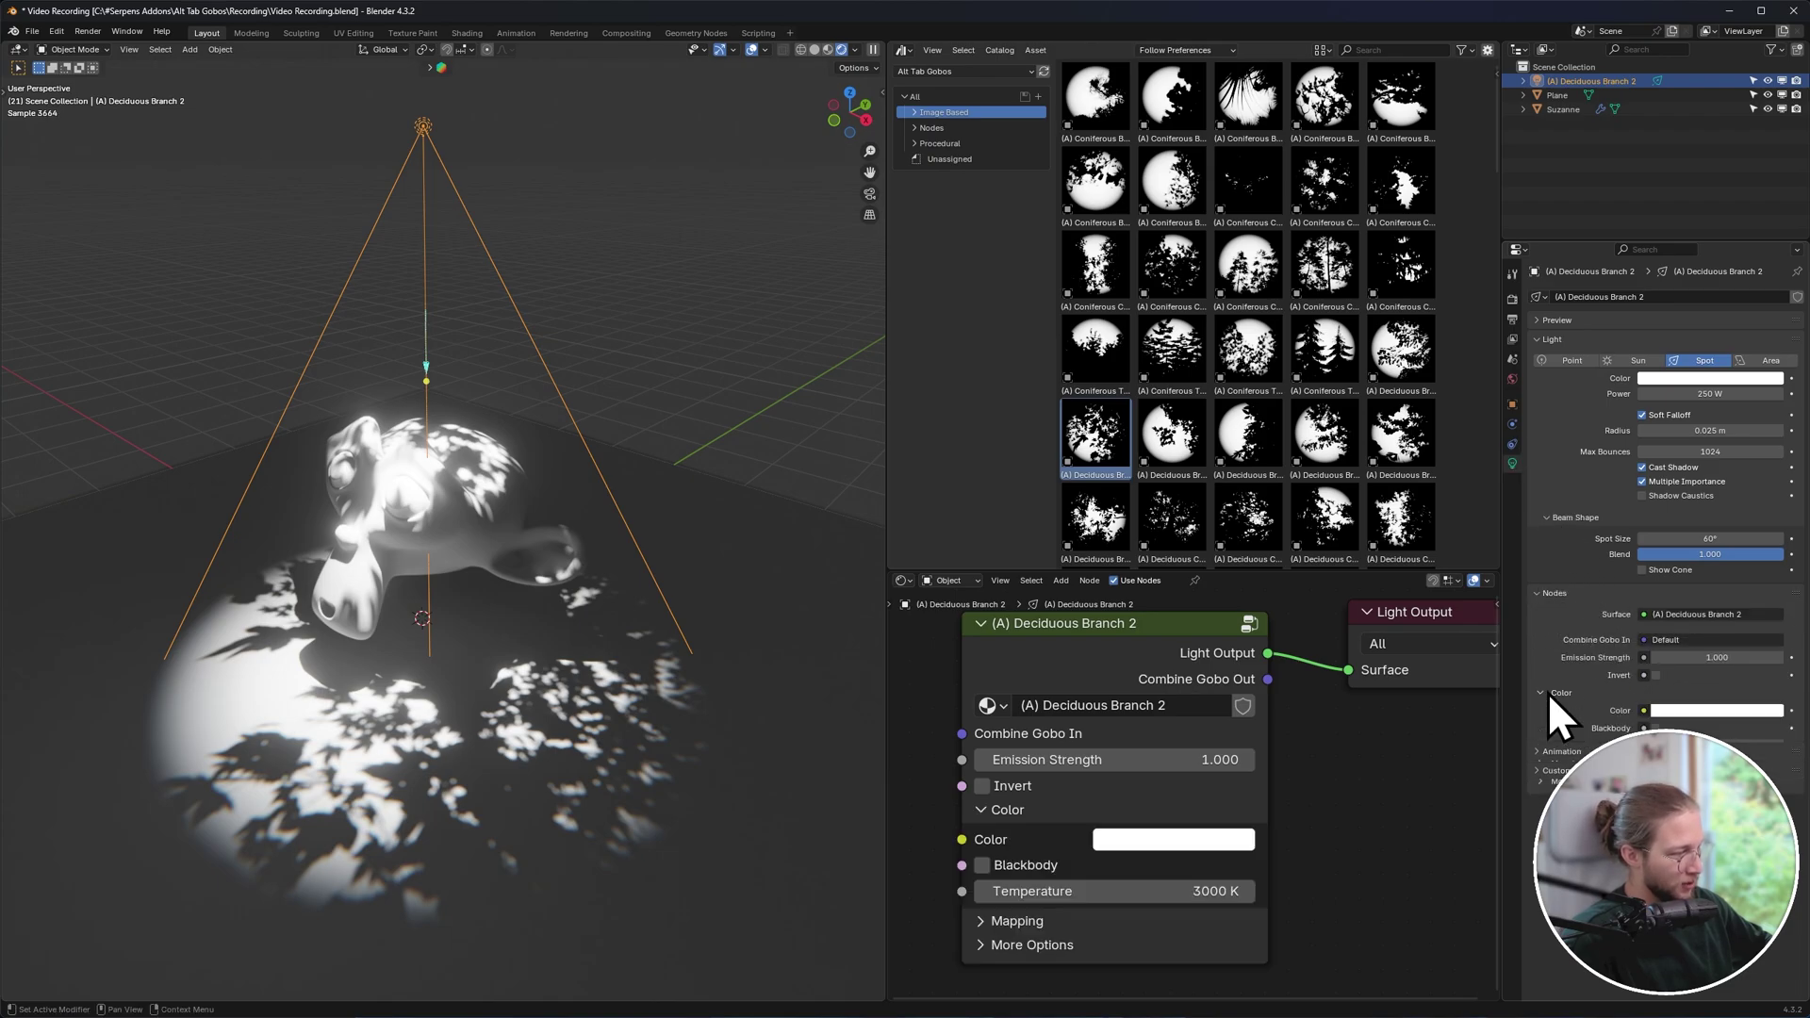
left_click(1552, 694)
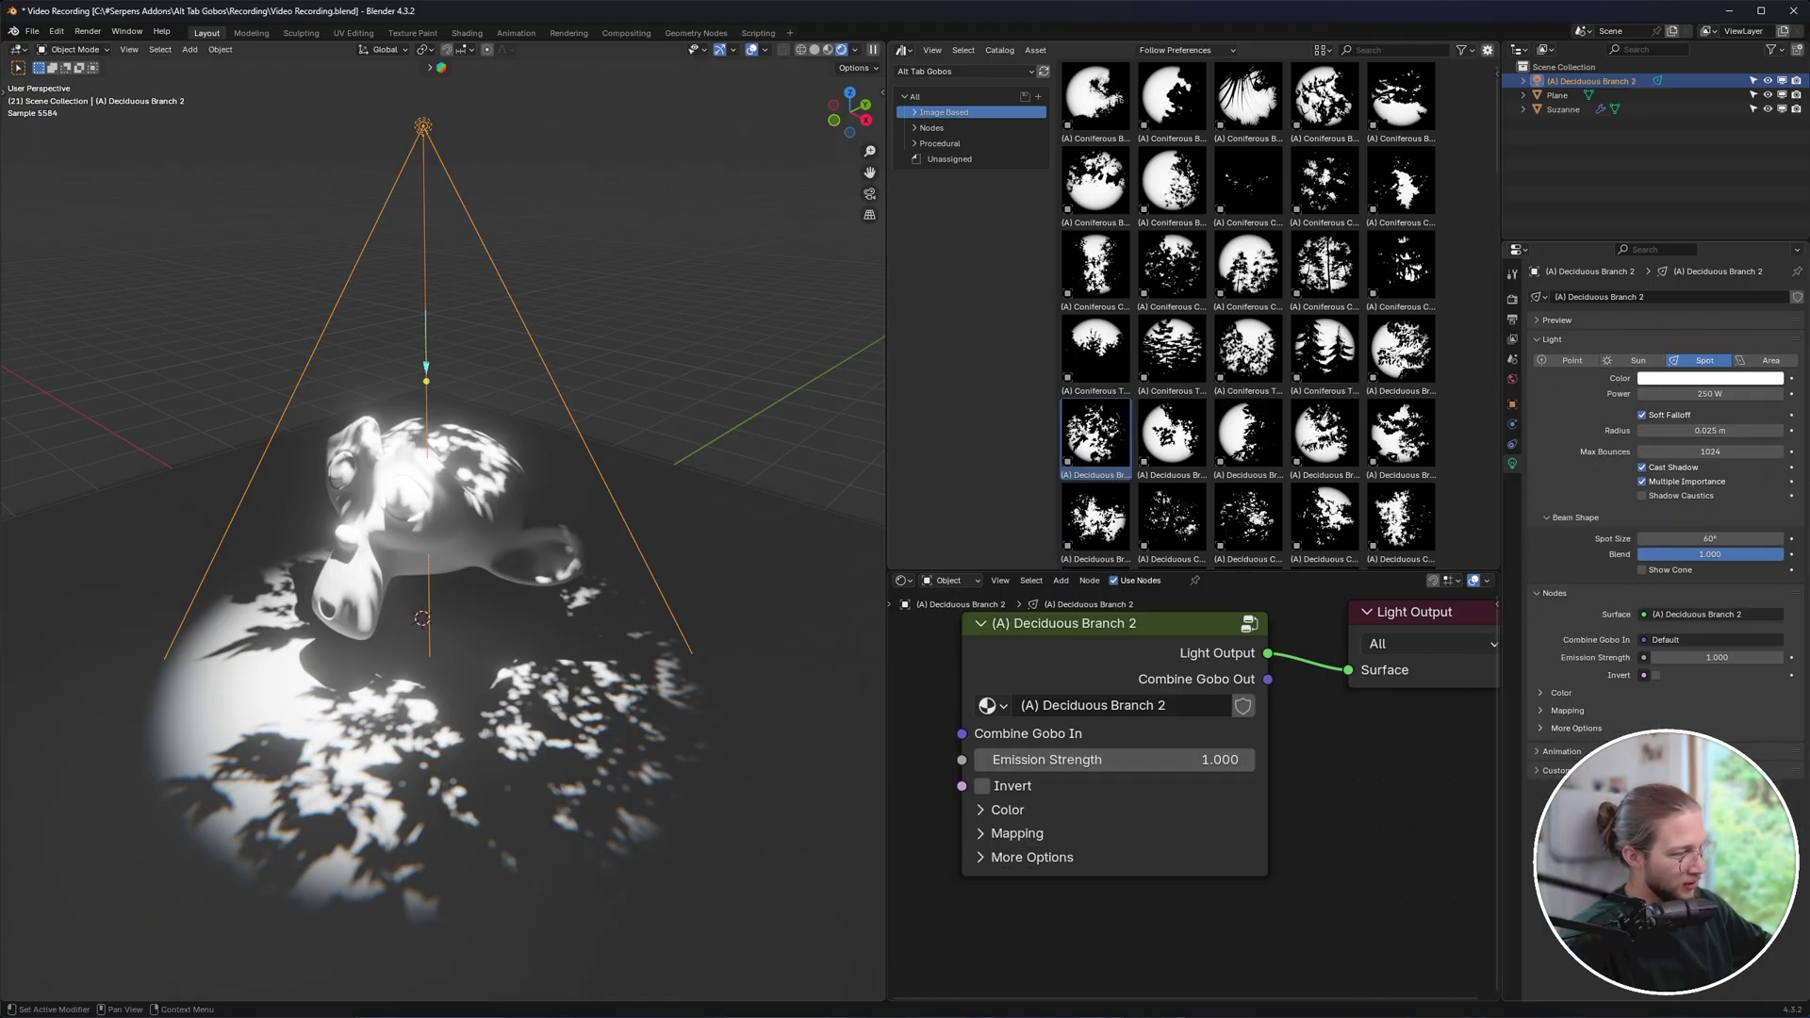
left_click(1555, 594)
Try the Invert option on the (A) Deciduous Branch 2 node and switch it back off.
middle_click_drag(999, 750, 1047, 784)
scroll(1424, 842, "up", 1)
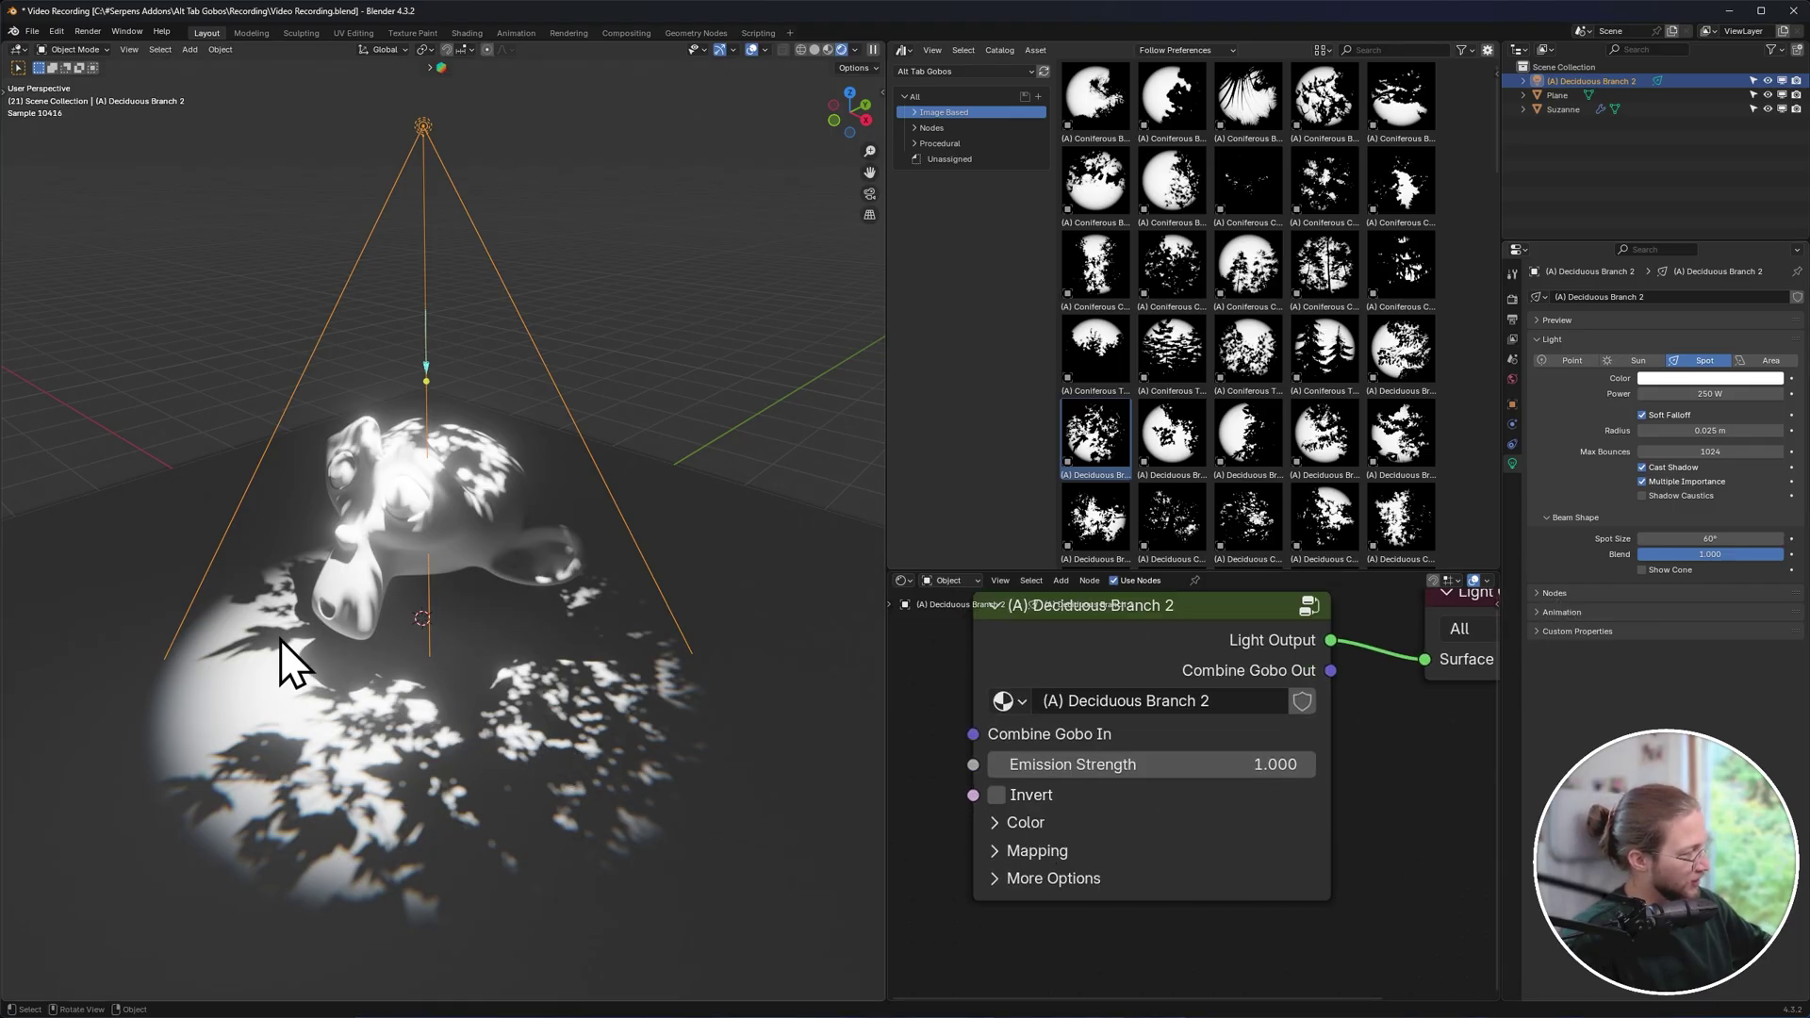
left_click(998, 797)
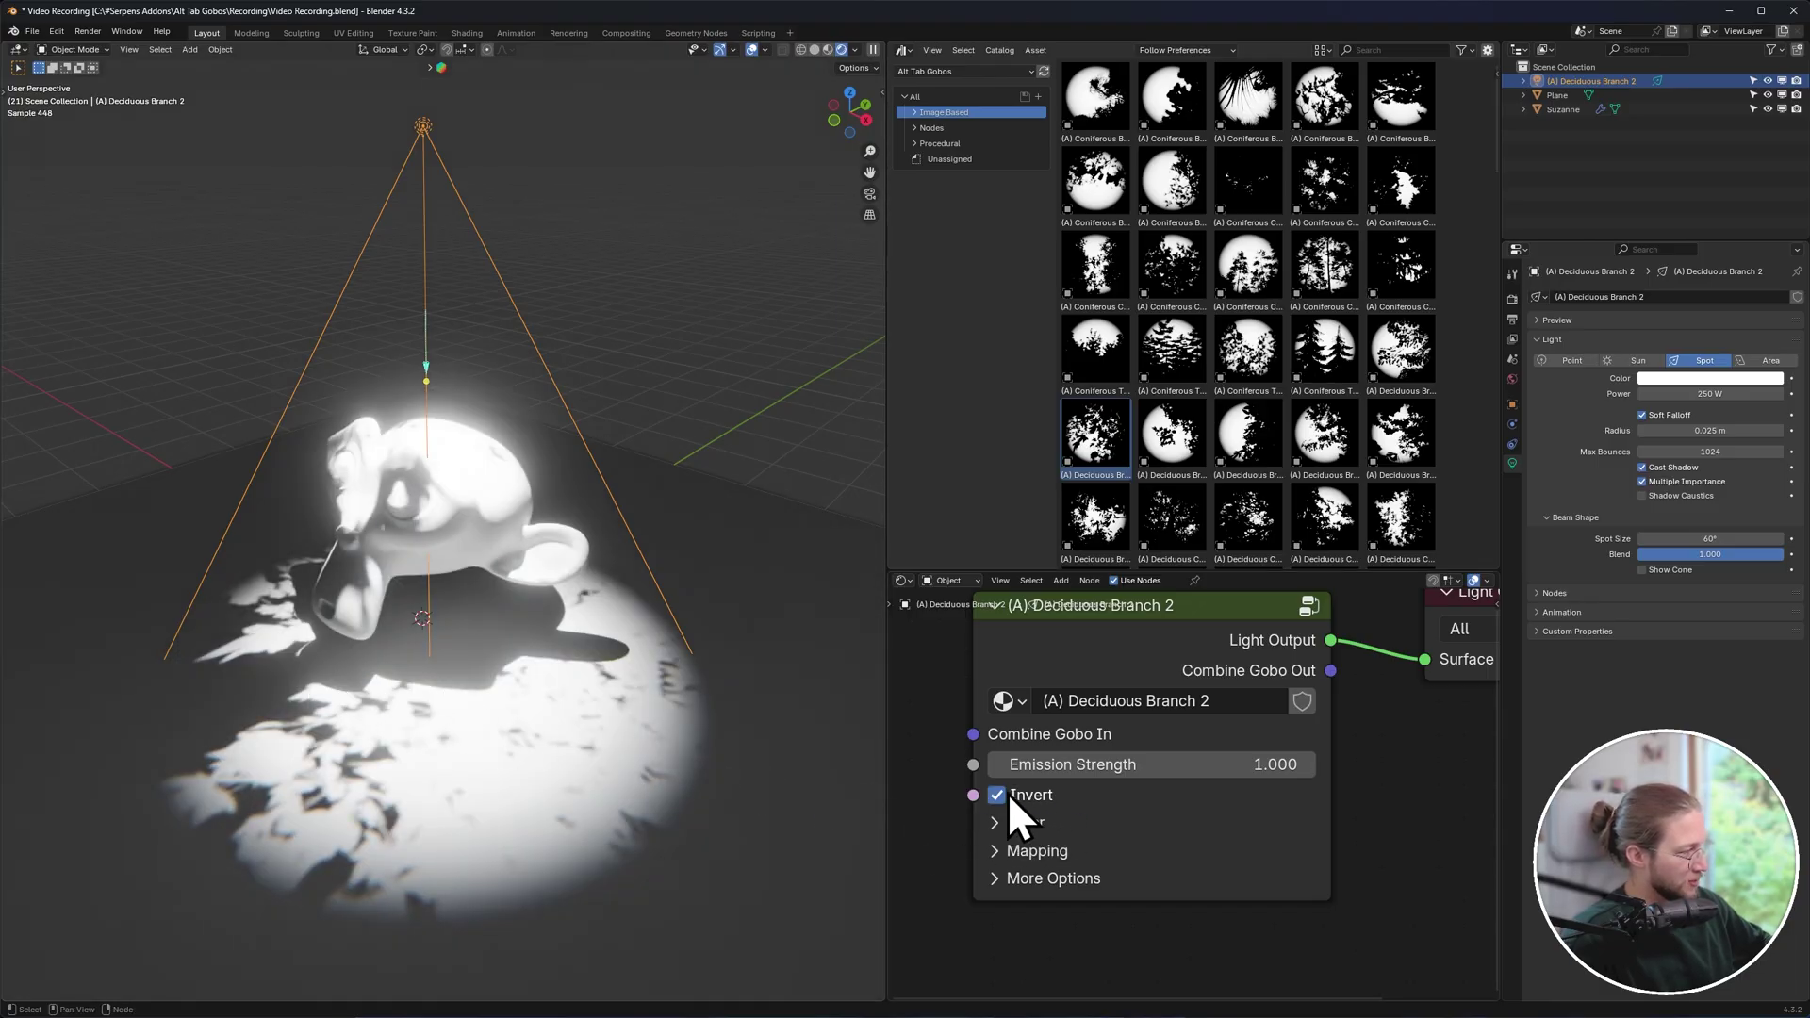
left_click(995, 795)
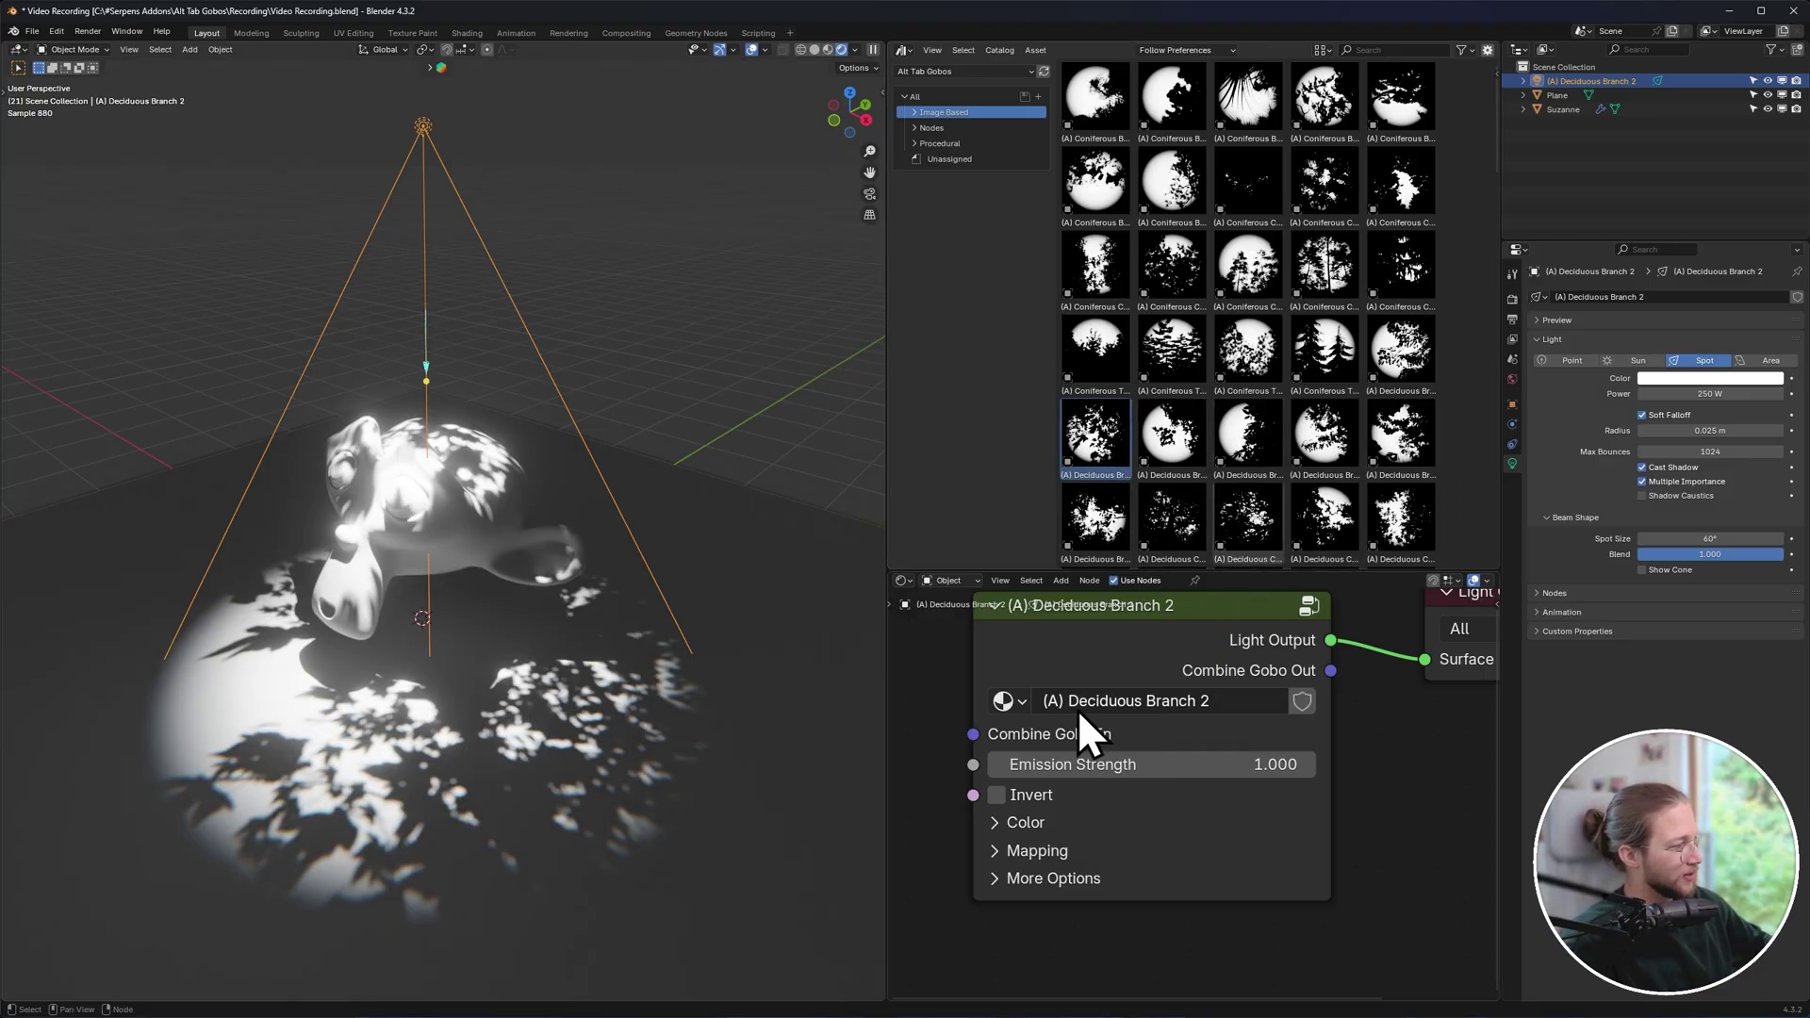
scroll(1337, 871, "down", 2)
middle_click_drag(1337, 864, 1288, 858)
left_click(1005, 792)
left_click(1004, 795)
scroll(1124, 901, "up", 2)
Enable Blackbody in the gobo node's Color settings with a temperature of 4200 K, and deselect the light.
left_click(945, 801)
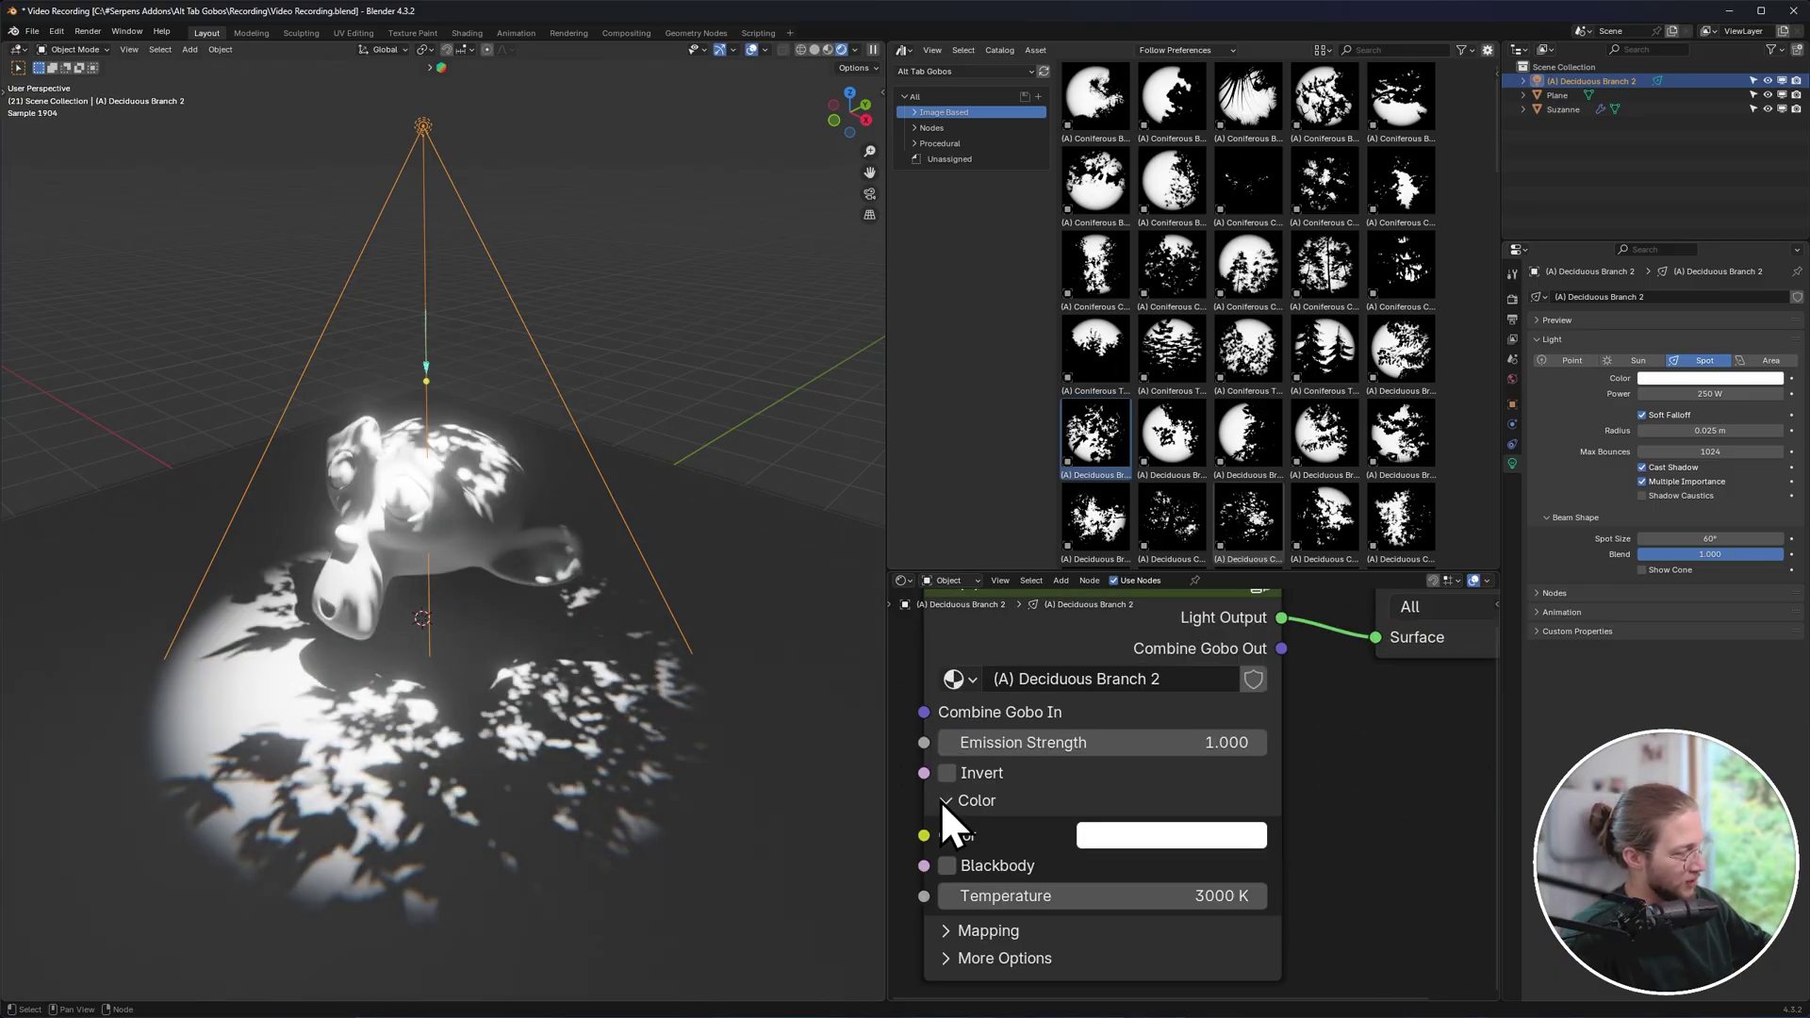
middle_click_drag(897, 796, 922, 767)
left_click(1179, 809)
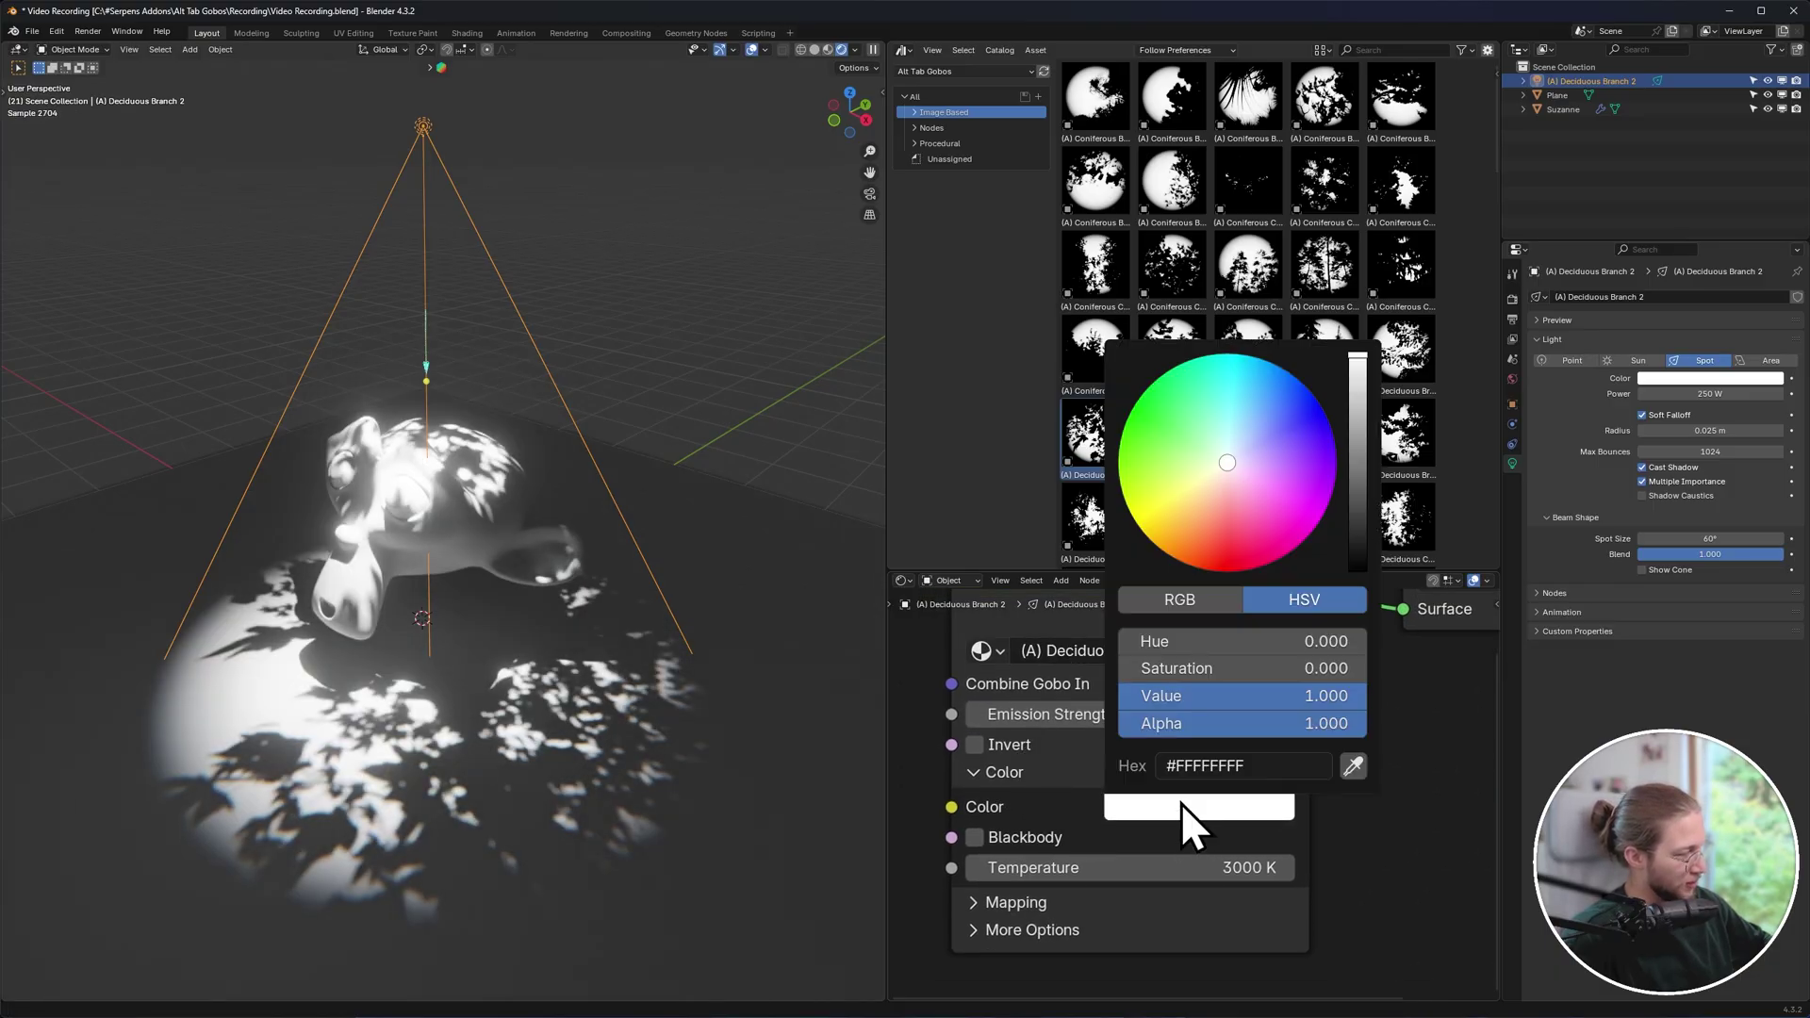
mouse_move(1236, 471)
left_mouse_down()
mouse_move(1242, 451)
mouse_move(1229, 486)
mouse_move(1226, 462)
left_mouse_up()
left_click(977, 835)
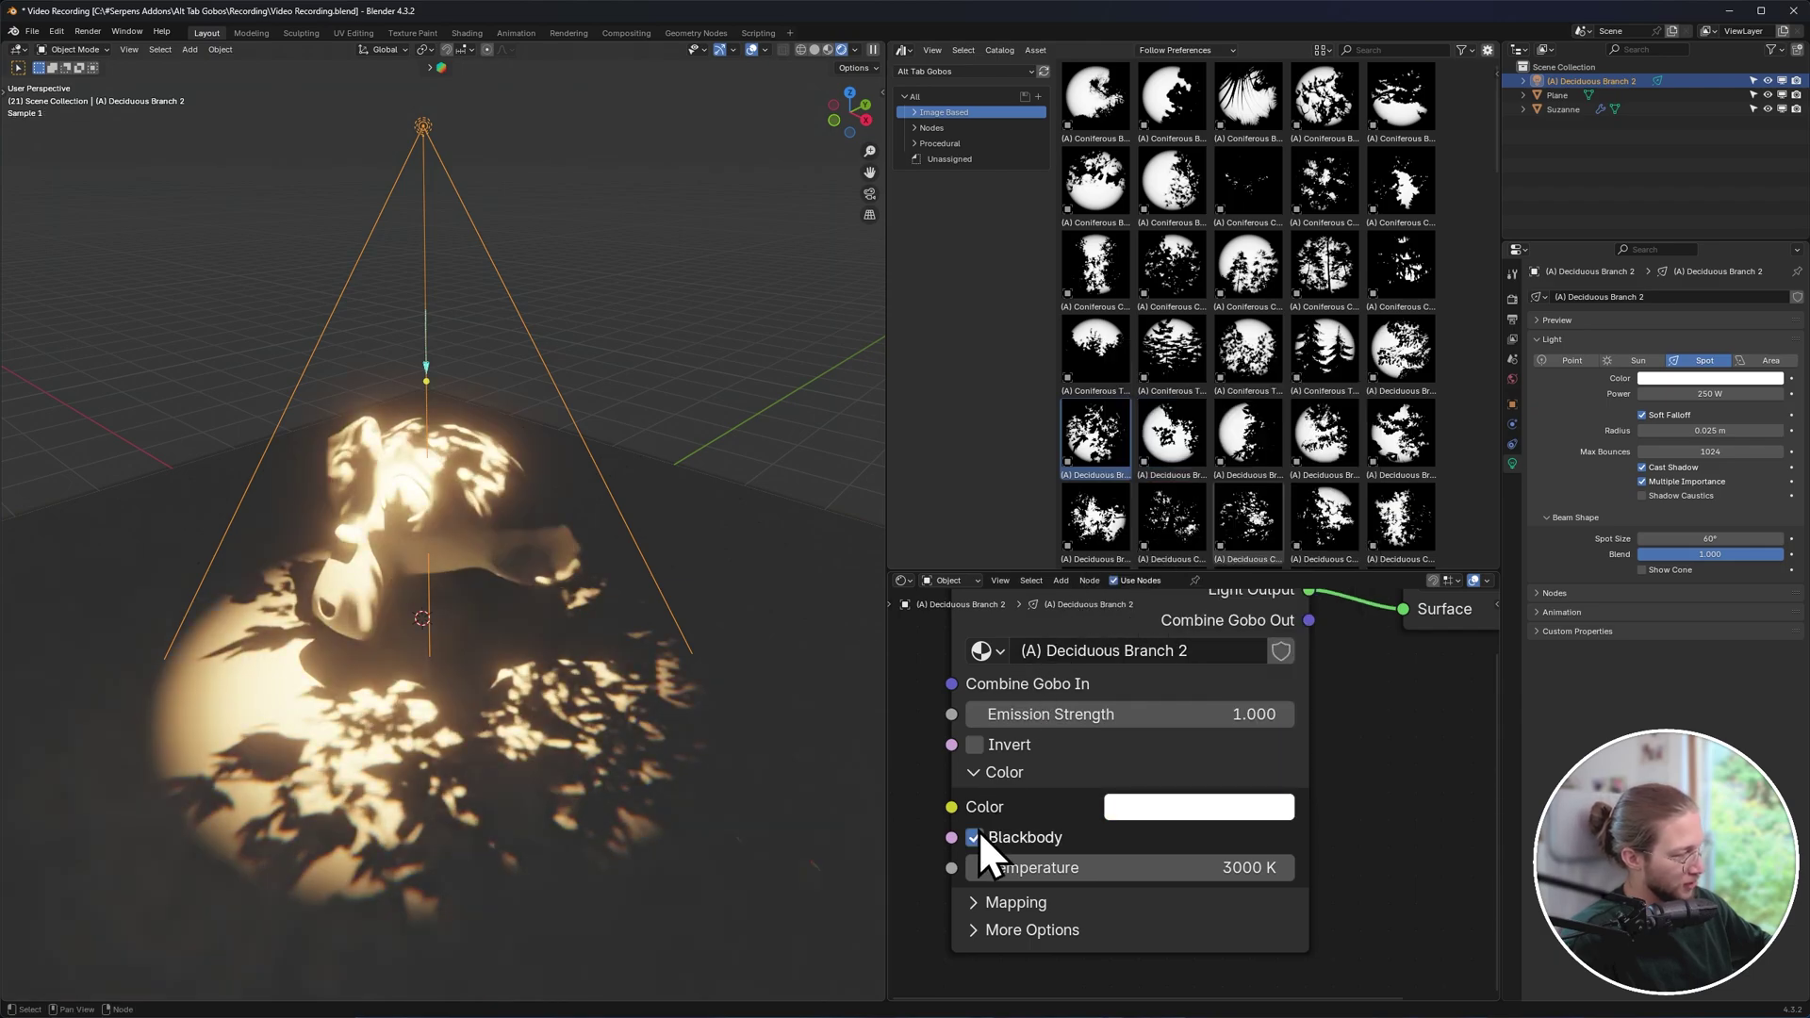
left_click(1028, 863)
type("4200")
key("Return")
left_click(604, 569)
middle_click_drag(608, 571, 612, 557)
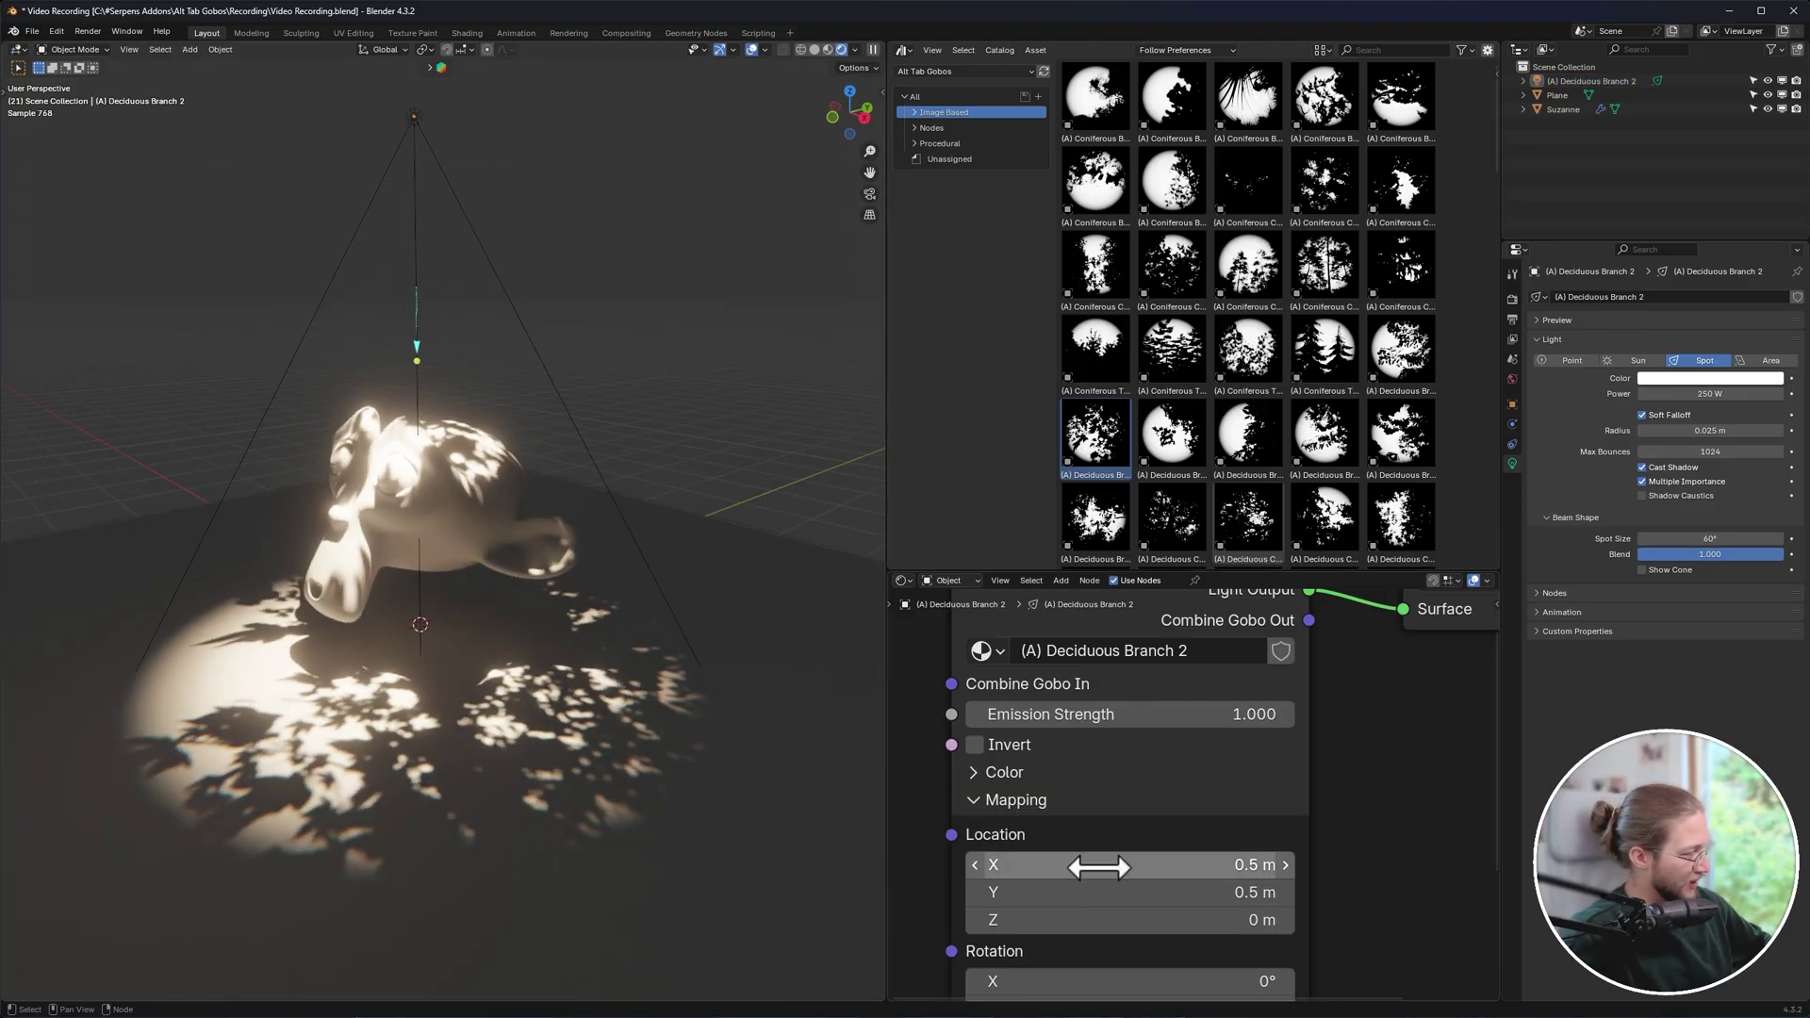
Try different Mapping values for the gobo's location and rotation, and undo the changes.
middle_click_drag(1404, 959, 1387, 756)
scroll(1387, 758, "down", 1)
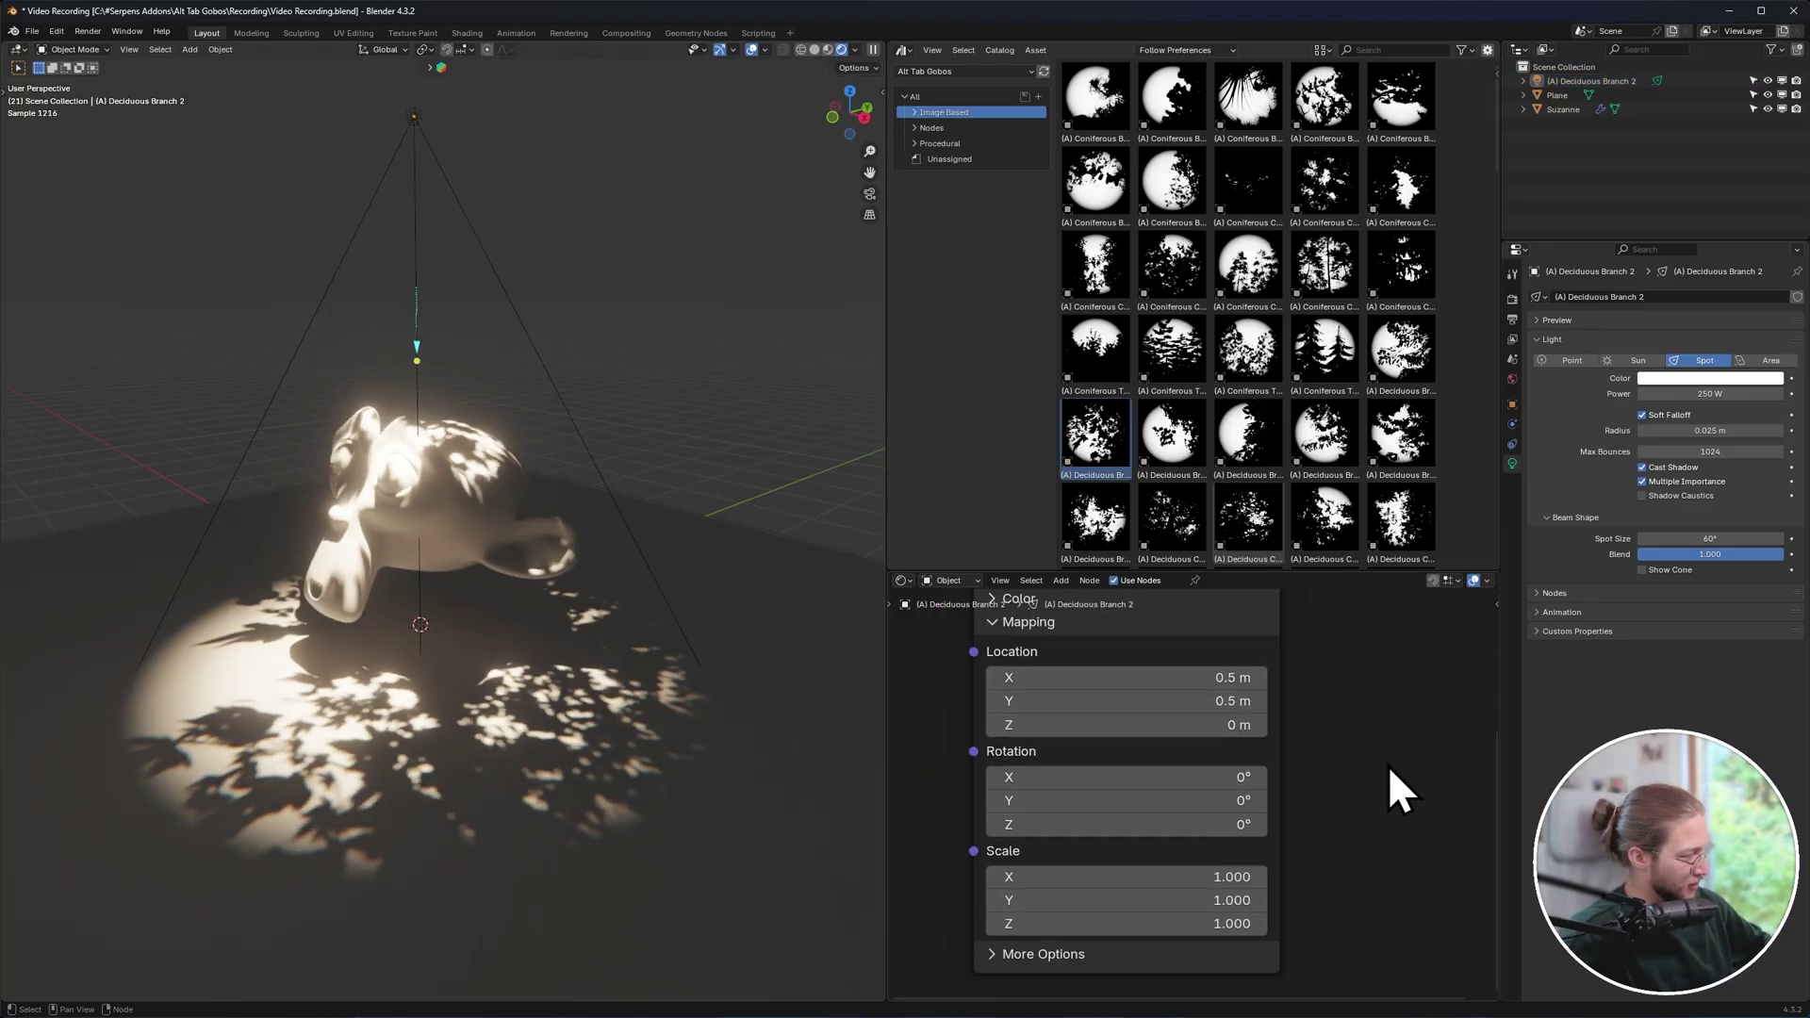
mouse_move(1171, 672)
left_mouse_down()
mouse_move(1131, 672)
mouse_move(1207, 673)
mouse_move(1169, 672)
left_mouse_up()
left_click_drag(1136, 823, 1127, 877)
key("ctrl+z")
Play the animation and enable Windy in the gobo node's More Options to examine the faster leaf movement.
key("space")
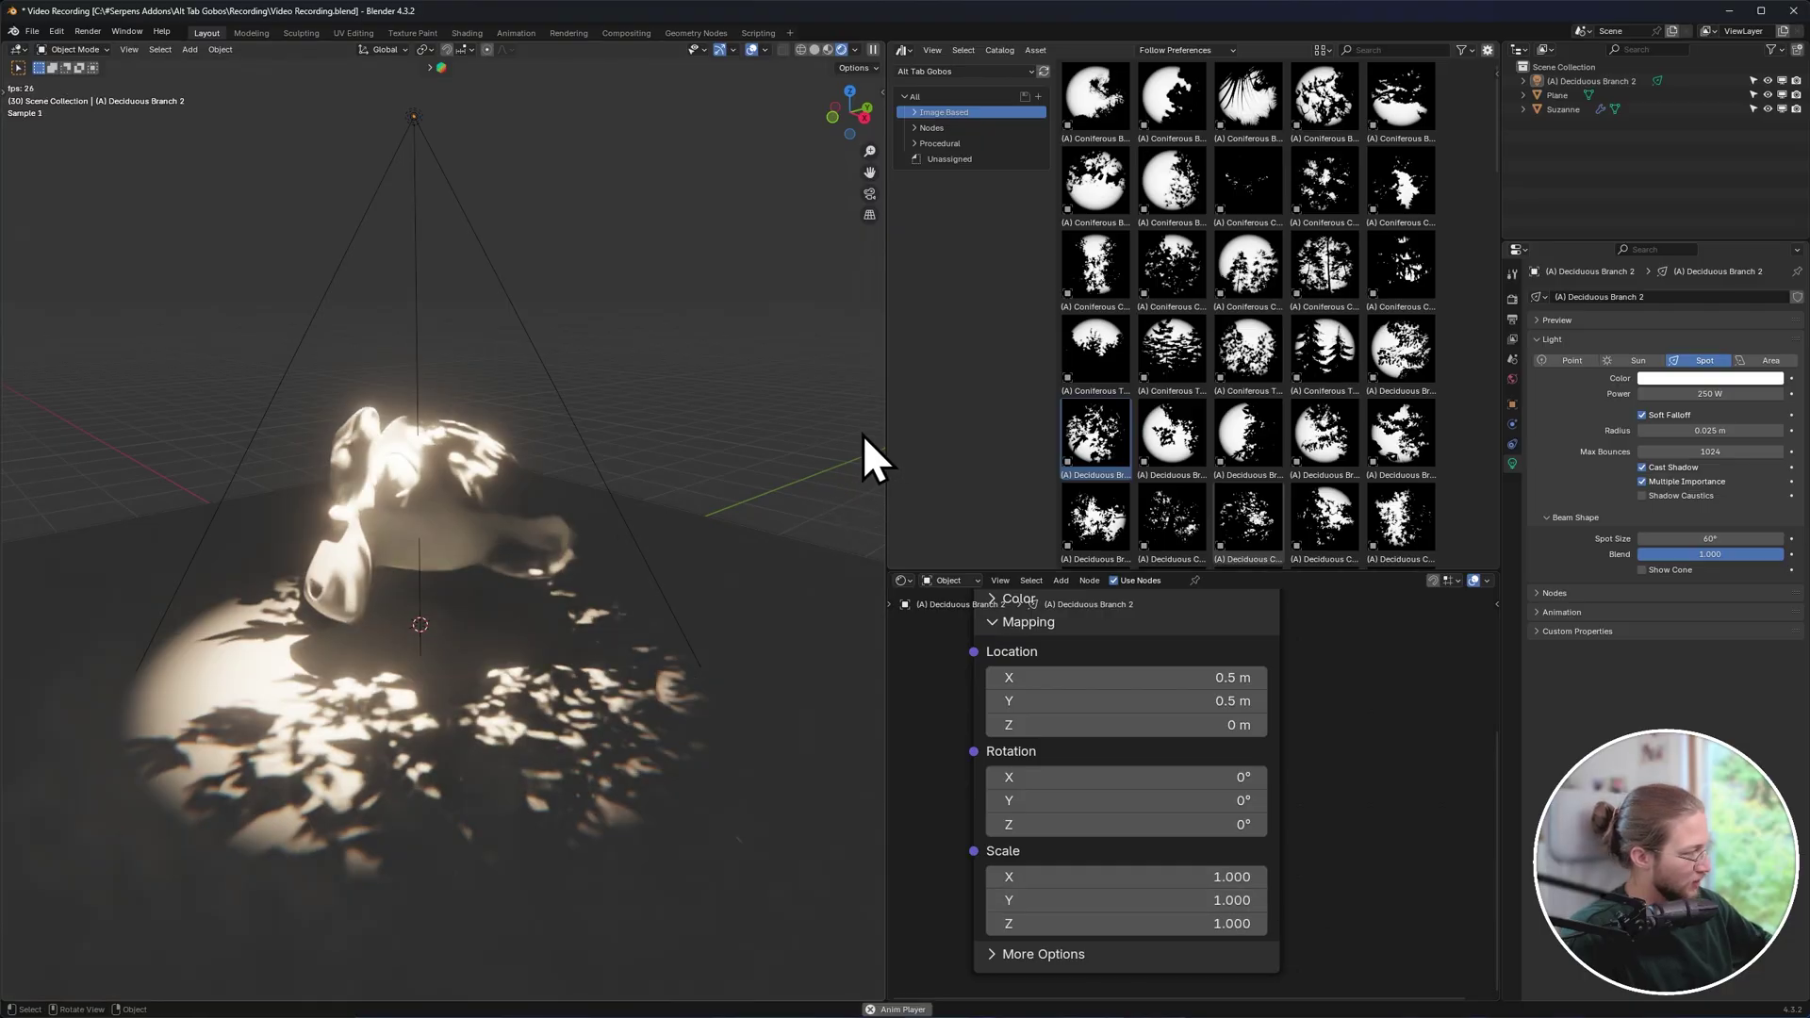
scroll(551, 670, "up", 1)
middle_click_drag(561, 657, 575, 597, "shift")
middle_click_drag(1213, 909, 1214, 805)
left_click(1033, 860)
middle_click_drag(1114, 867, 1152, 794)
scroll(1131, 801, "up", 1)
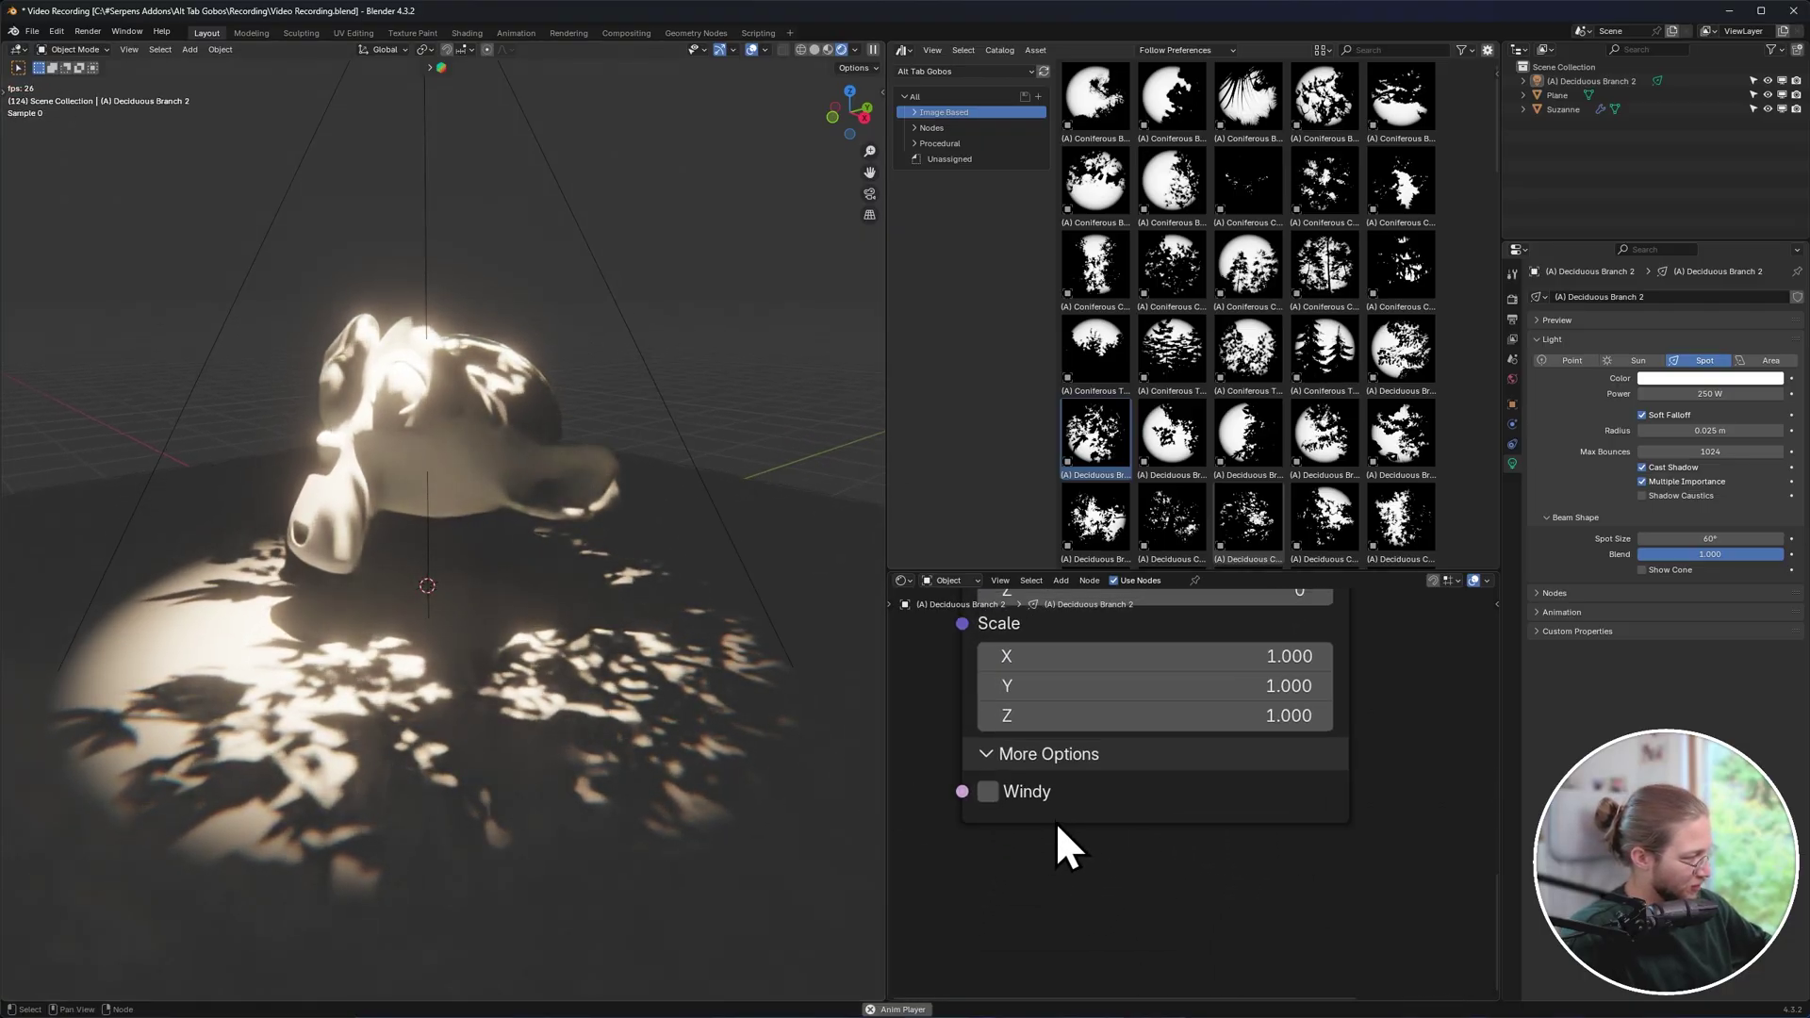
left_click(979, 794)
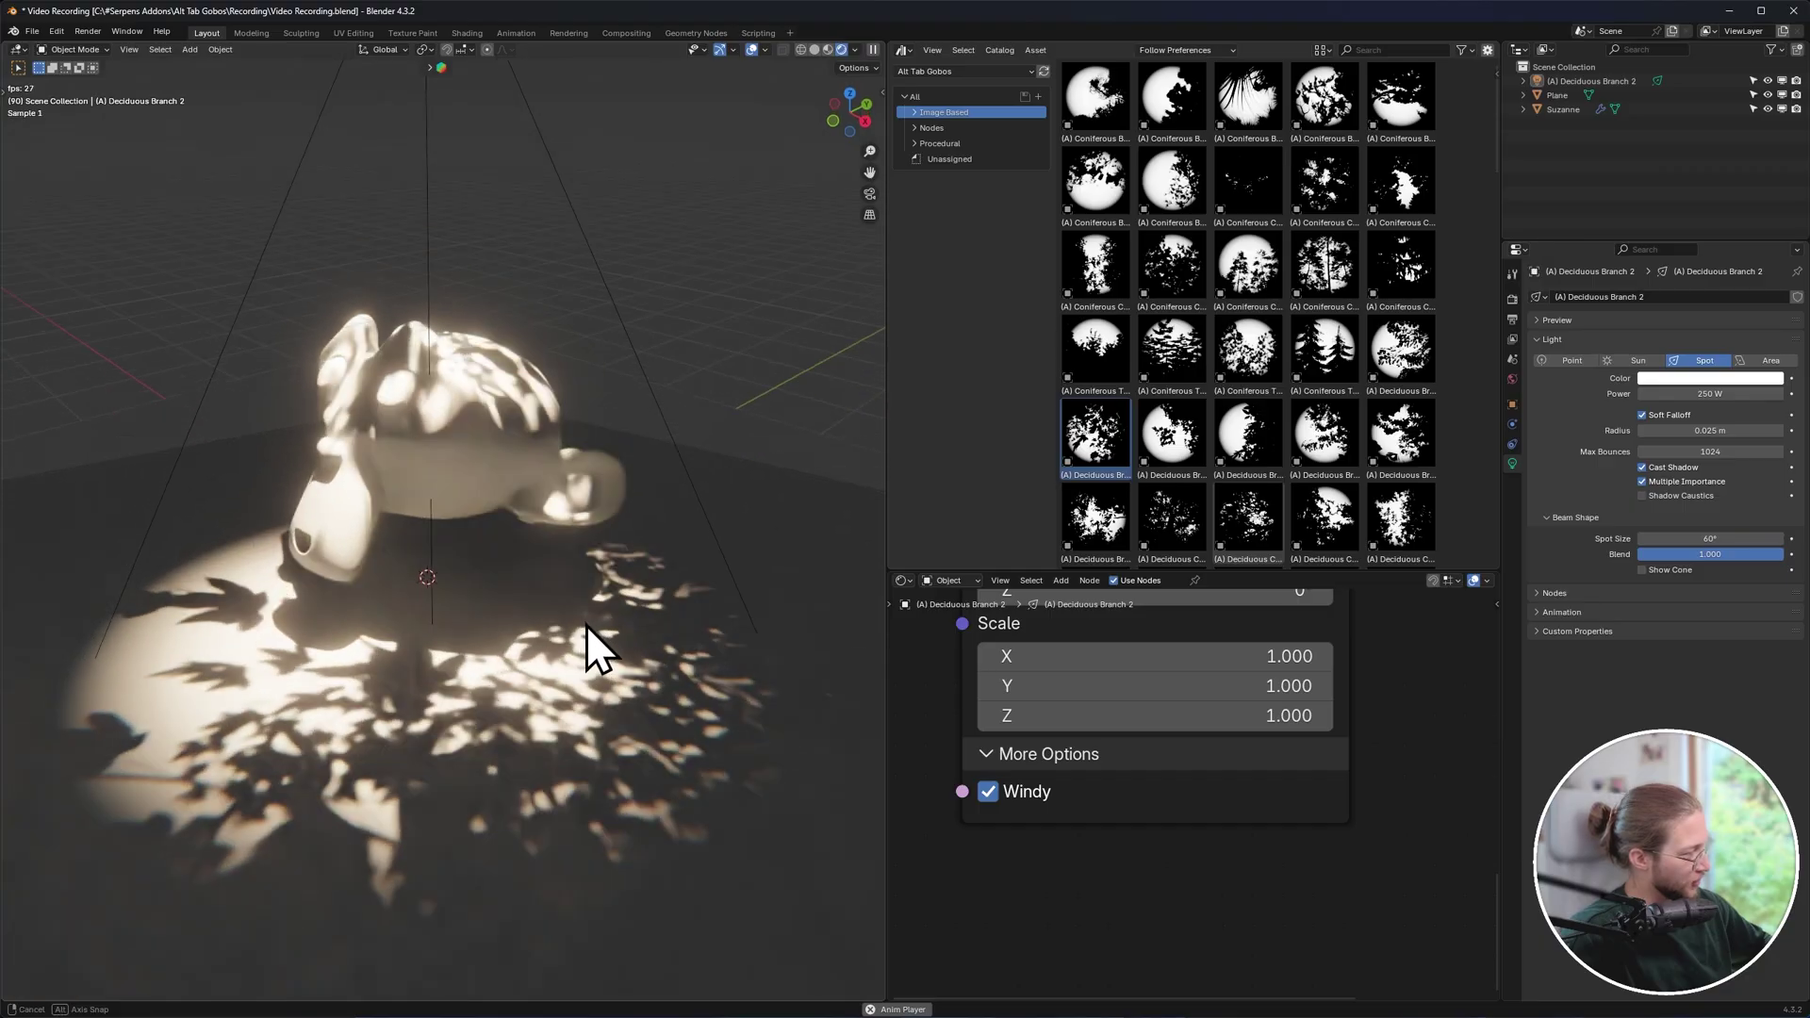
key("shift+c")
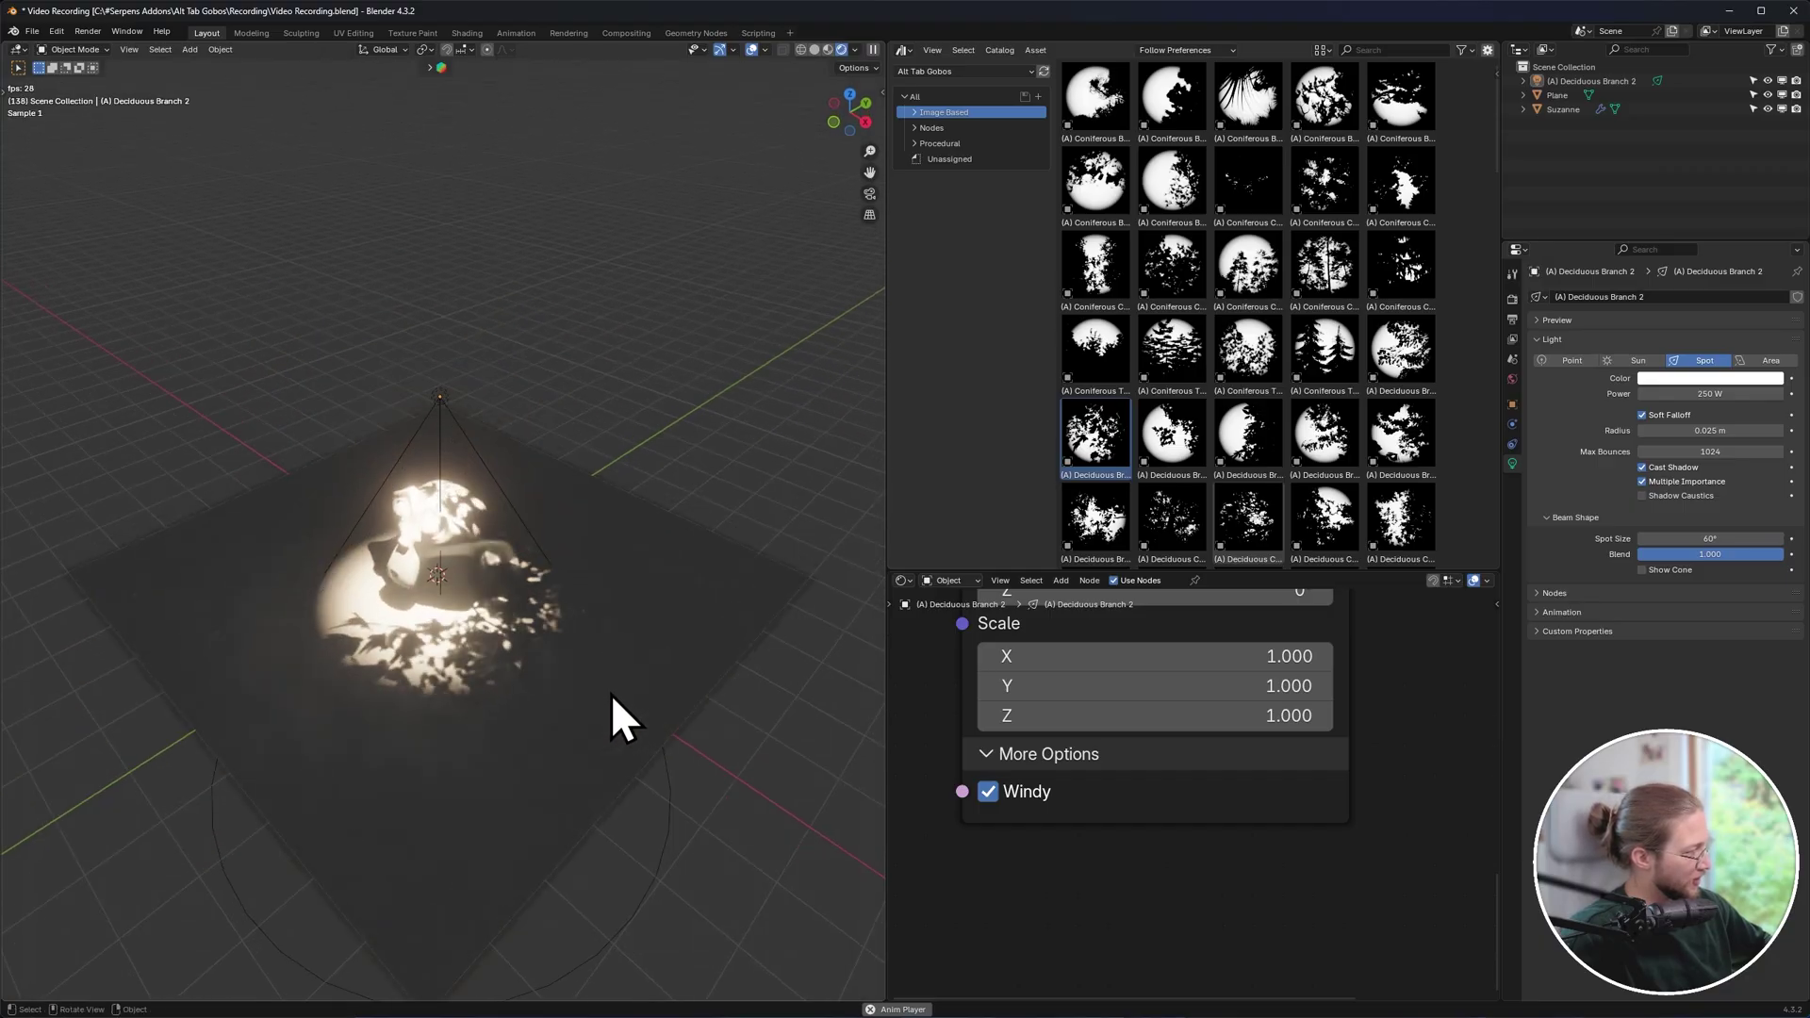
scroll(610, 697, "up", 3)
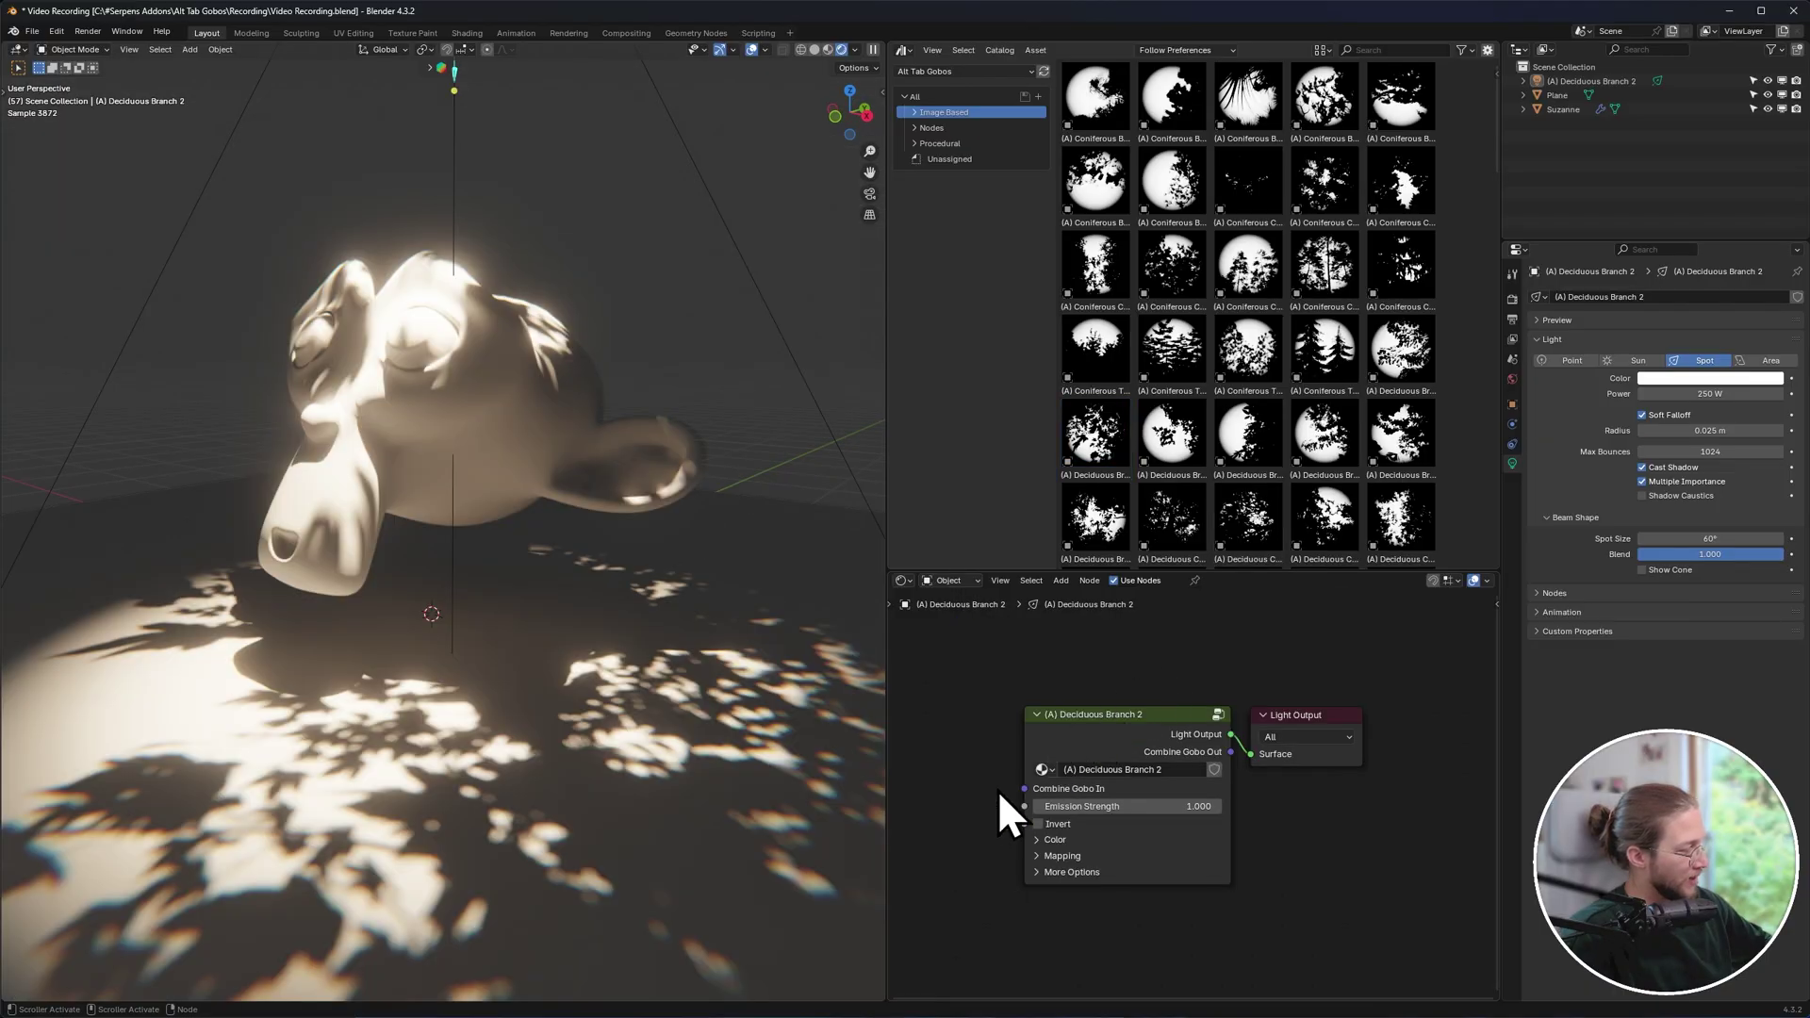
Compare the Nodes catalog with the full asset list of the Alt Tab Gobos library.
scroll(997, 790, "up", 3)
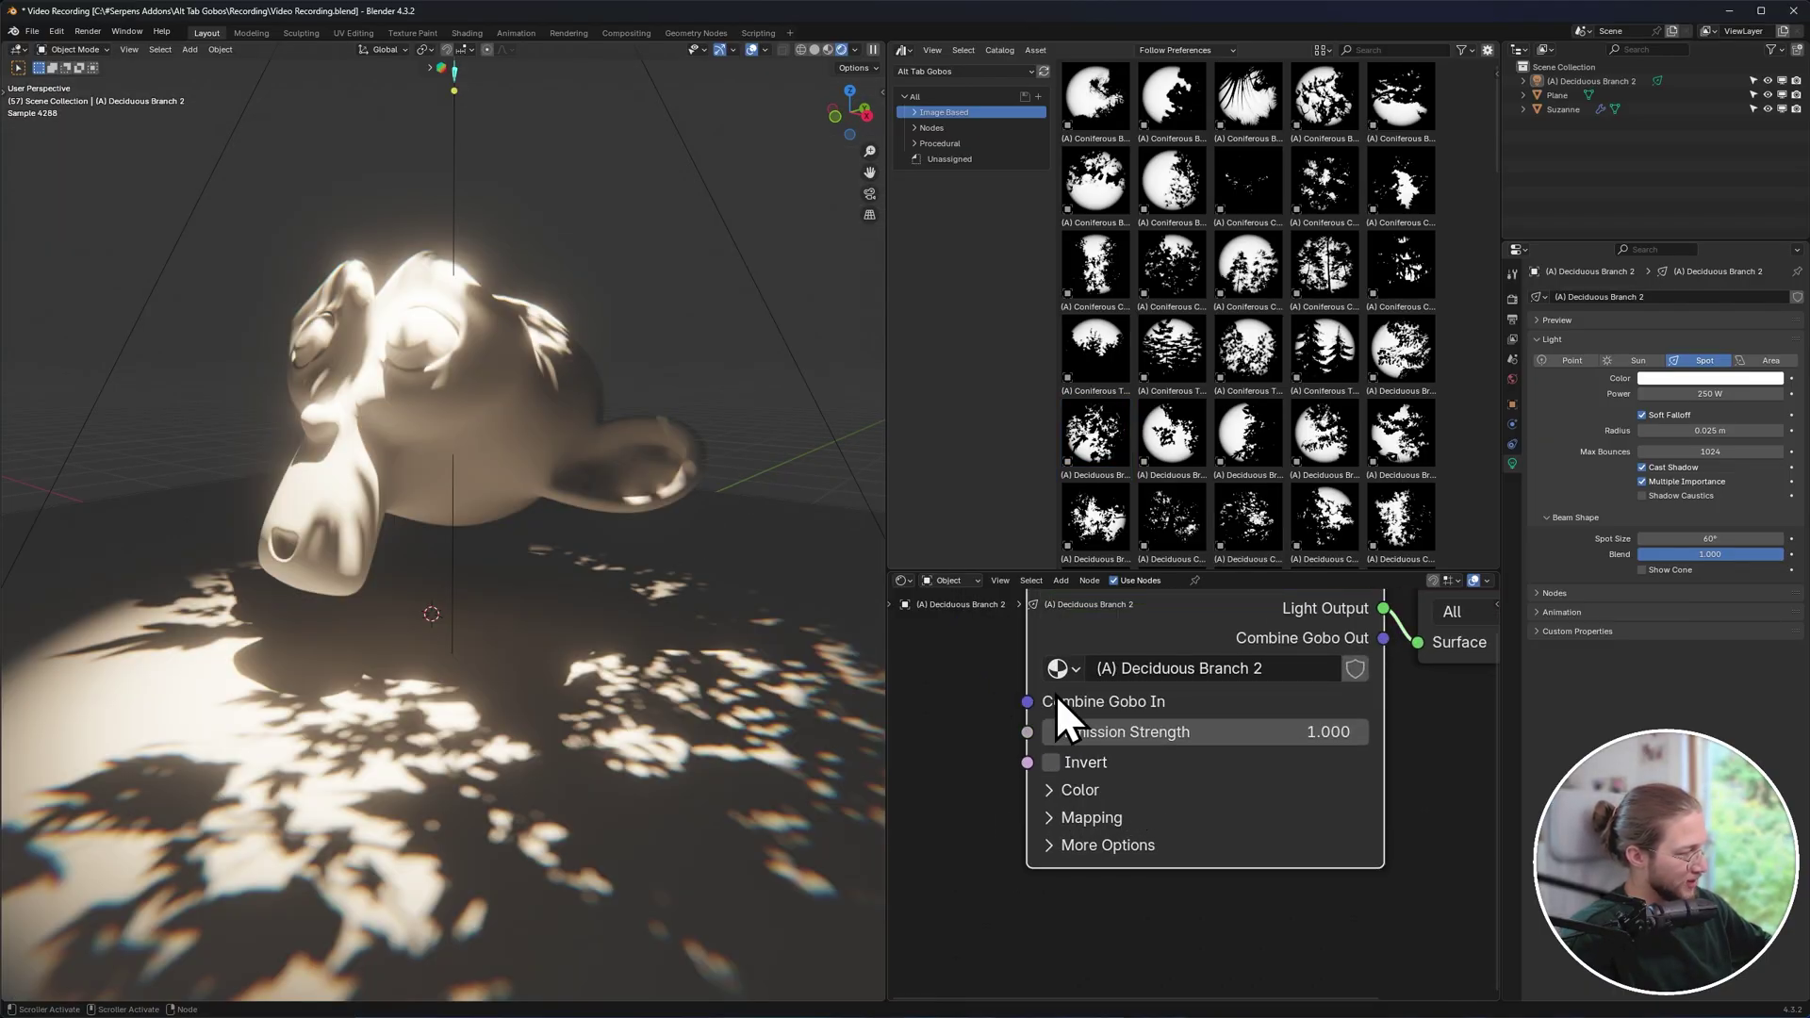
scroll(1068, 744, "down", 4)
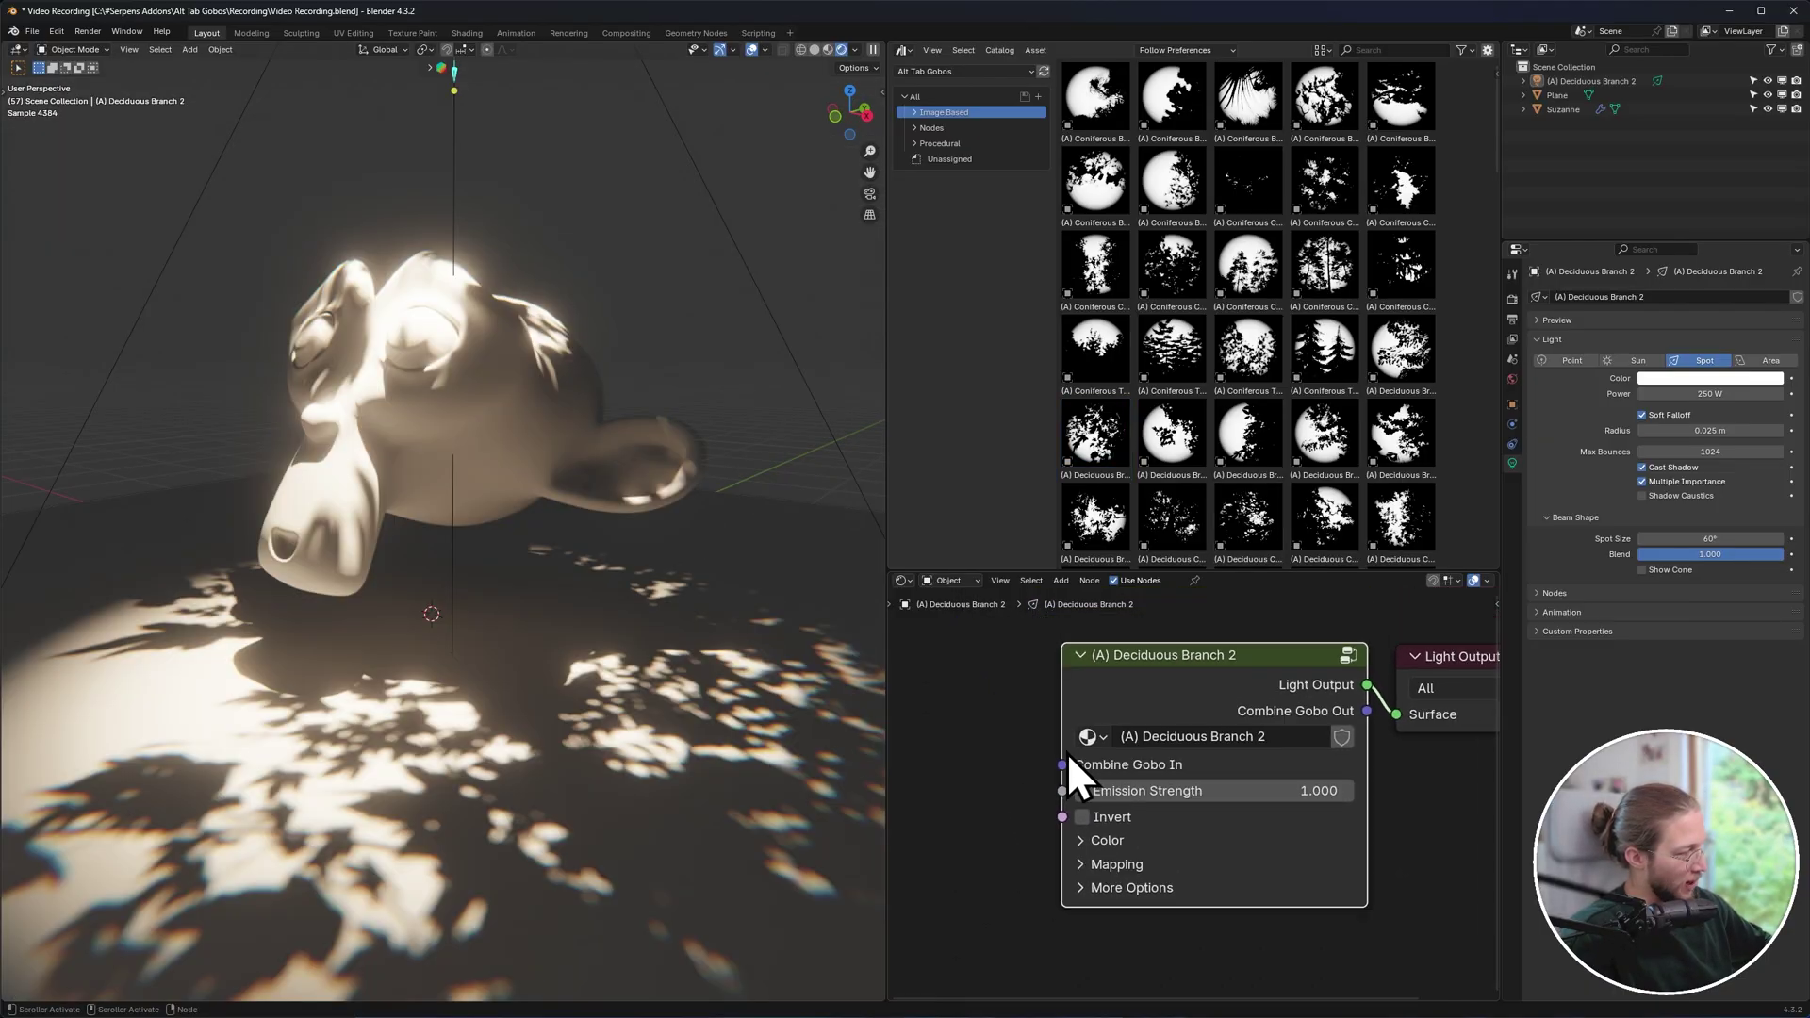
left_click(926, 128)
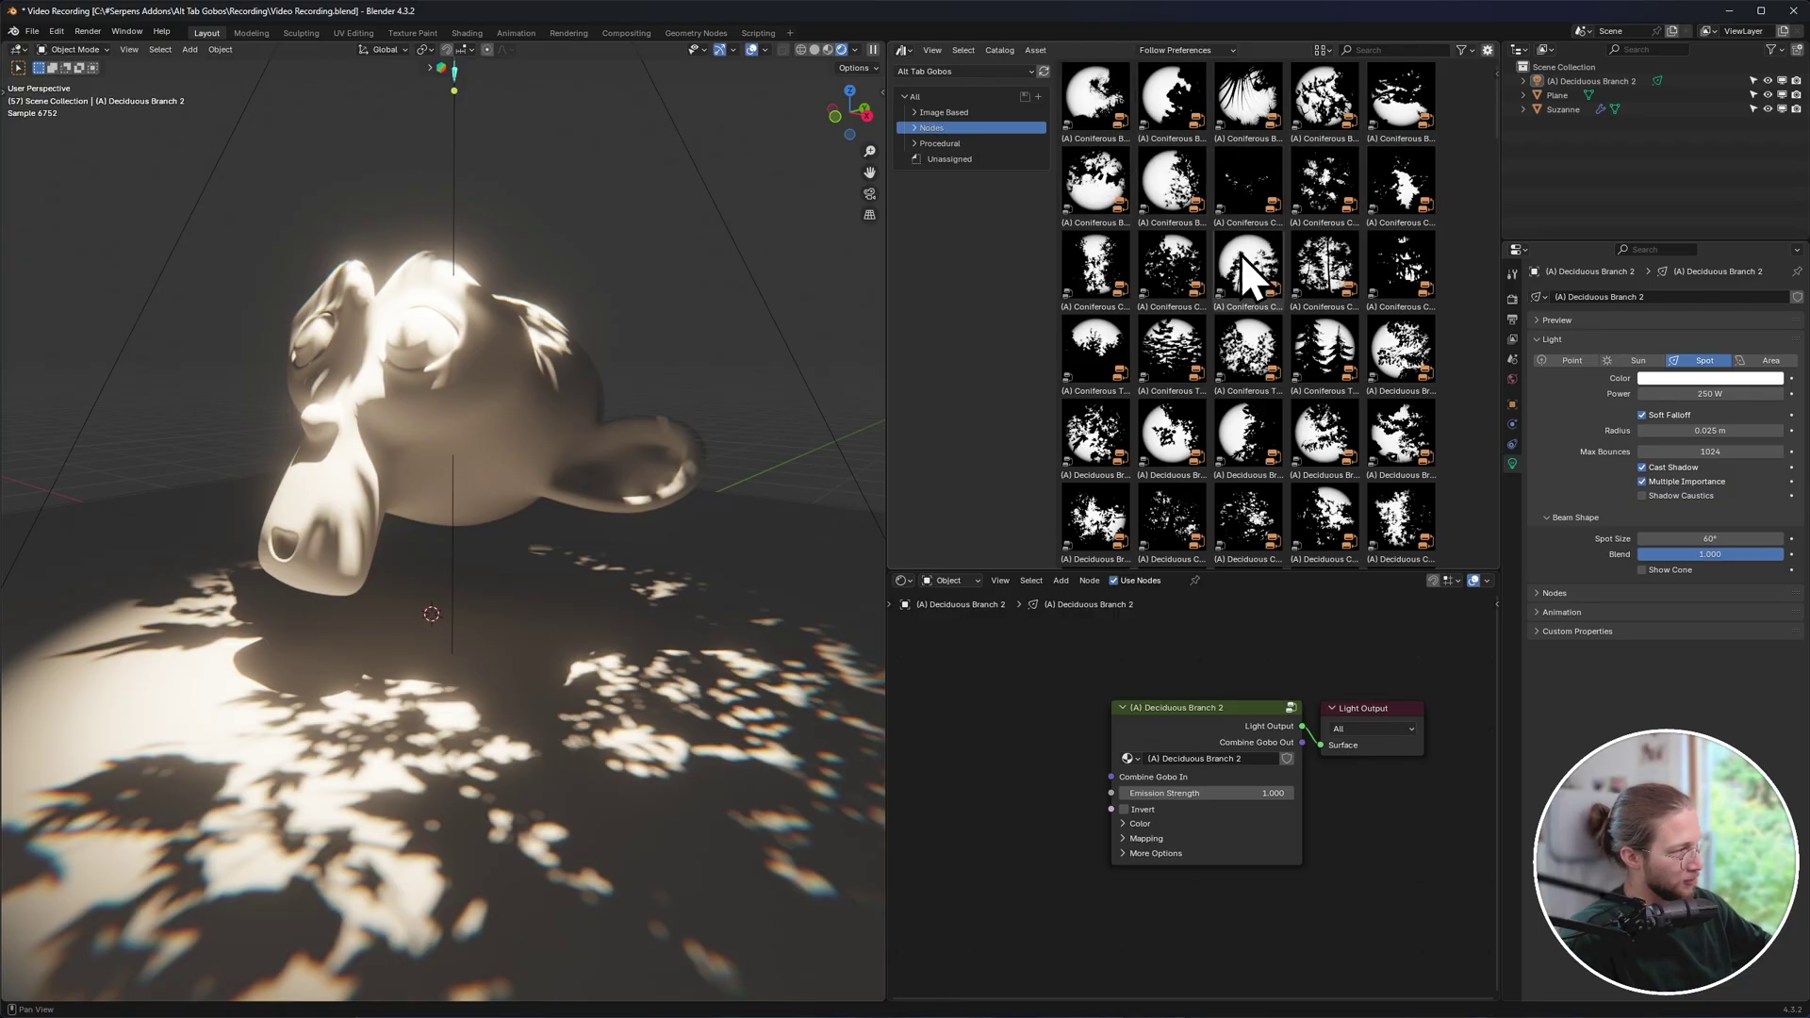
left_click(975, 94)
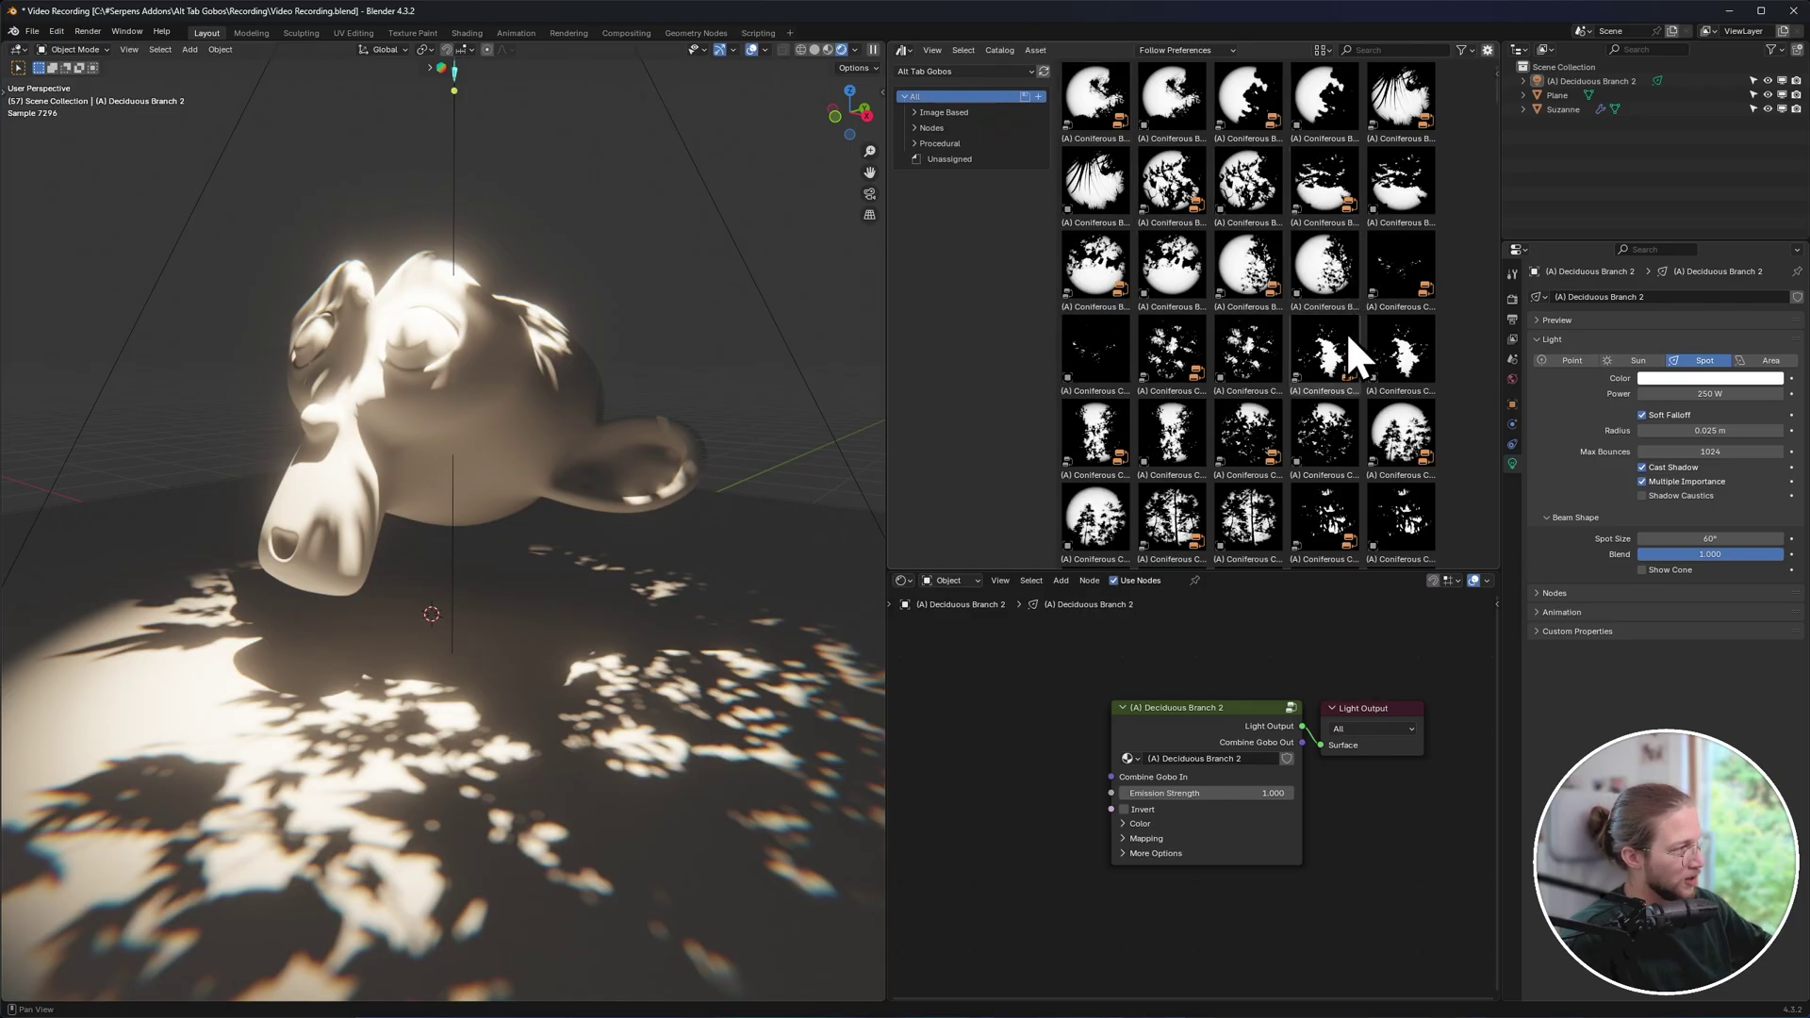
left_click_drag(1332, 277, 817, 552)
left_click(1263, 279)
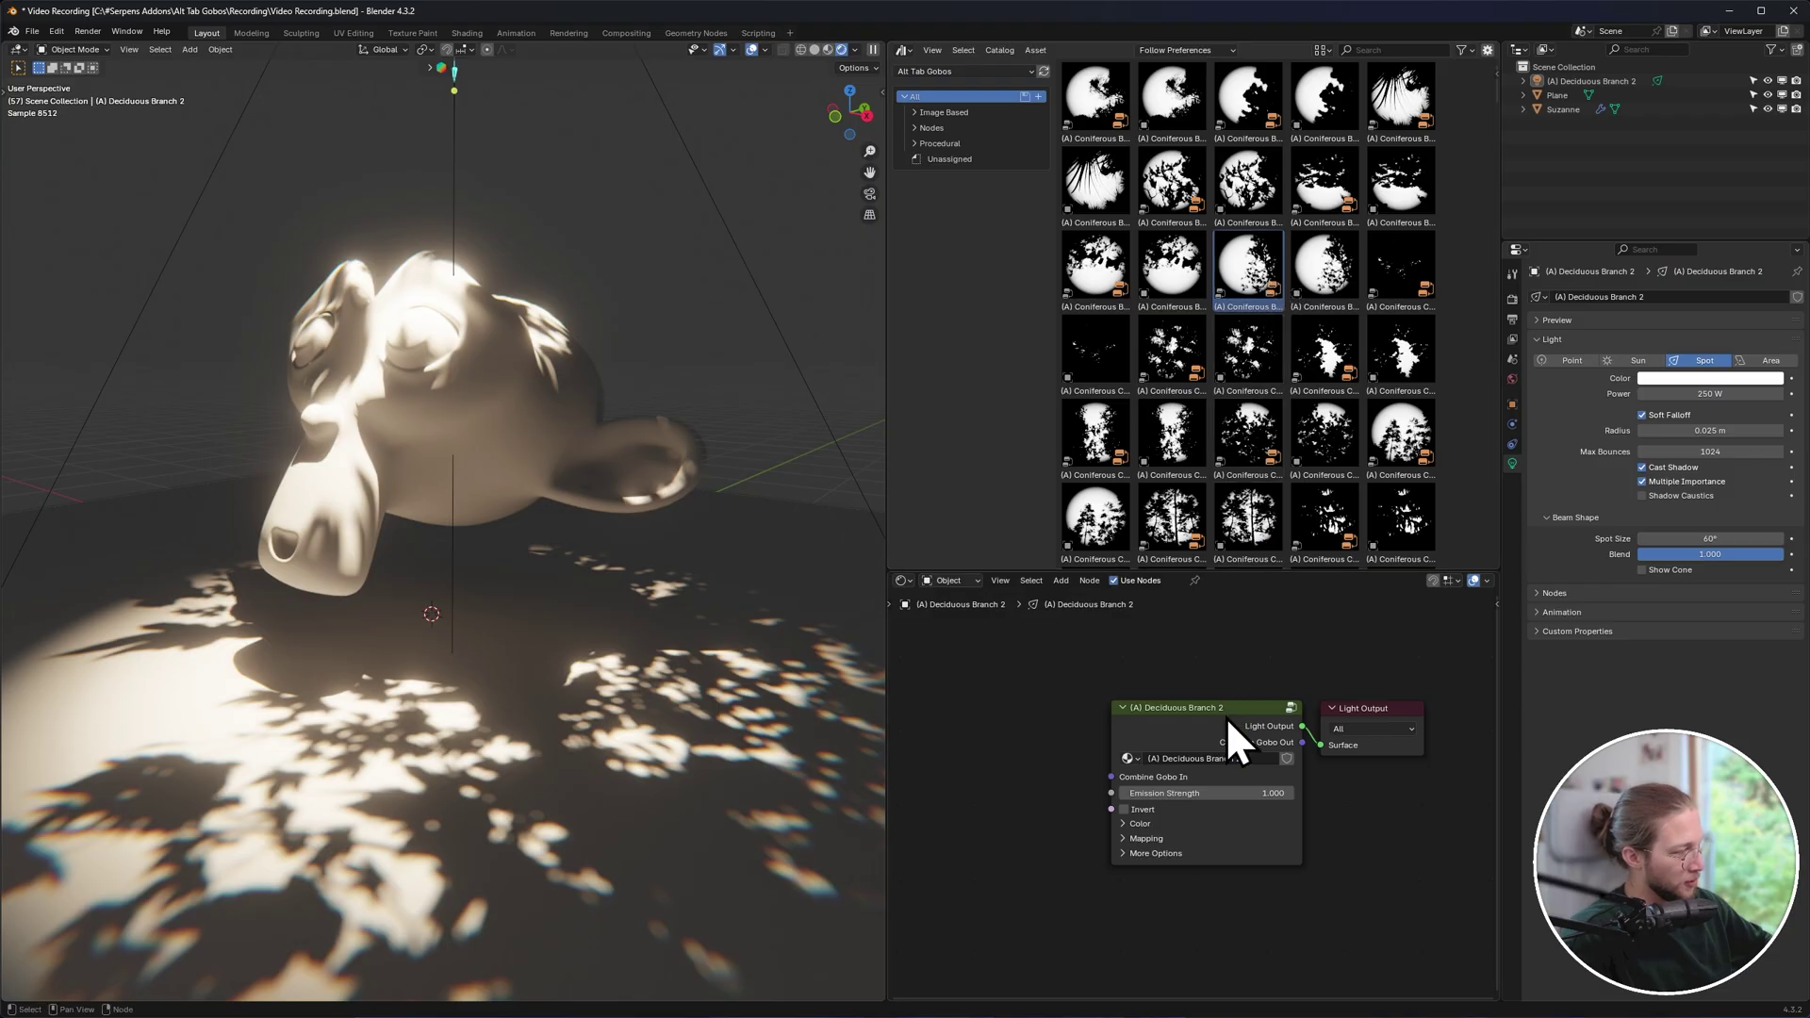
Show the Windows category under the image-based node assets of the Alt Tab Gobos library.
left_click(925, 128)
left_click(916, 127)
left_click(923, 160)
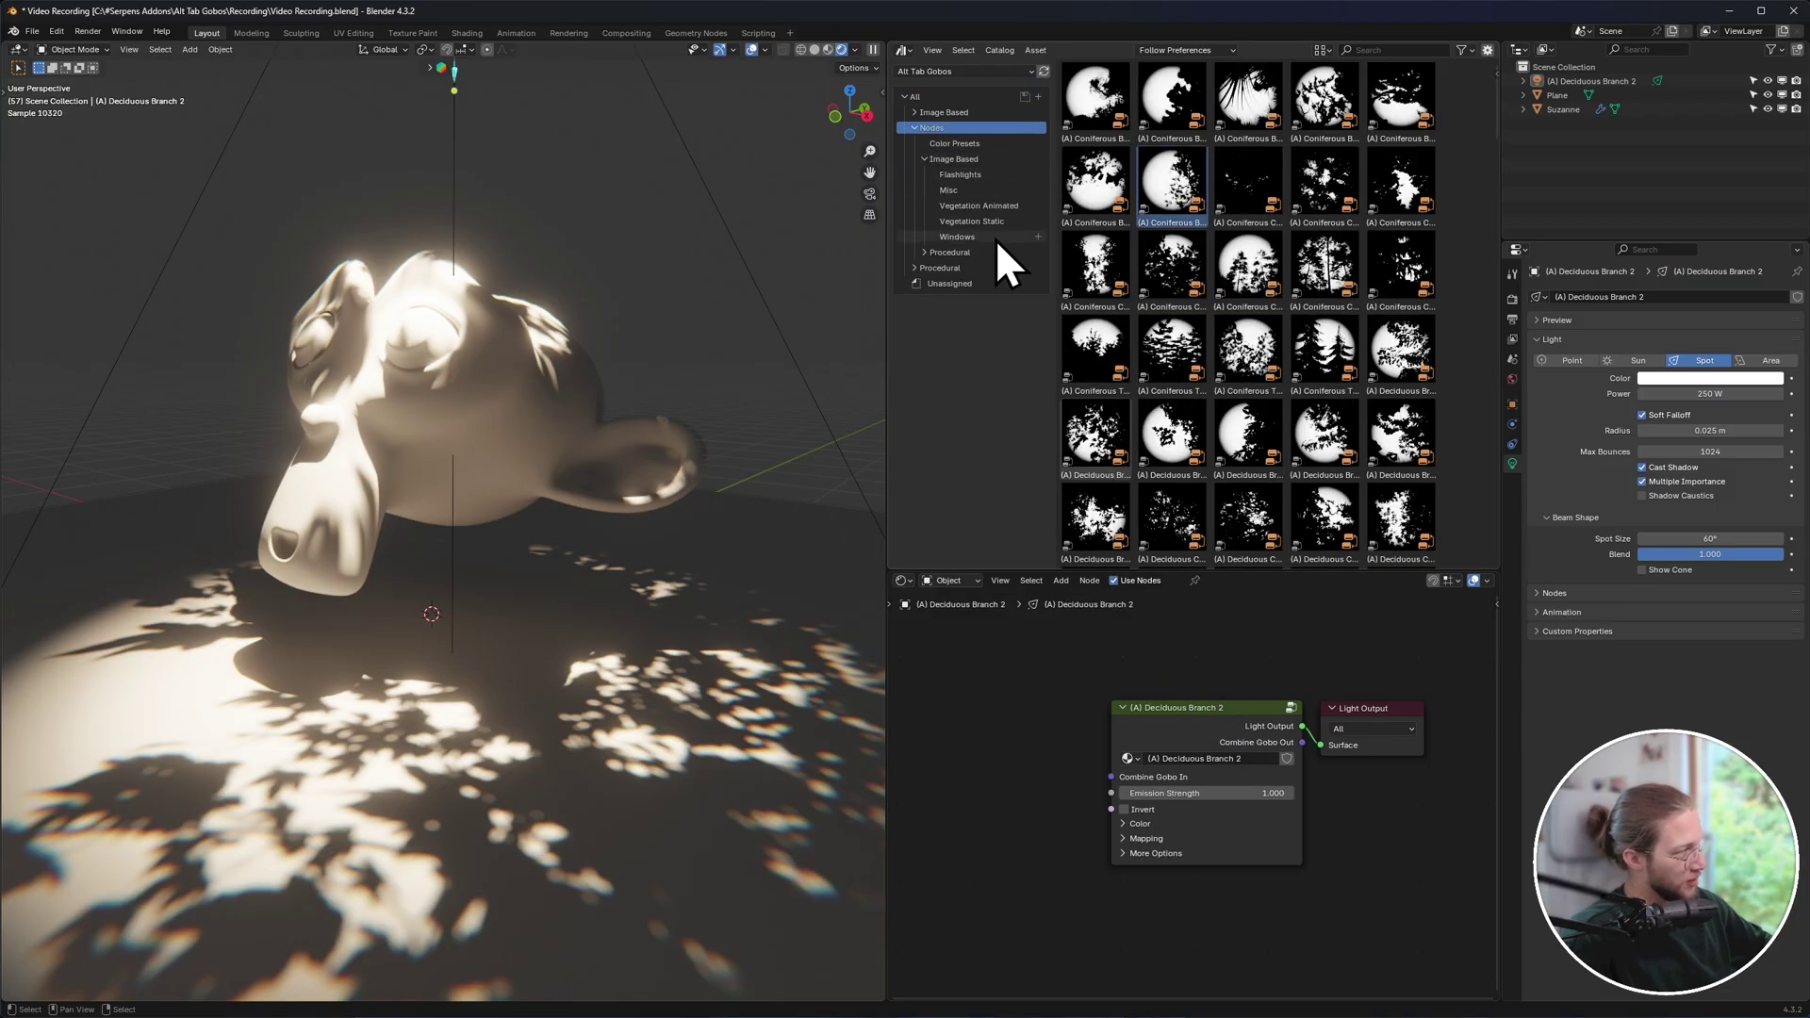
left_click(954, 238)
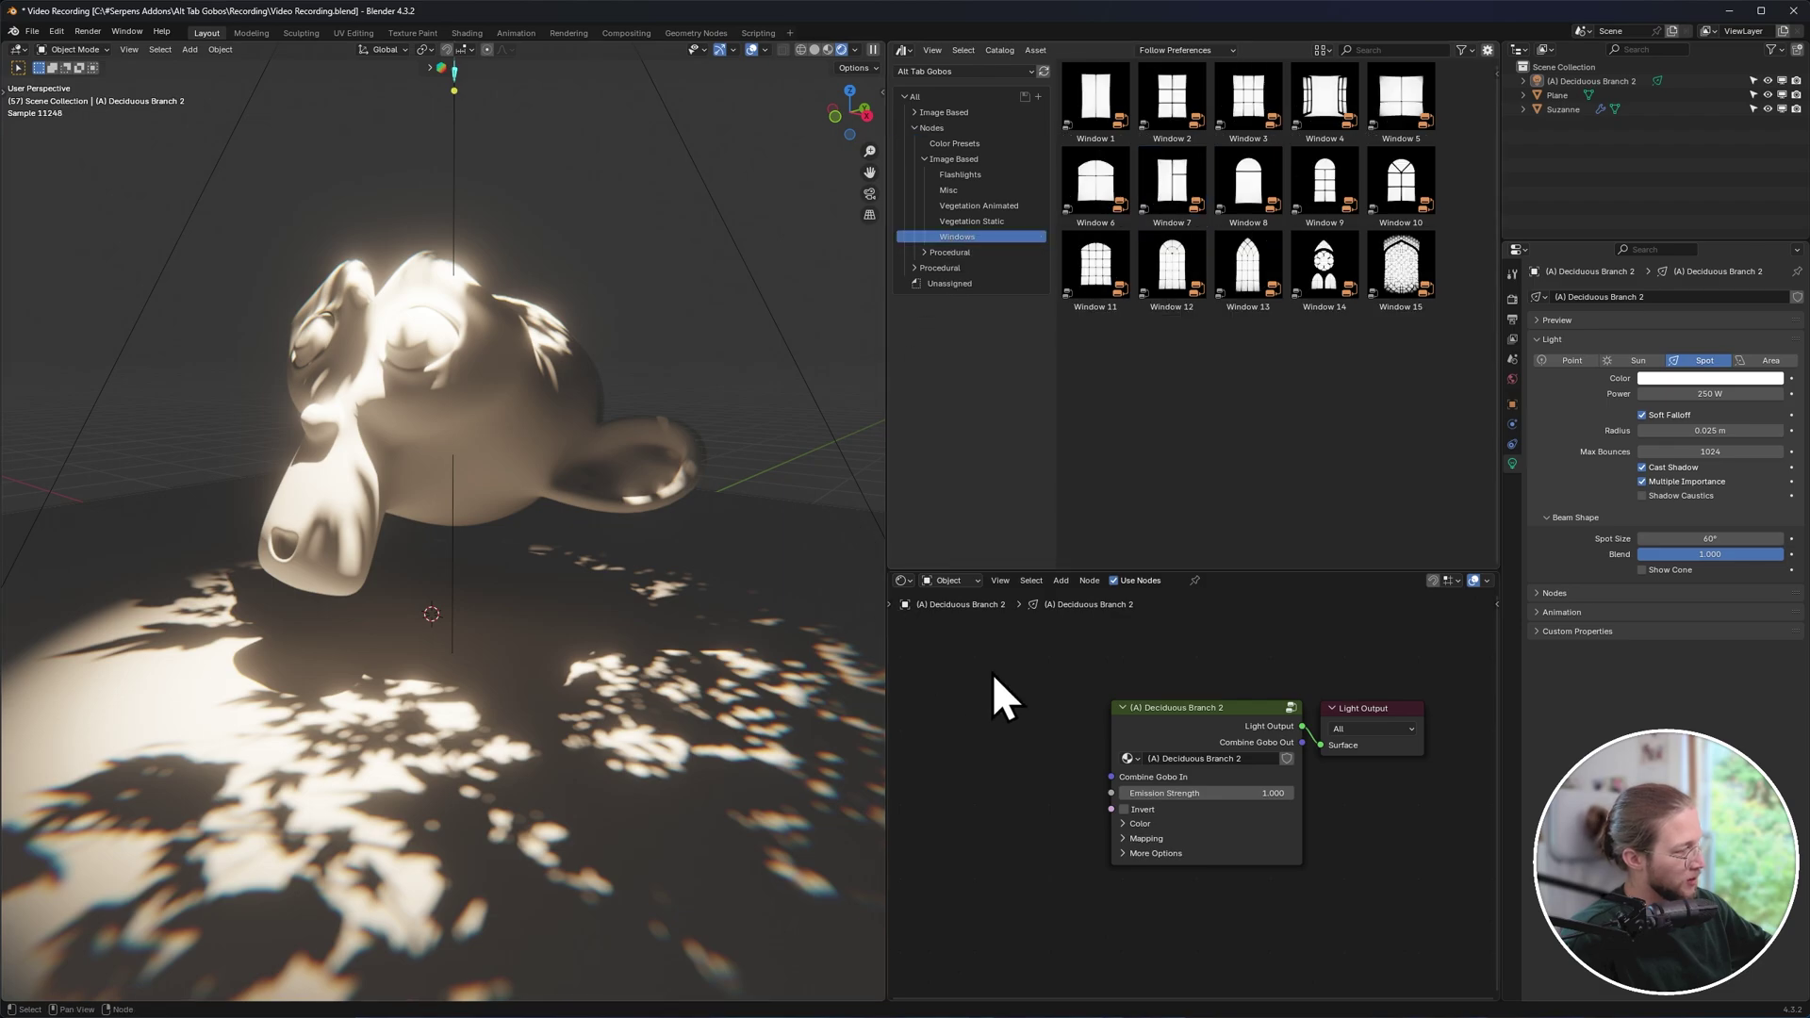
Add the Window 3 gobo node and link its Combine Gobo Out to Combine Gobo In of (A) Deciduous Branch 2.
scroll(1040, 699, "down", 2)
middle_click_drag(1040, 699, 1082, 671)
middle_click_drag(647, 586, 670, 636)
scroll(670, 636, "down", 2)
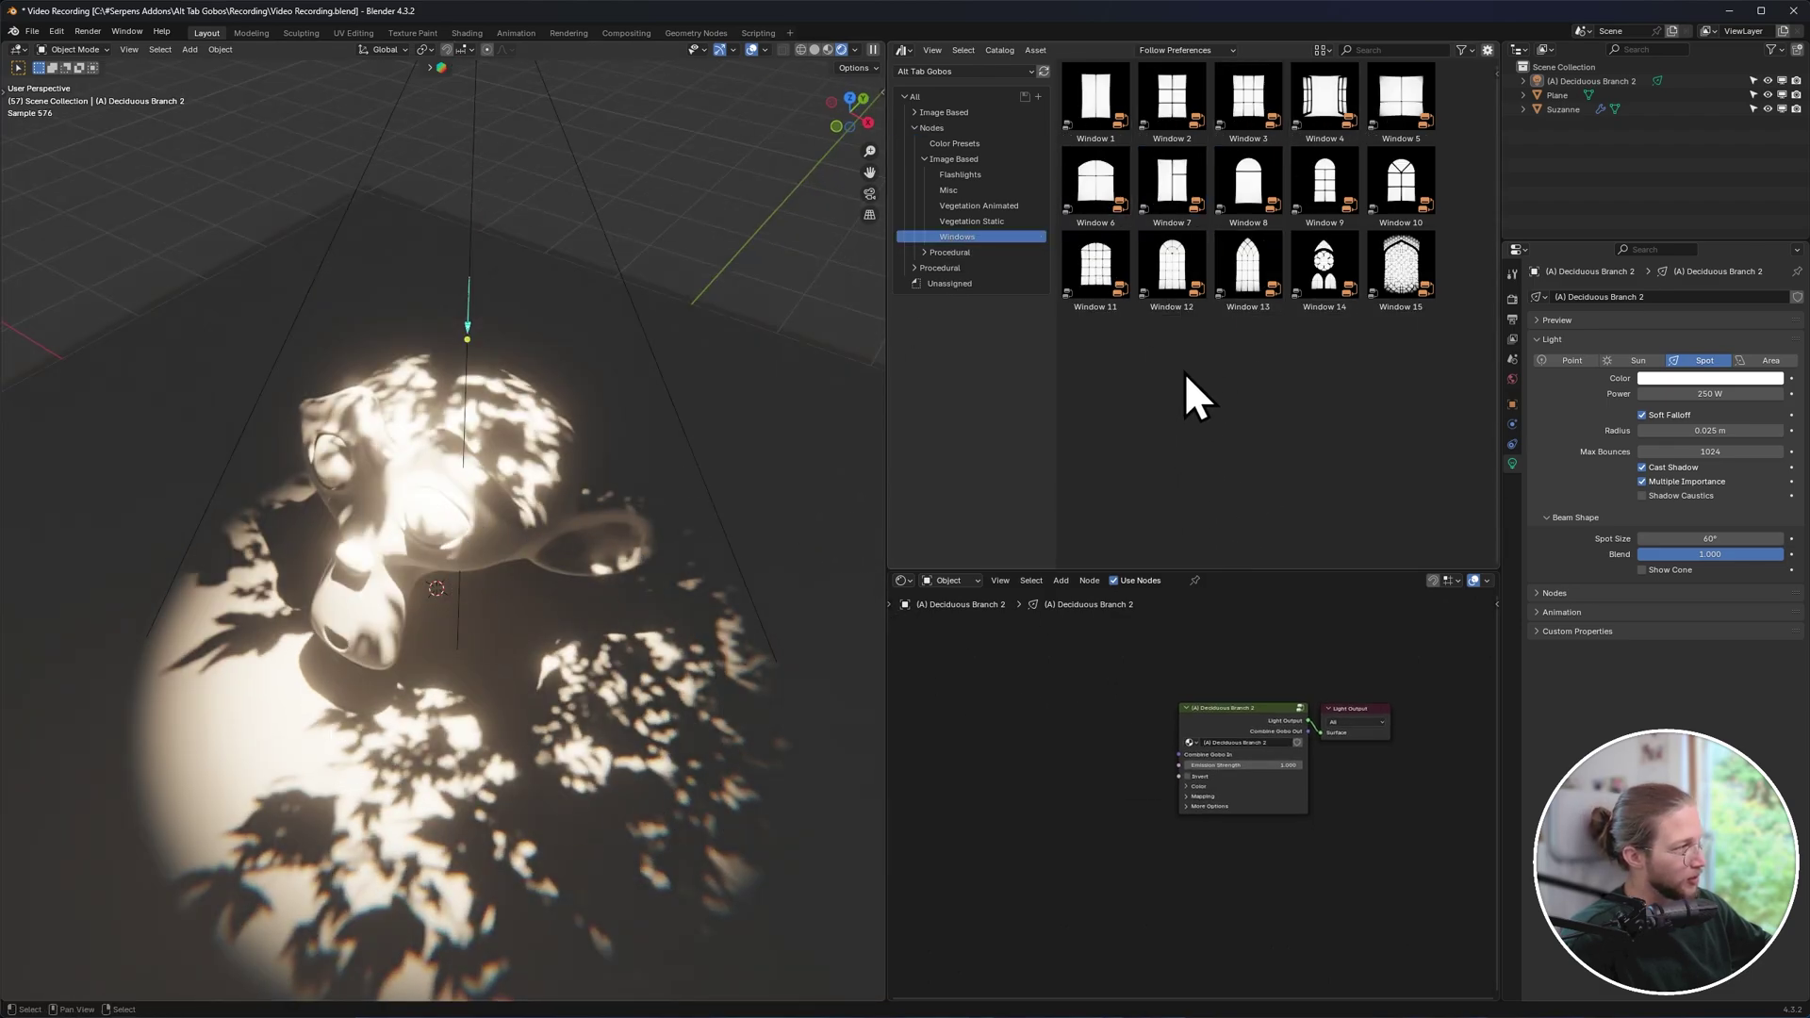
left_click_drag(1242, 94, 1080, 726)
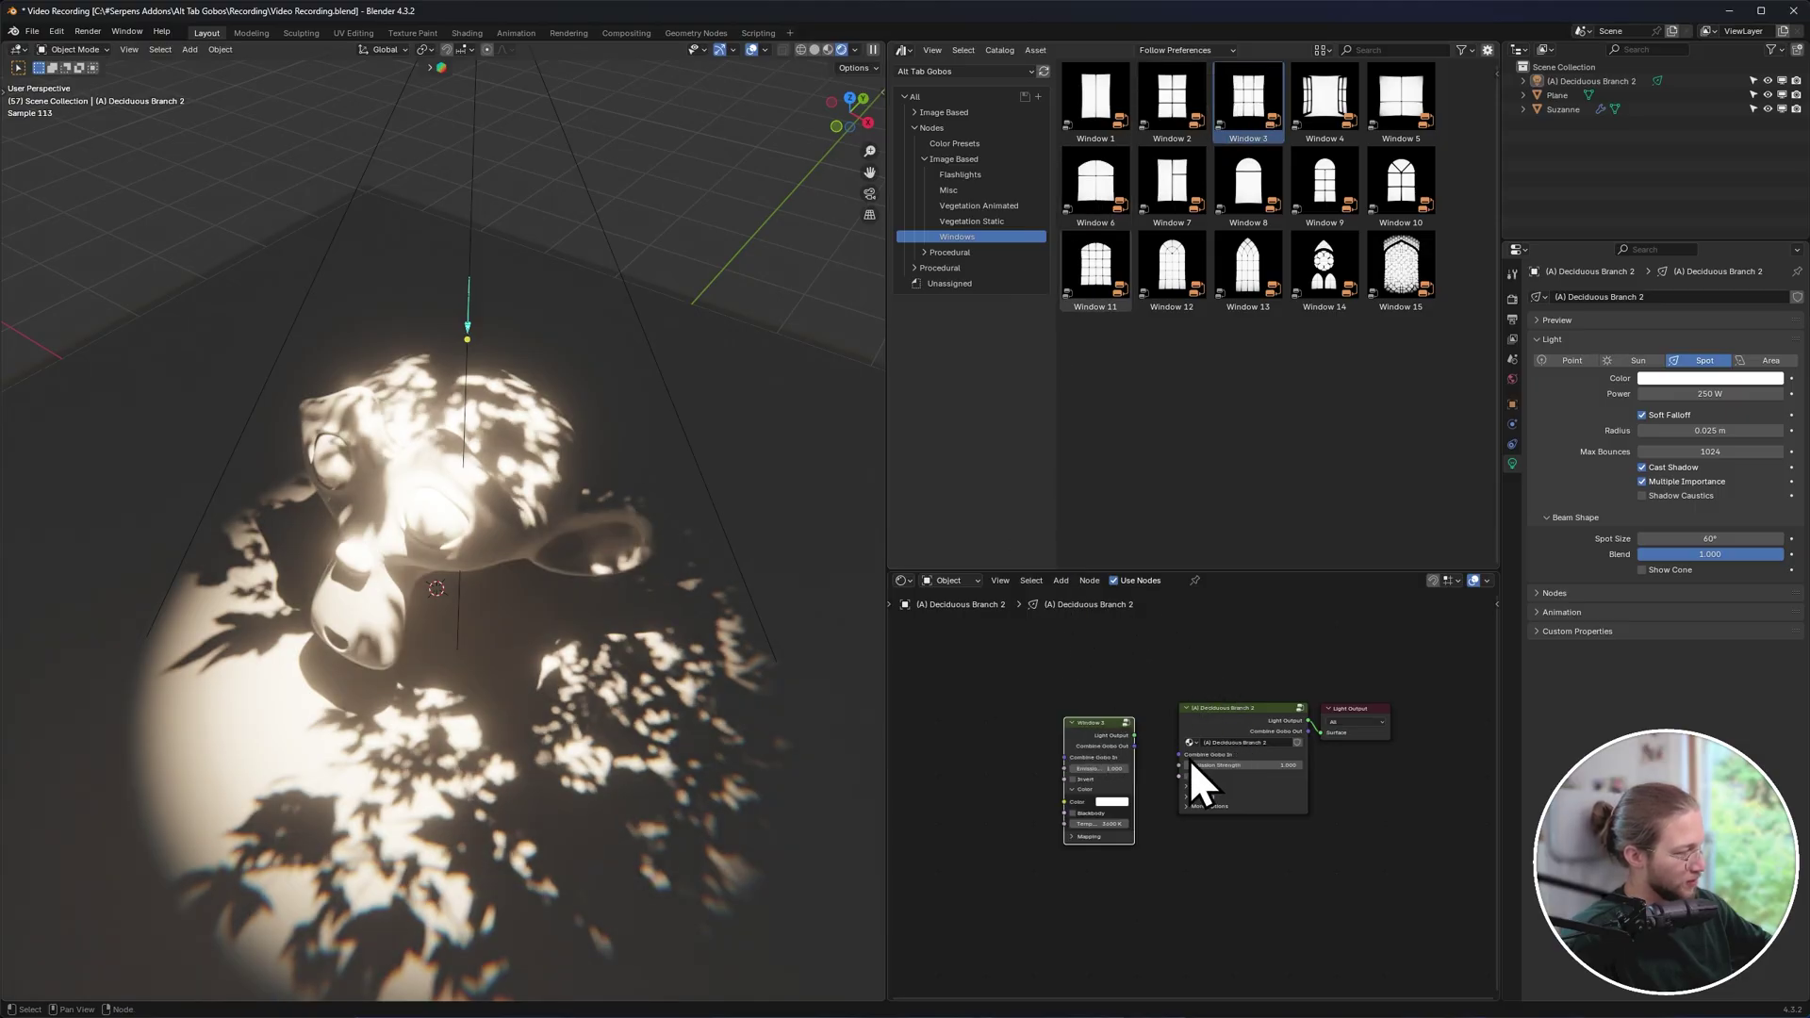
scroll(1190, 760, "up", 3)
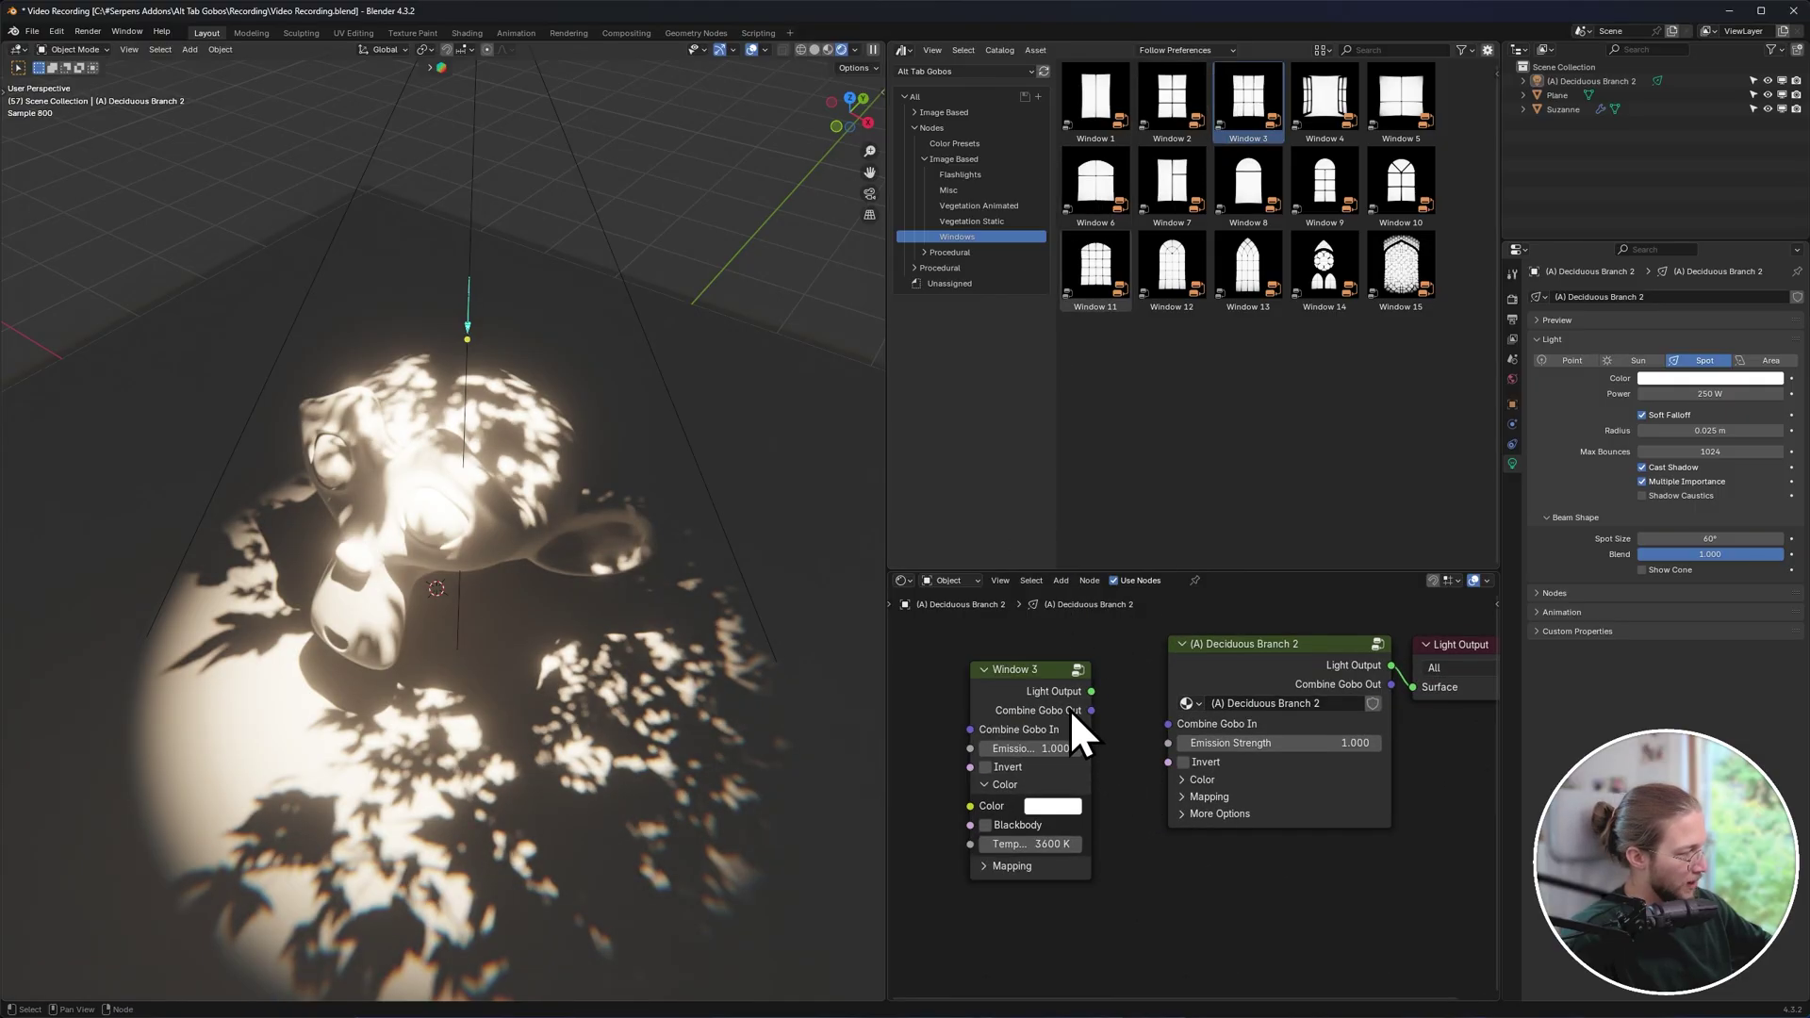
left_click_drag(1092, 709, 1115, 670)
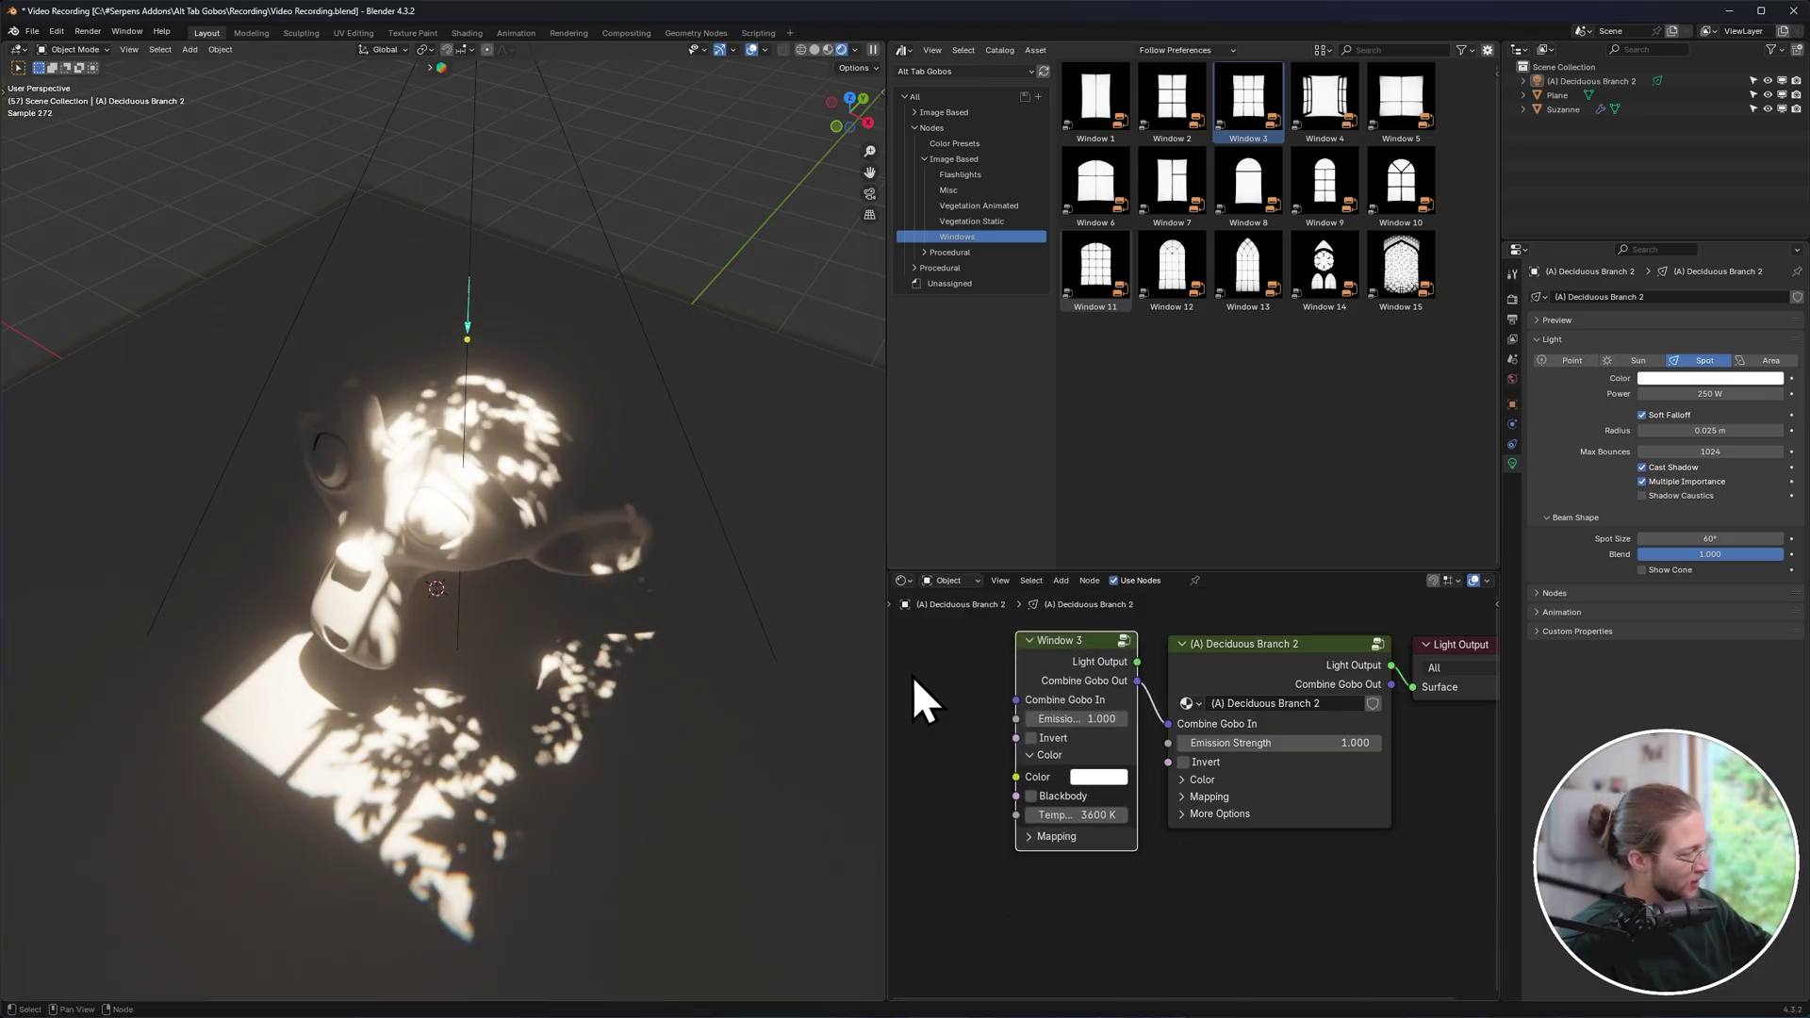
Collapse the Window 3 node's Color settings and space out the (A) Deciduous Branch 2 and Light Output nodes.
middle_click_drag(873, 671, 717, 665)
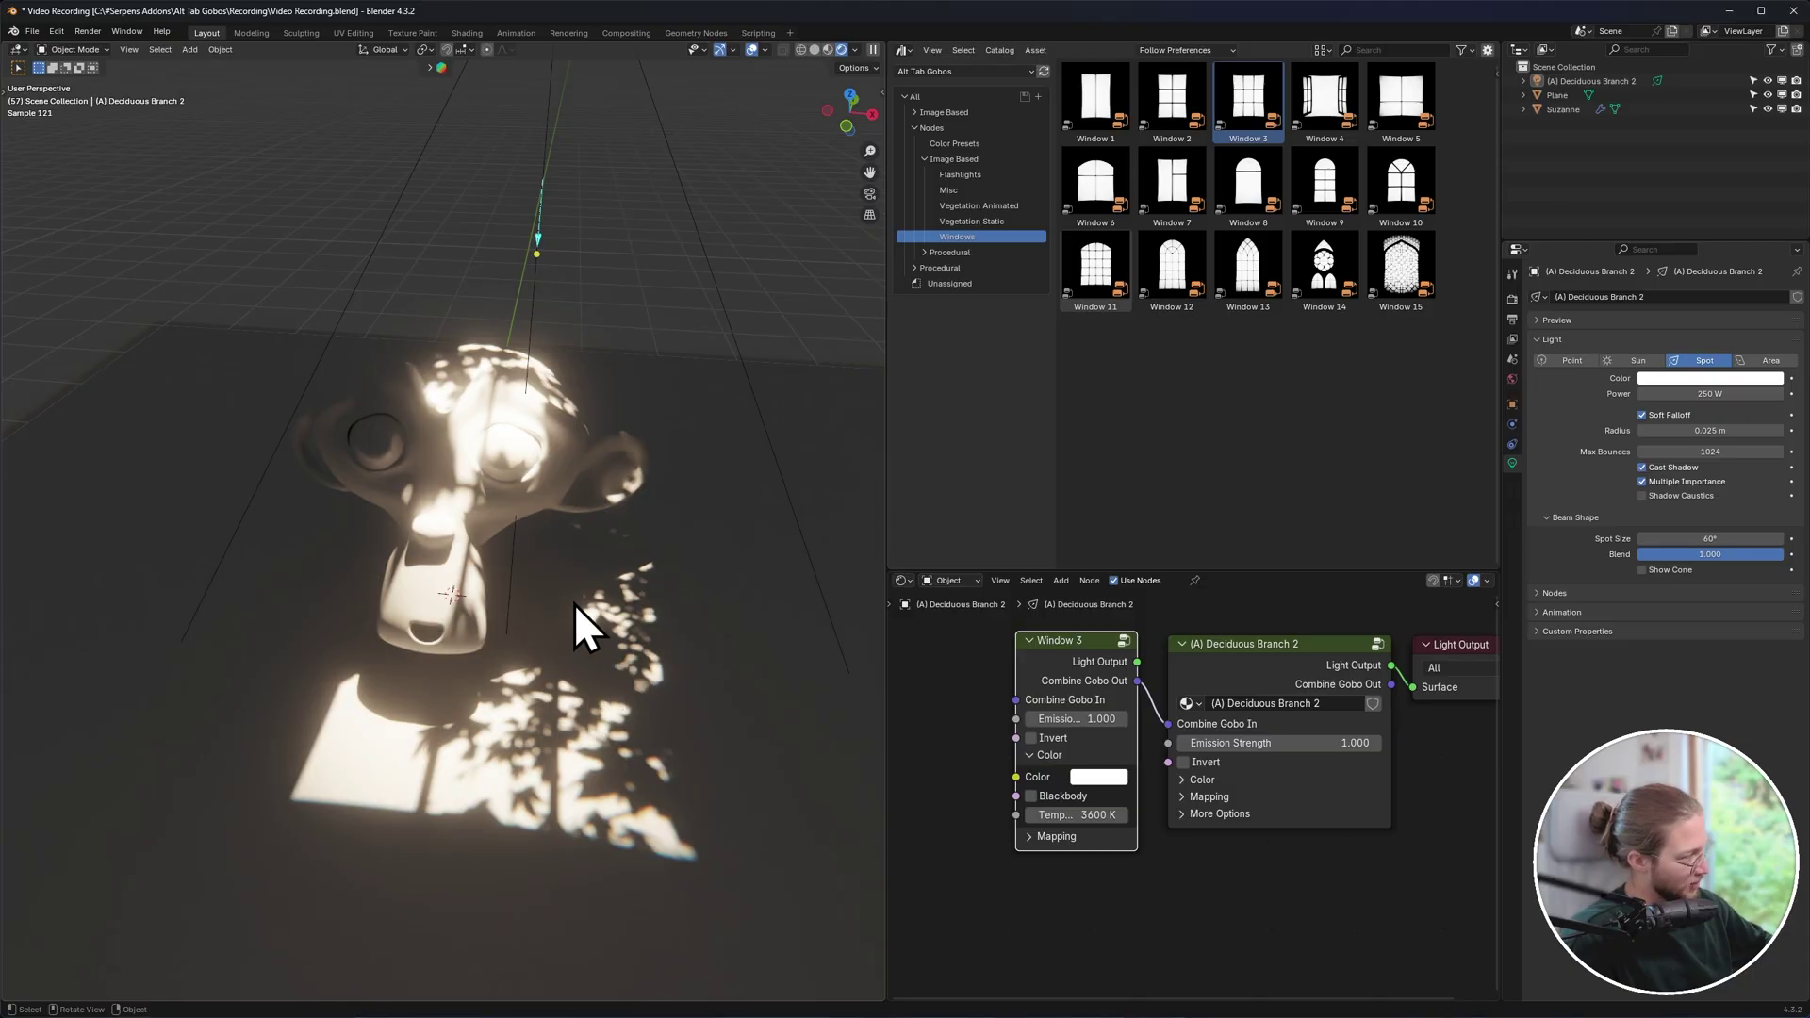
middle_click_drag(573, 603, 549, 615)
middle_click_drag(1246, 796, 1155, 792)
left_click(957, 750)
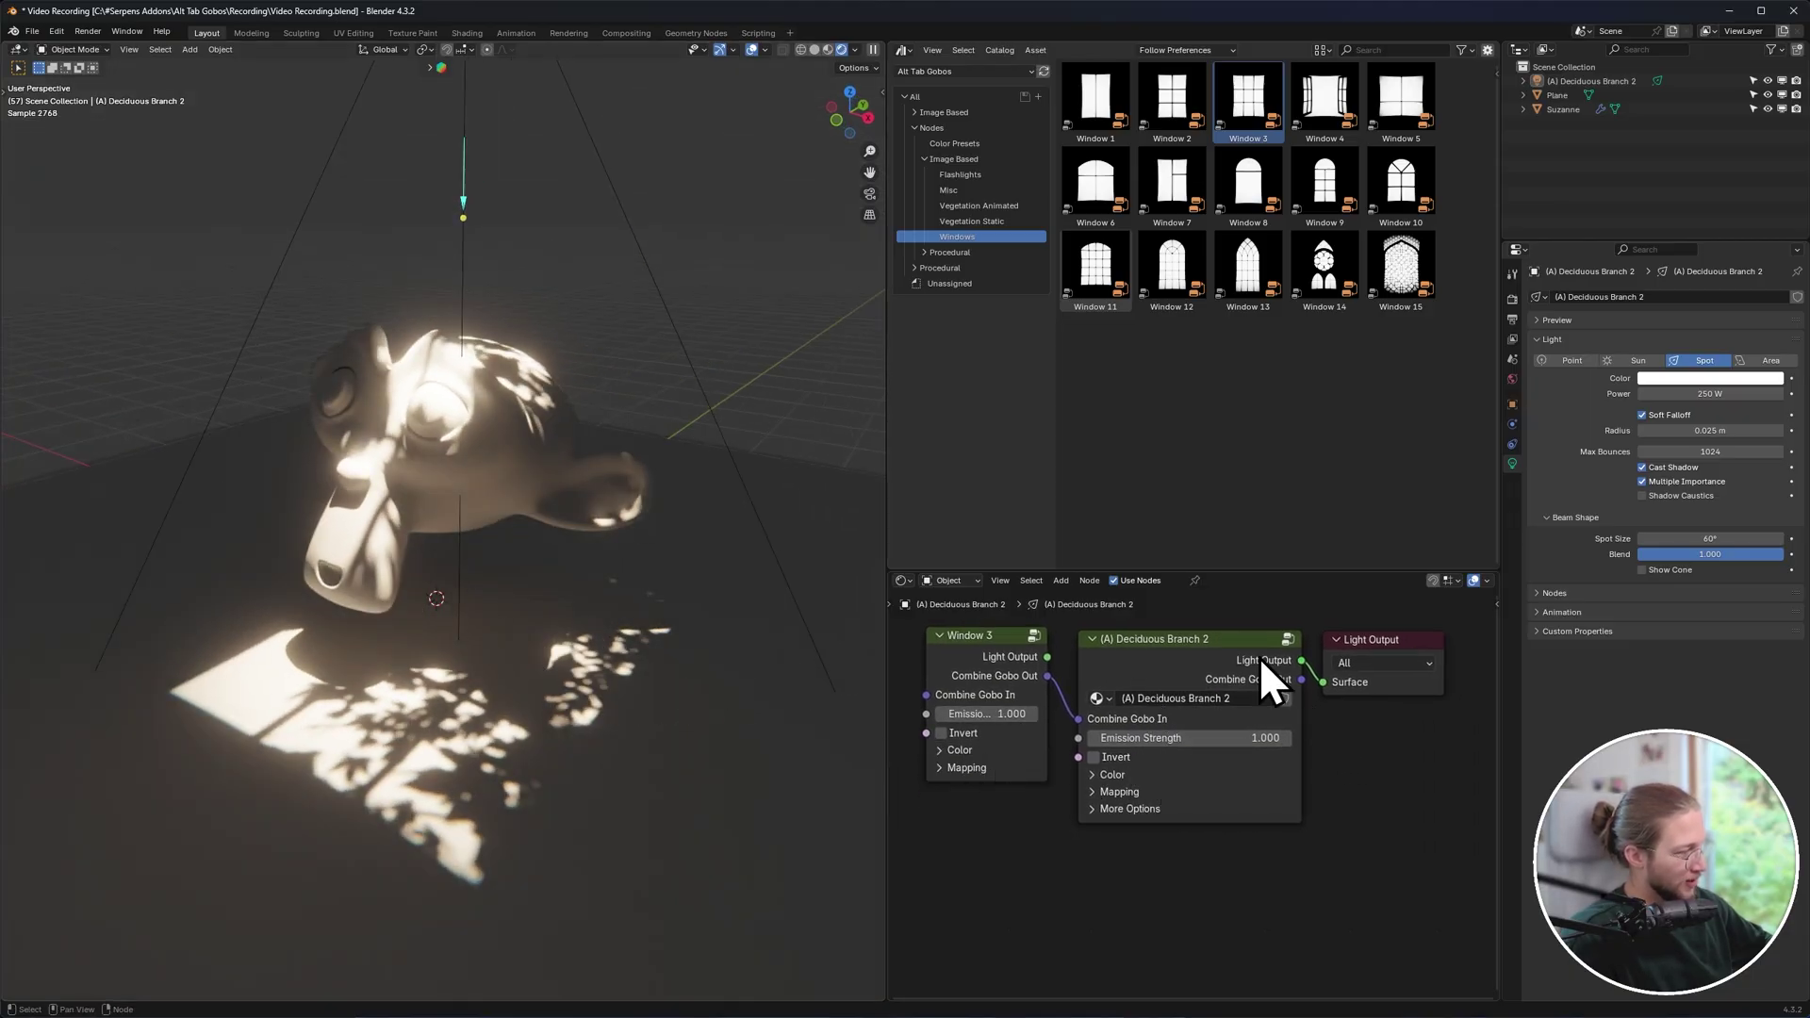
left_click_drag(1370, 641, 1445, 618)
left_click_drag(1157, 681, 1254, 737)
right_click(1160, 737)
Expand the Color settings of the (A) Deciduous Branch 2 node and turn off Blackbody.
left_click(1139, 775)
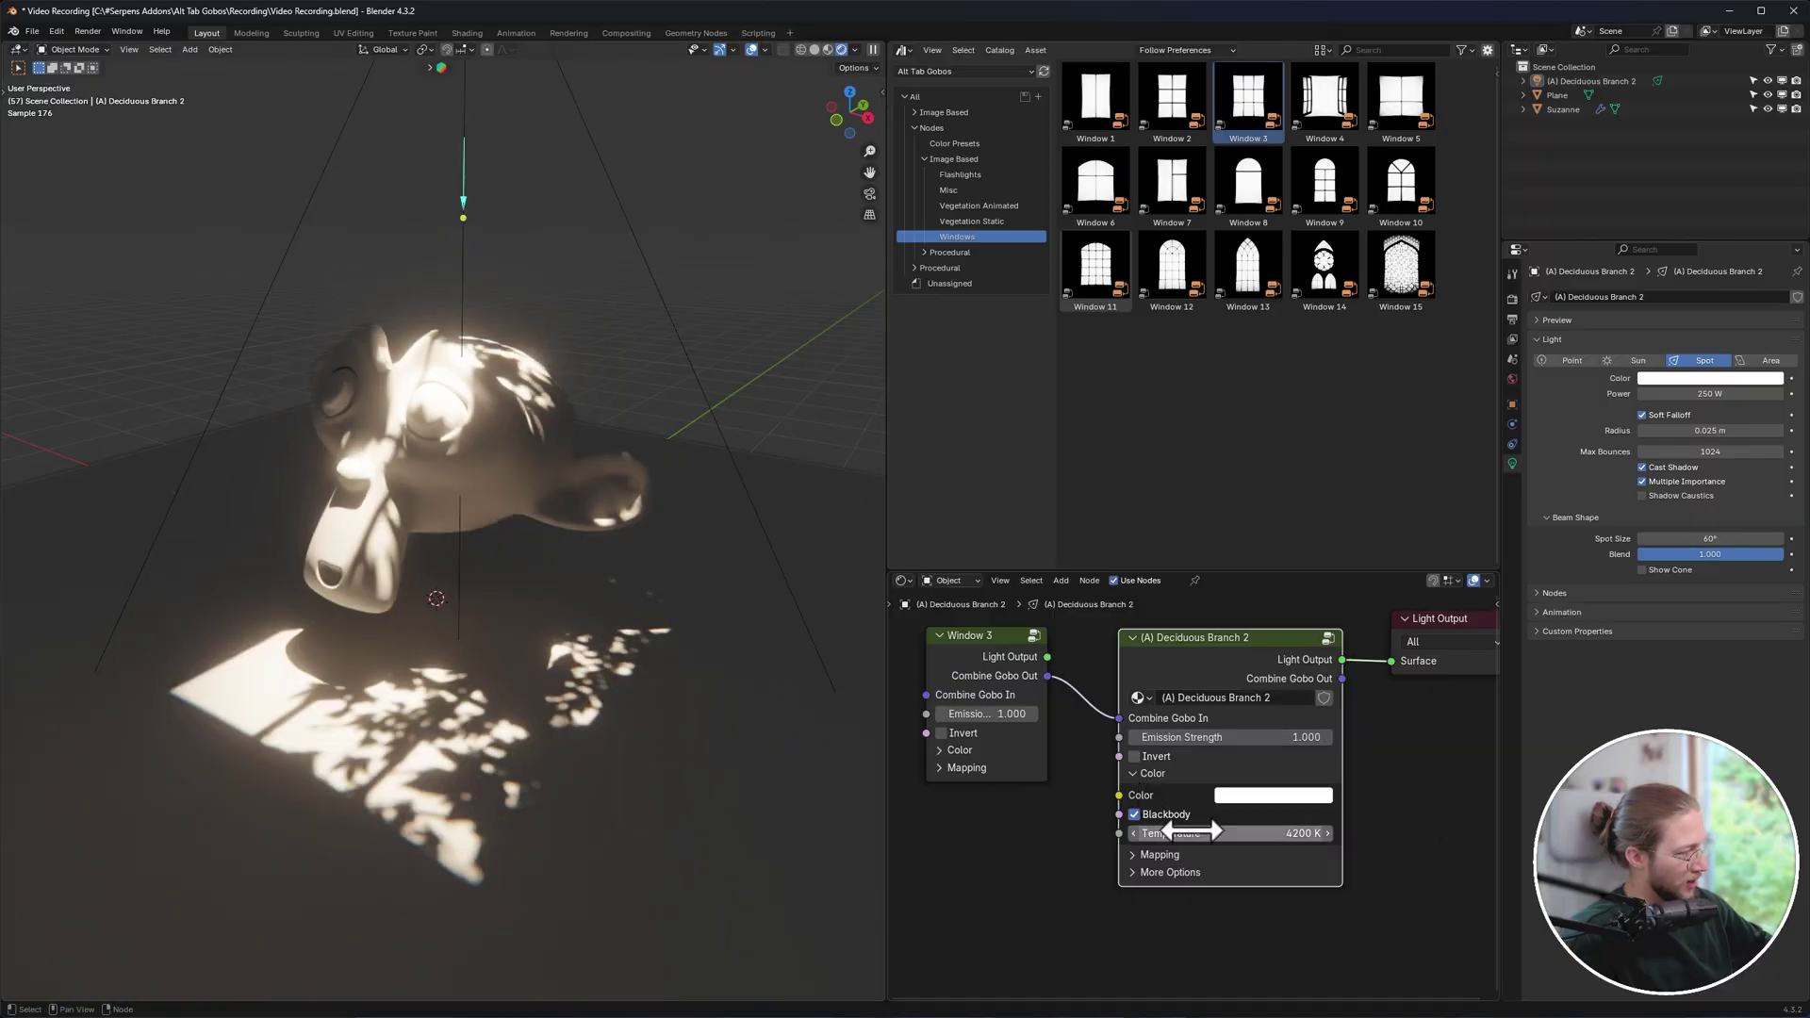
left_click(1247, 797)
left_click(1247, 800)
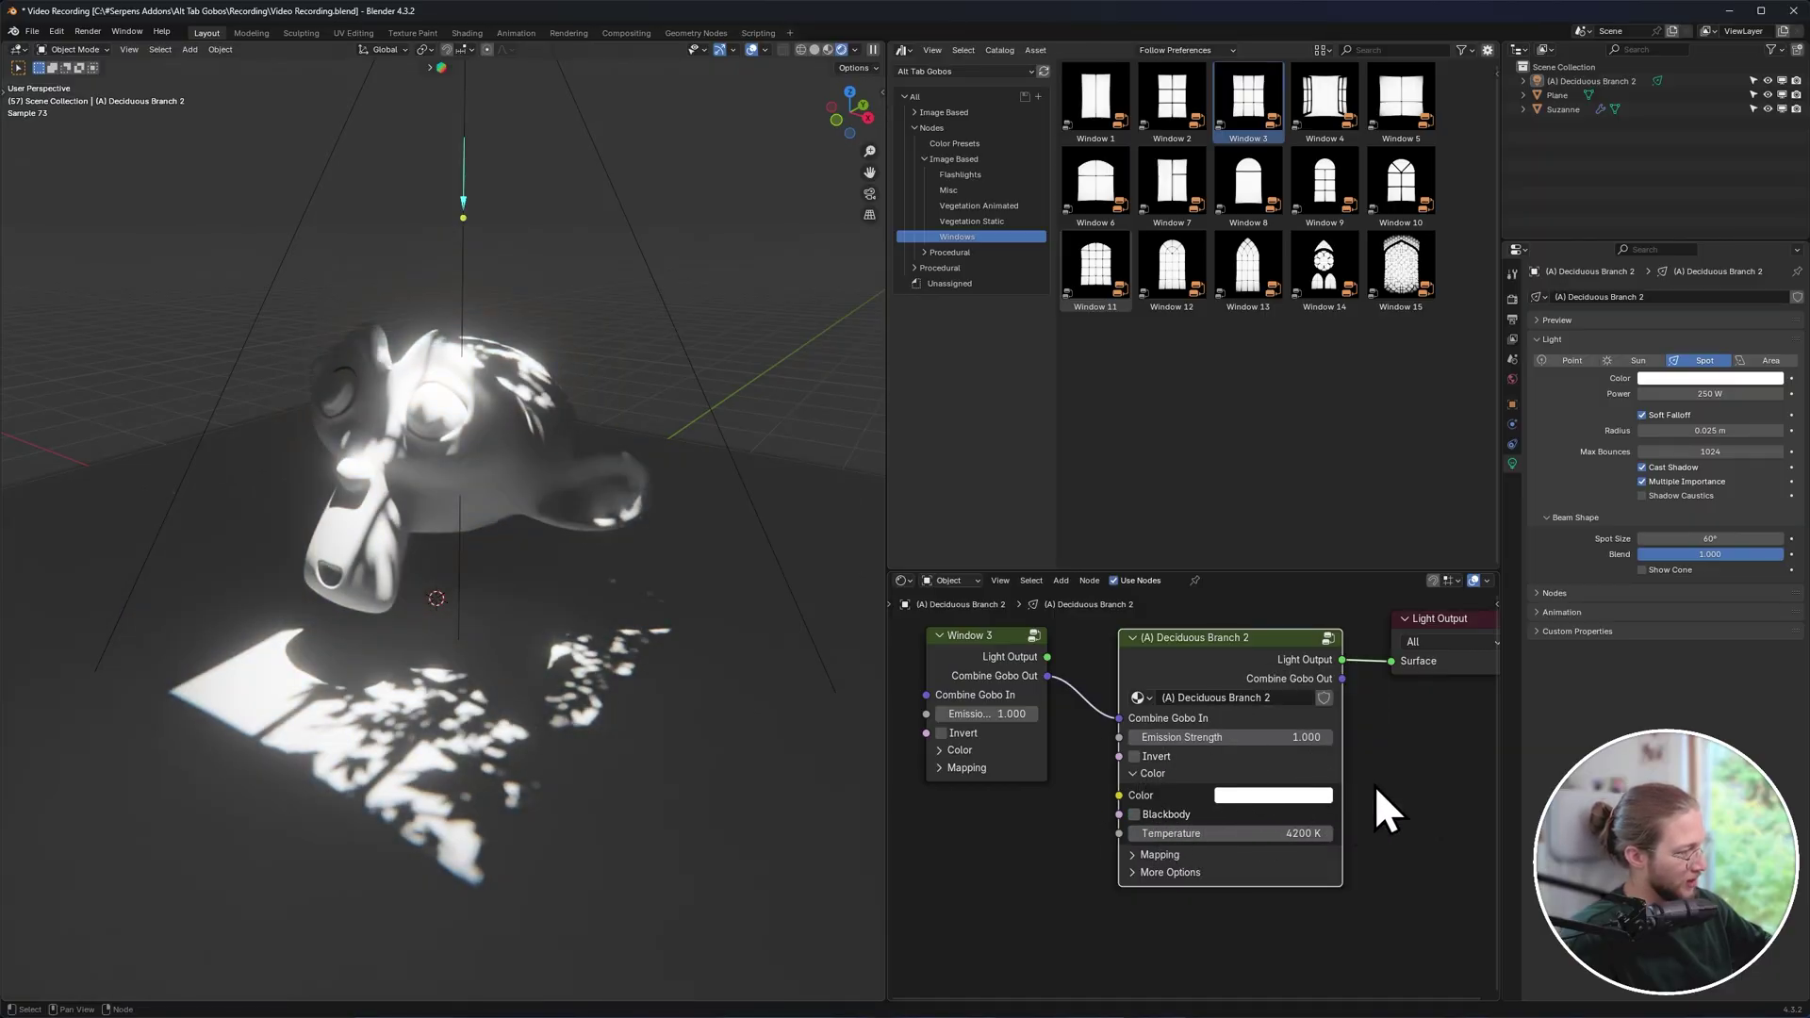
left_click_drag(1256, 649, 1326, 668)
right_click(1325, 667)
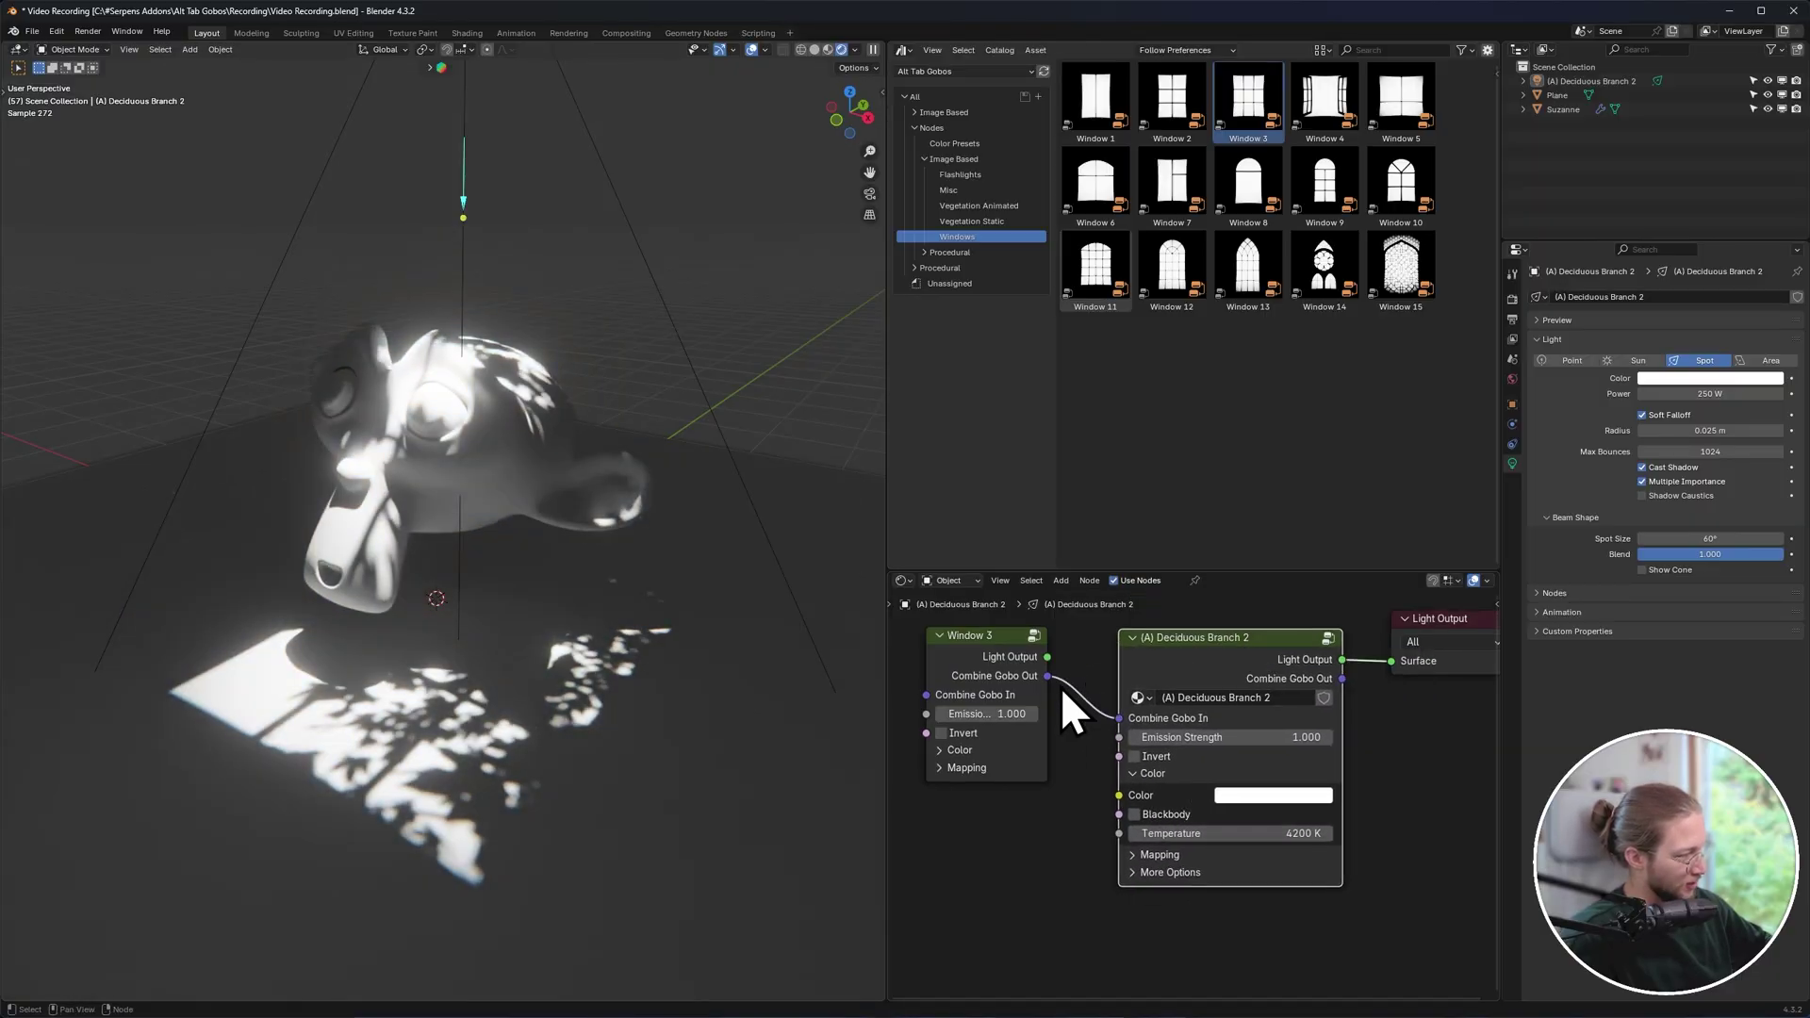
Try a red color with hue 0.007 and saturation 0.990 on the Window 3 node and collapse its Color settings.
left_click(961, 751)
left_click(999, 772)
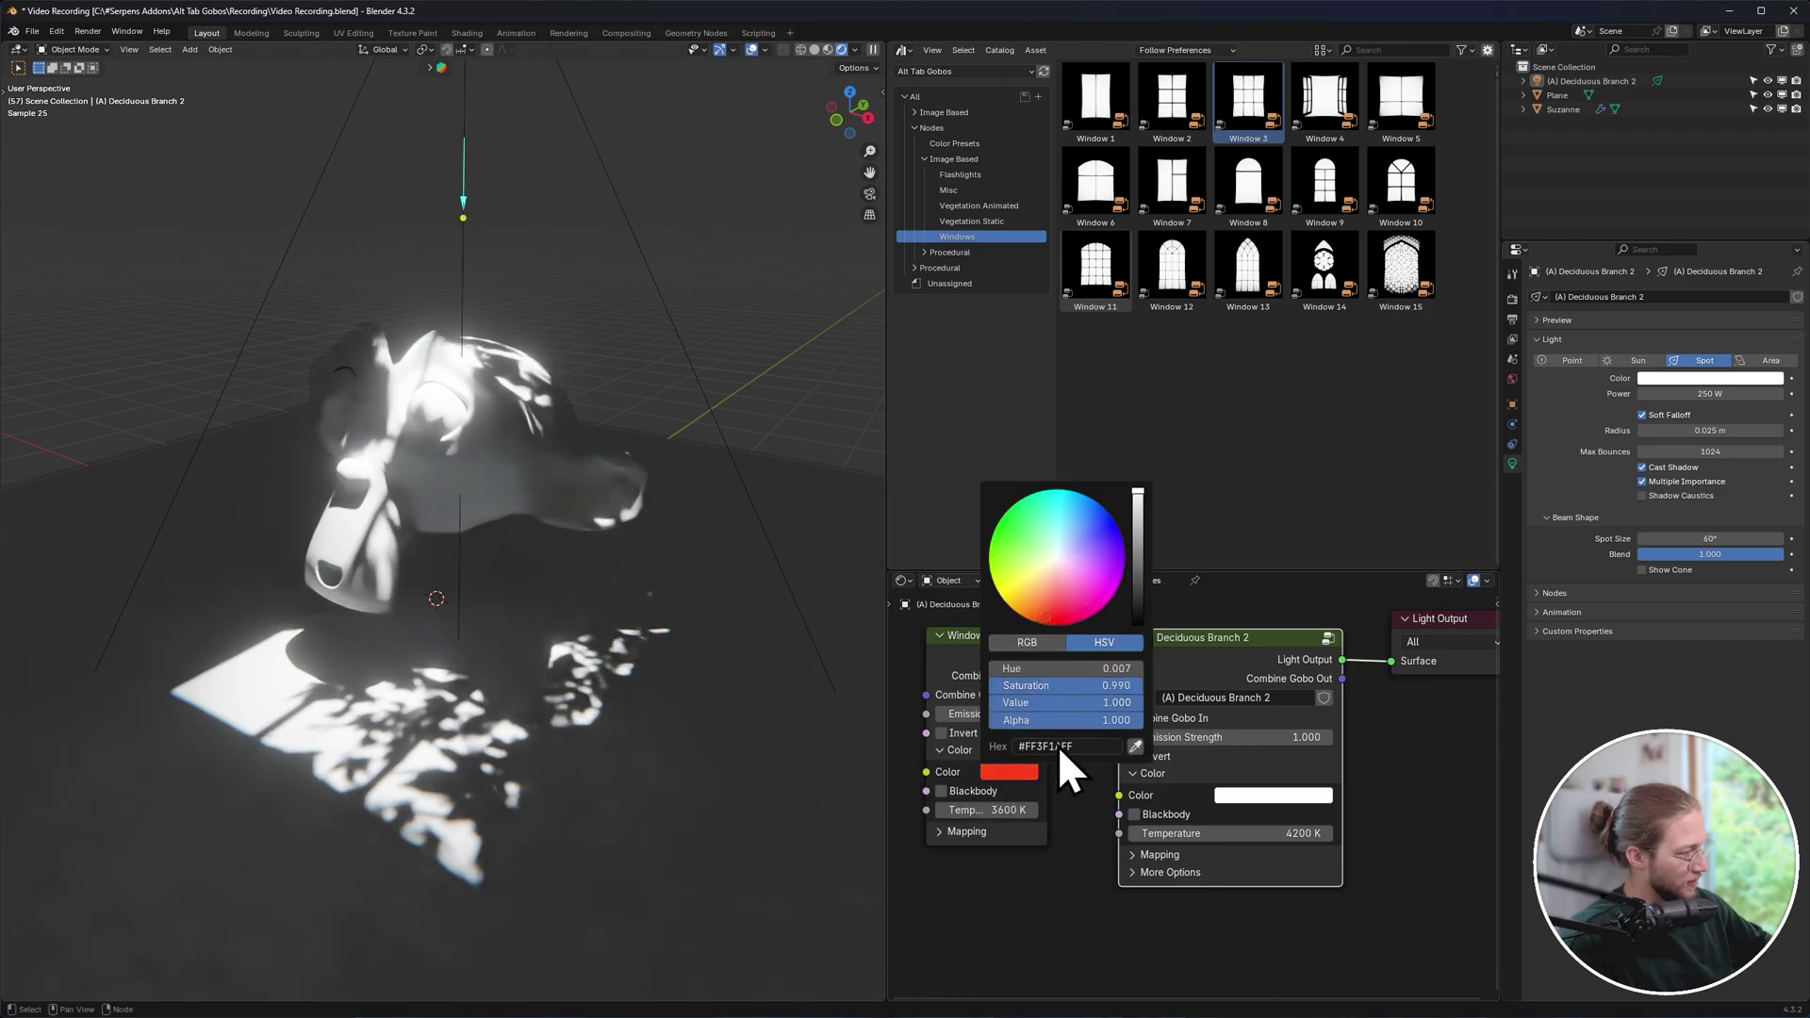
left_click(980, 753)
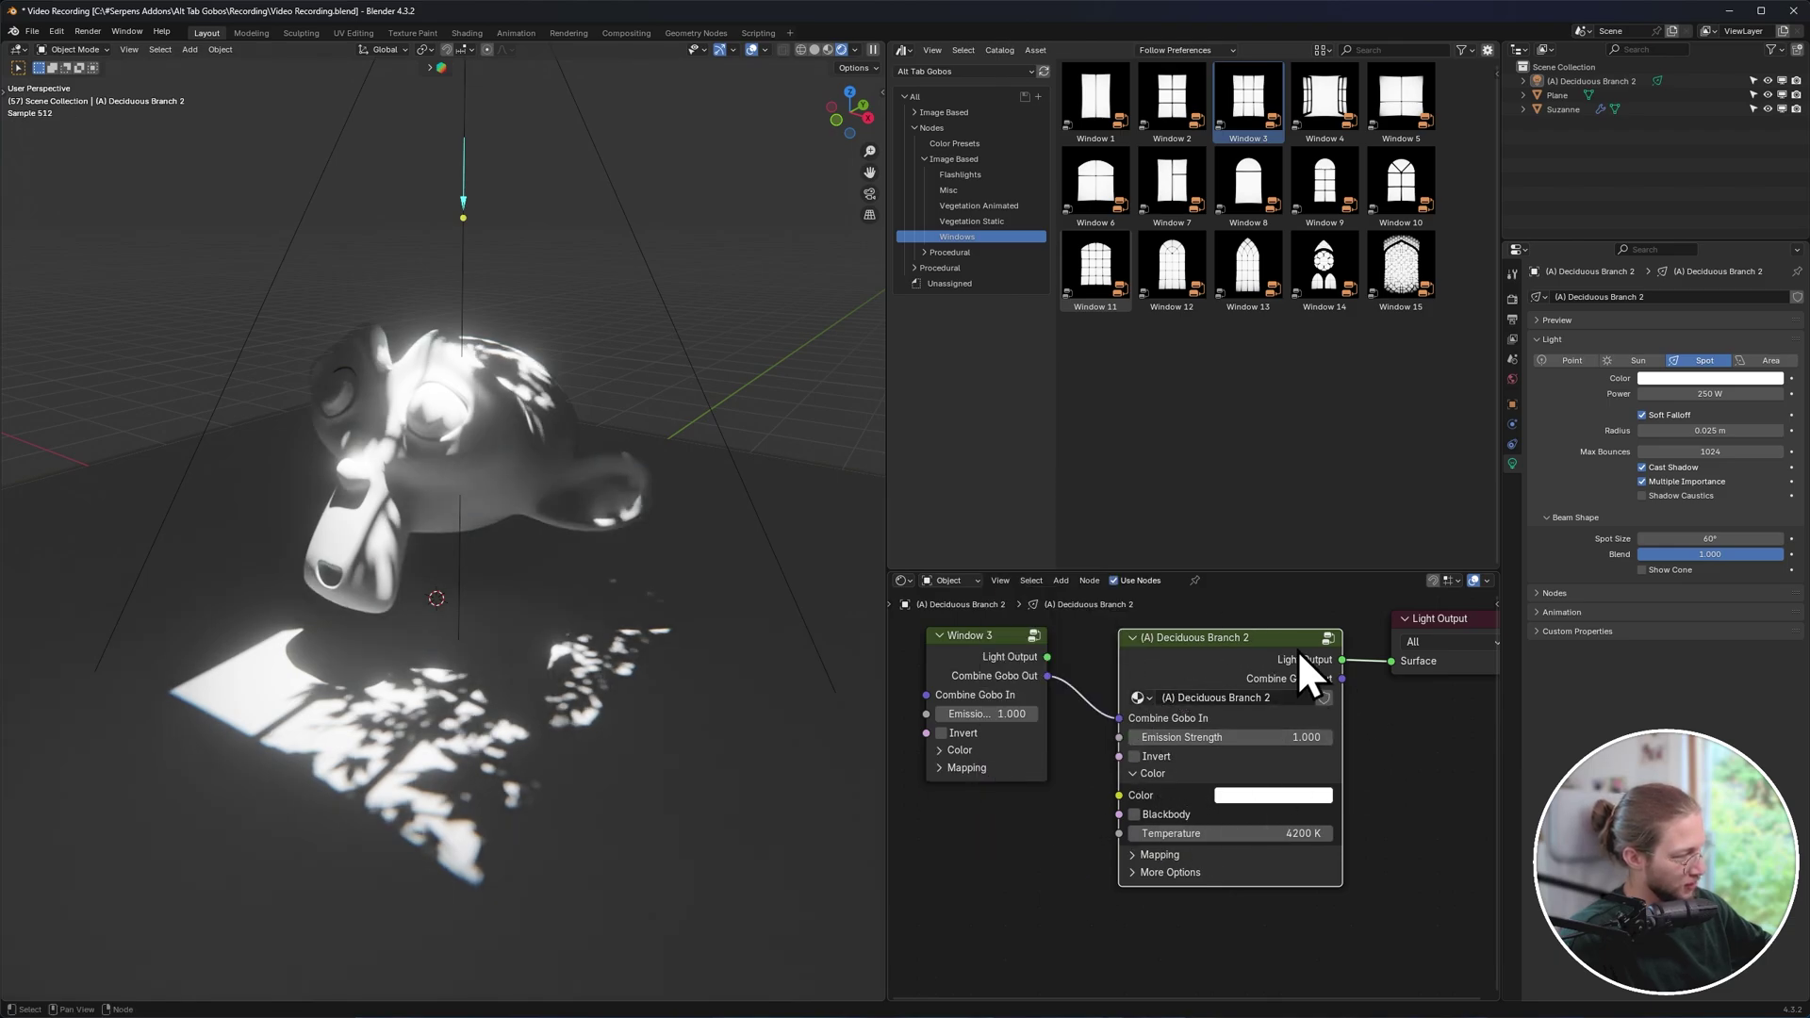
Re-enable Blackbody on the (A) Deciduous Branch 2 node, collapse its Color settings and show the Image Based catalog.
left_click(1150, 814)
middle_click_drag(1146, 809, 1087, 800)
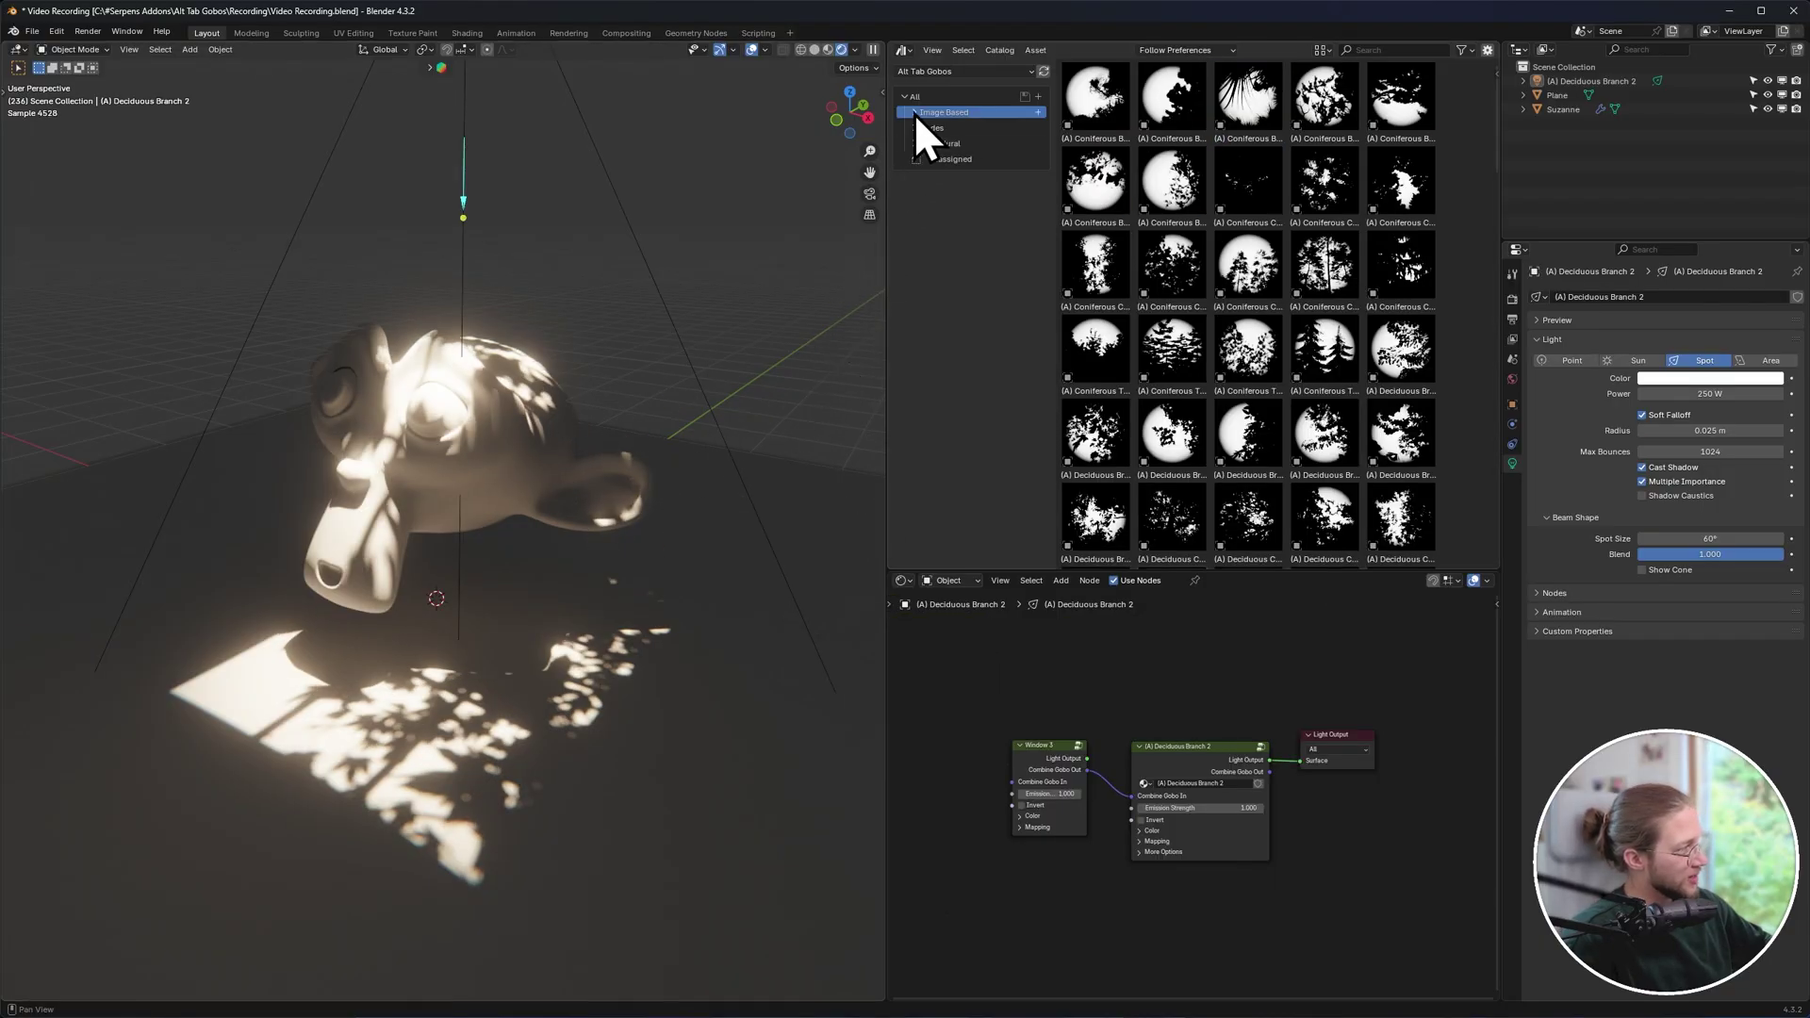
scroll(1119, 682, "up", 3)
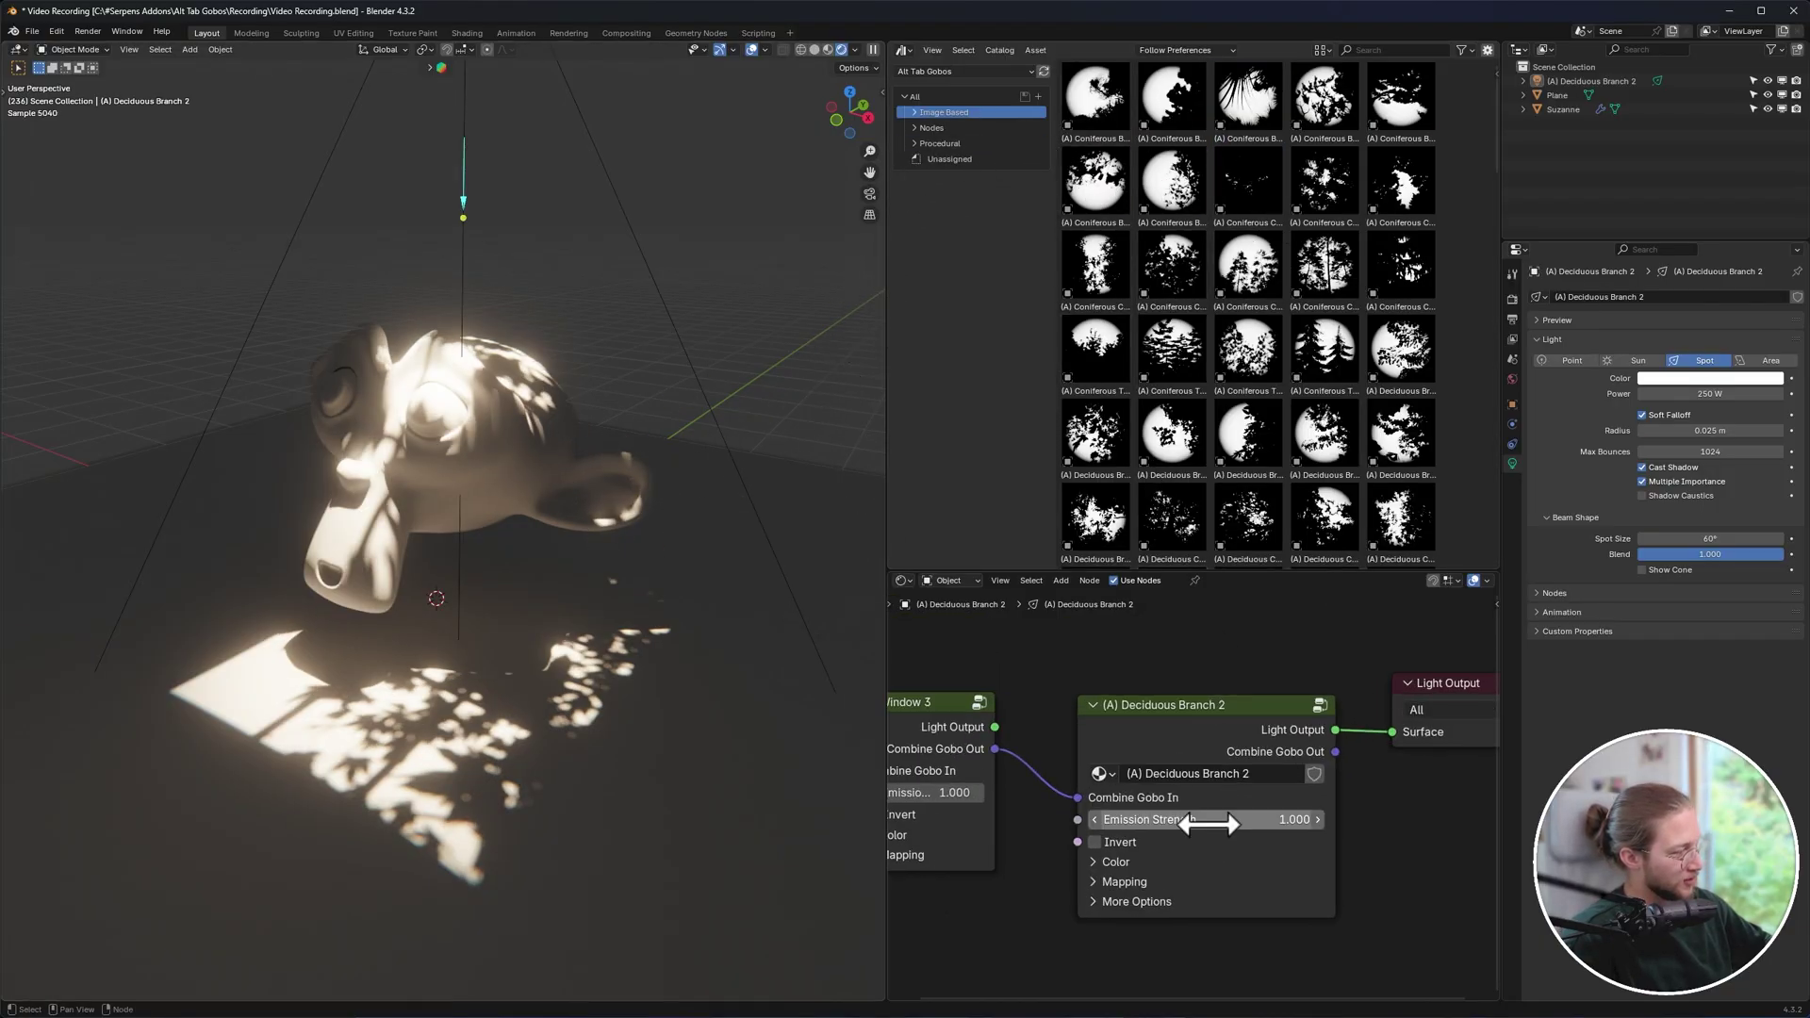
scroll(1103, 693, "down", 3)
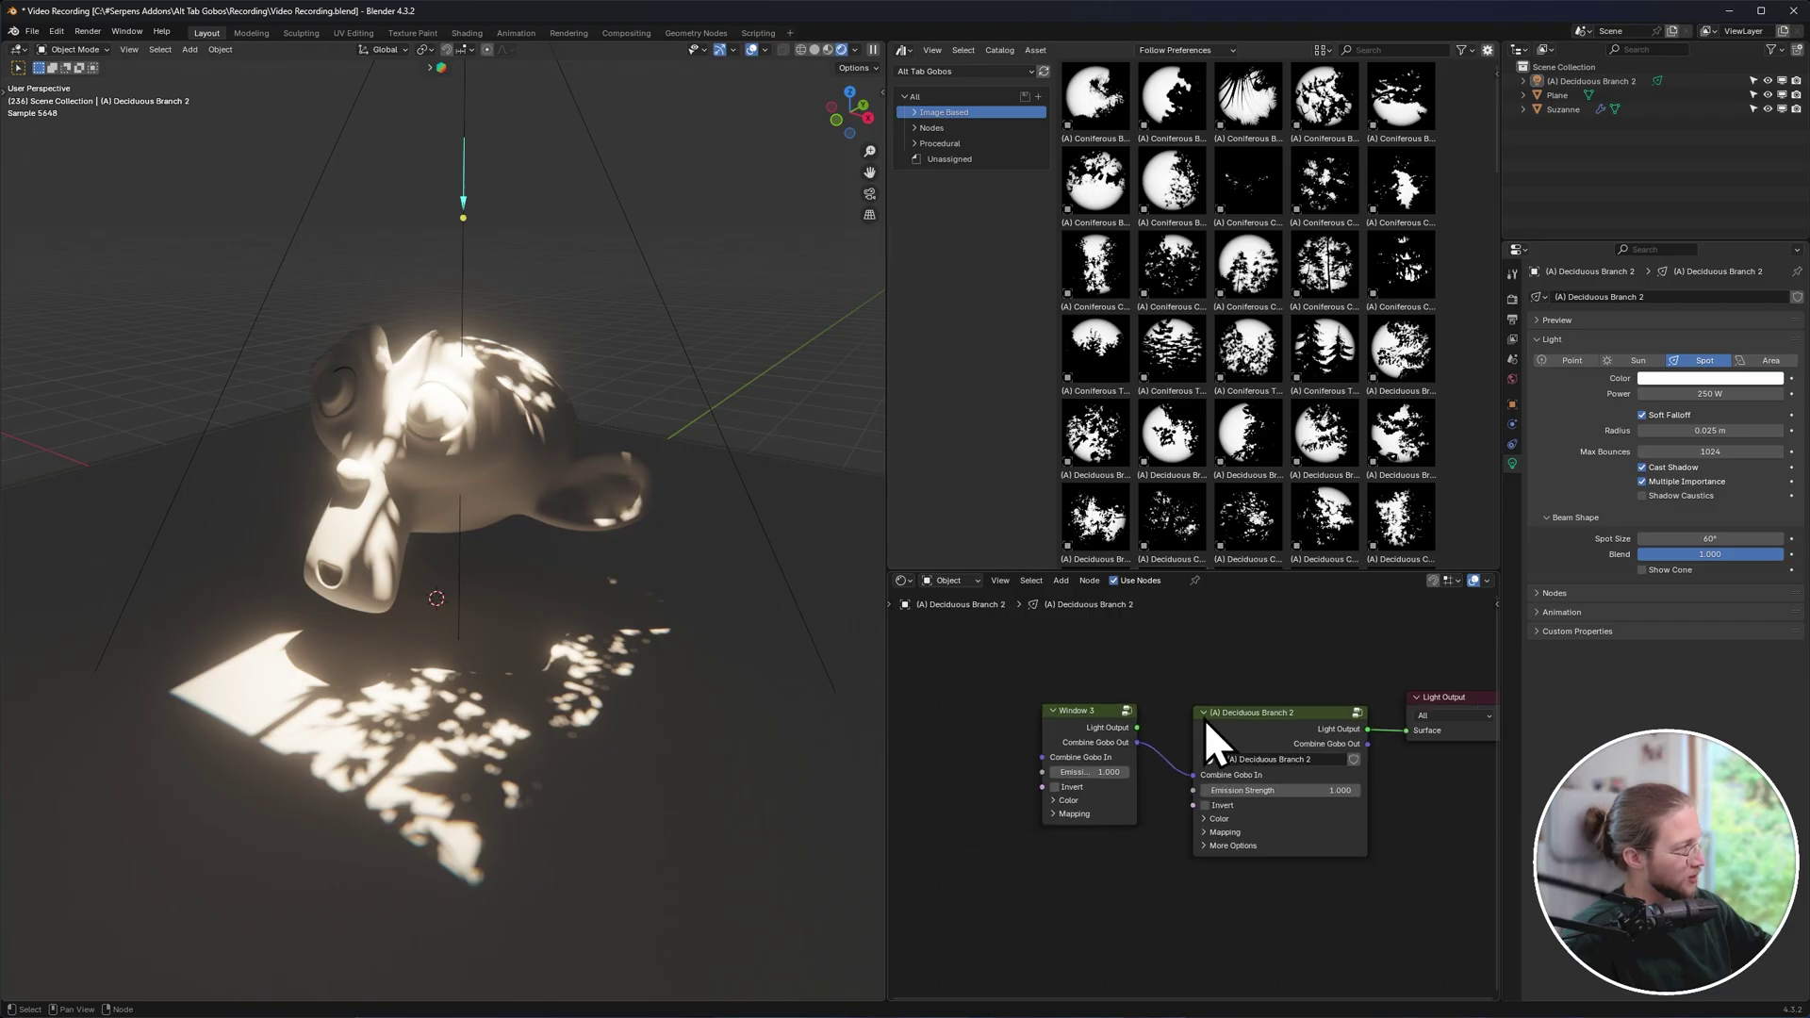
Delete the (A) Deciduous Branch 2 light and place the Noise Pattern 2 light from the Procedural catalog in the scene.
left_click(949, 144)
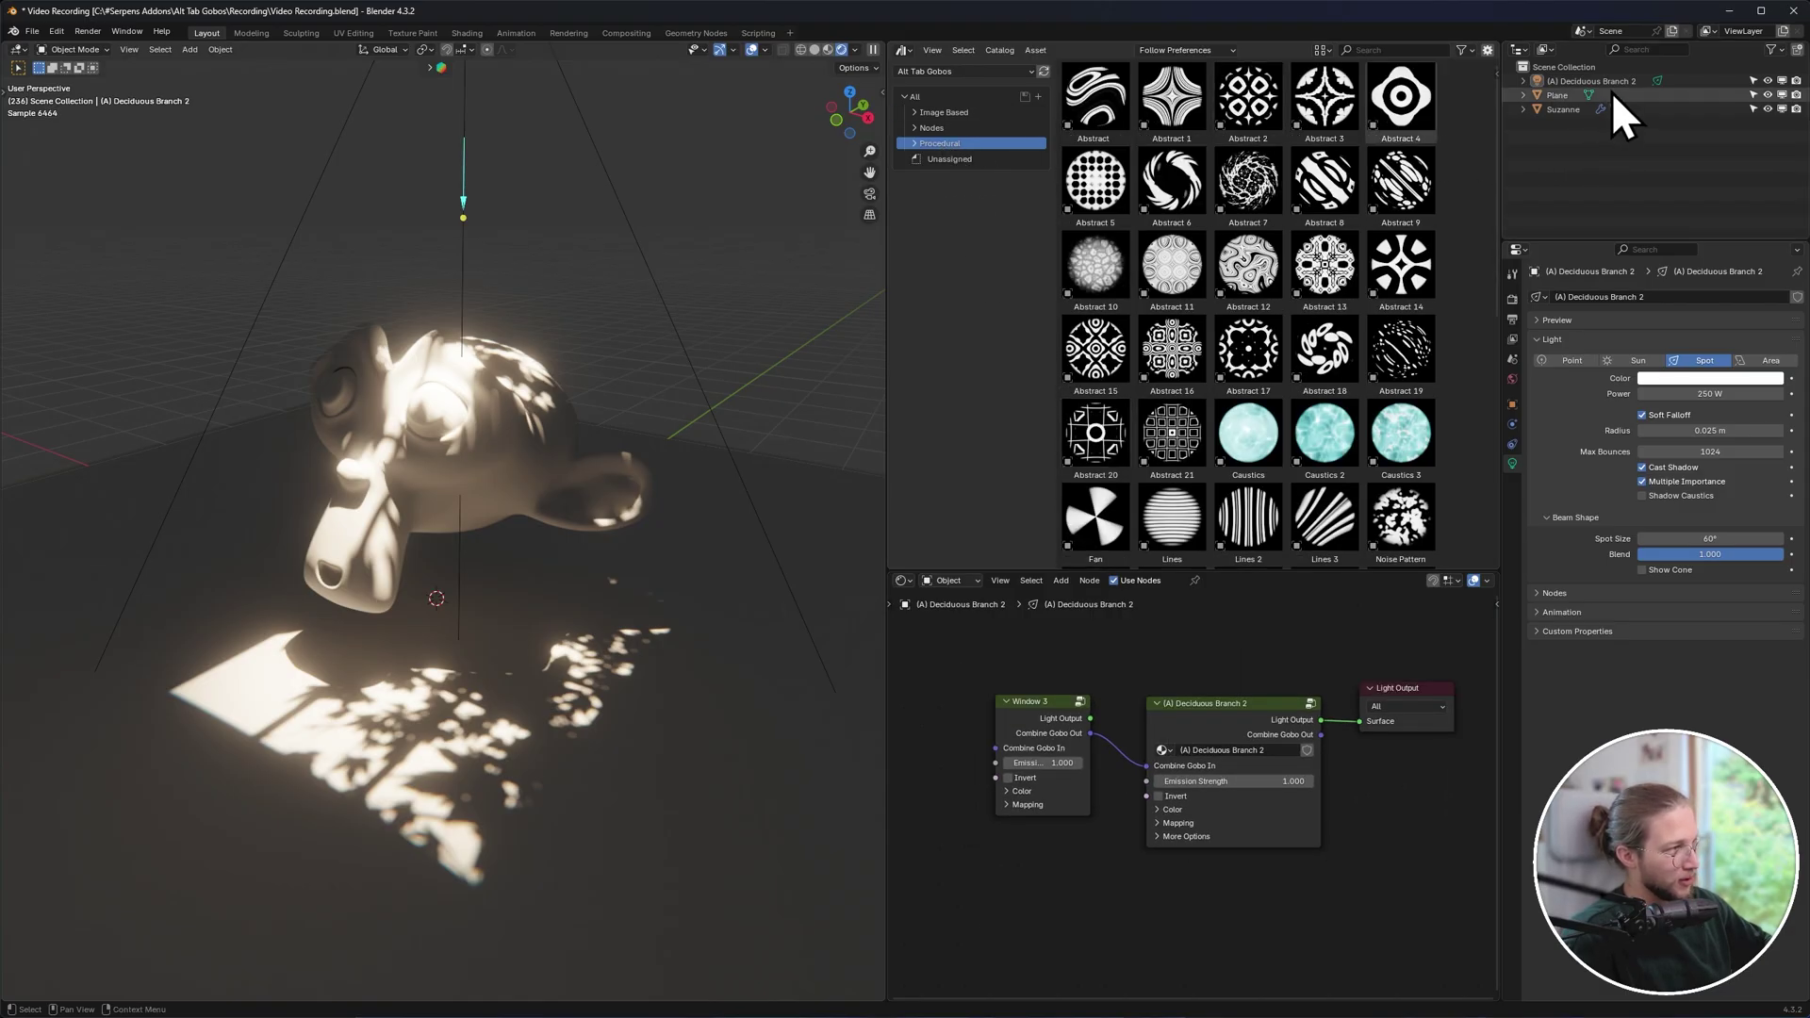
key("Delete")
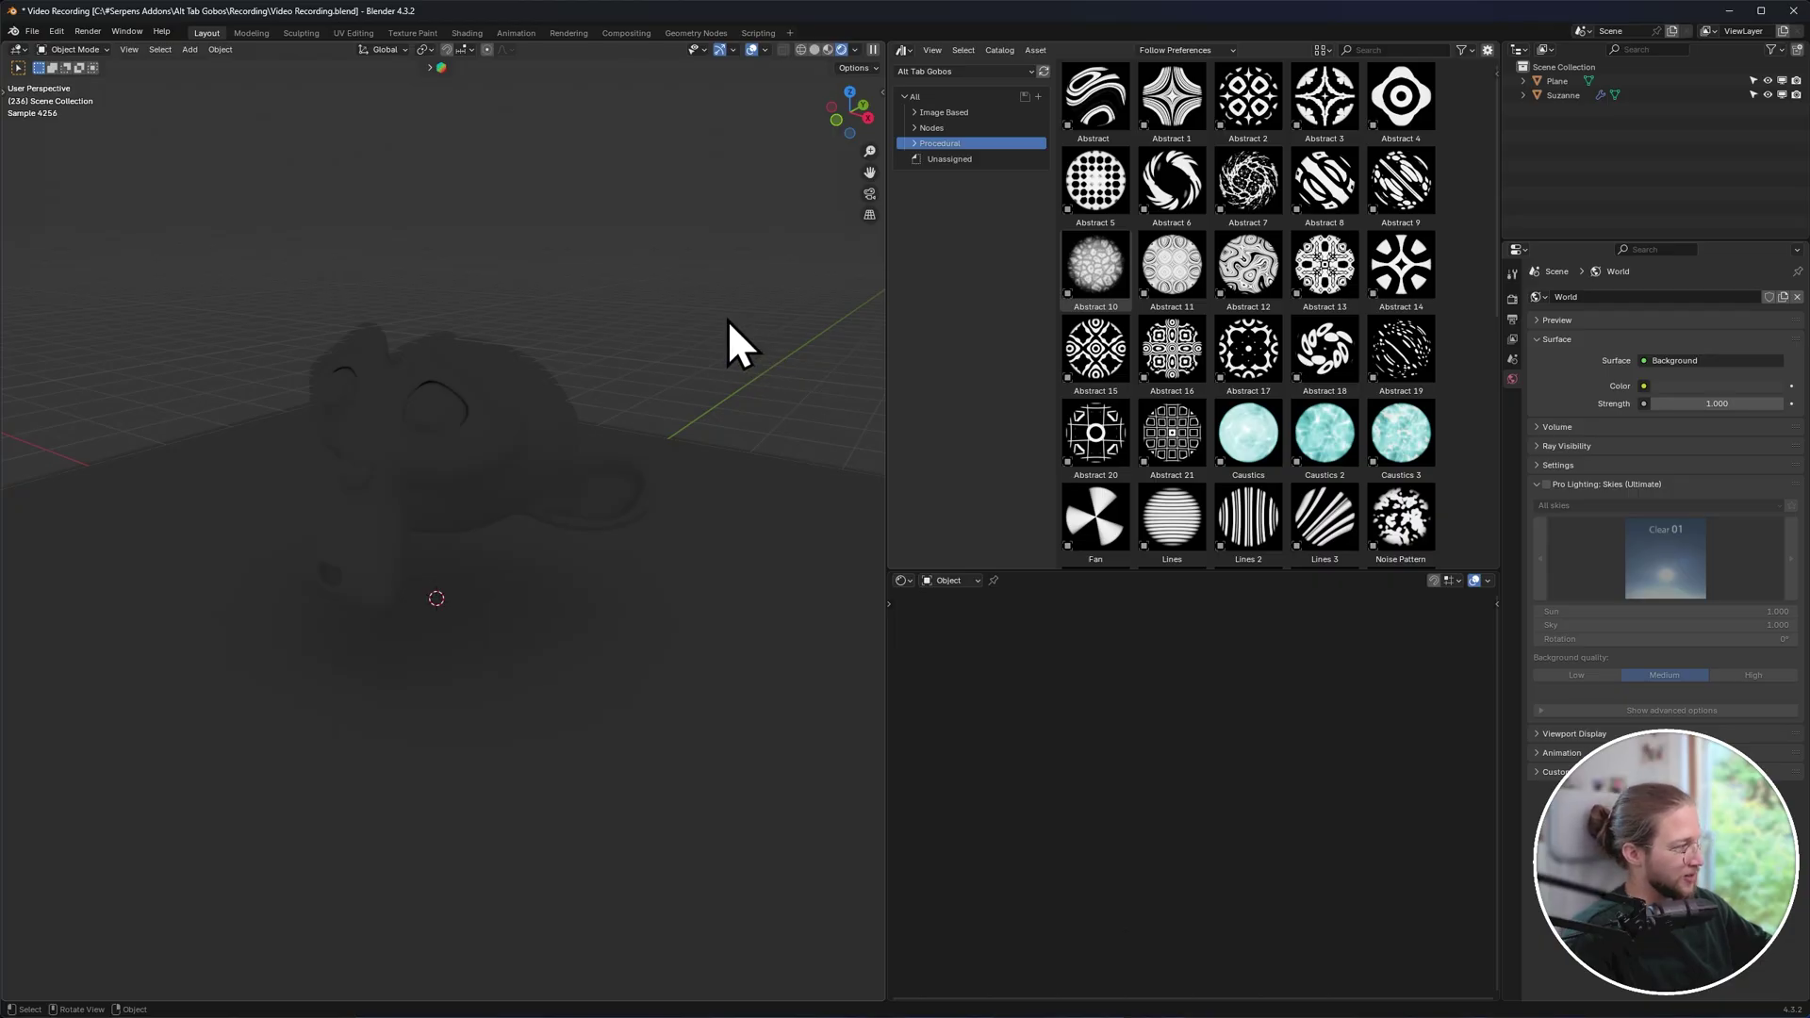
scroll(1478, 377, "down", 5)
scroll(1479, 376, "down", 2)
left_click_drag(1184, 271, 496, 560)
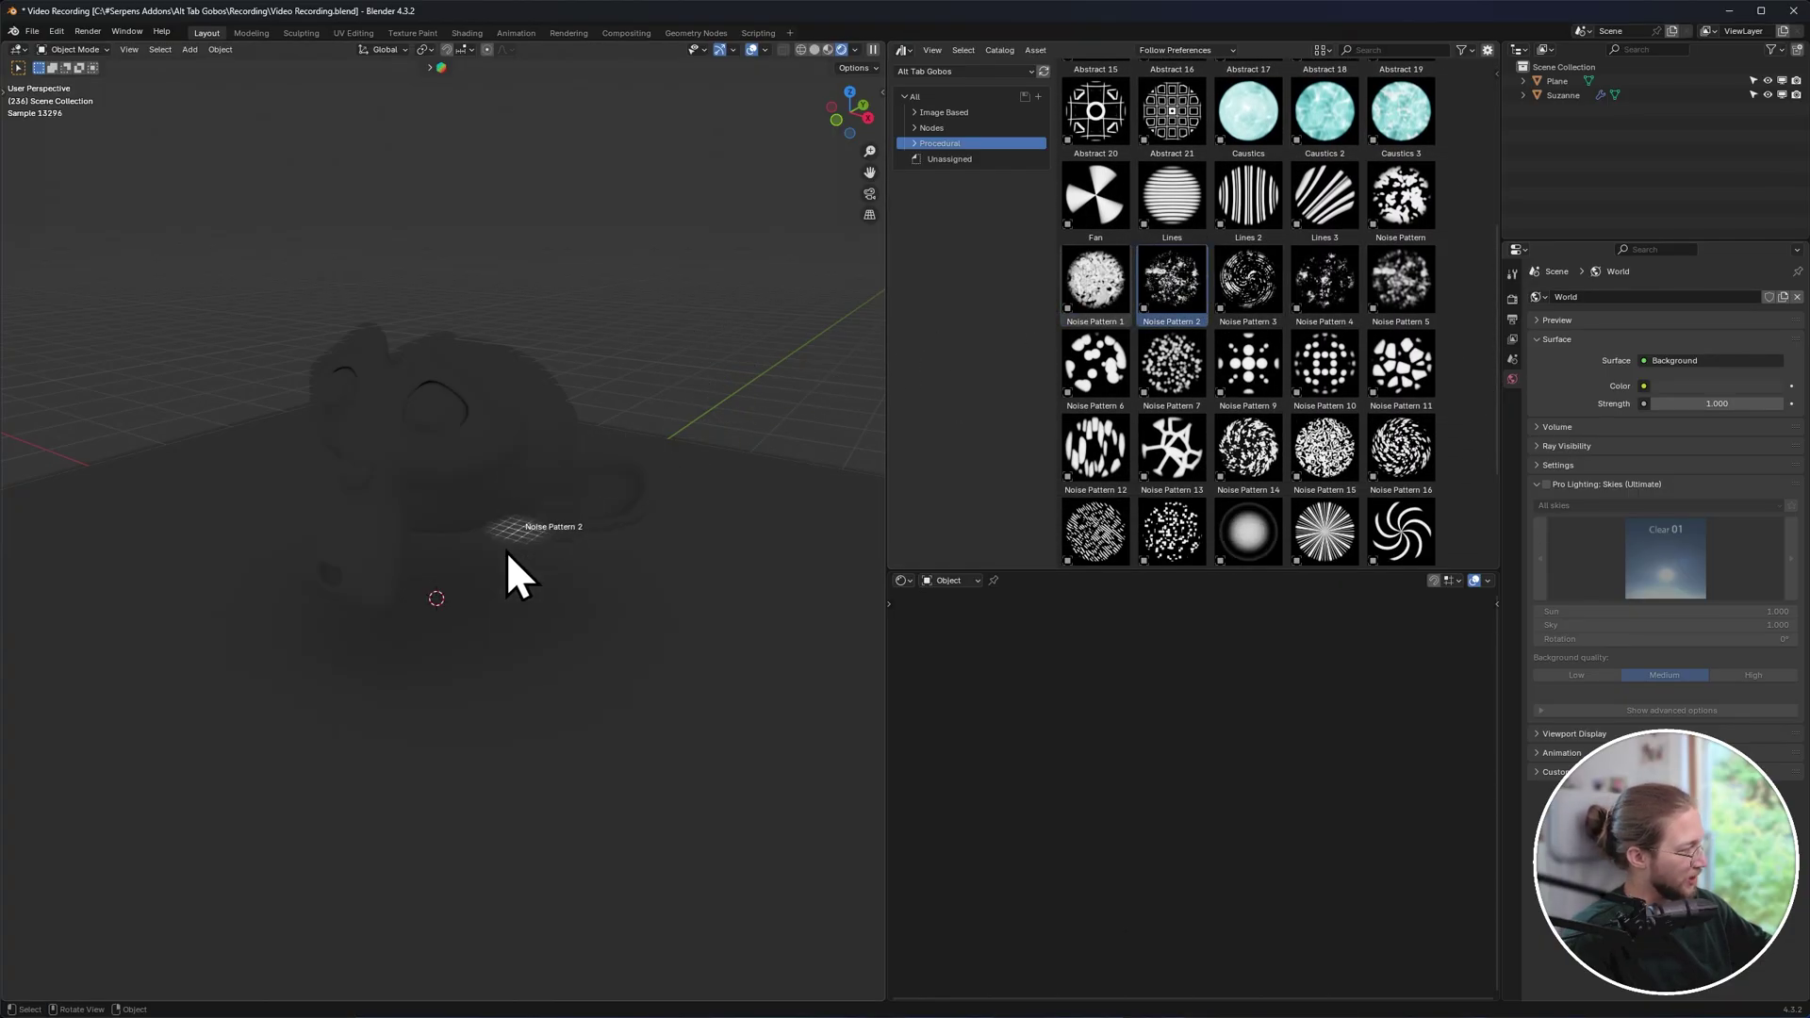
left_click_drag(438, 613, 439, 617)
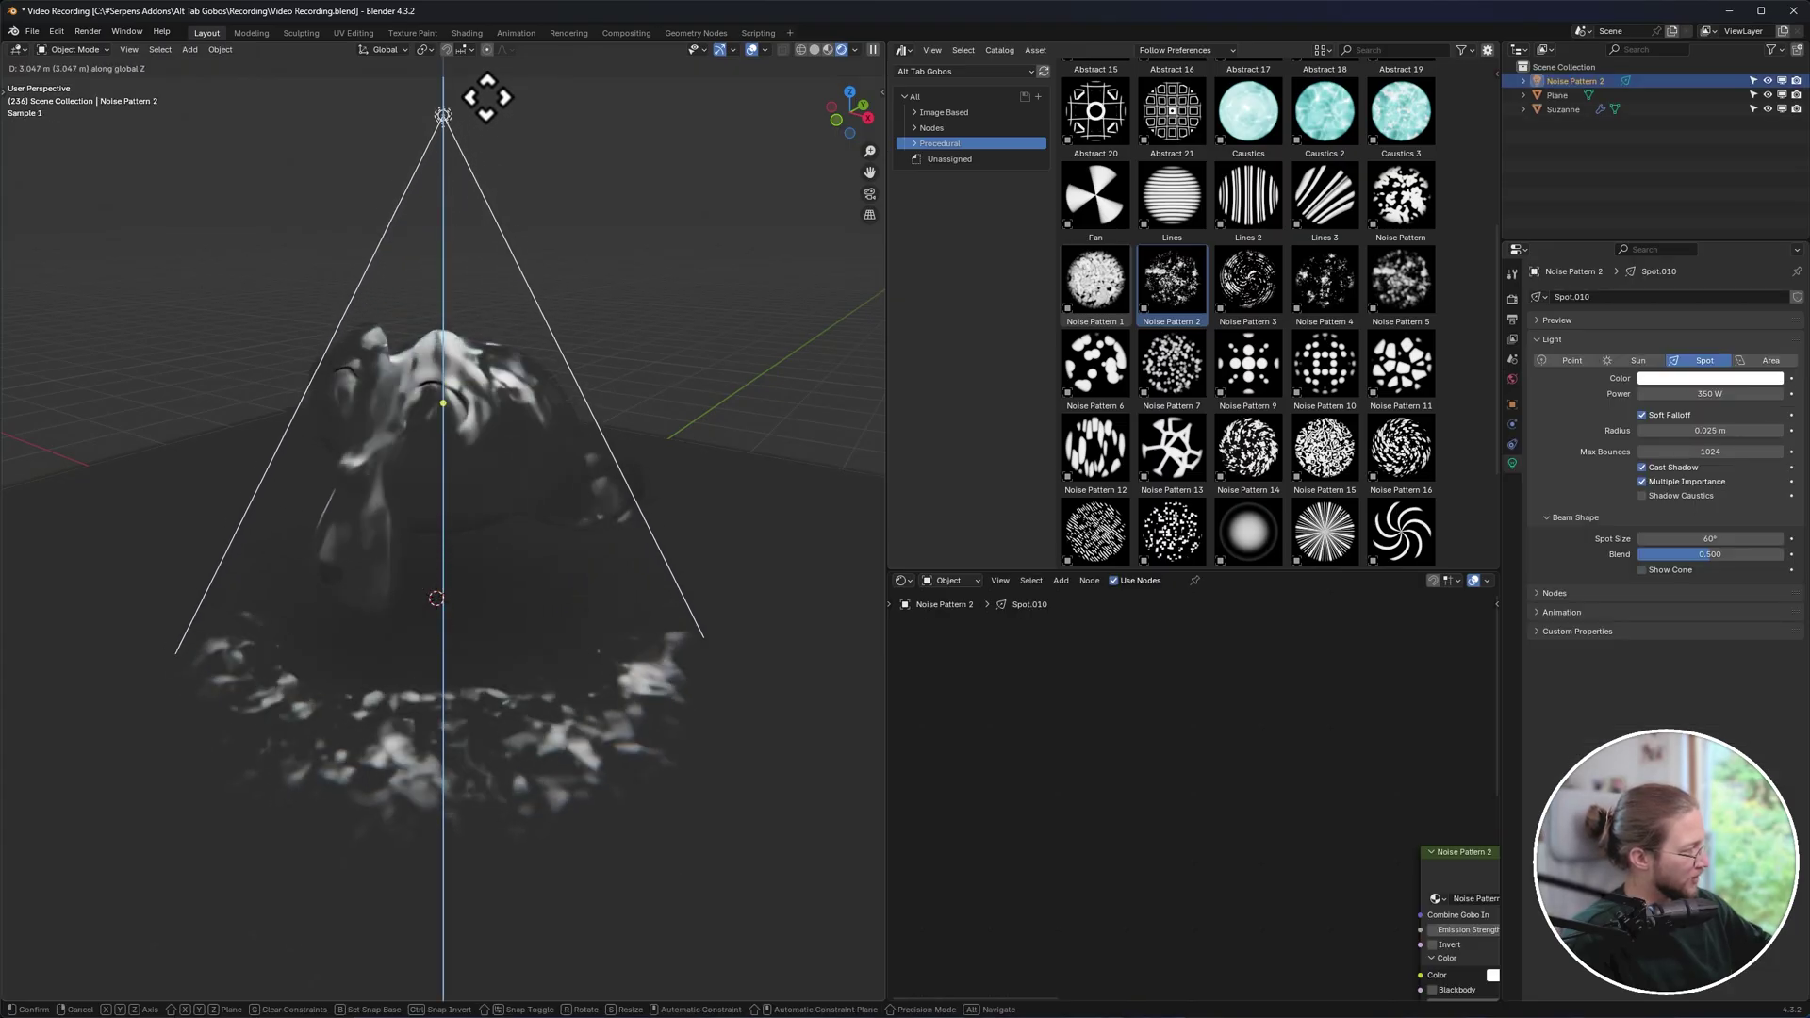
Raise the Noise Pattern 2 light along the Z axis until it sits well above the monkey head.
left_click(536, 151)
key("g")
key("z")
left_click(624, 311)
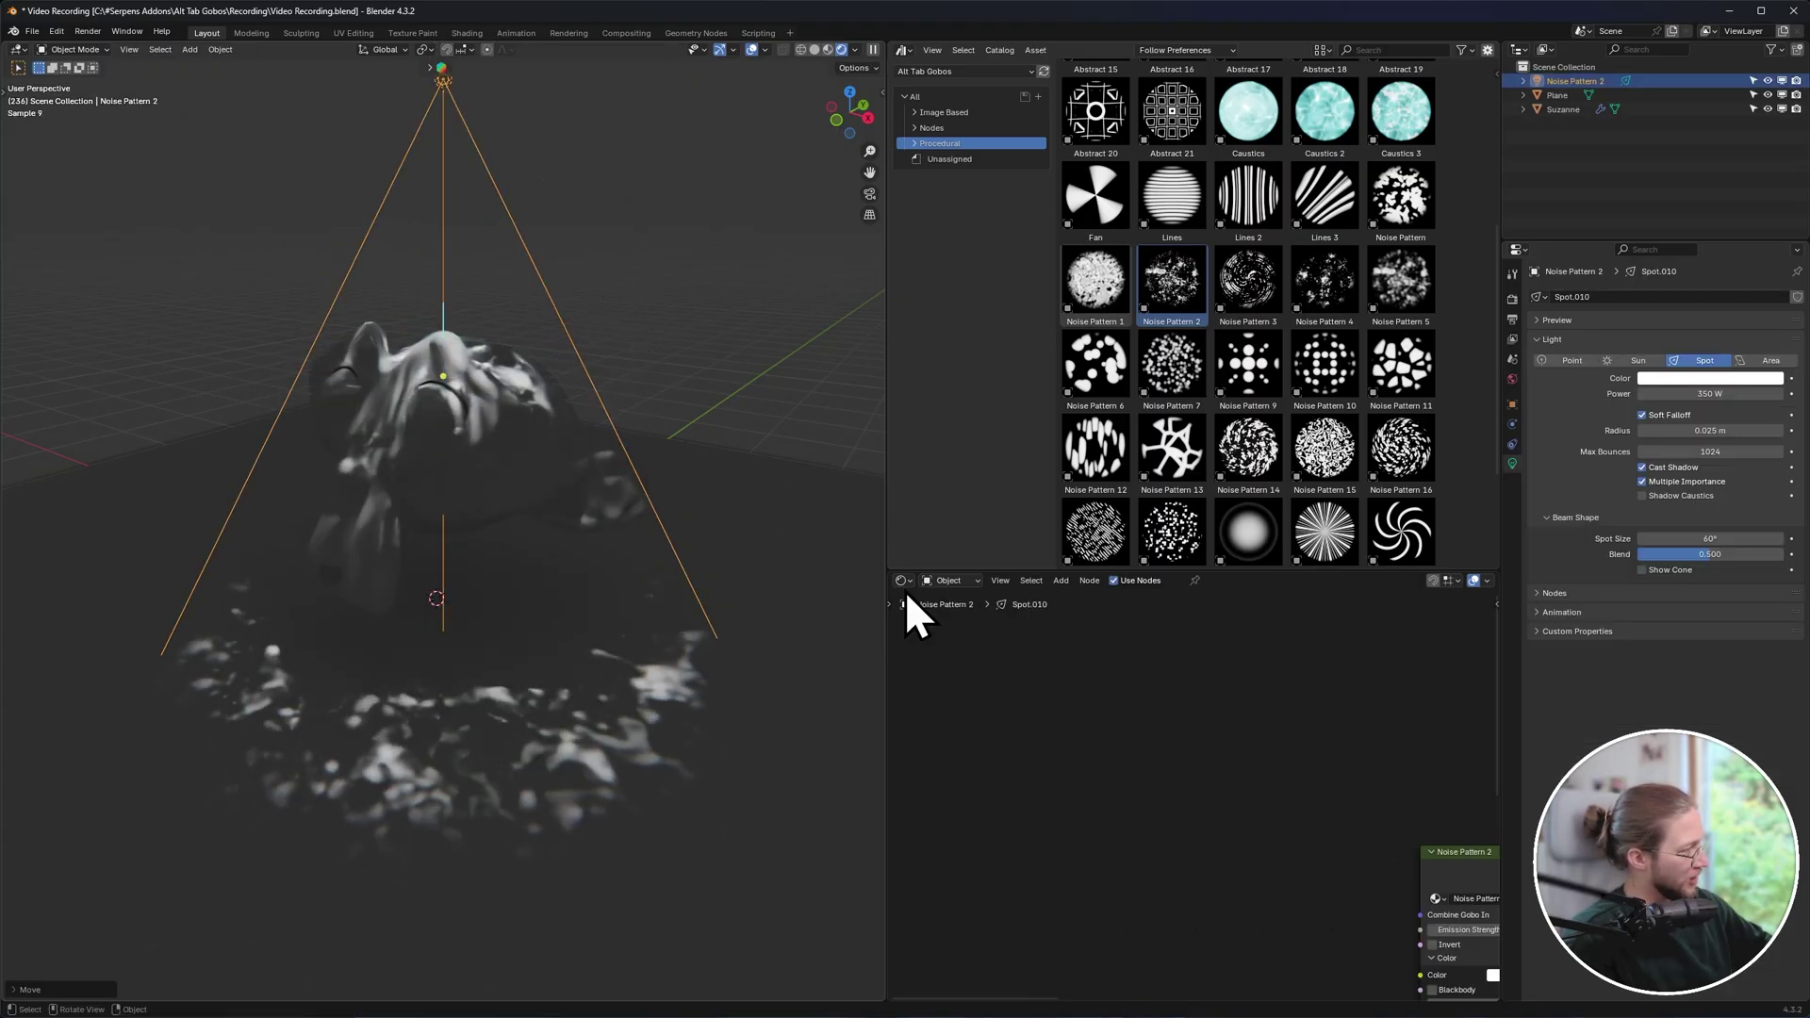
Collapse the Noise Pattern 2 node's option sections and set its Emission Strength to 10.
key("Home")
key("Home")
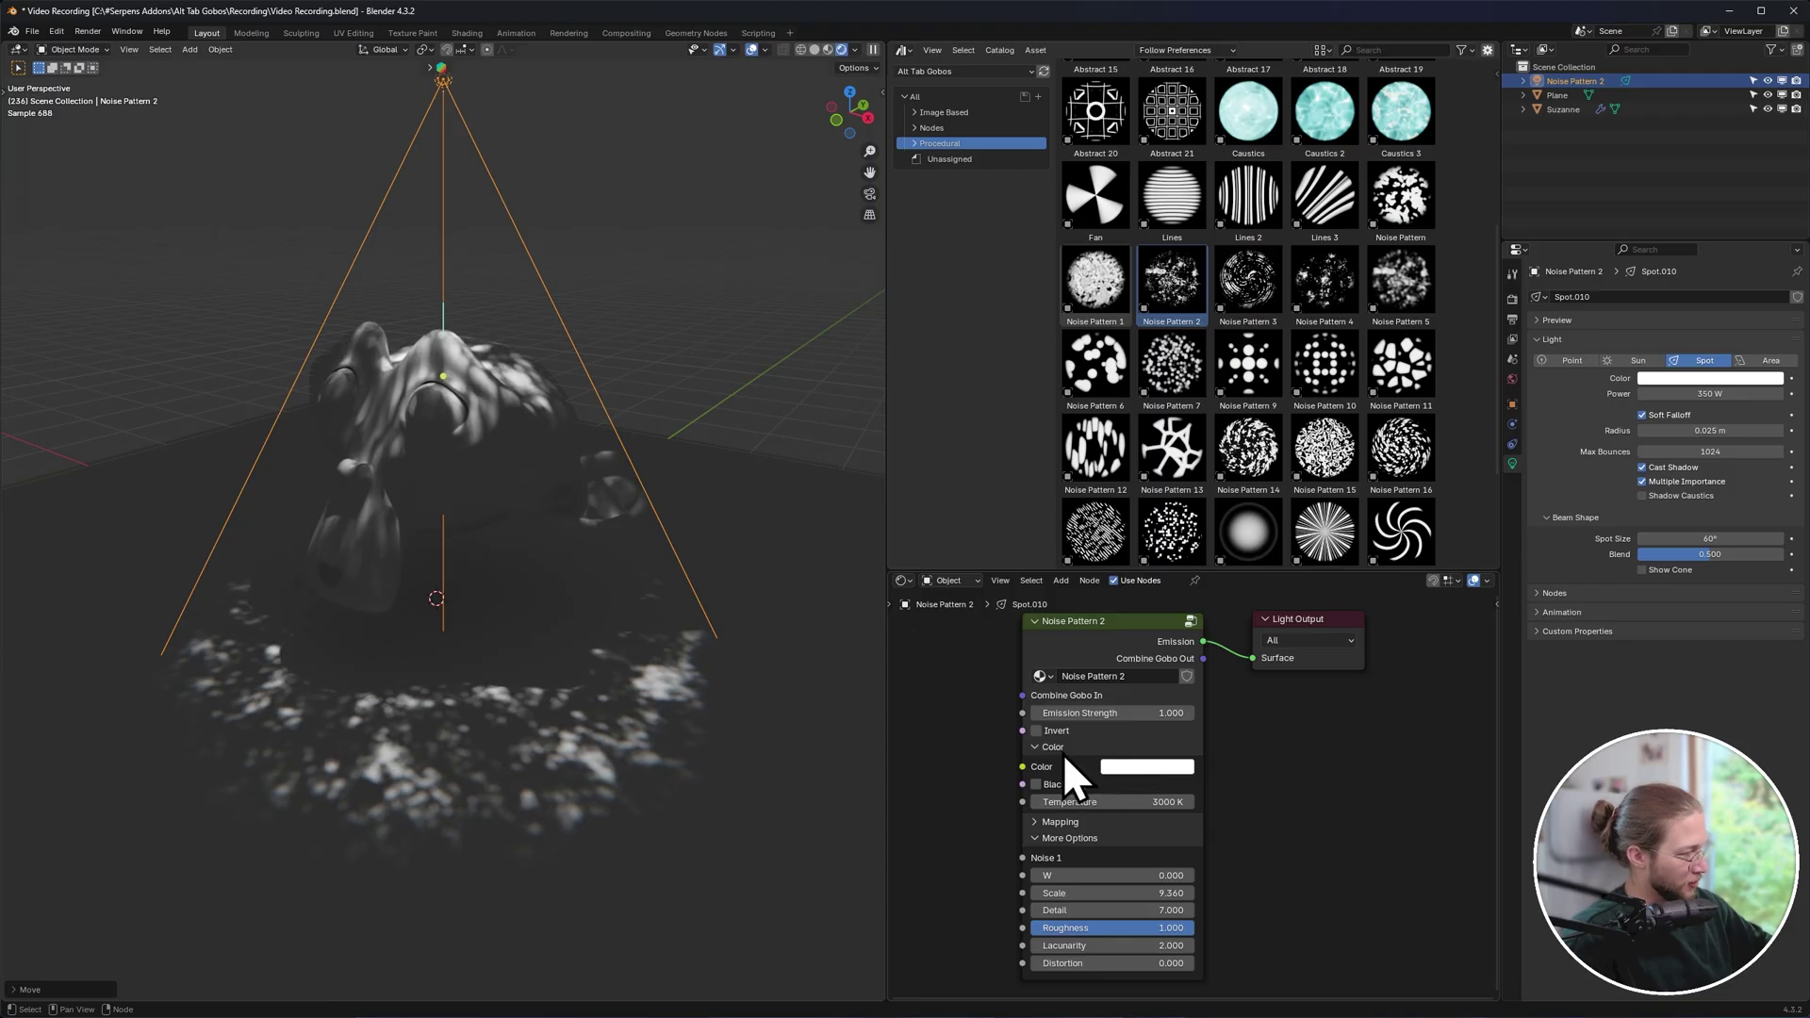
left_click_drag(1062, 752, 1061, 782)
left_click_drag(1112, 713, 1235, 712)
left_click(1129, 717)
type("10")
key("Return")
left_click(755, 343)
left_click(613, 425)
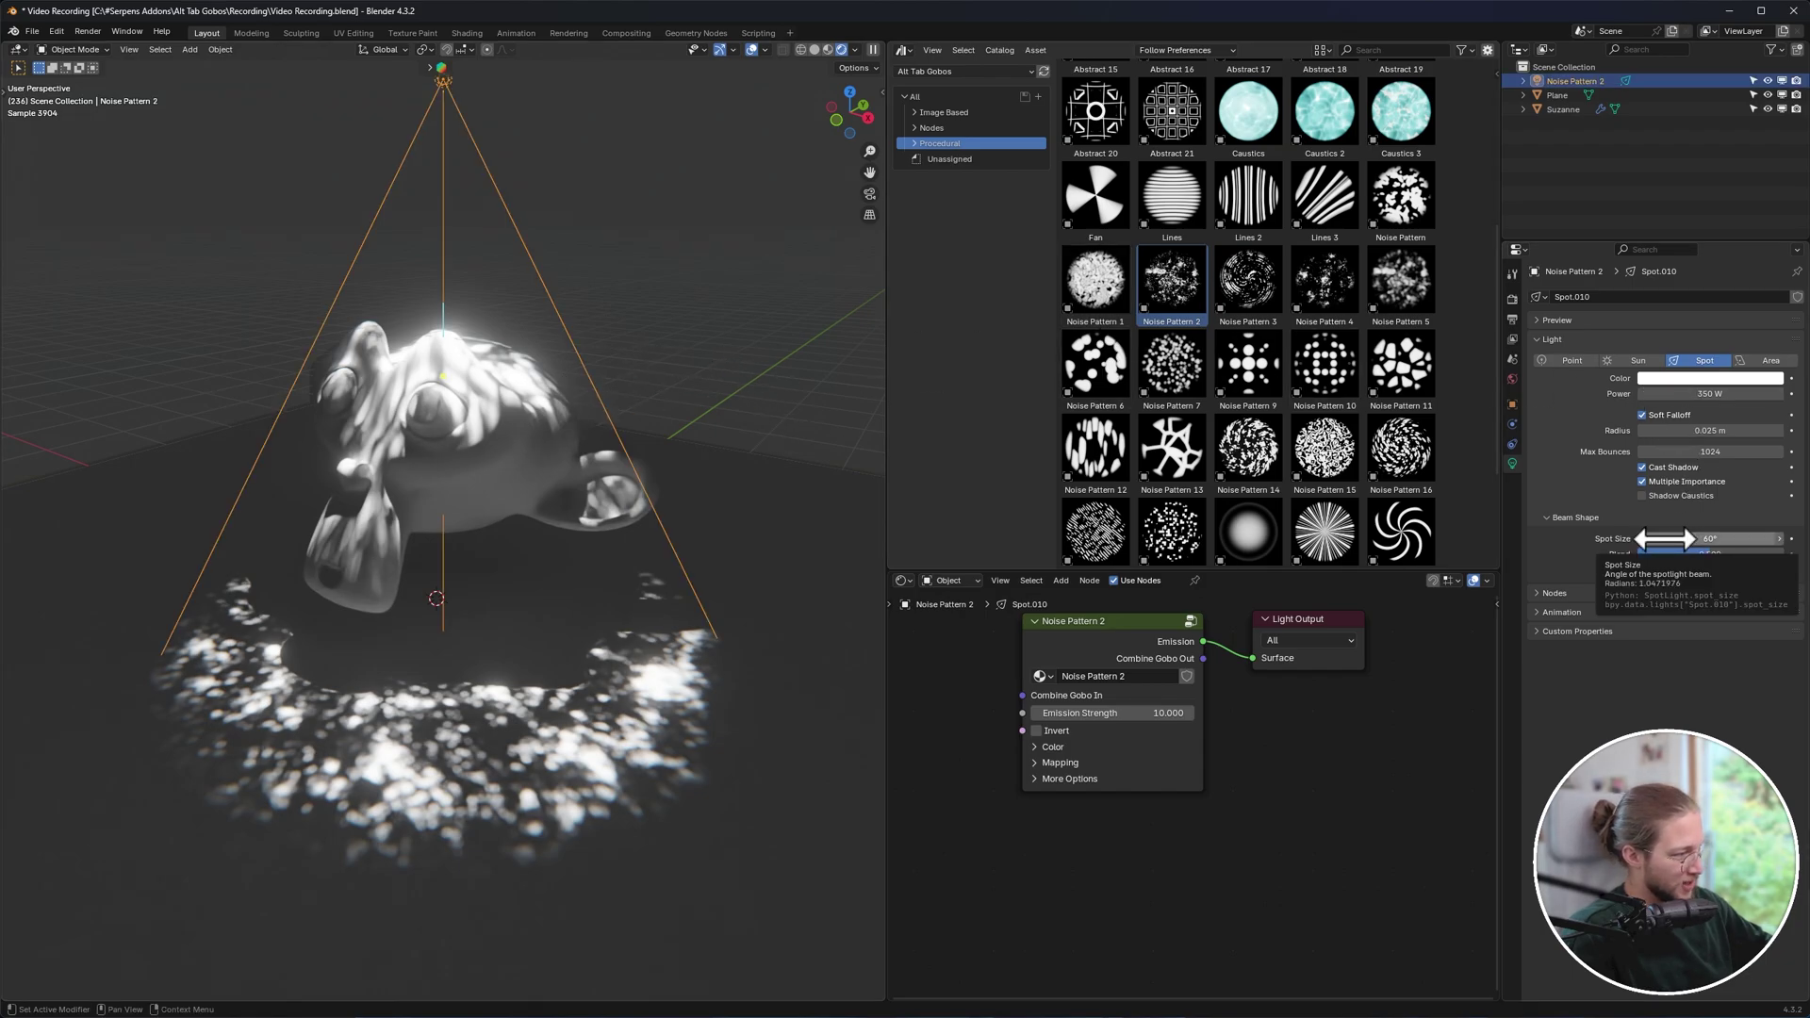
Widen the Noise Pattern 2 light's Spot Size to 125° and deselect the light.
scroll(768, 556, "down", 4)
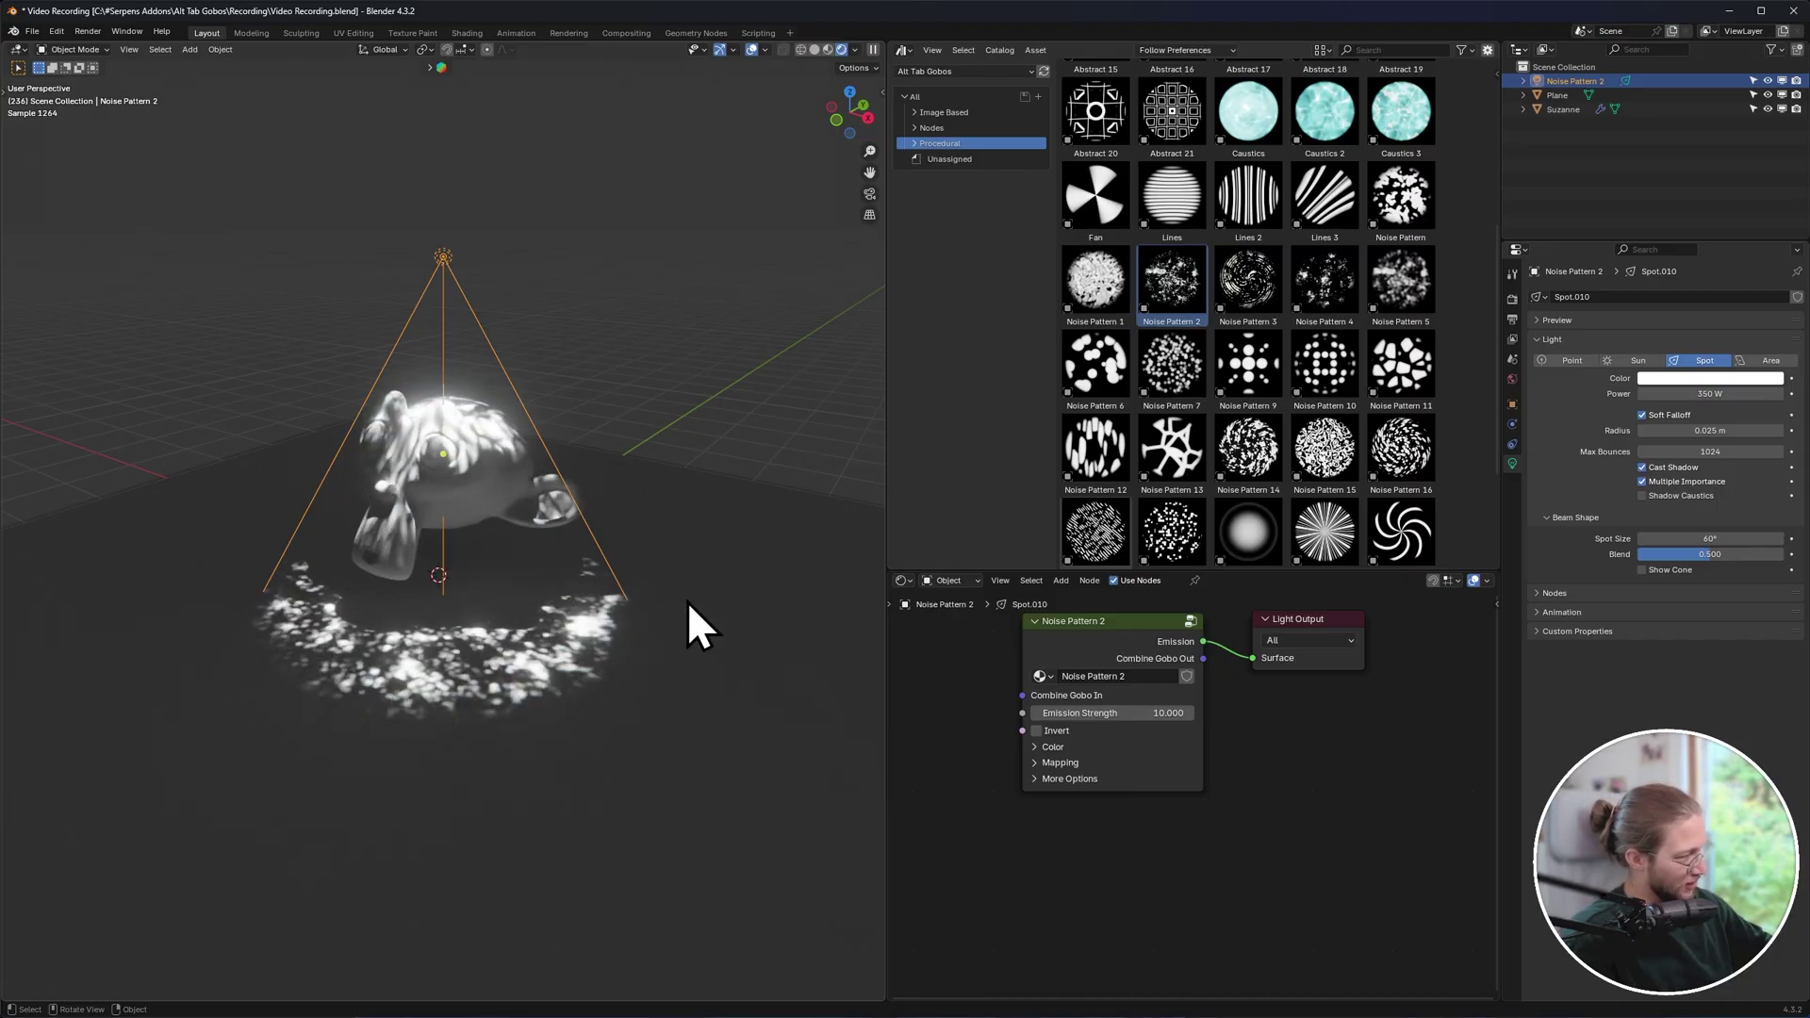
left_click_drag(1697, 538, 1782, 538)
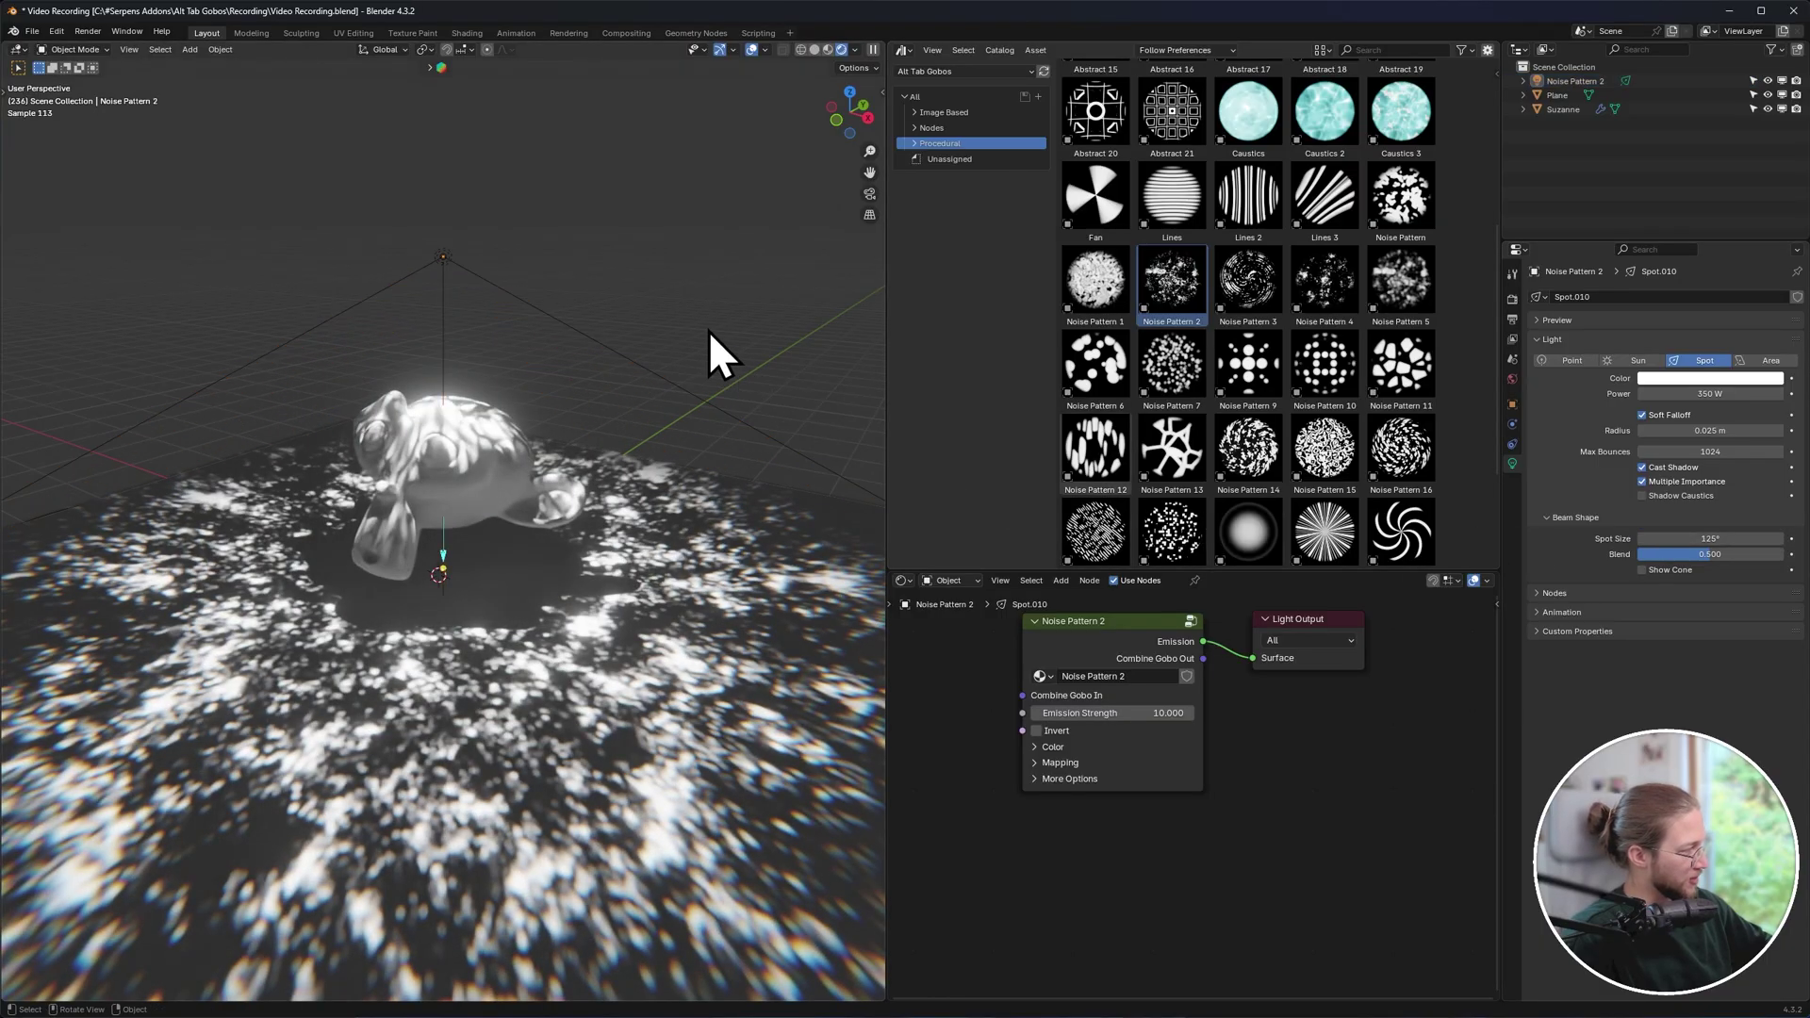
scroll(709, 335, "up", 4)
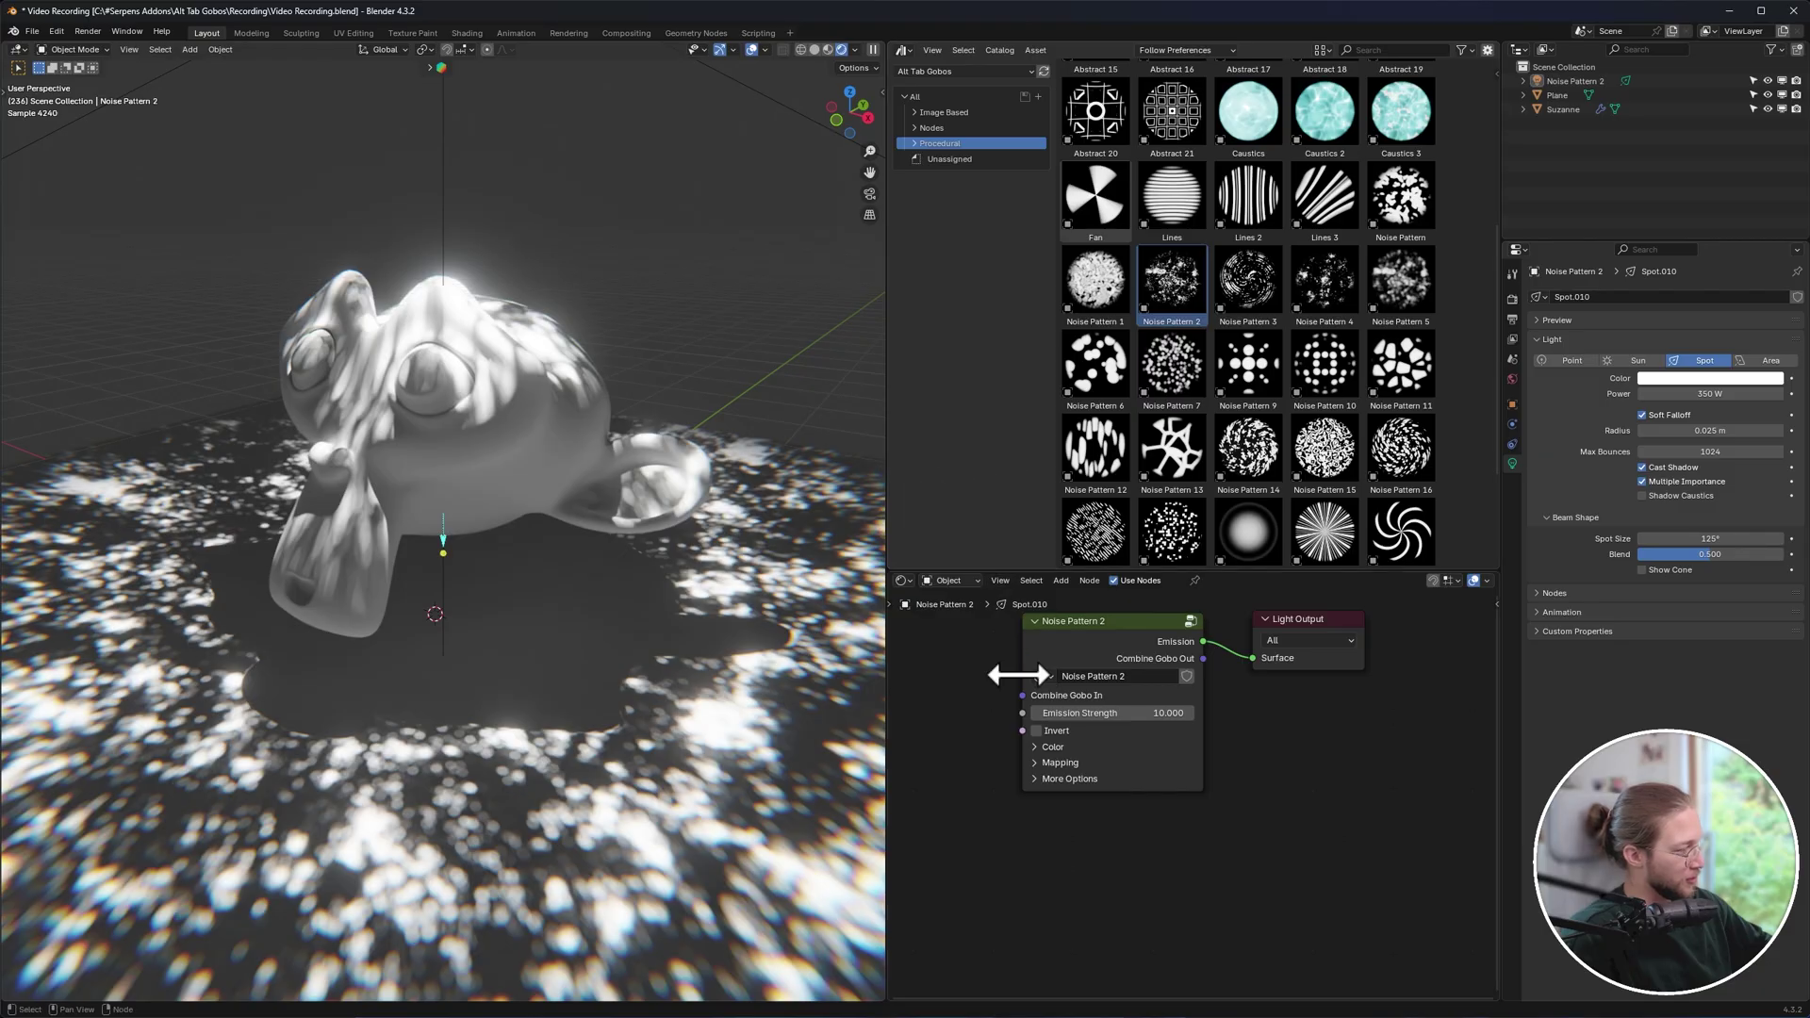
Expand More Options on the Noise Pattern 2 node and try changing the noise's W value.
scroll(1056, 826, "up", 2)
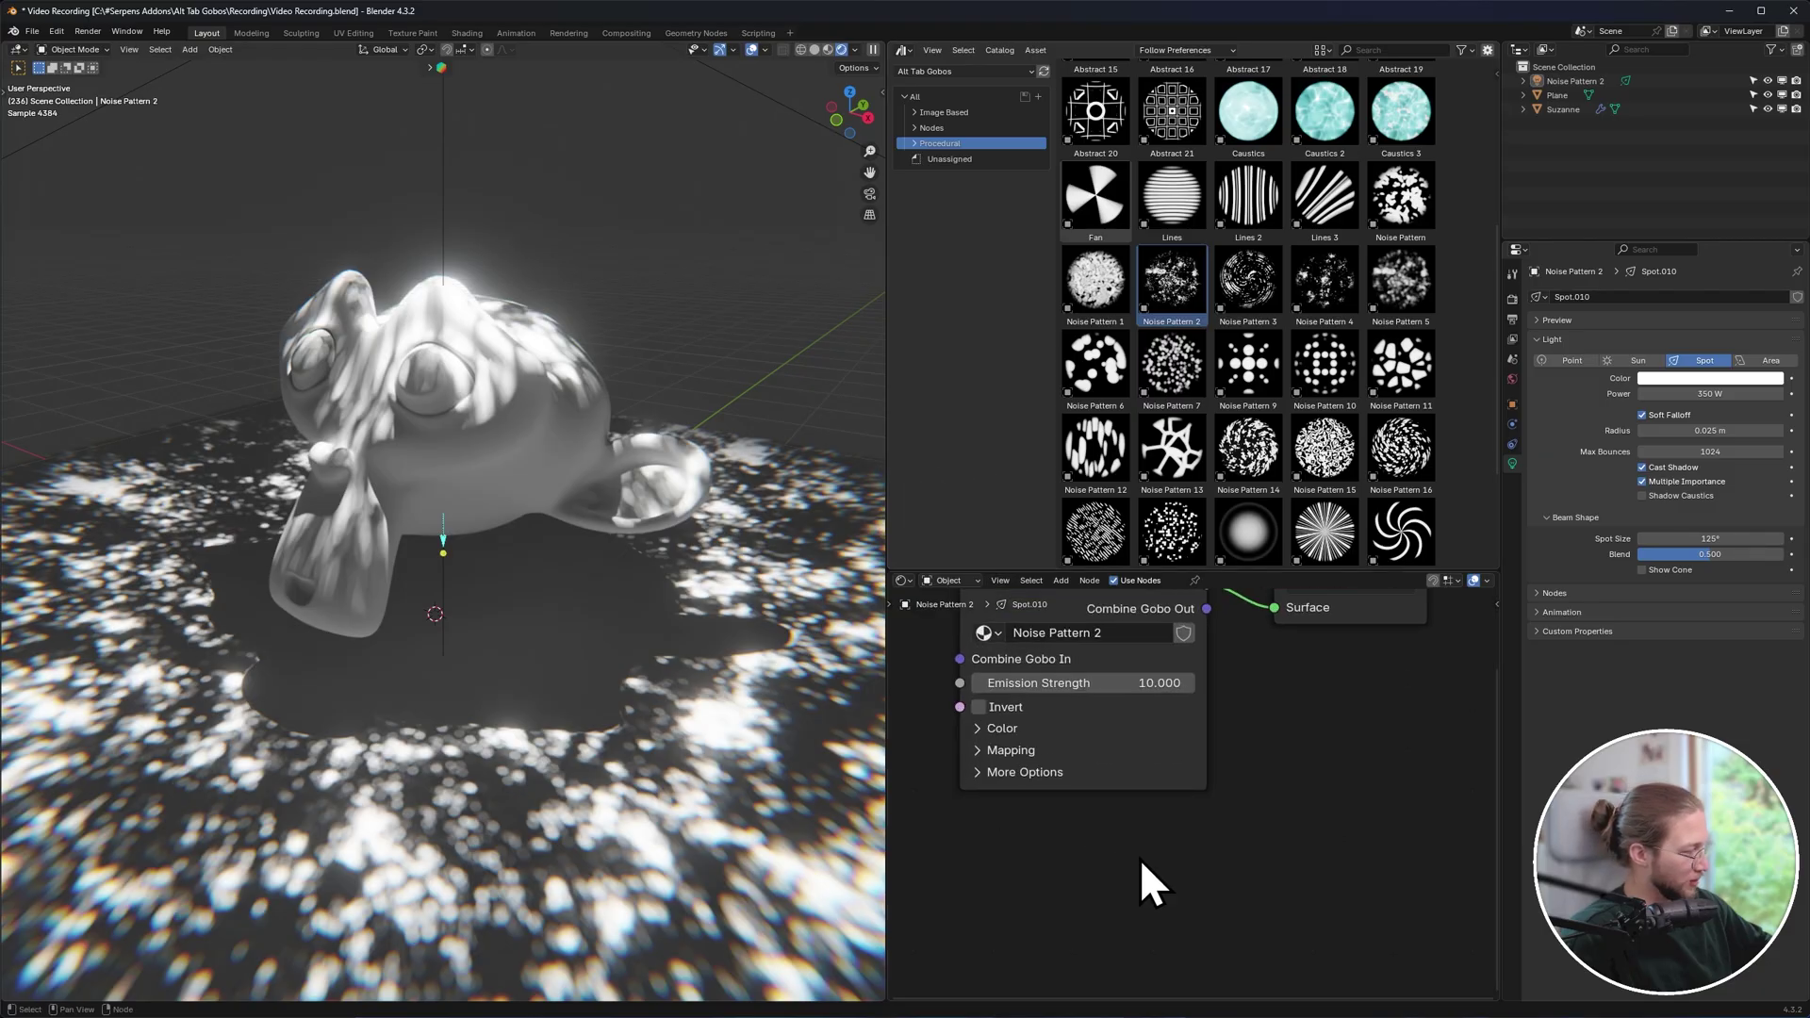
left_click(986, 773)
middle_click_drag(1069, 769, 1270, 607)
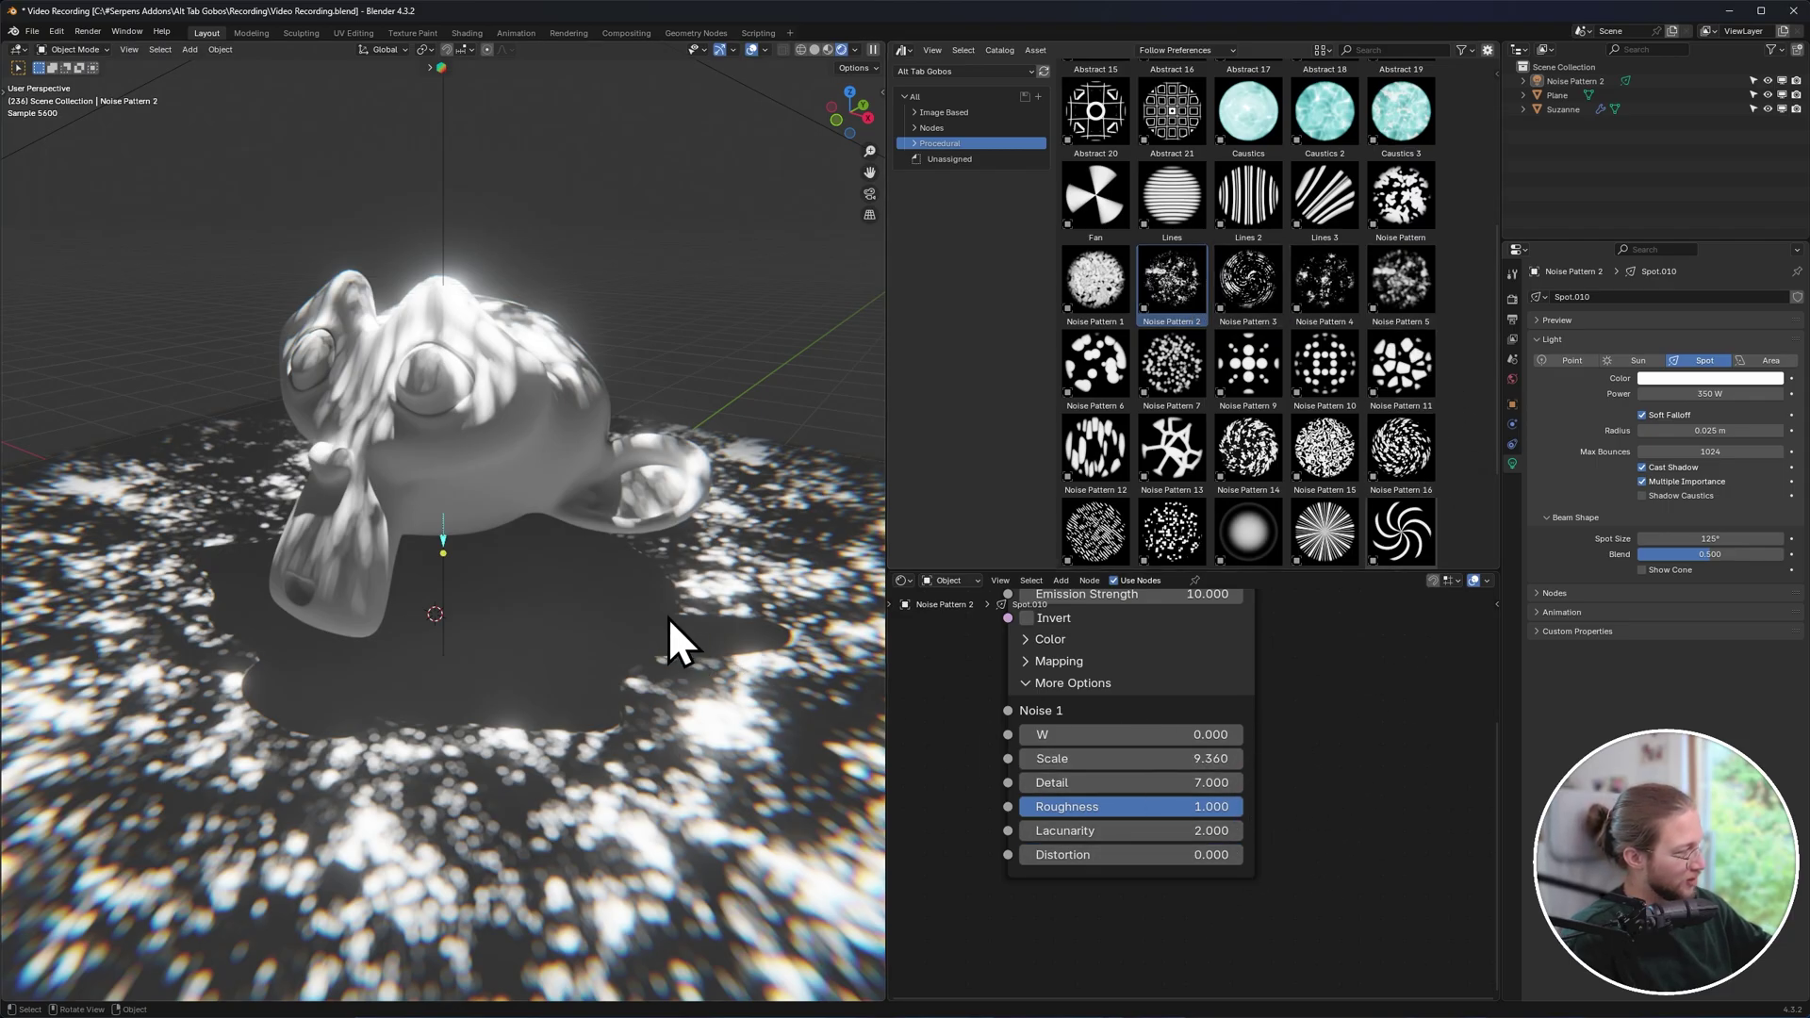
scroll(664, 614, "down", 2)
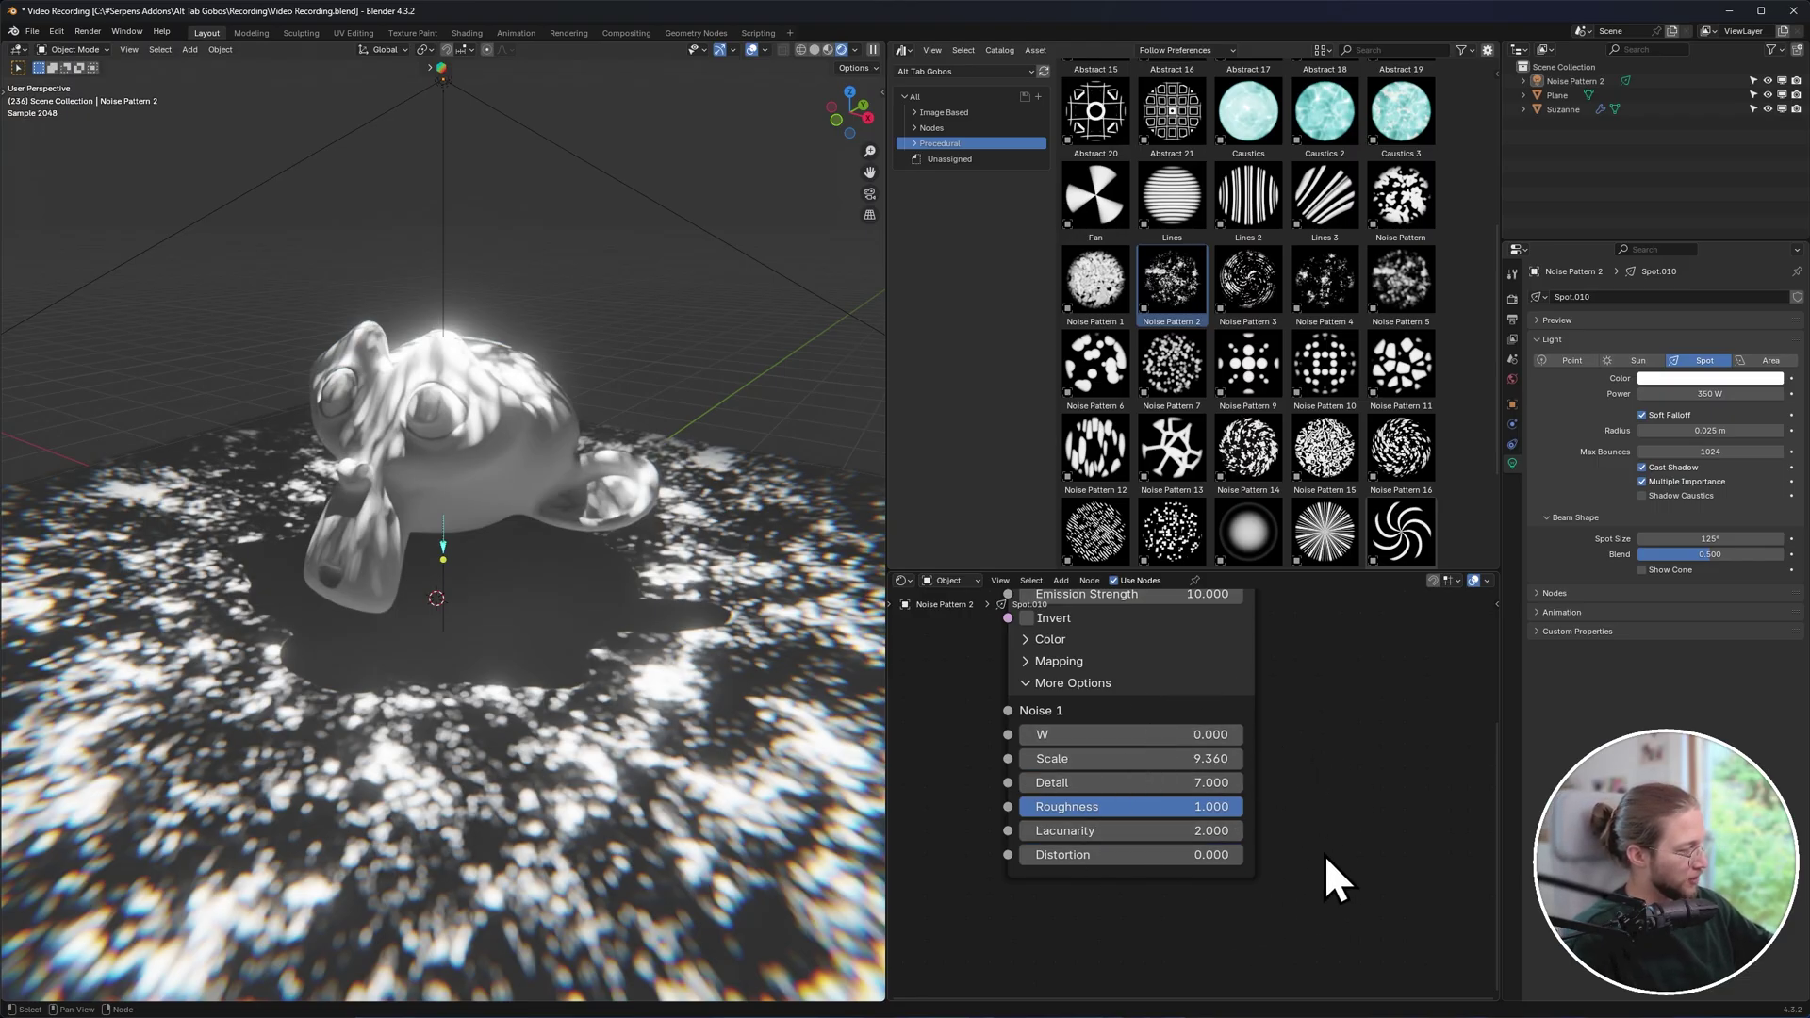
mouse_move(1200, 734)
left_mouse_down()
mouse_move(1225, 734)
mouse_move(1200, 734)
left_mouse_up()
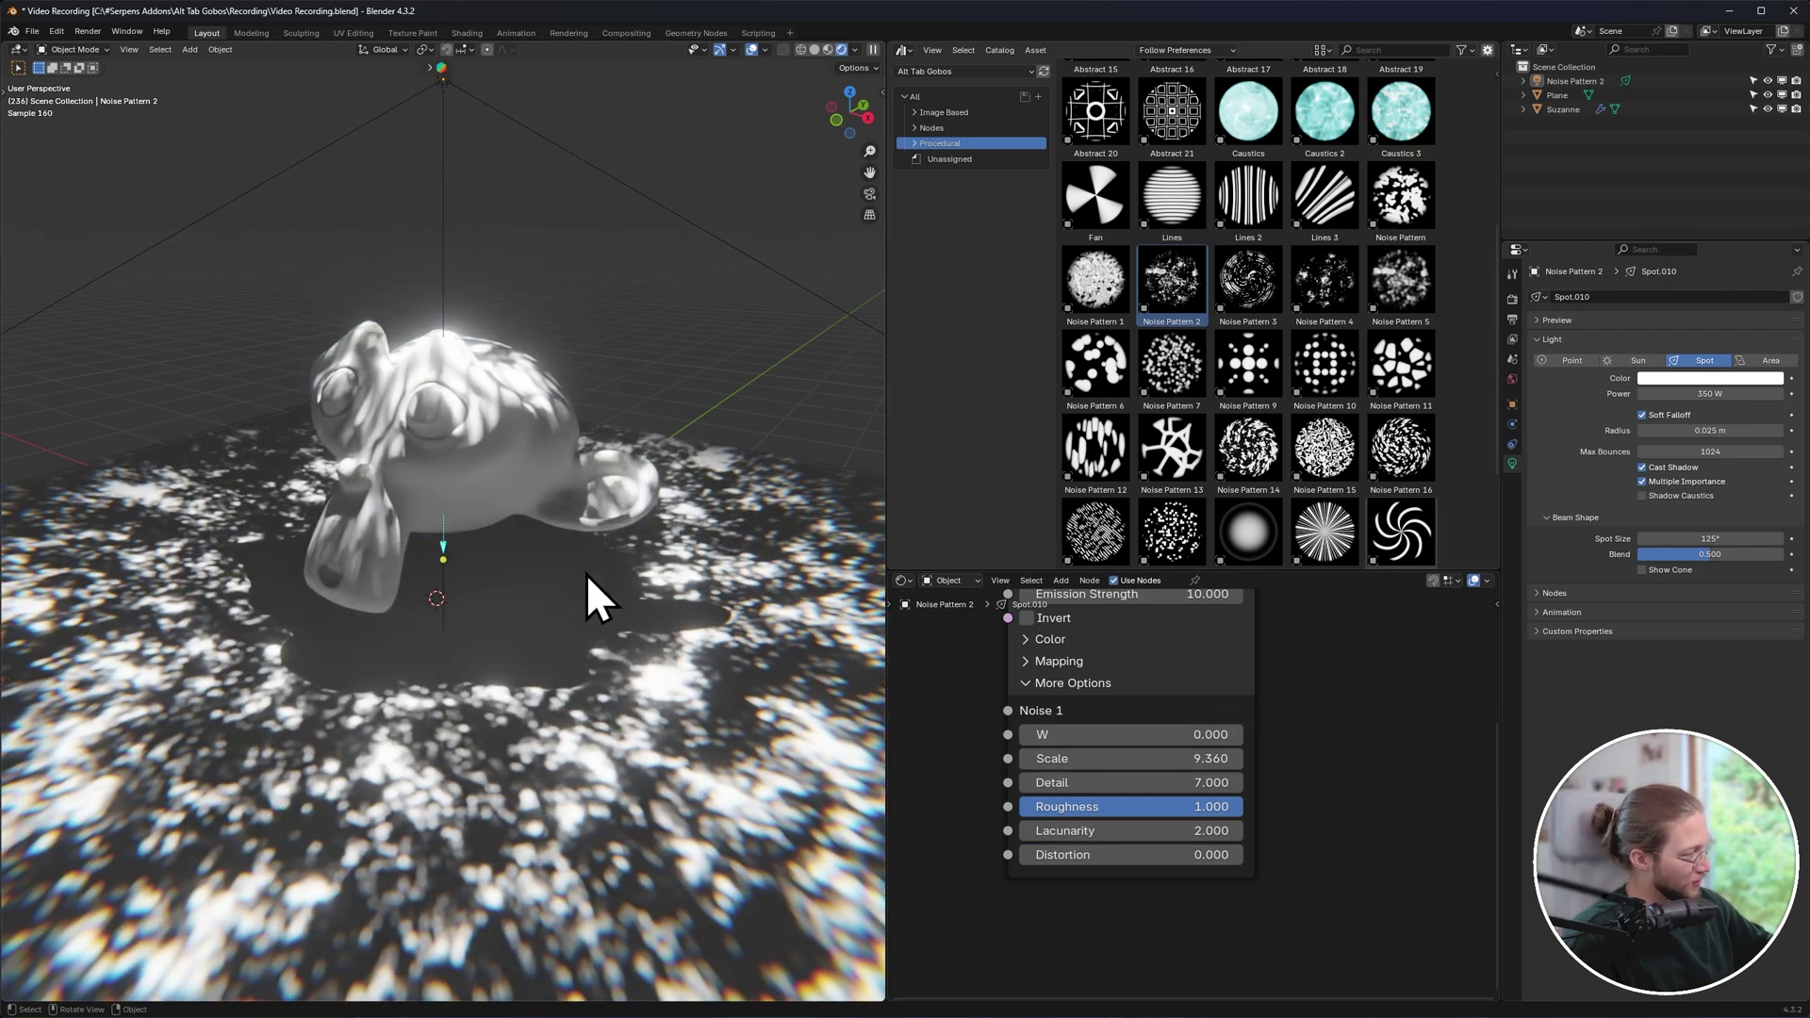
Try different Scale, Detail and Roughness values for Noise 1 on the Noise Pattern 2 node.
left_click_drag(1059, 758, 1216, 758)
right_click(1083, 758)
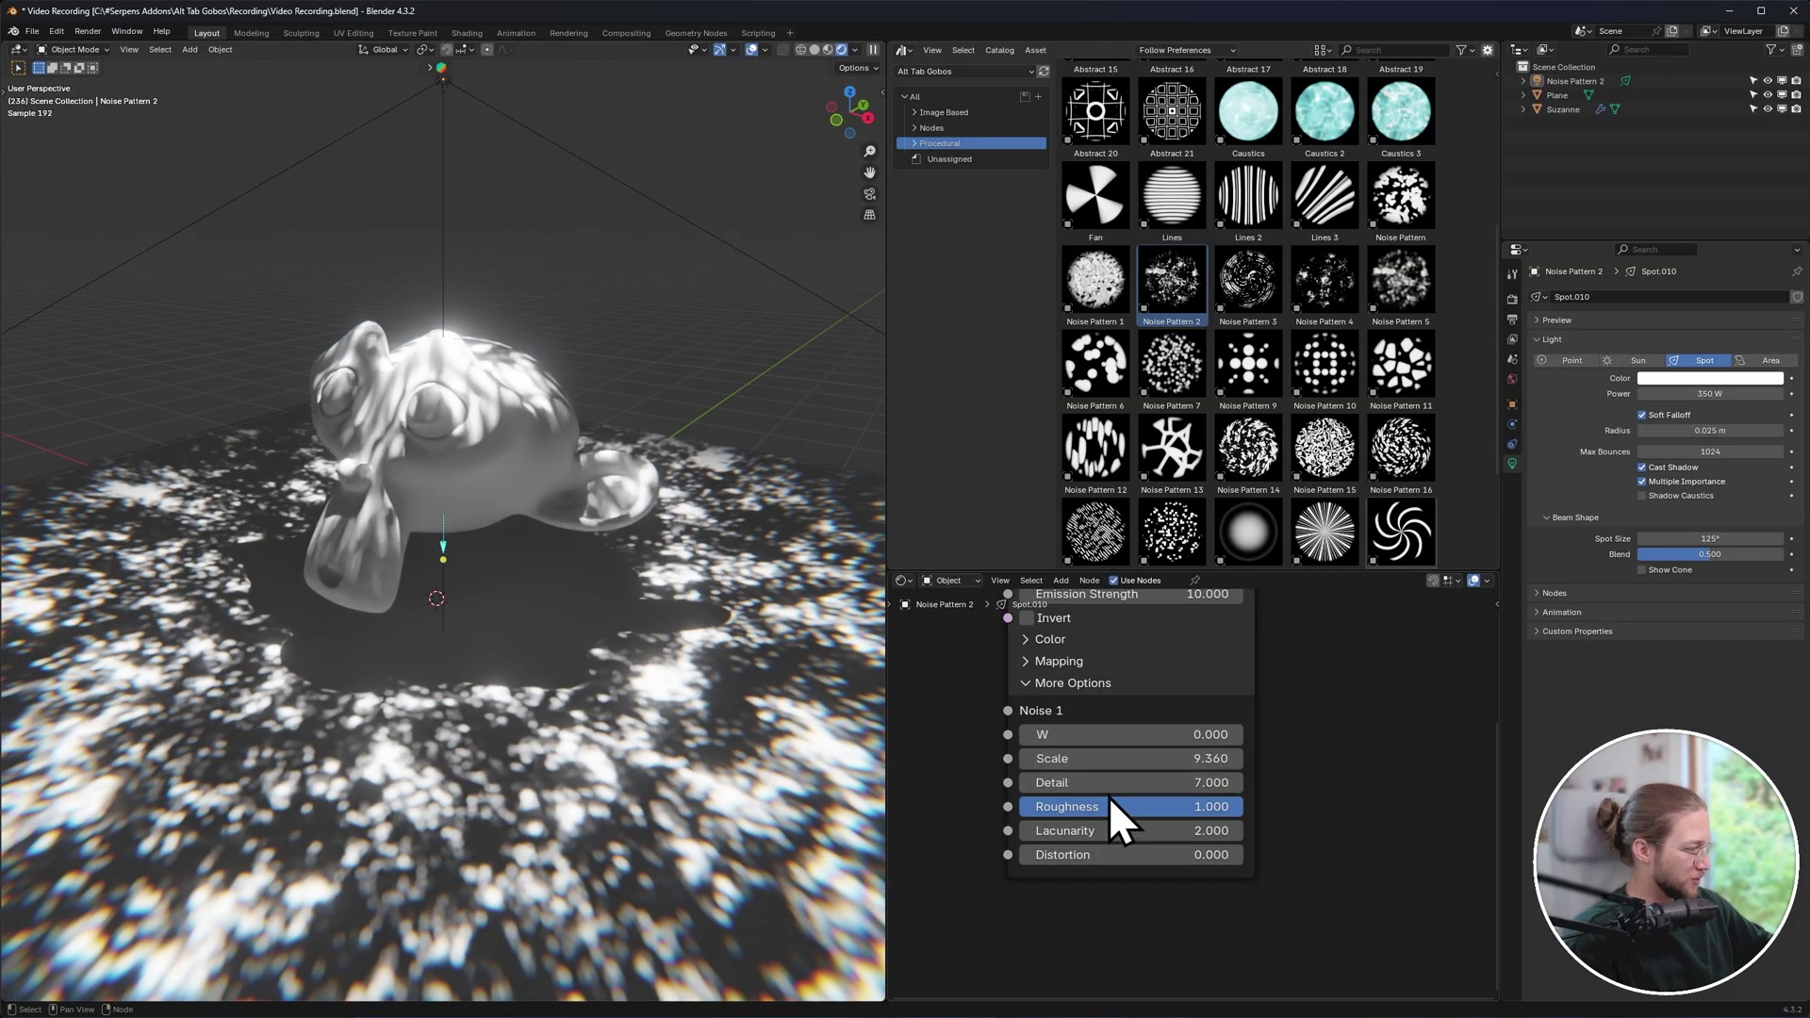
left_click_drag(1111, 782, 1094, 806)
left_click_drag(1222, 806, 1190, 831)
key("Escape")
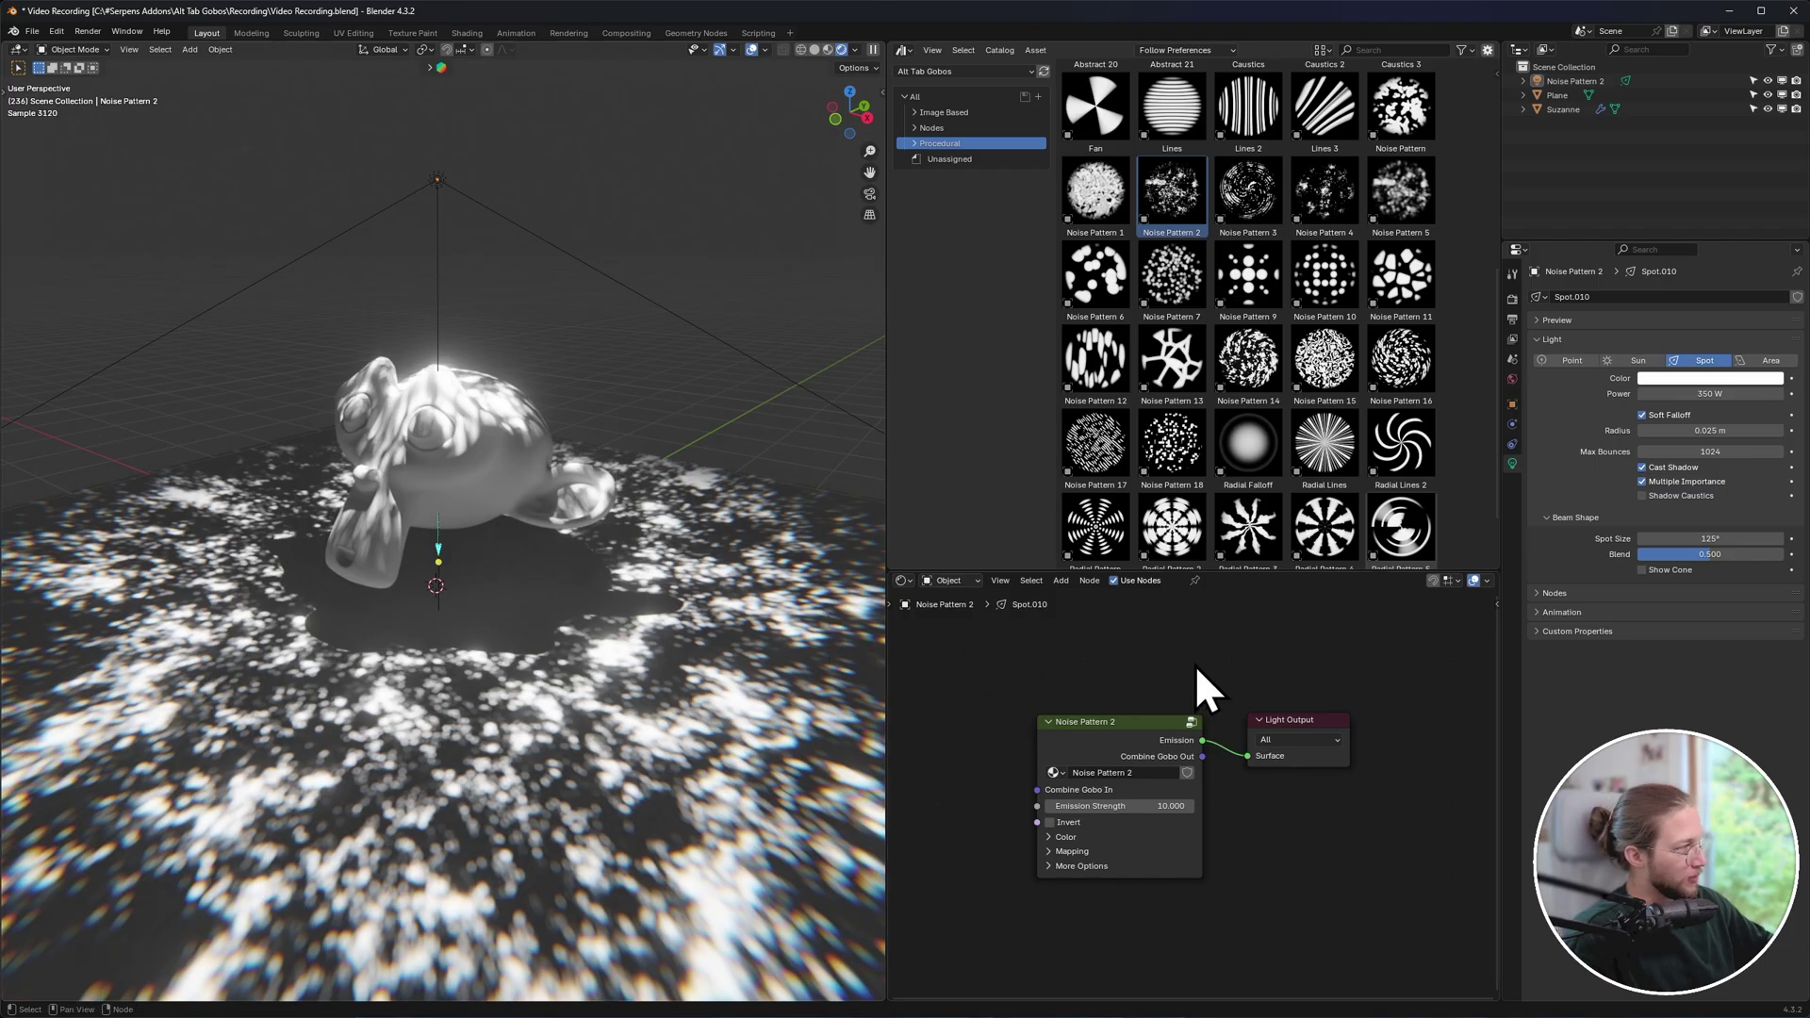
Add the Window 2 node from the Image Based Windows node catalog and connect its Combine Gobo Out to Noise Pattern 2's Combine Gobo In.
left_click(940, 128)
left_click(914, 128)
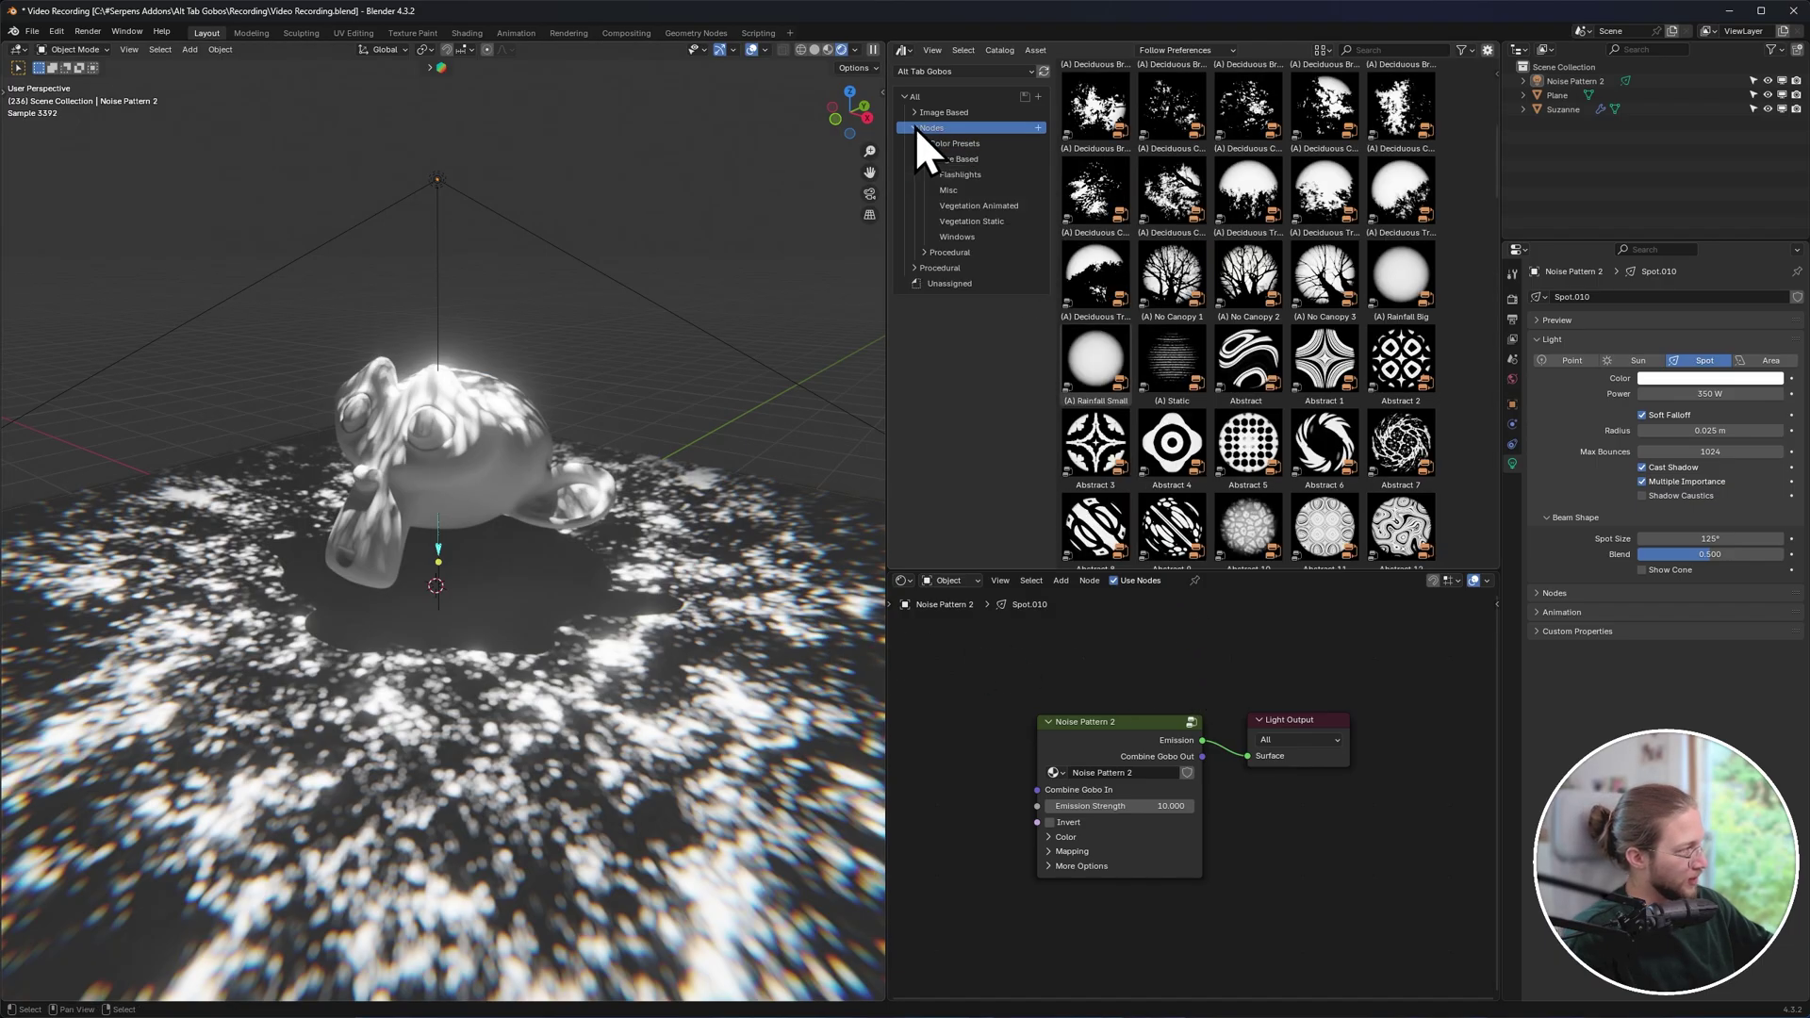
left_click(950, 236)
left_click(1169, 113)
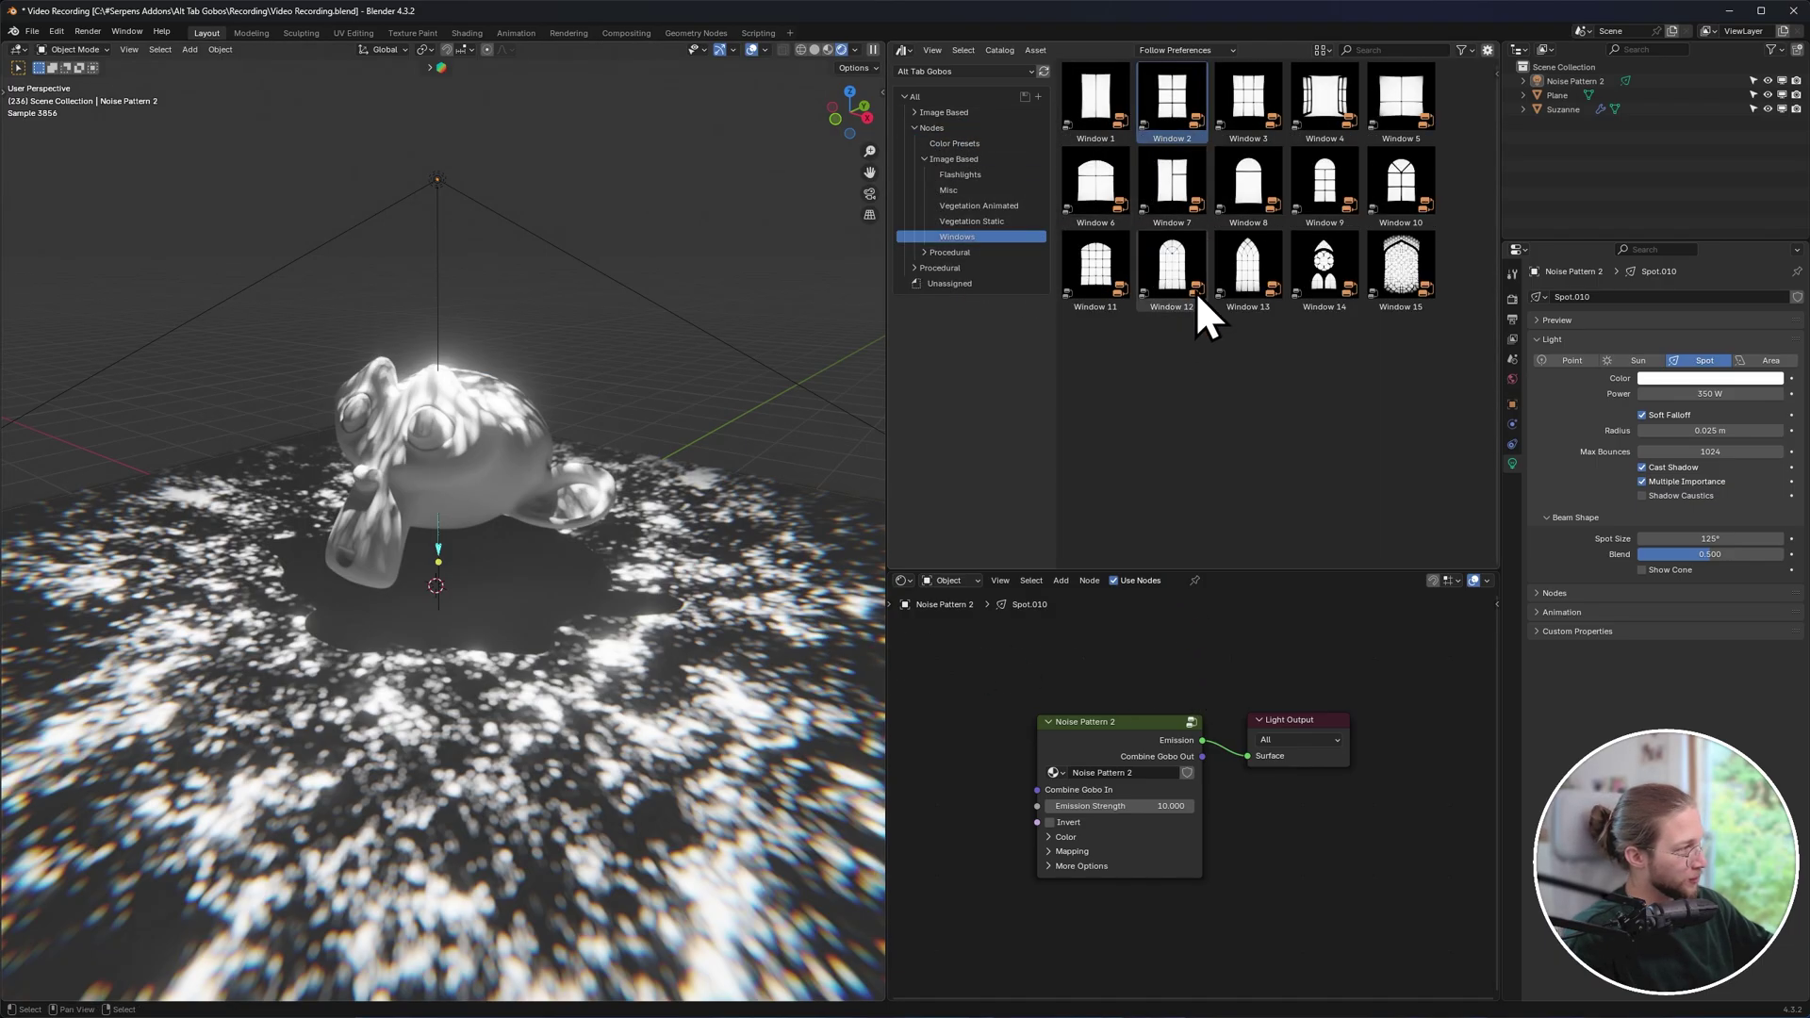
left_click_drag(1196, 267, 1066, 660)
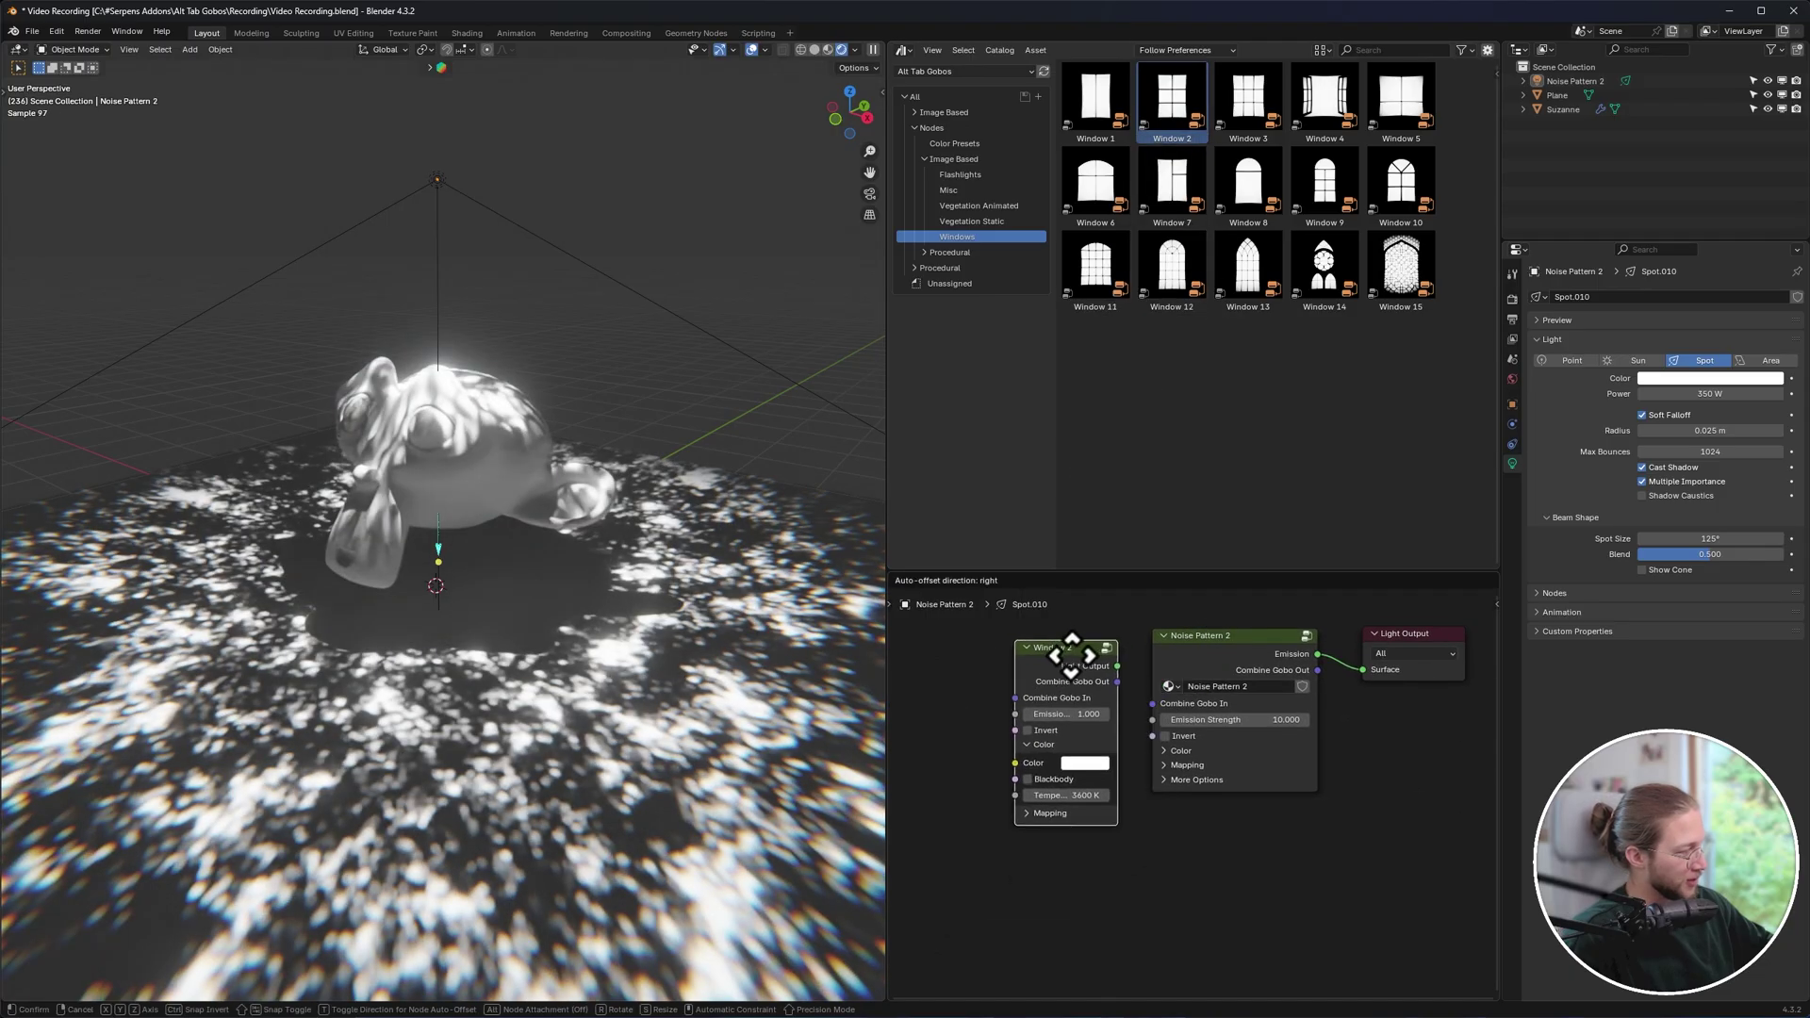
left_click(1054, 641)
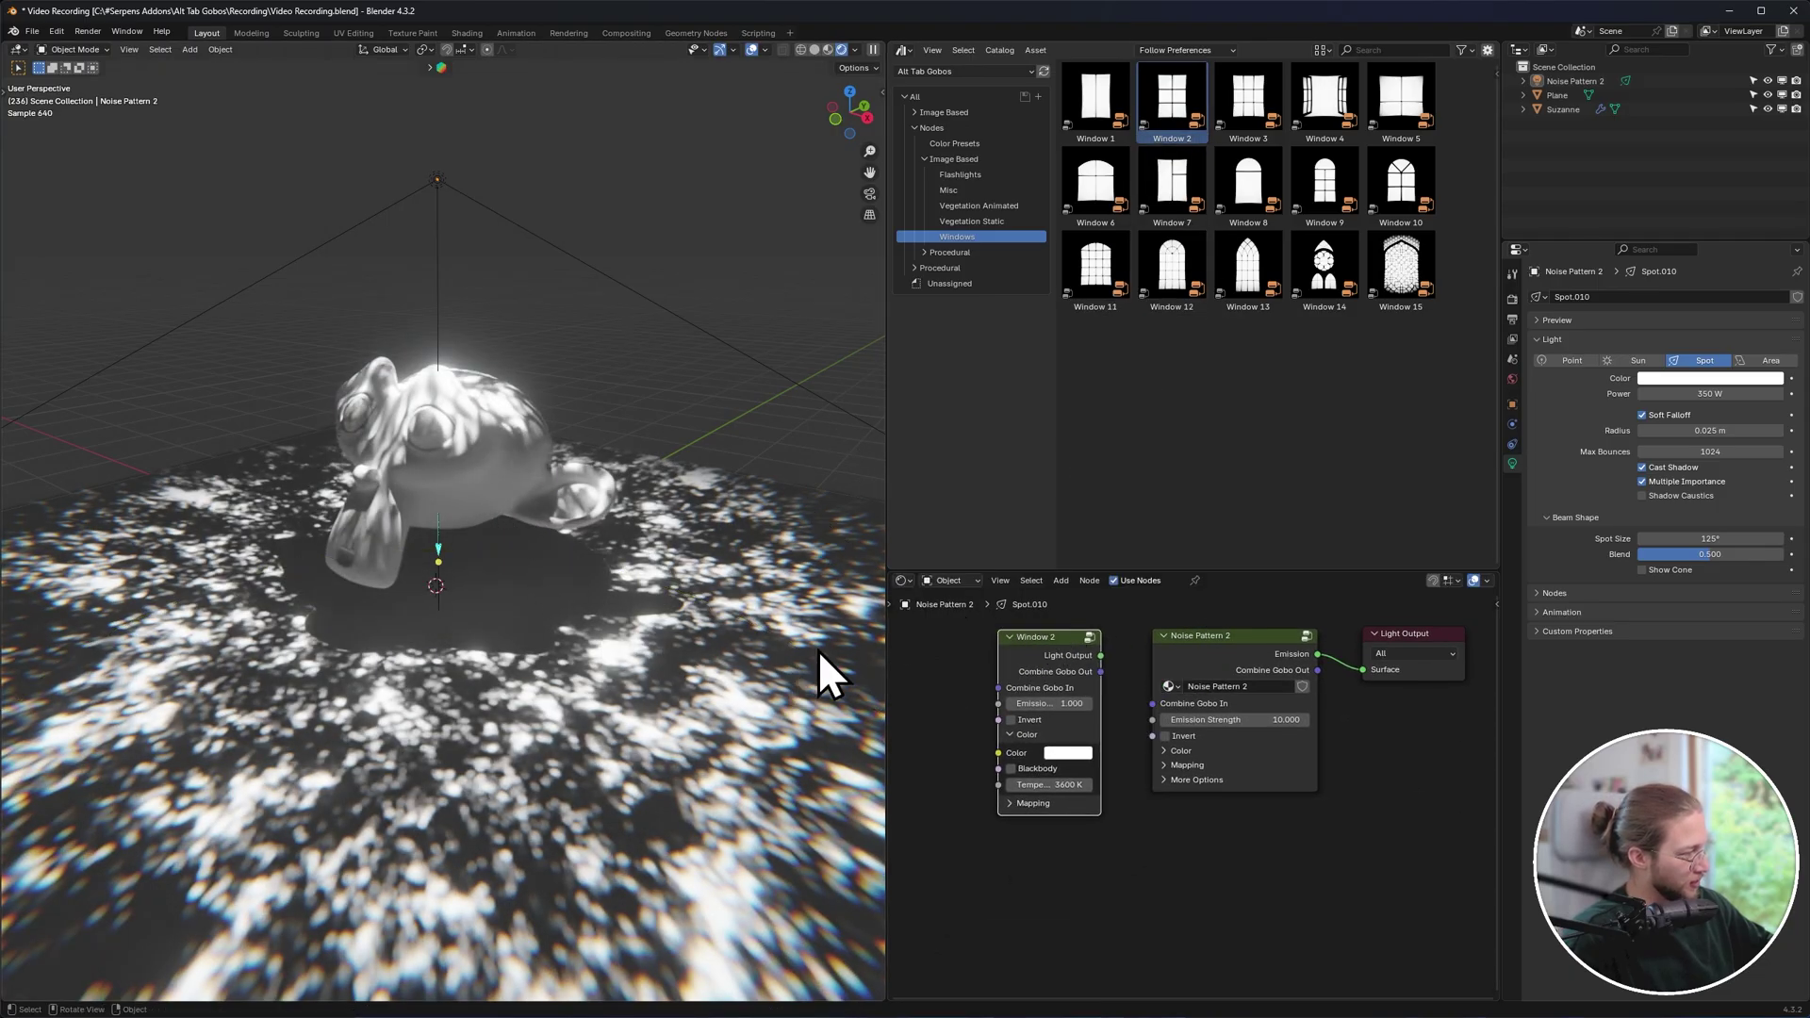
left_click_drag(1100, 671, 1261, 809)
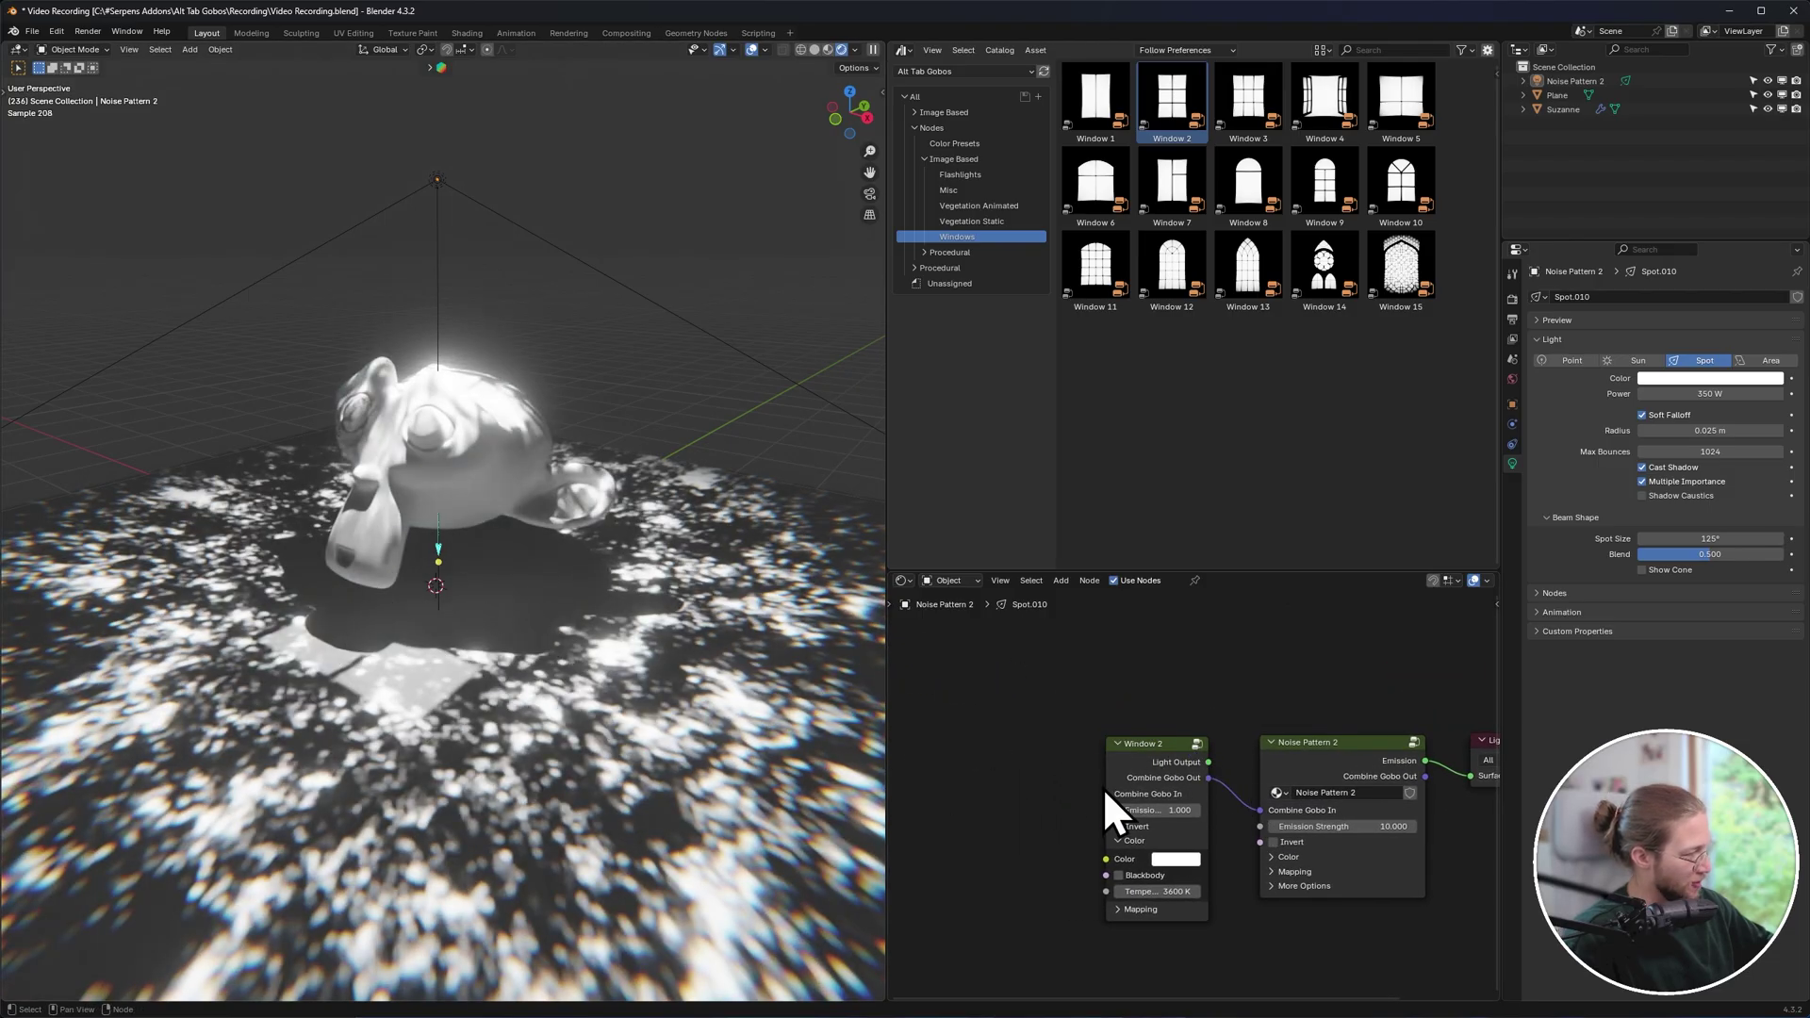
Reverse the gobo order by feeding Noise Pattern 2's Combine Gobo Out into Window 2 and Window 2's Light Output into the Light Output node.
middle_click_drag(1252, 792, 1109, 704)
right_click_drag(1106, 702, 1065, 709, "ctrl")
left_click_drag(1166, 679, 893, 711)
left_click_drag(1016, 720, 1324, 691)
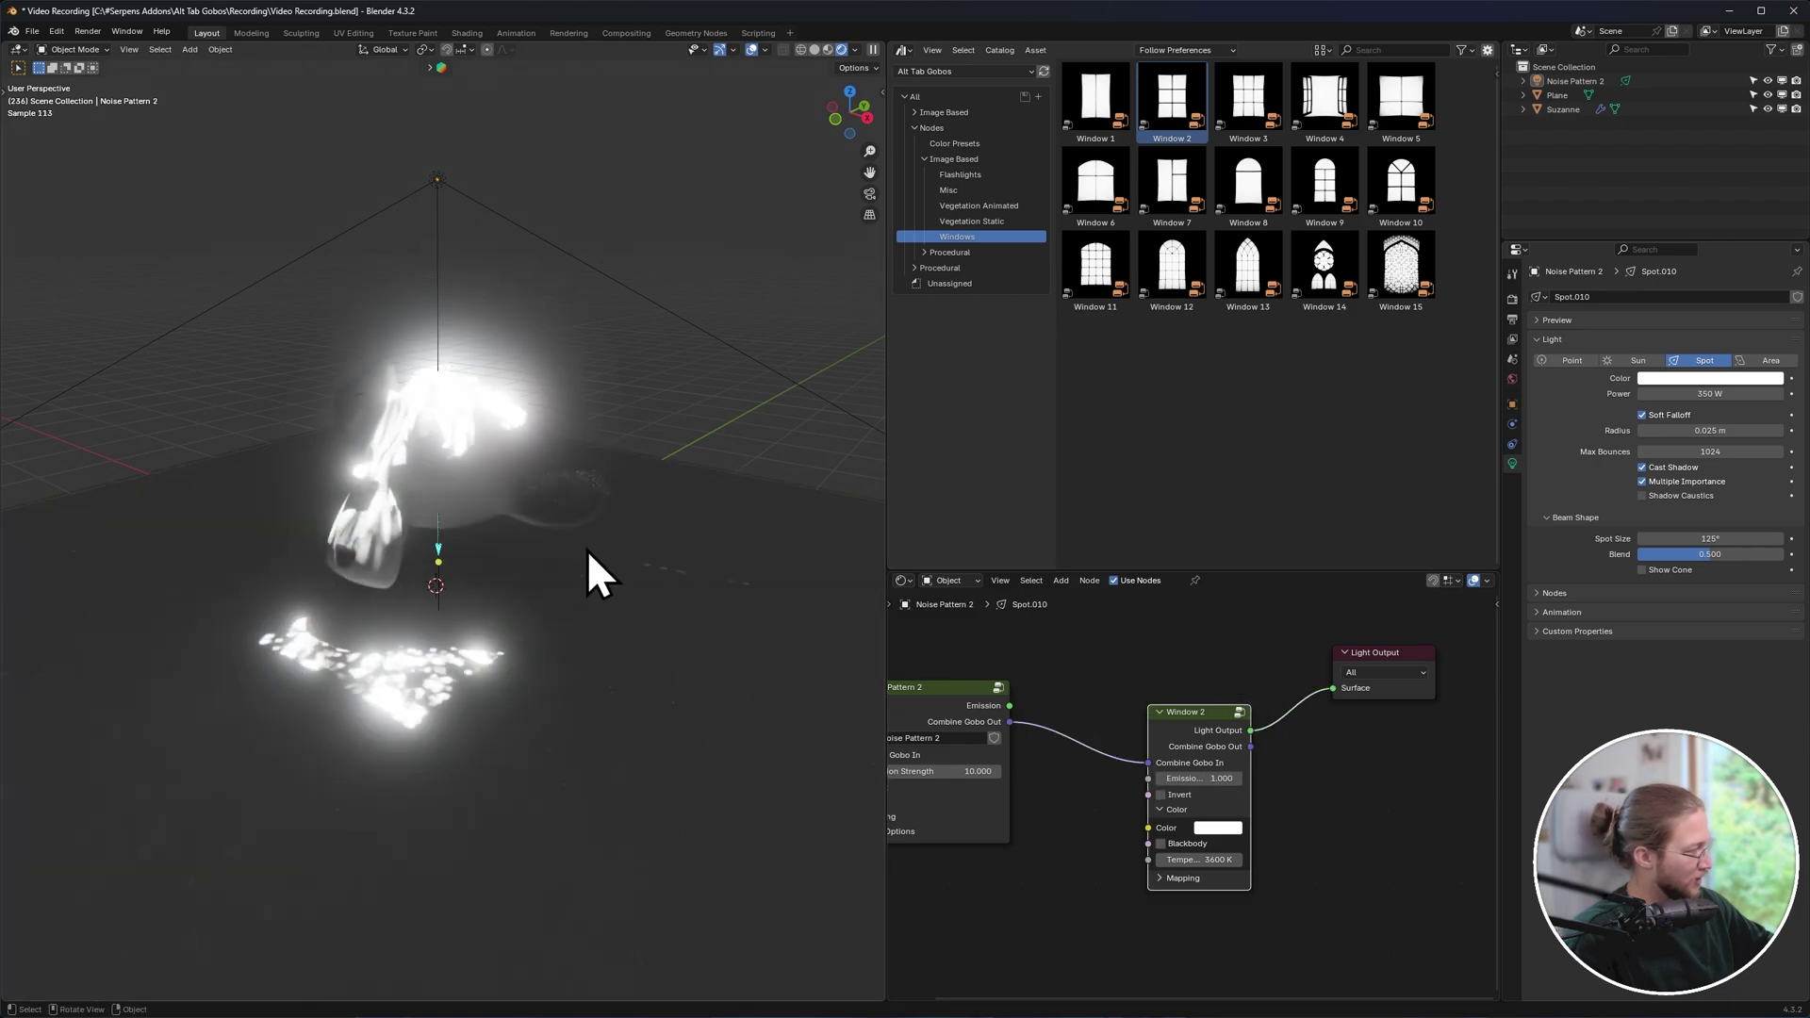
Set the Noise Pattern 2 node's Emission Strength to 1.
middle_click_drag(587, 549, 616, 573)
scroll(616, 573, "down", 1)
middle_click_drag(1224, 794, 1262, 734)
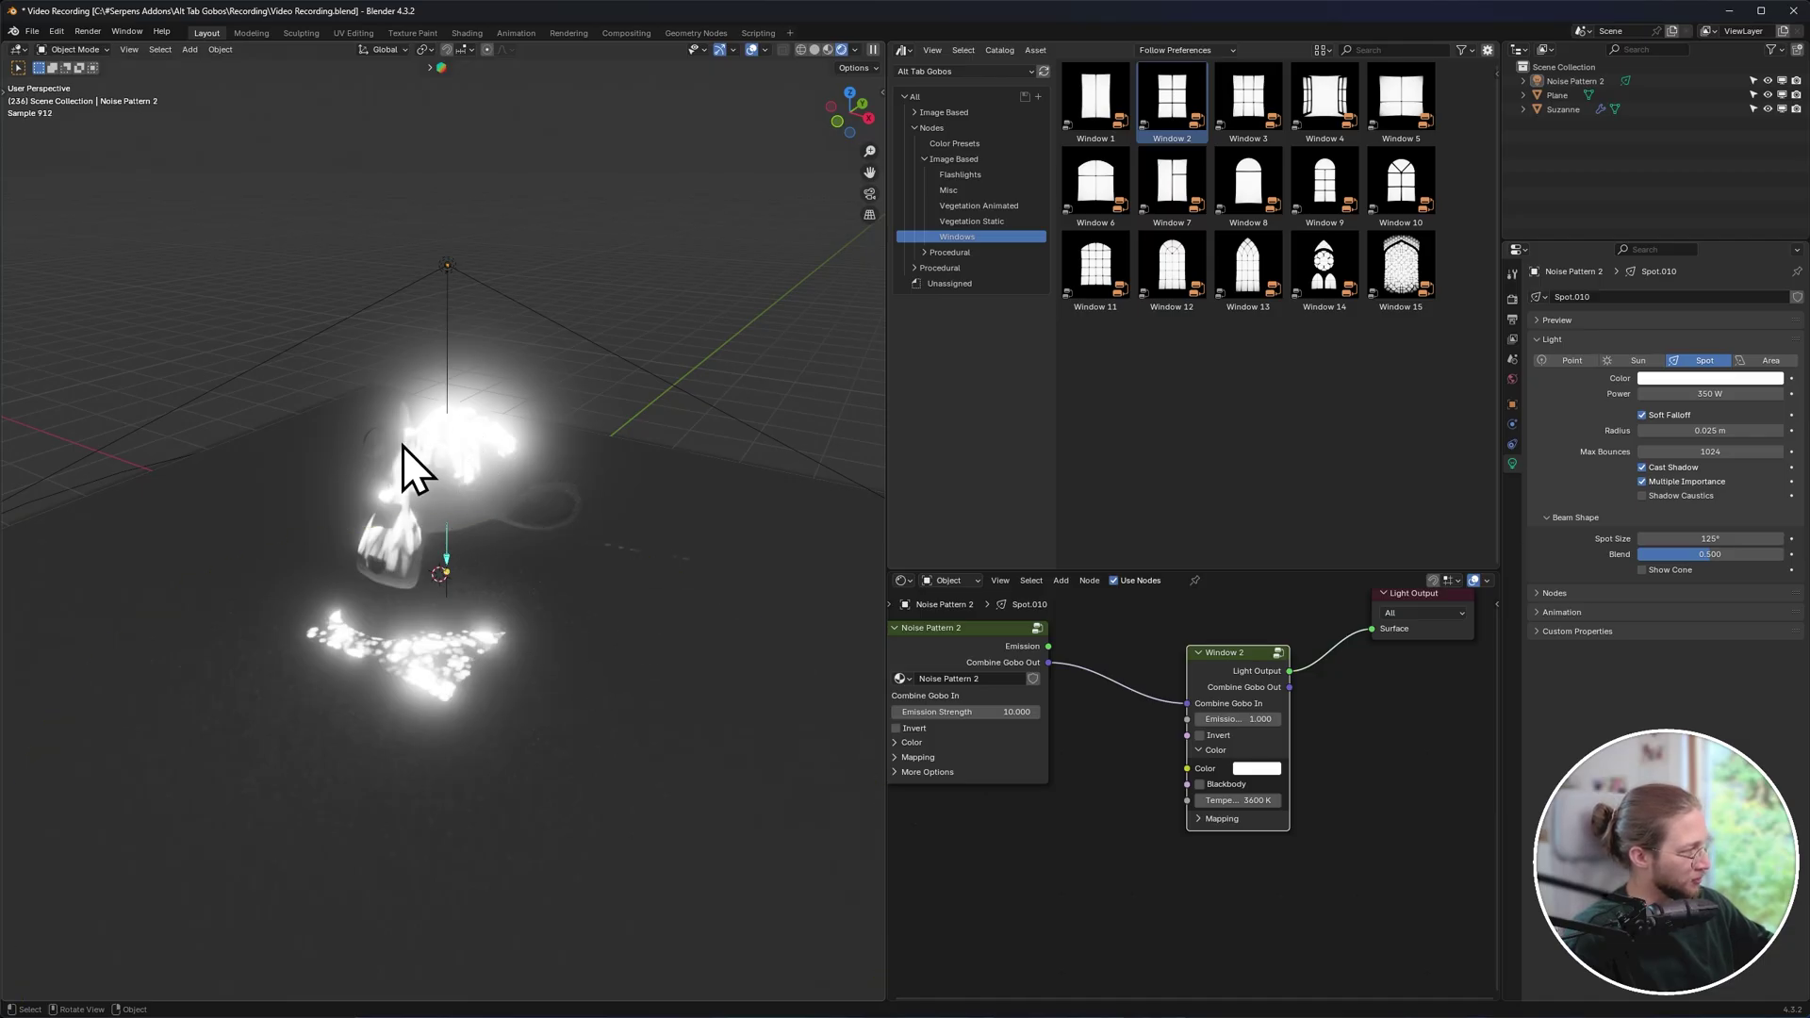
left_click(981, 711)
type("1")
key("Return")
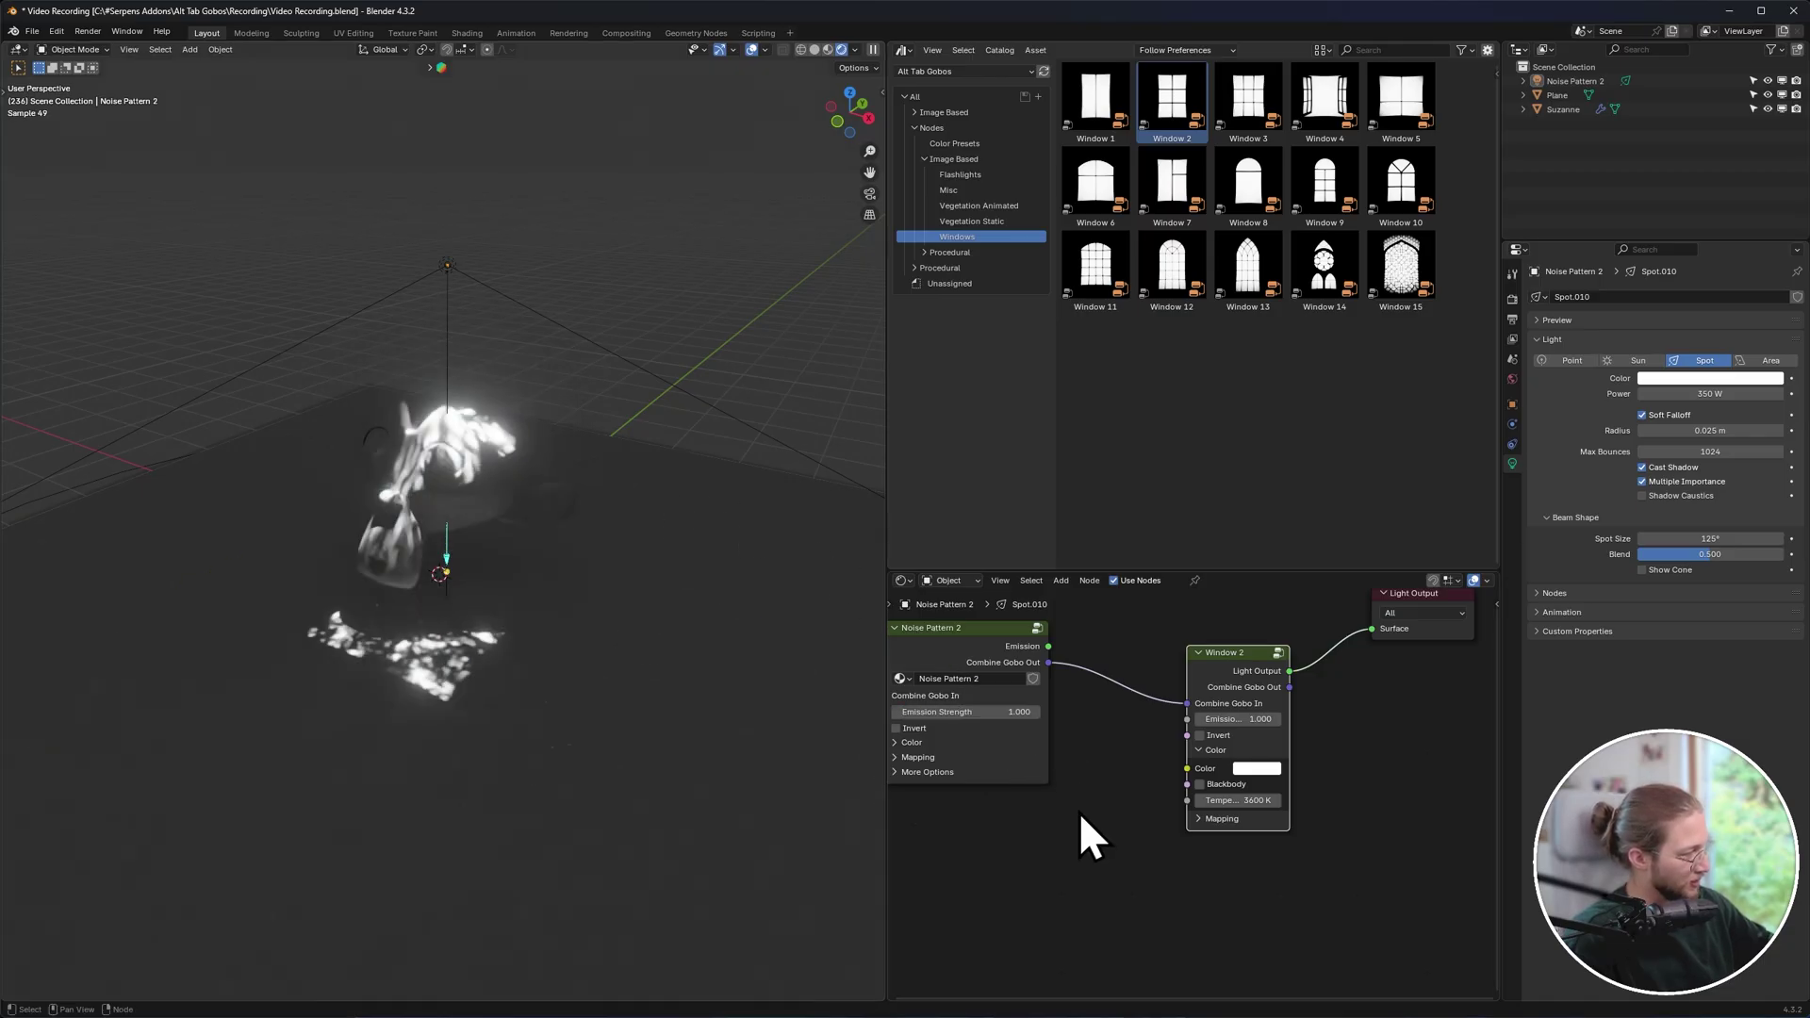
Expand the Window 2 node's Mapping options and set its Scale to 0.550 on all three axes.
middle_click_drag(611, 631, 727, 660)
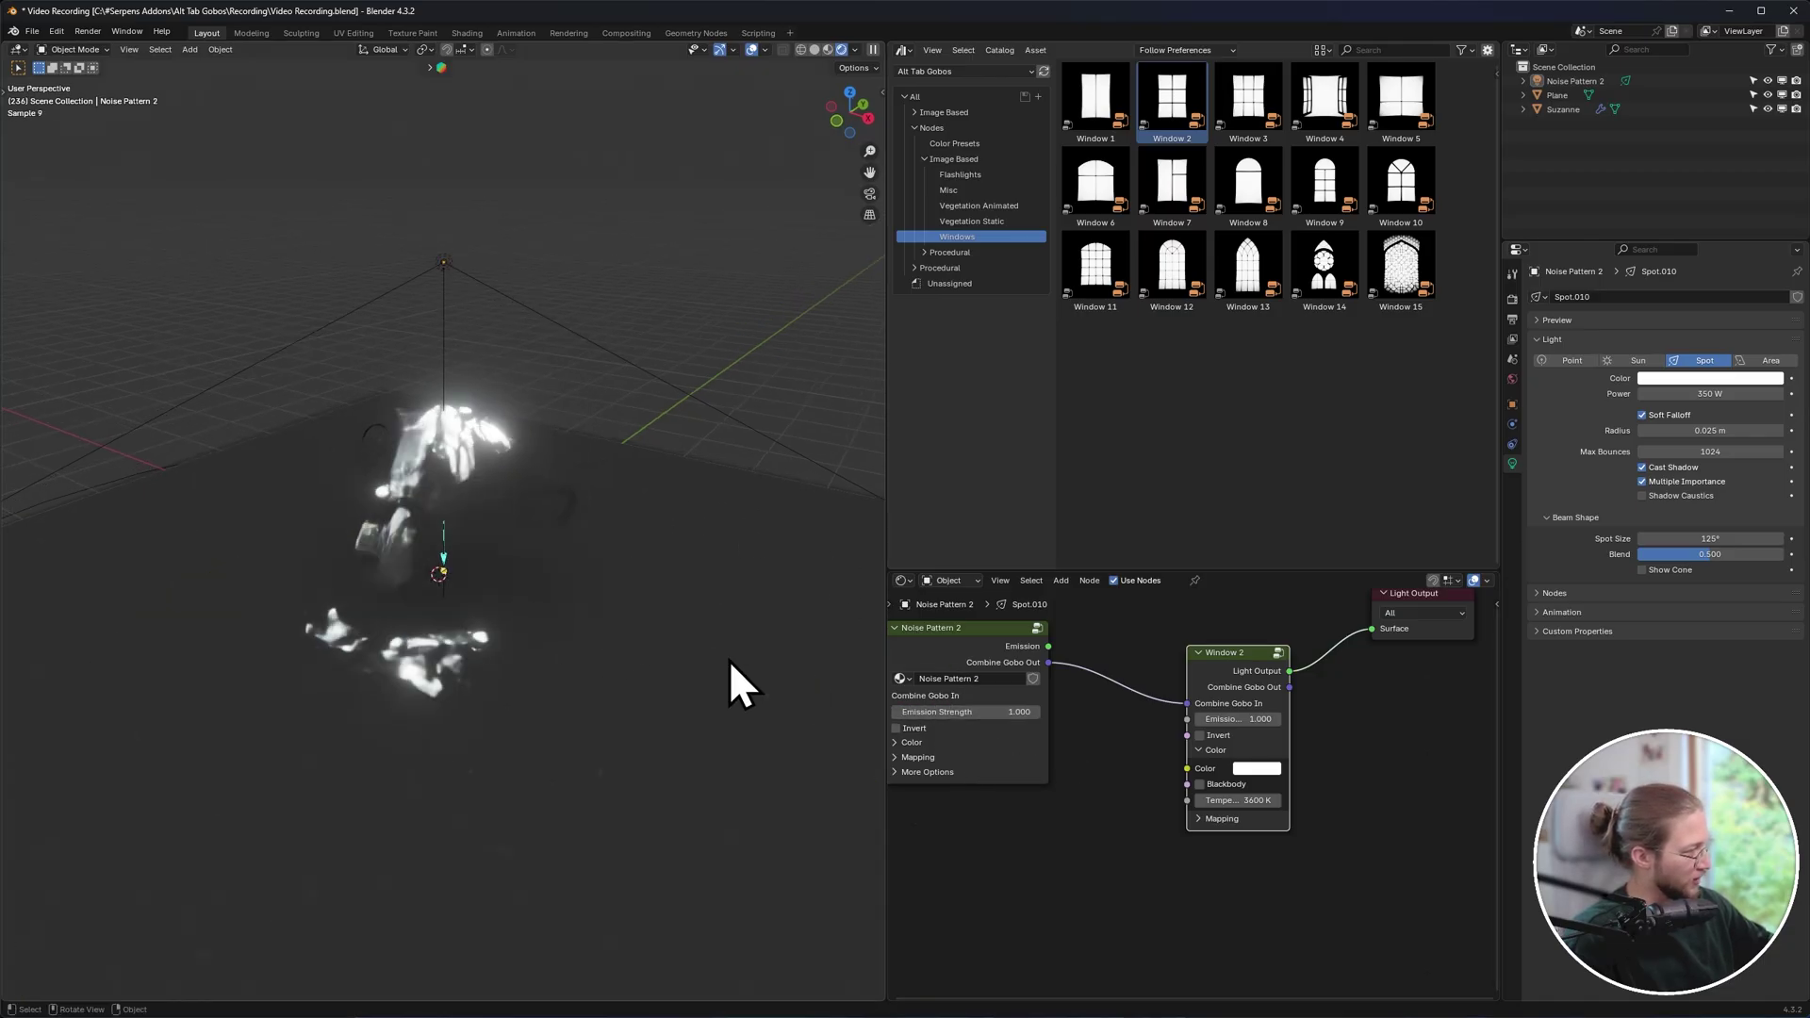
left_click(1225, 818)
left_click_drag(1246, 735, 1228, 670)
left_click_drag(1229, 911, 1186, 939)
middle_click_drag(524, 611, 558, 667)
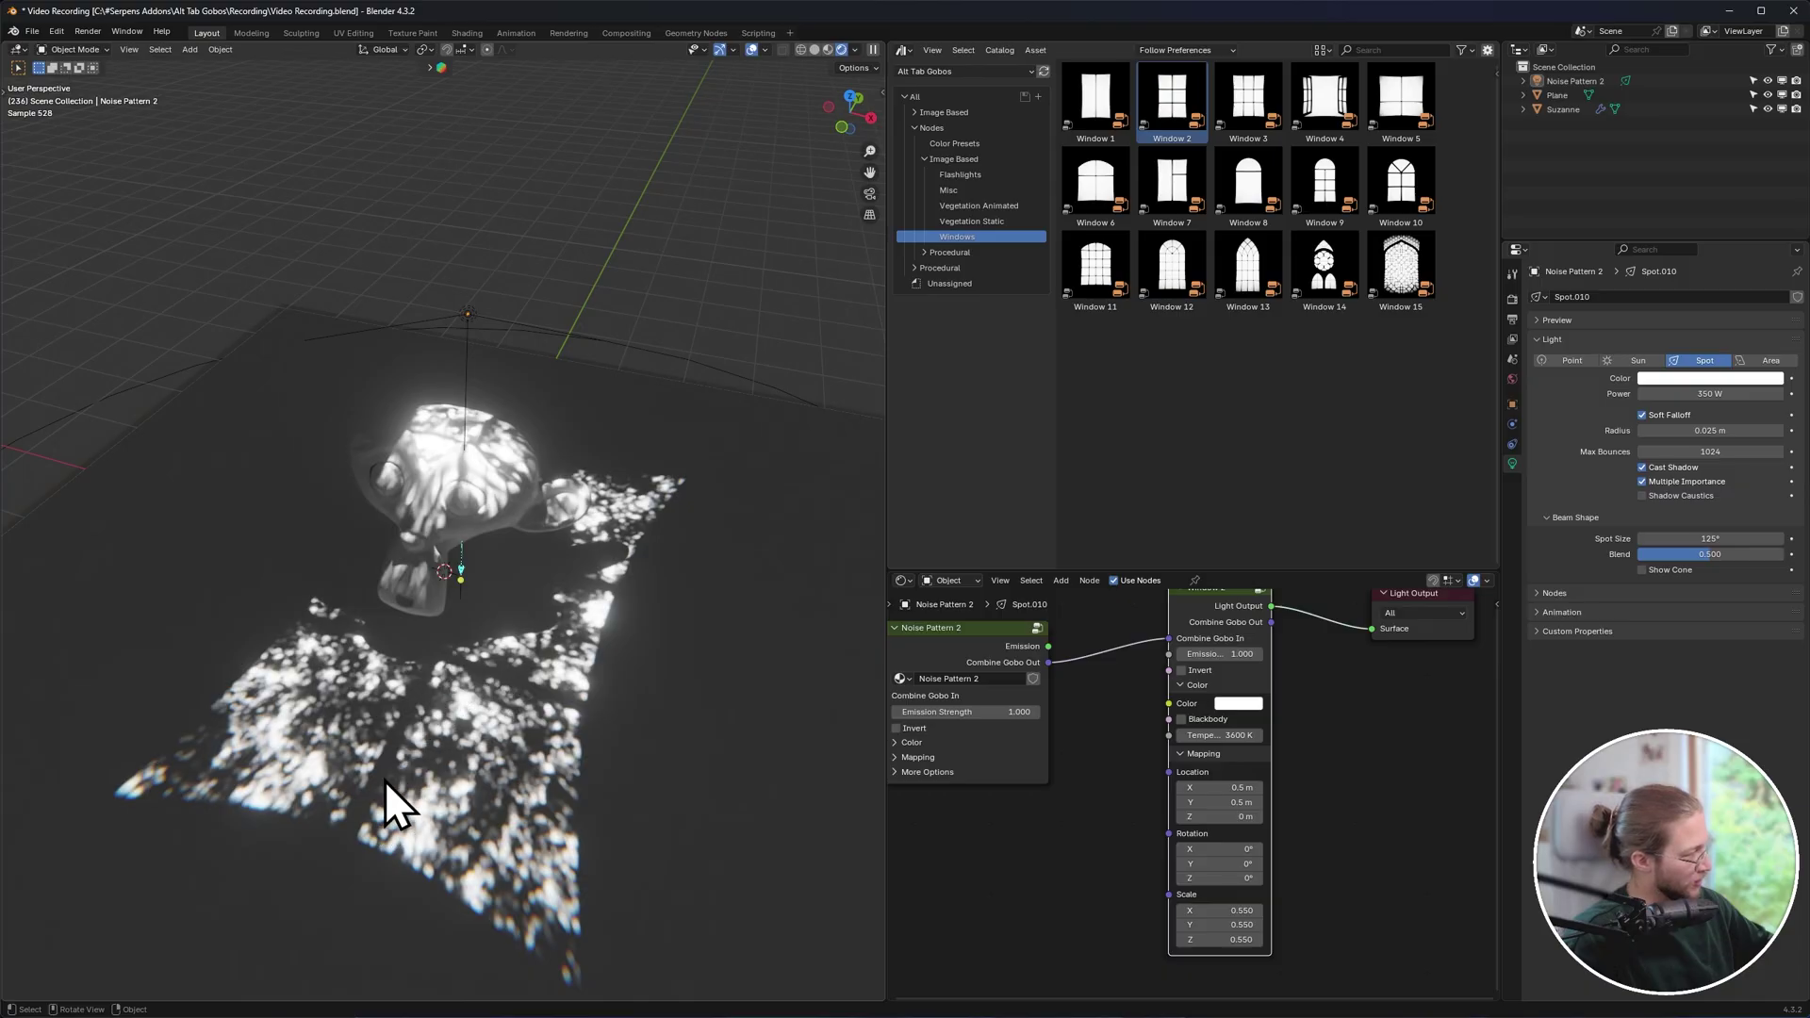
left_click_drag(920, 643, 976, 614)
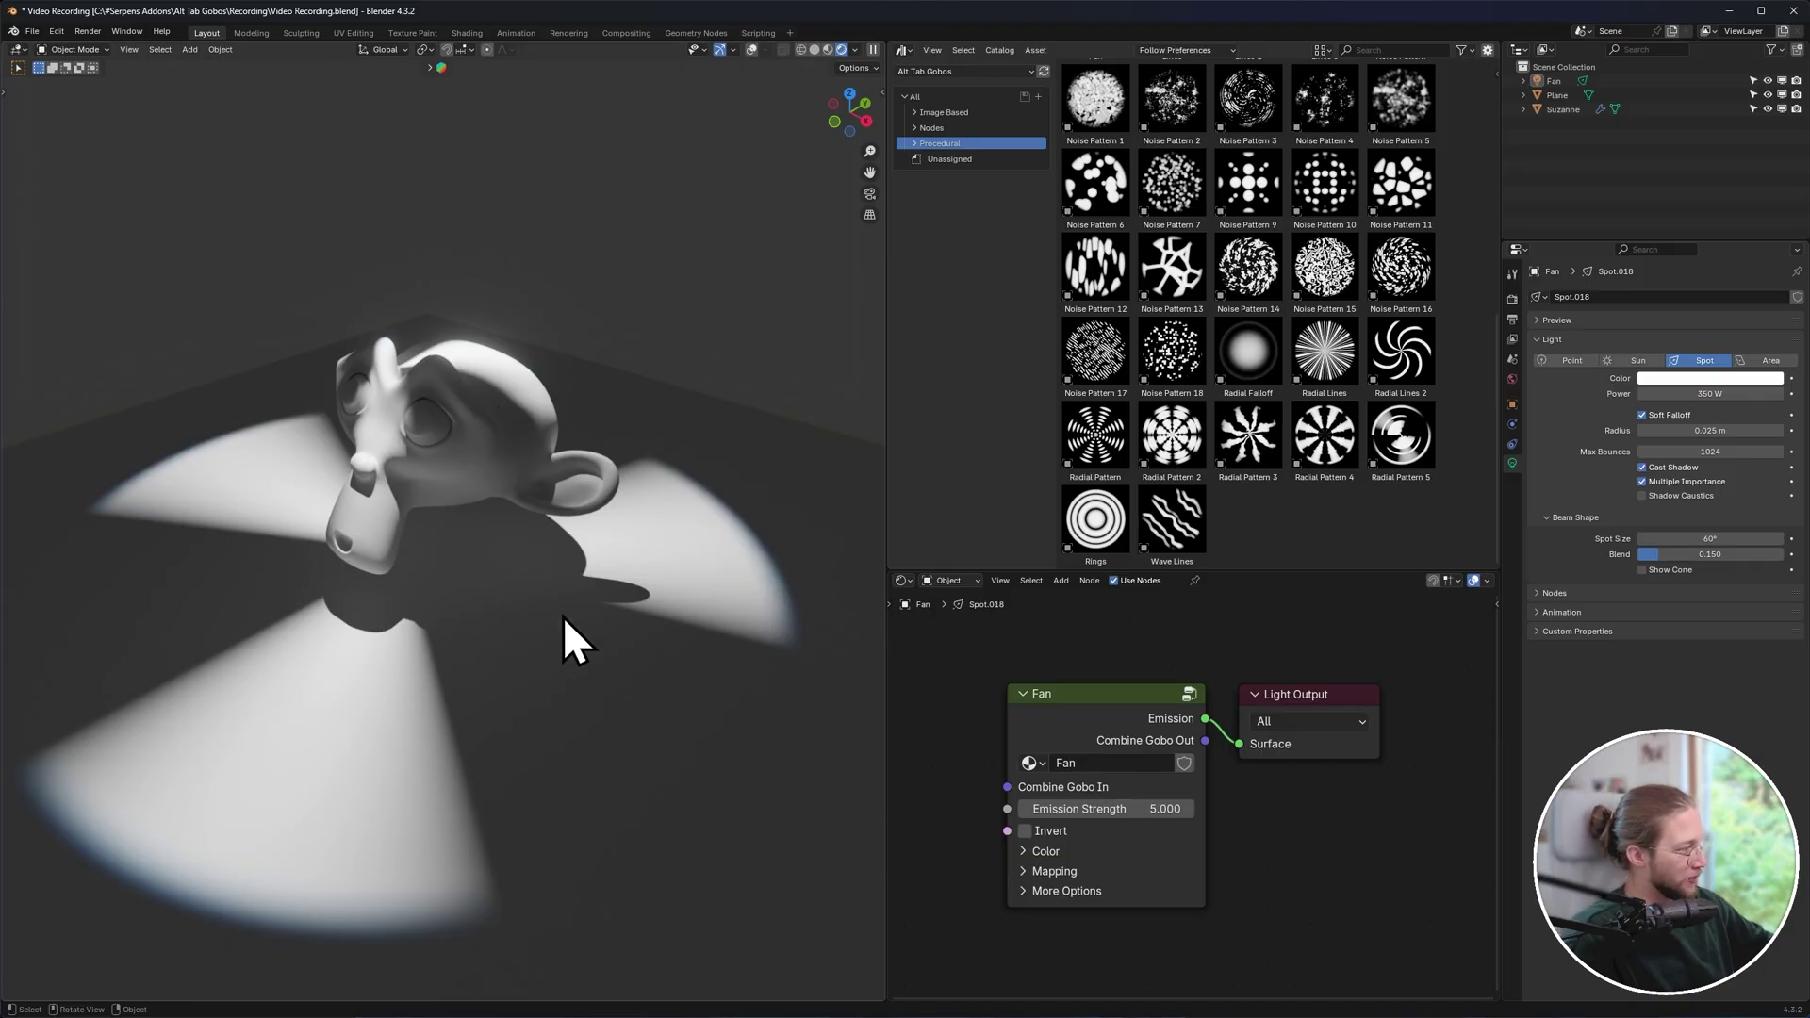
Expand More Options on the Fan node and try changing its Phase Offset.
left_click_drag(1119, 685, 1123, 682)
left_click(1132, 637)
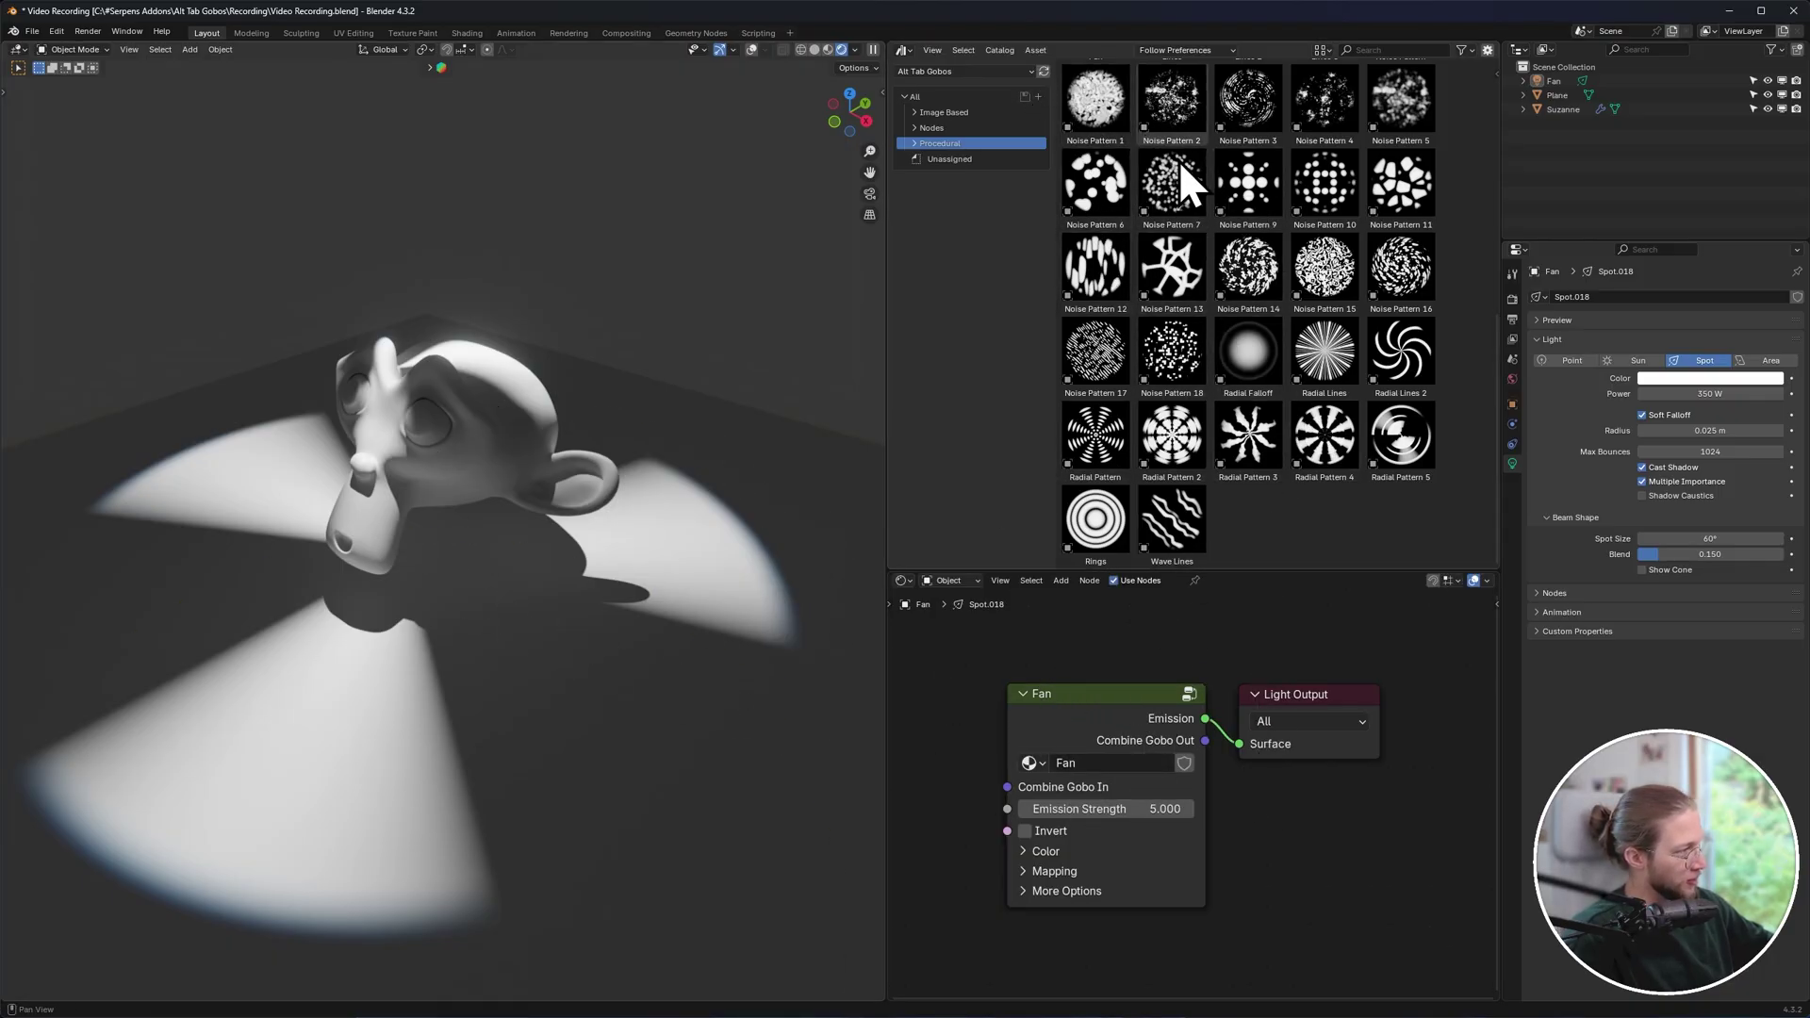
scroll(1351, 835, "down", 1)
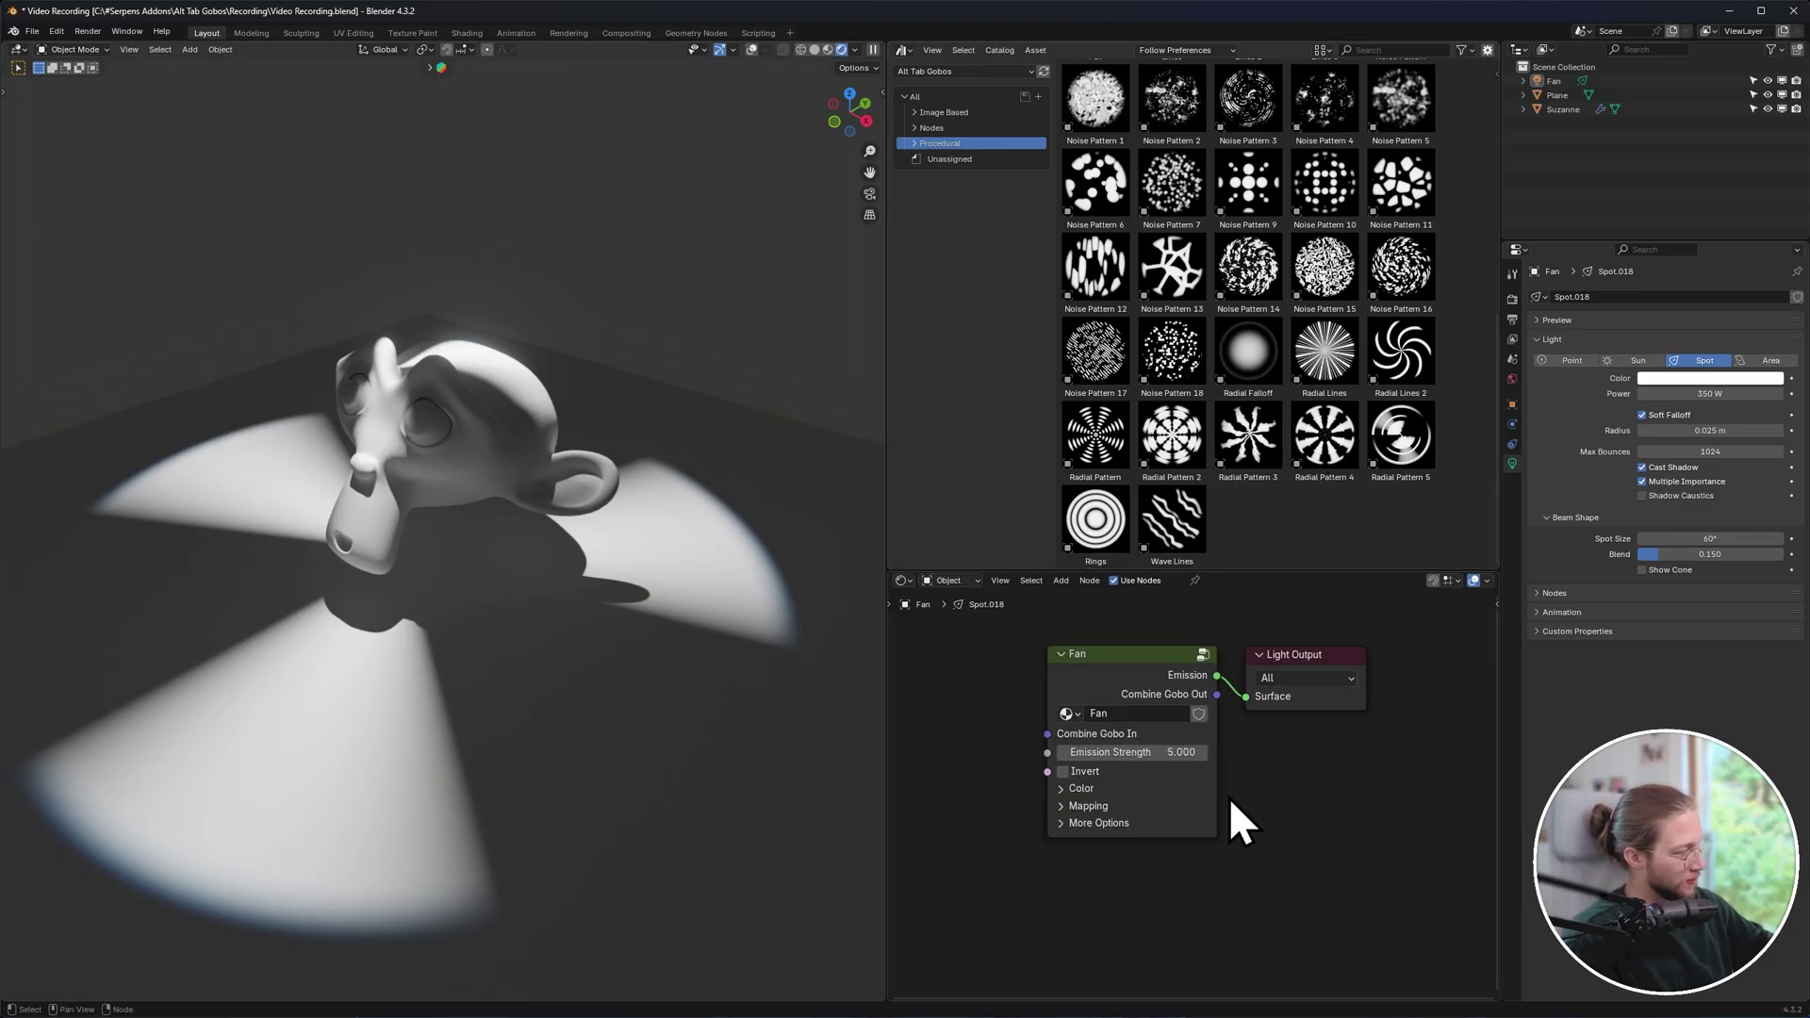
left_click(1169, 824)
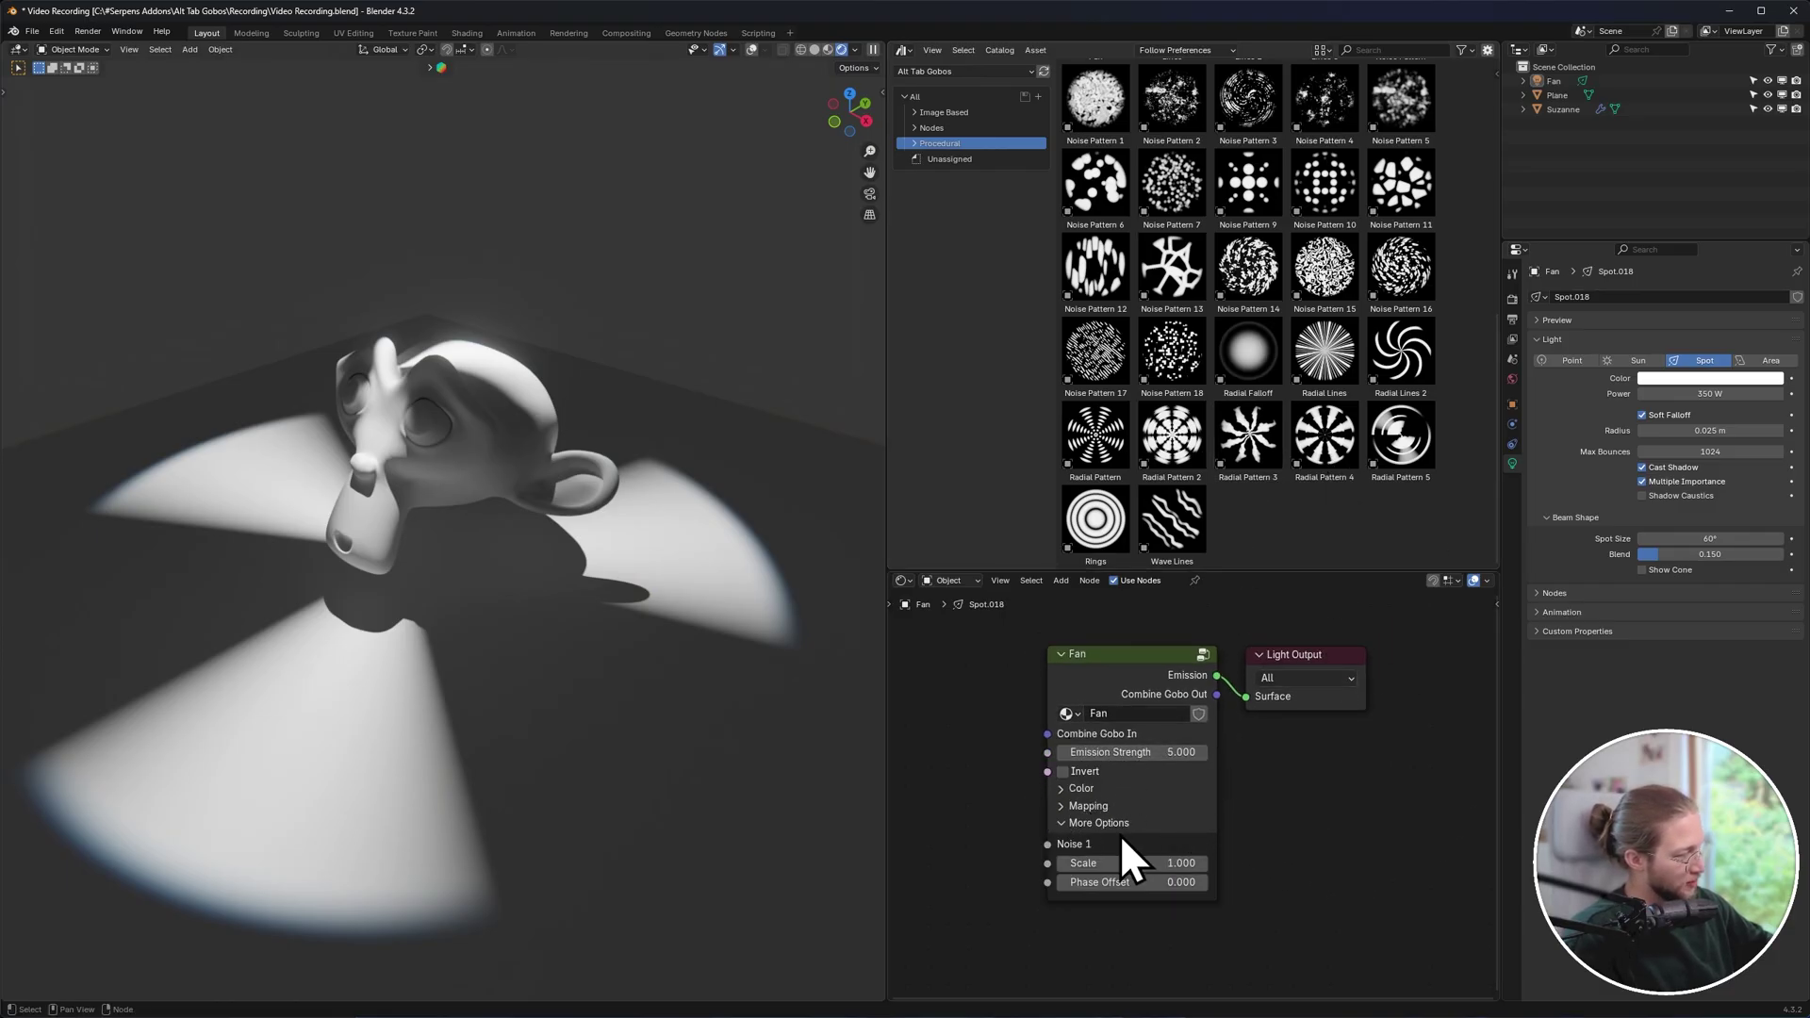
scroll(1291, 874, "up", 2)
middle_click_drag(1303, 866, 1298, 852)
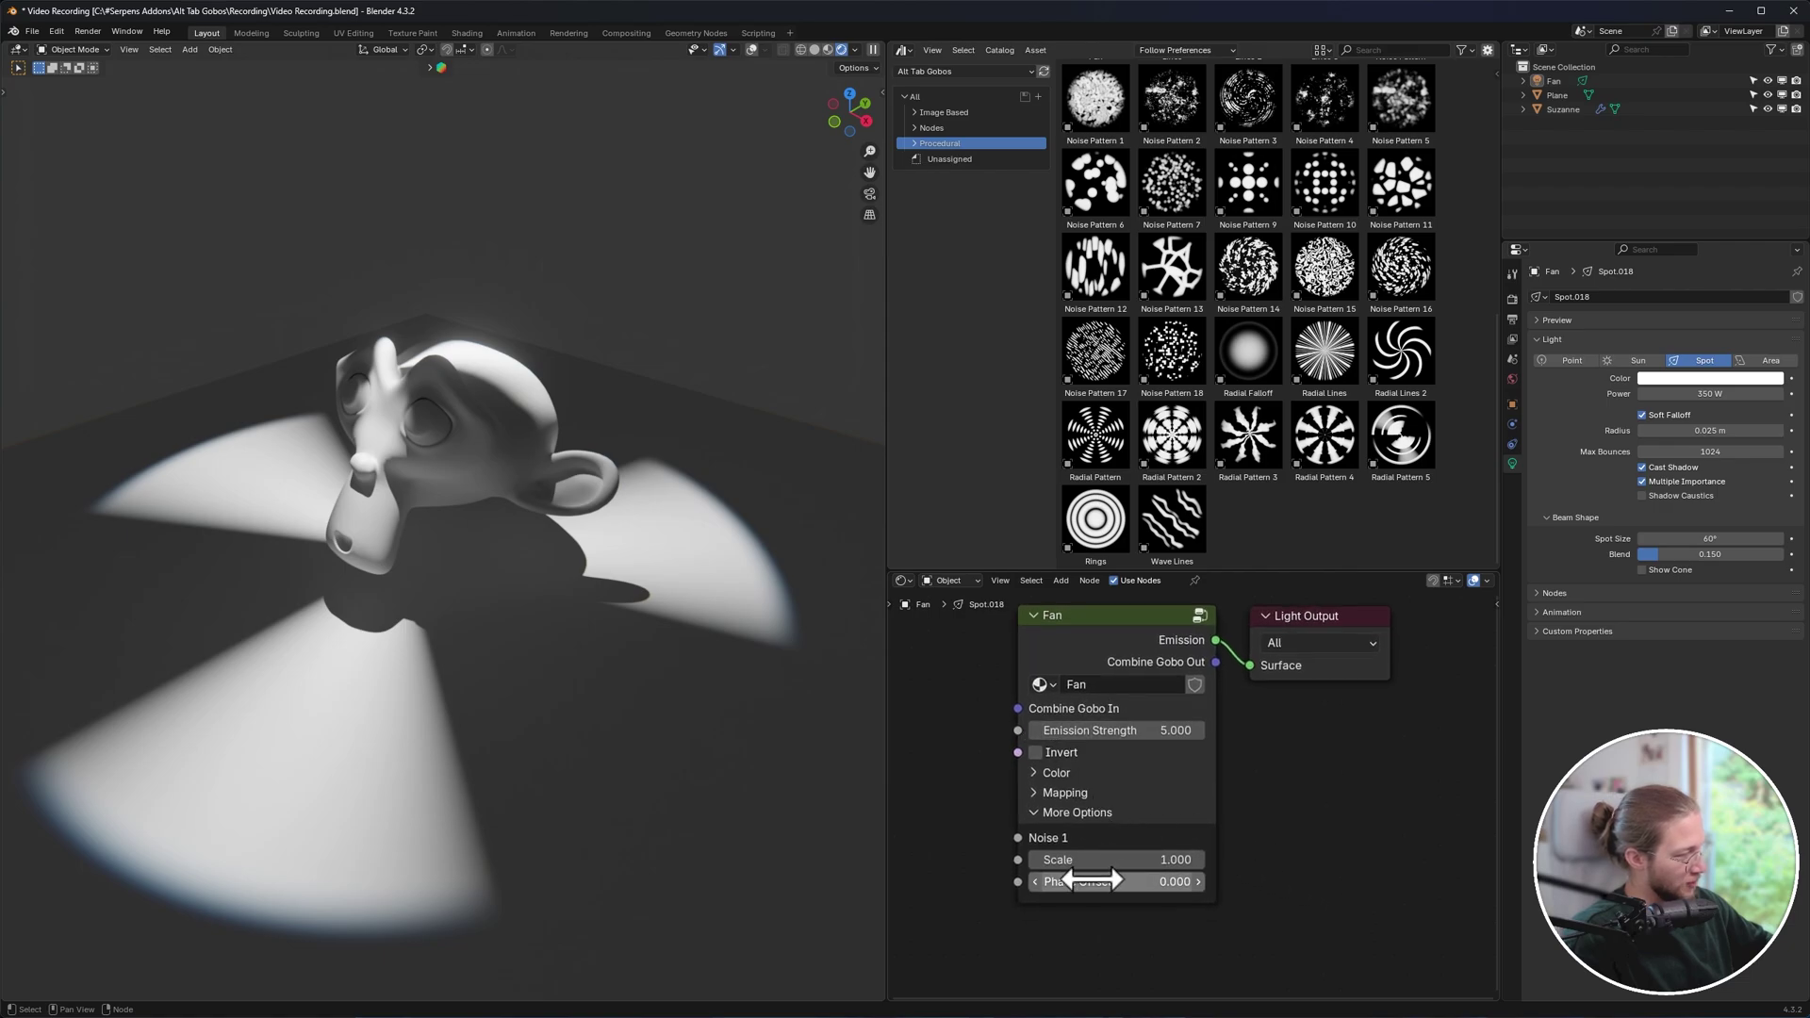
left_click_drag(1084, 880, 1311, 879)
key("Escape")
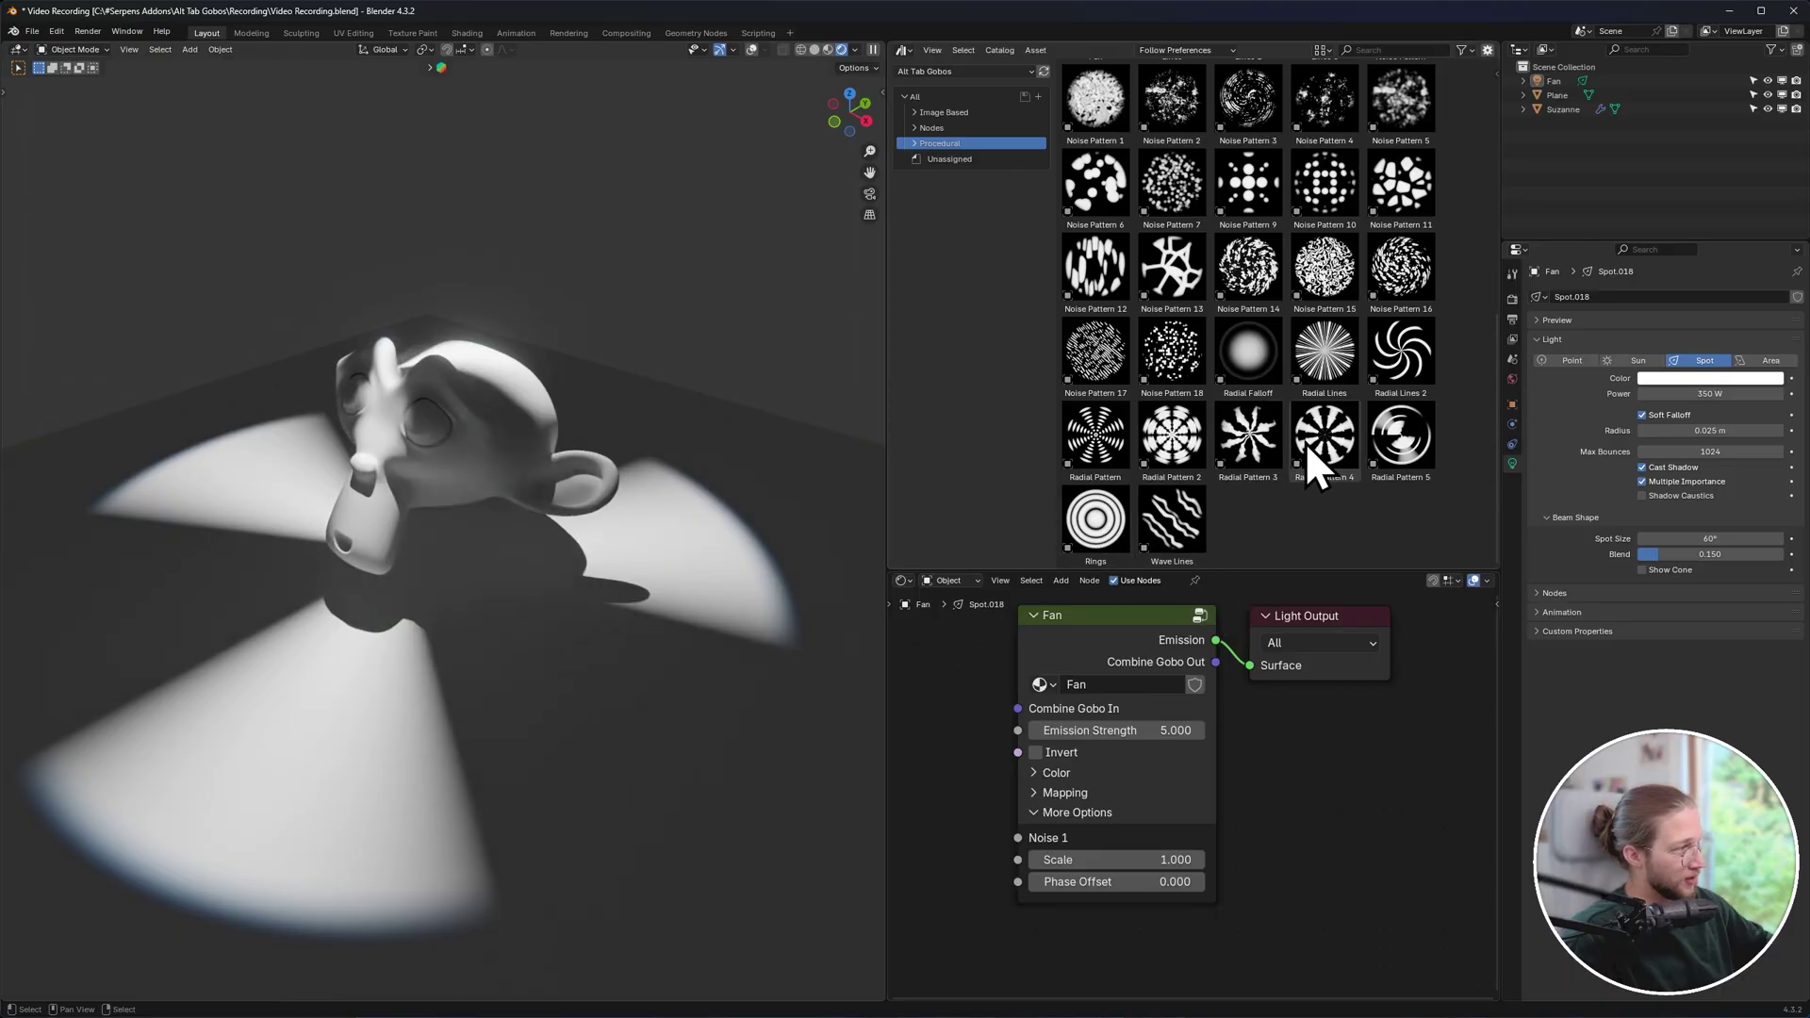
Add the Noise Pattern 3 procedural light to the scene beside the fan light and look through its node's More Options.
scroll(1310, 451, "up", 5)
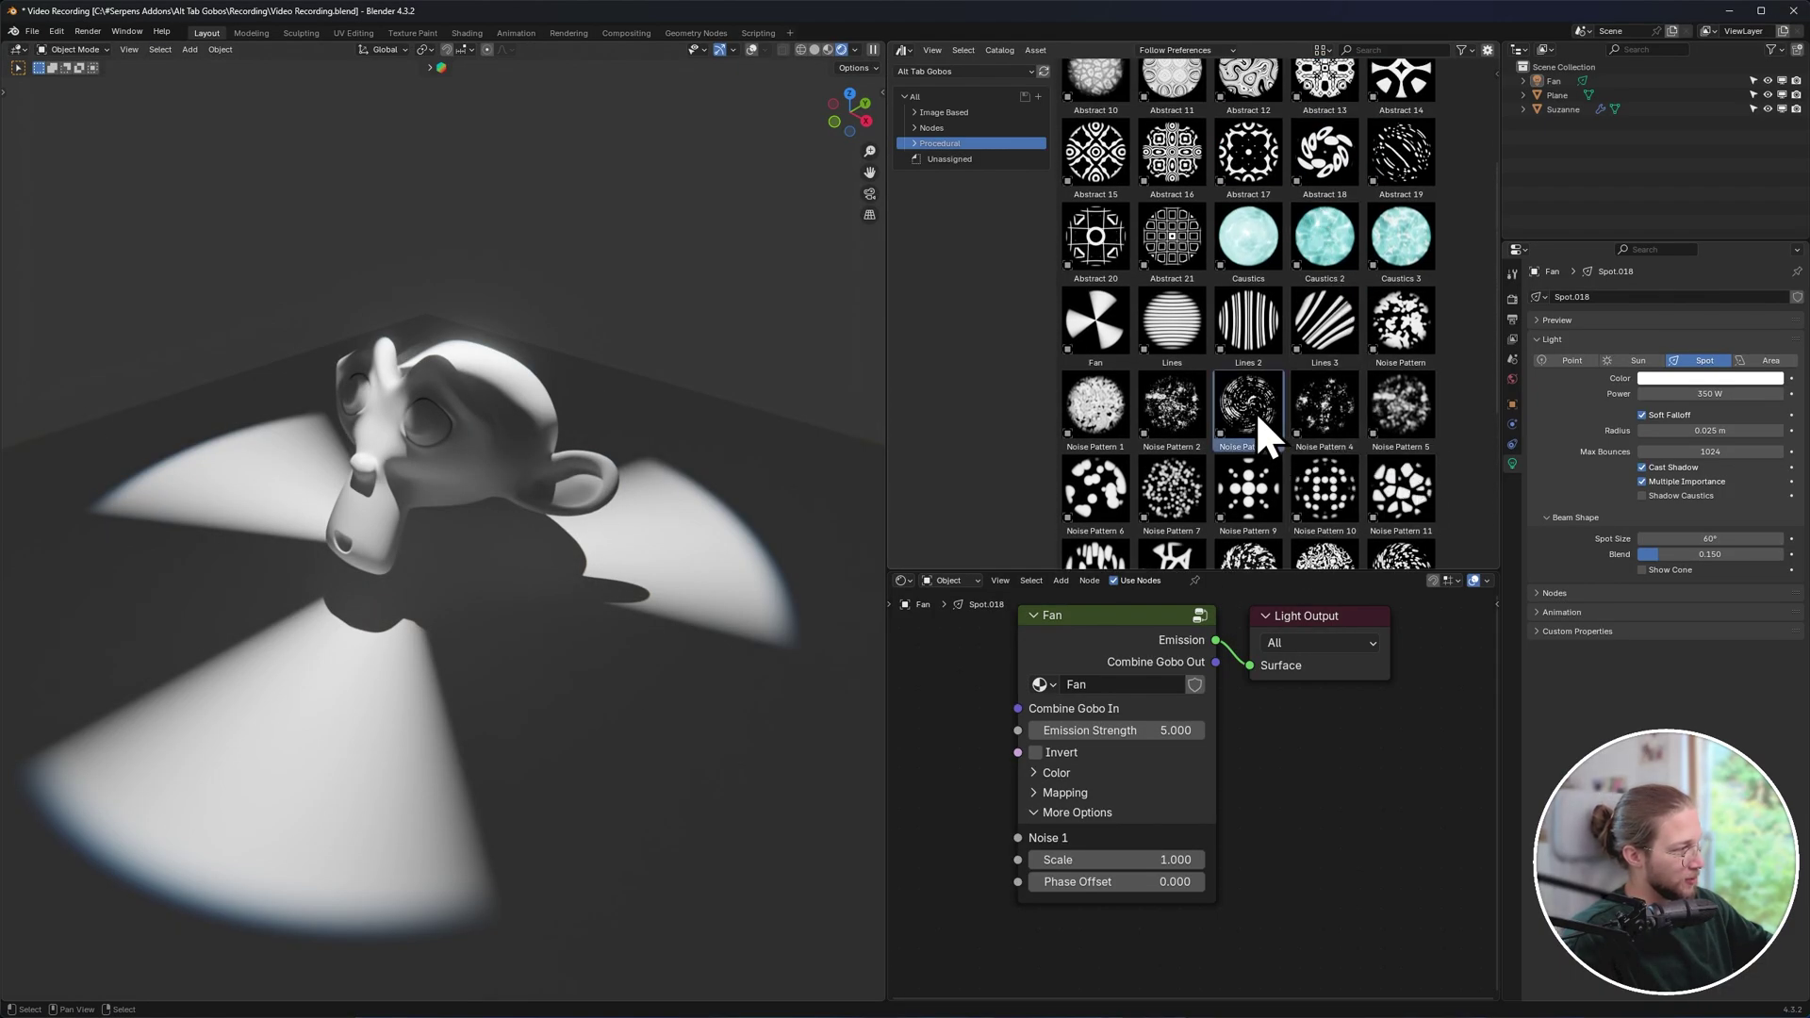
left_click_drag(1253, 411, 744, 681)
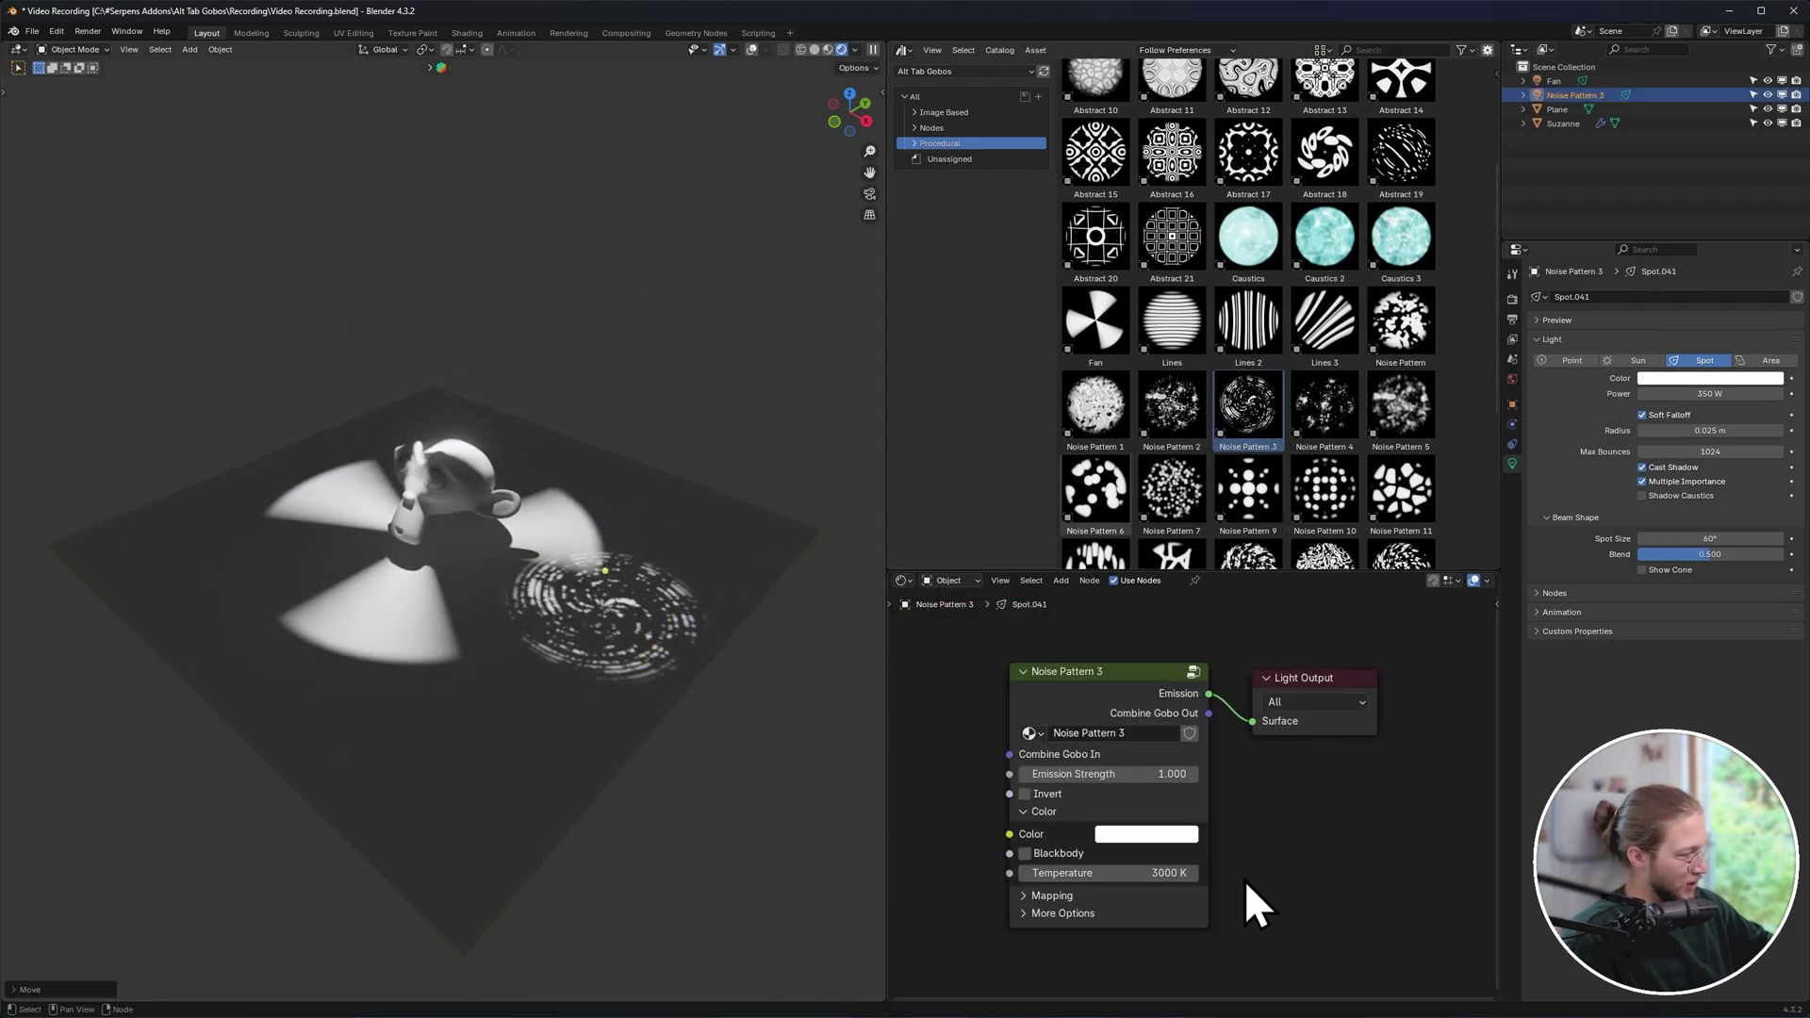
left_click(1148, 913)
middle_click_drag(1148, 913, 1285, 674)
mouse_move(1169, 894)
left_mouse_down()
mouse_move(1283, 894)
mouse_move(1135, 893)
left_mouse_up()
right_click(1135, 894)
left_click(1144, 685)
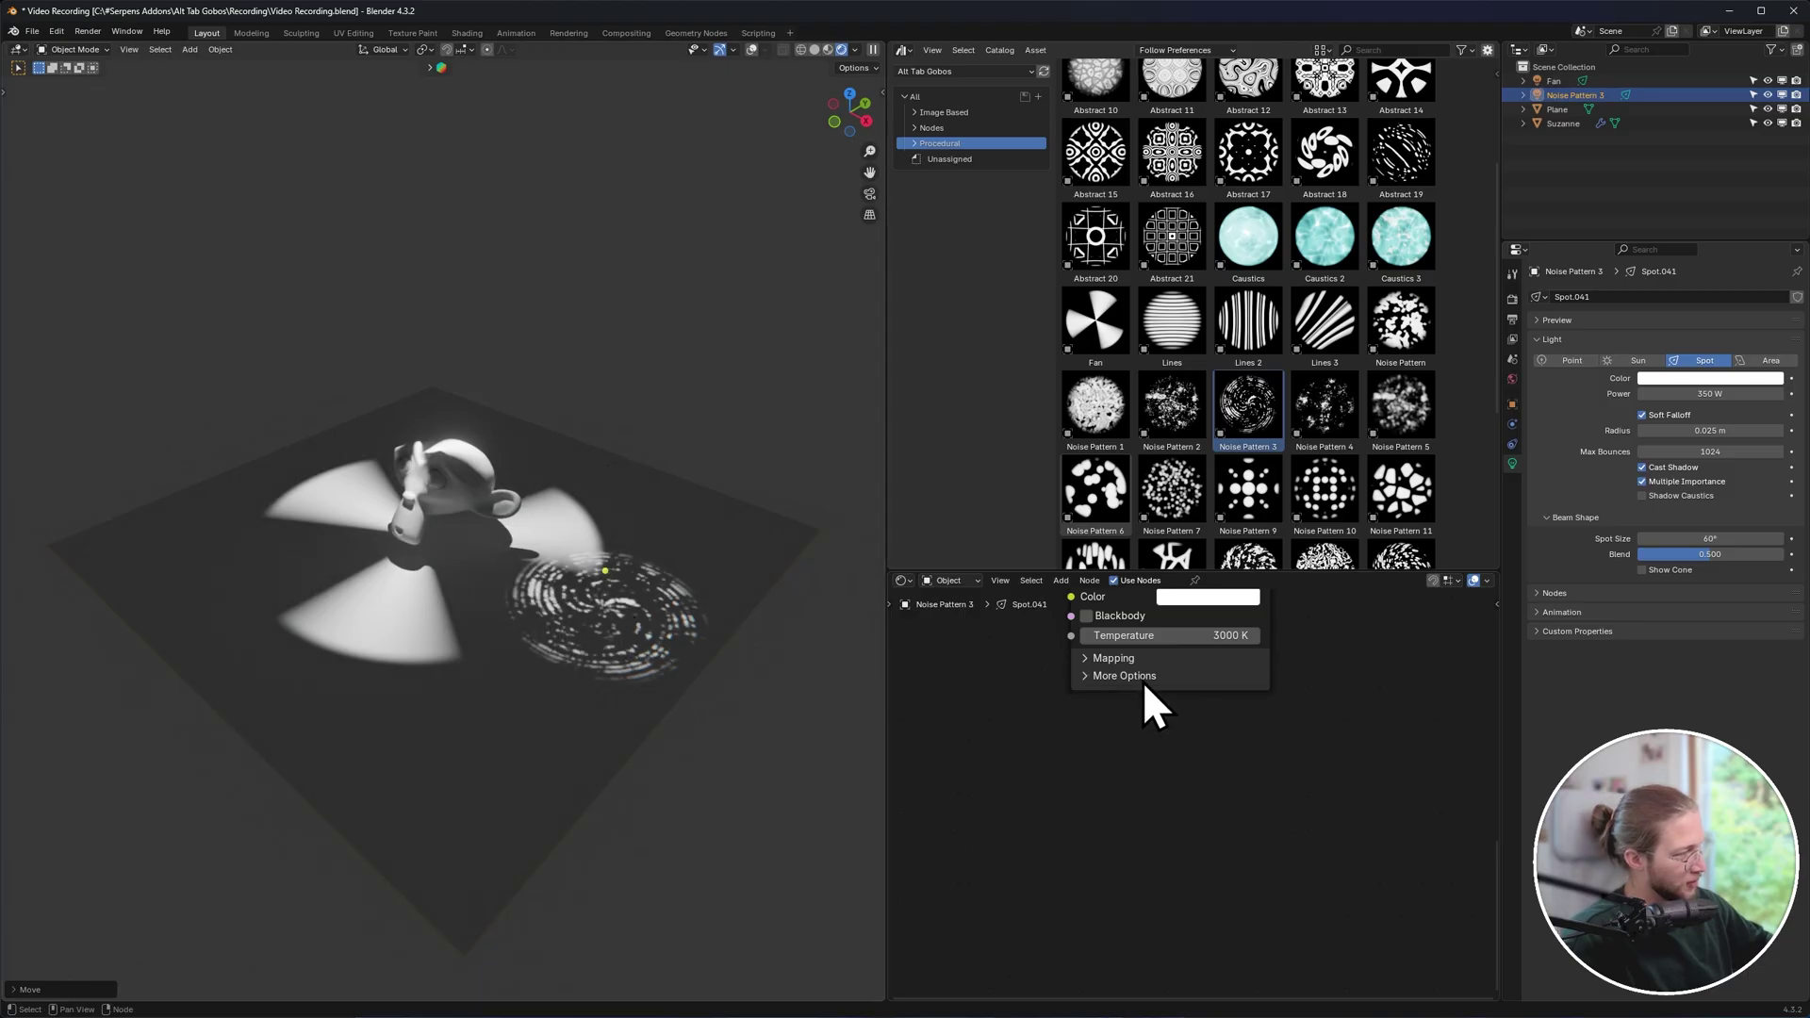
Try changing the Z rotation in the Noise Pattern 3 node's Mapping, collapse Mapping and expand More Options.
left_click(1125, 660)
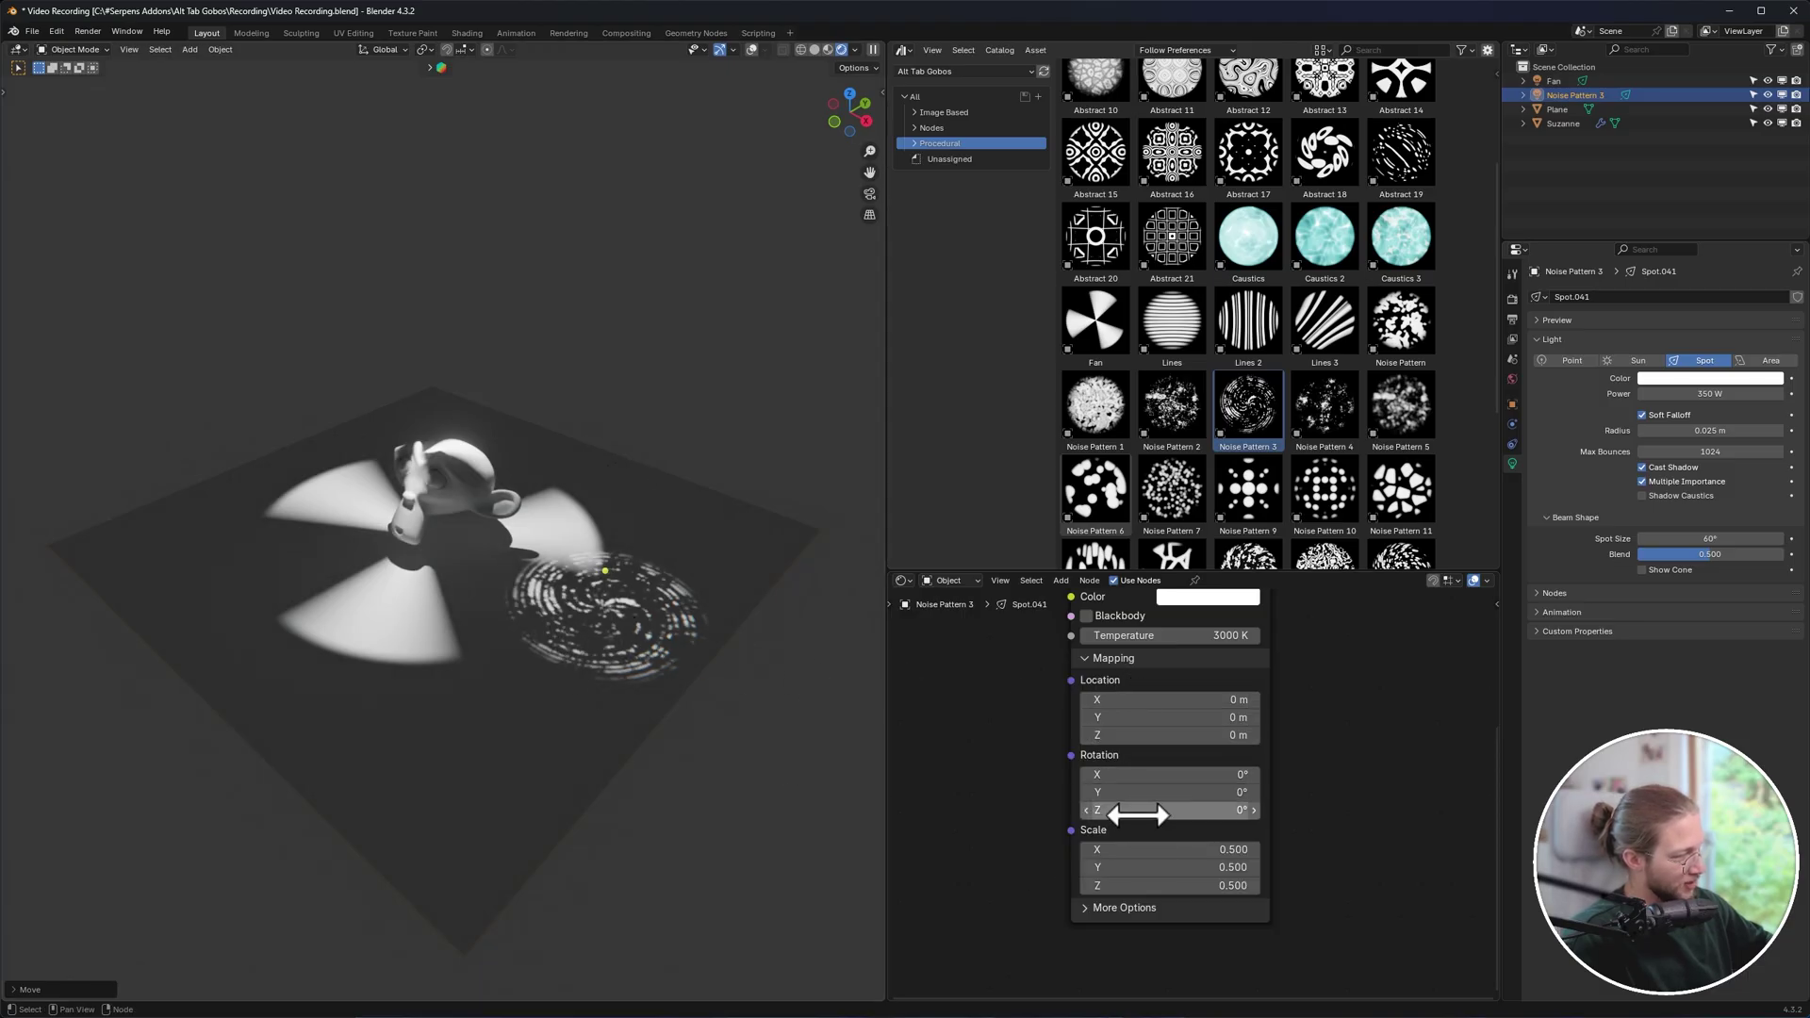
left_click_drag(1160, 811, 1399, 810)
key("Escape")
left_click_drag(1169, 700, 1038, 736)
left_click(1117, 658)
left_click(1115, 677)
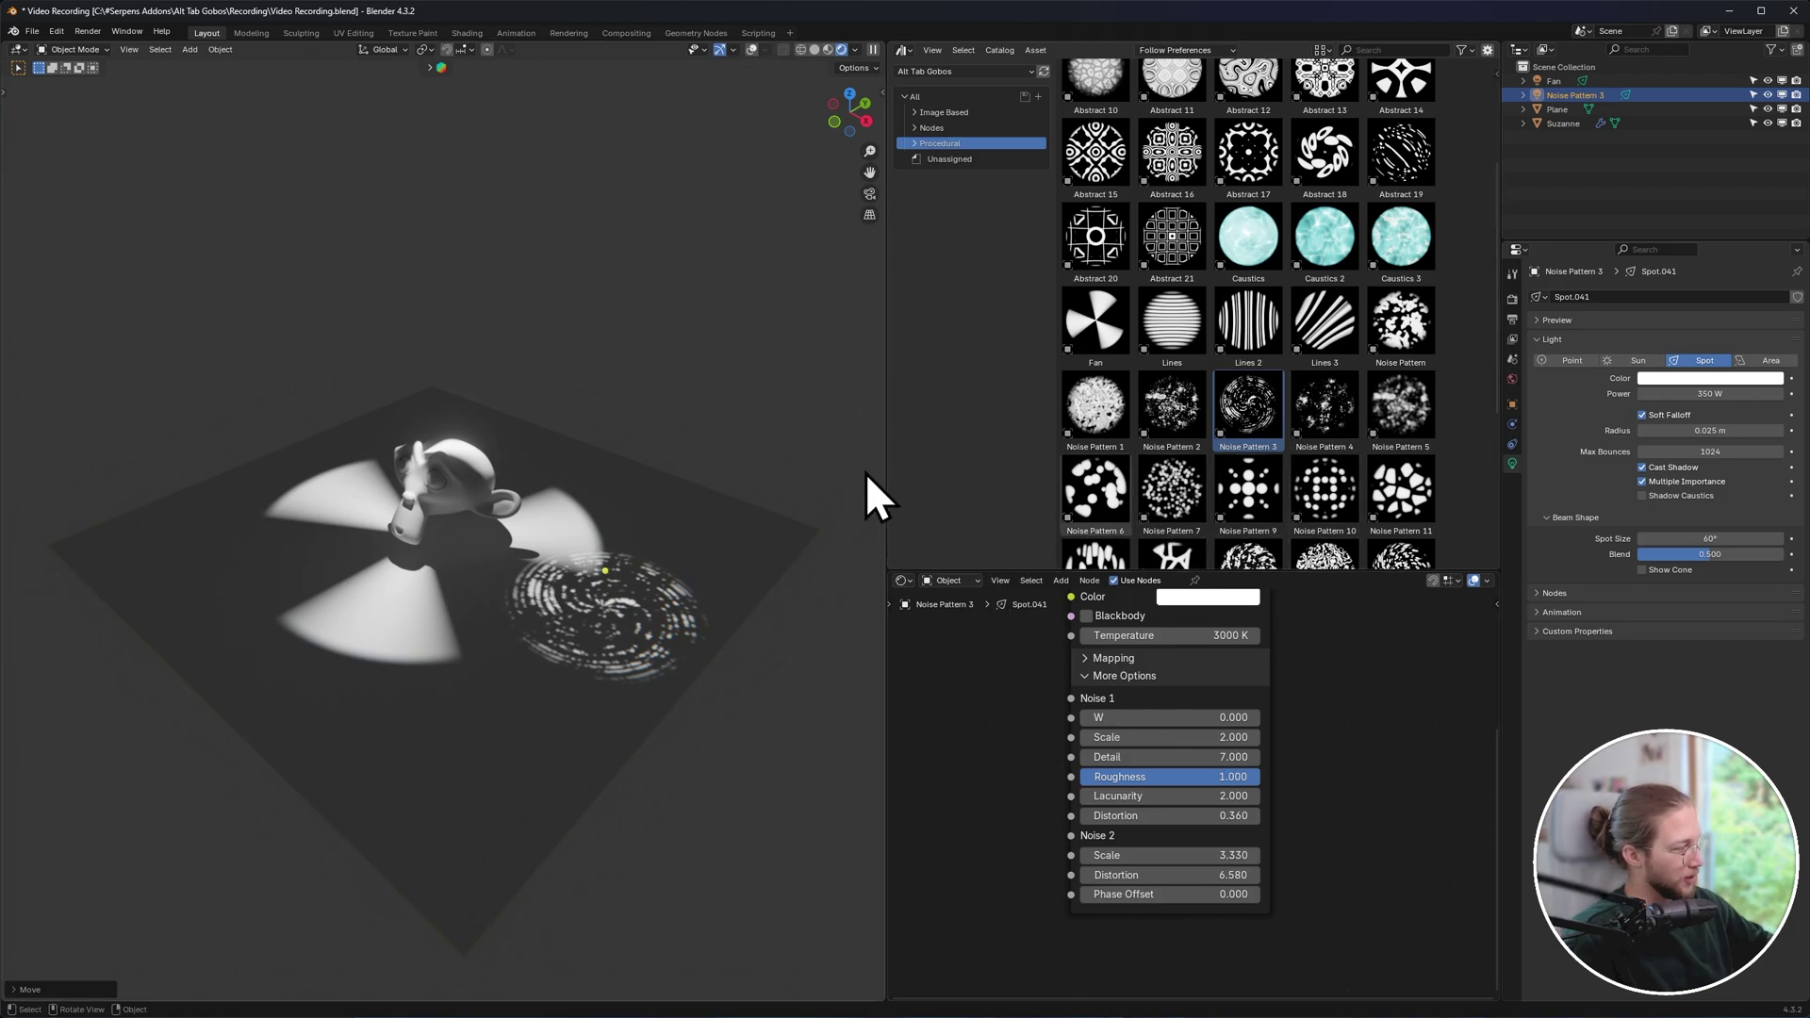
Delete the Noise Pattern 3 light and show the viewport overlays again.
key("Delete")
key("shift+alt+z")
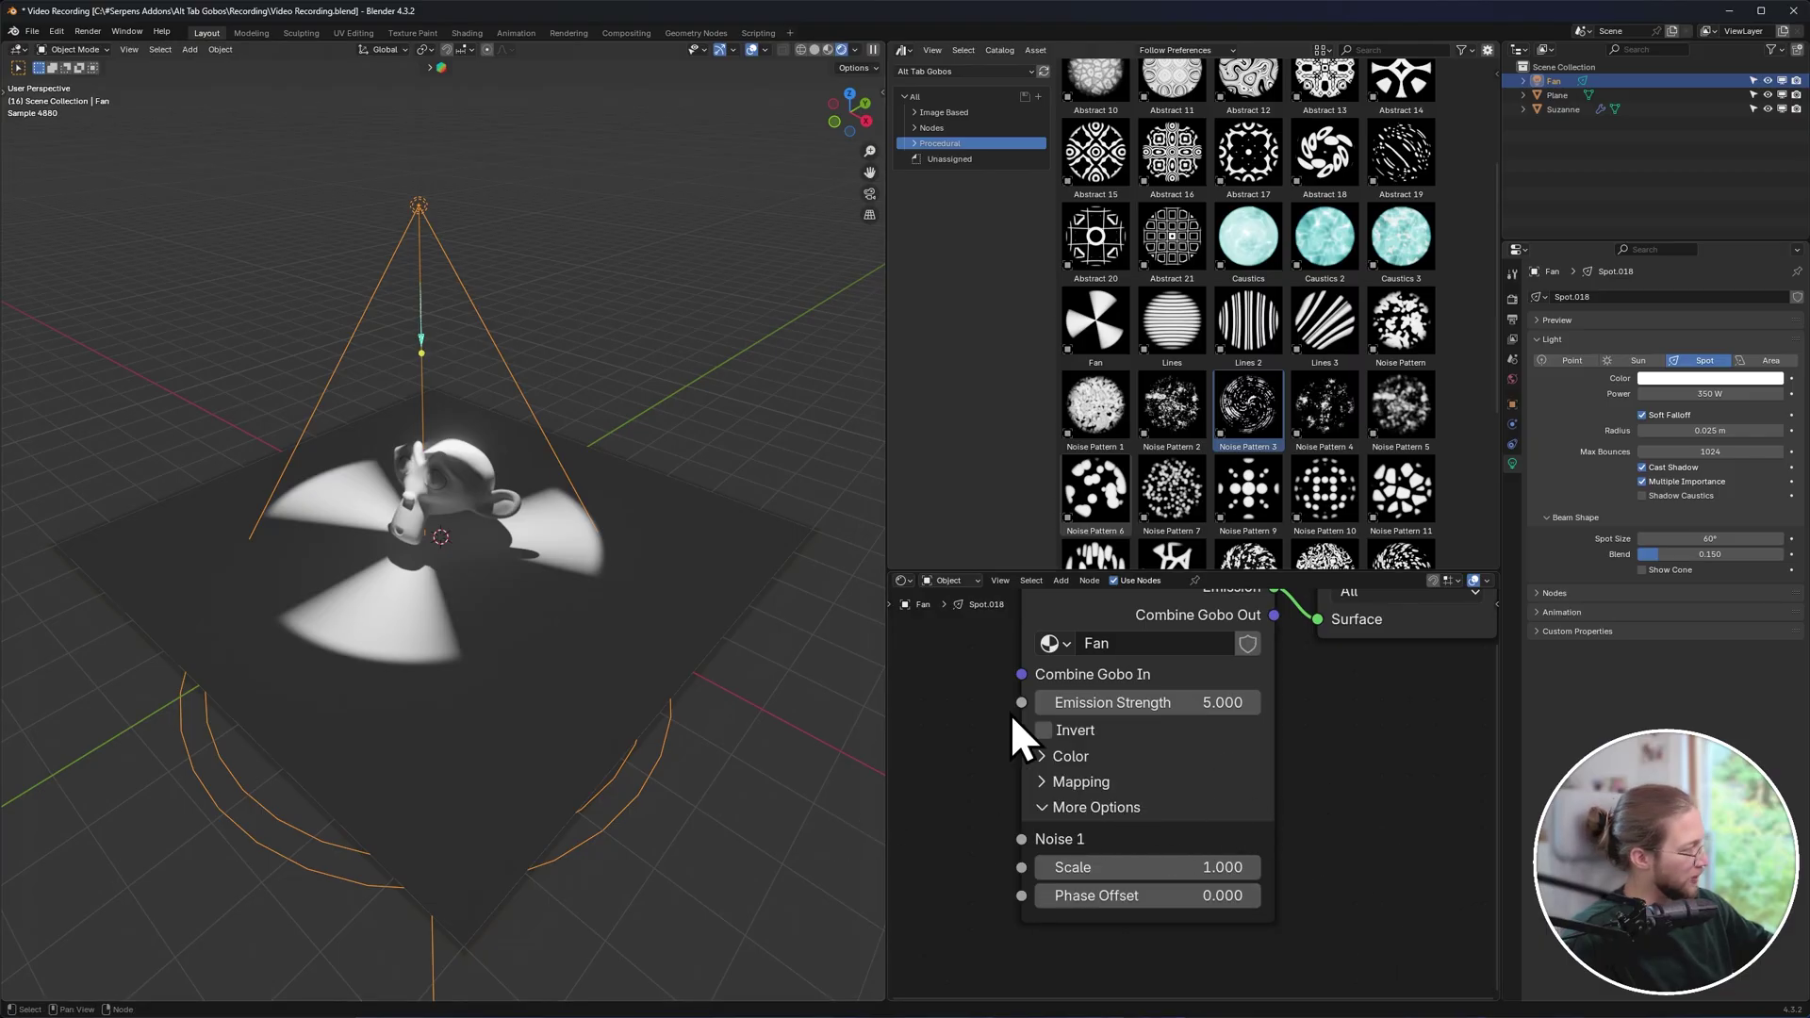
Drive the Fan node's Phase Offset with the expression #frame/25 and play the animation.
left_click(1131, 894)
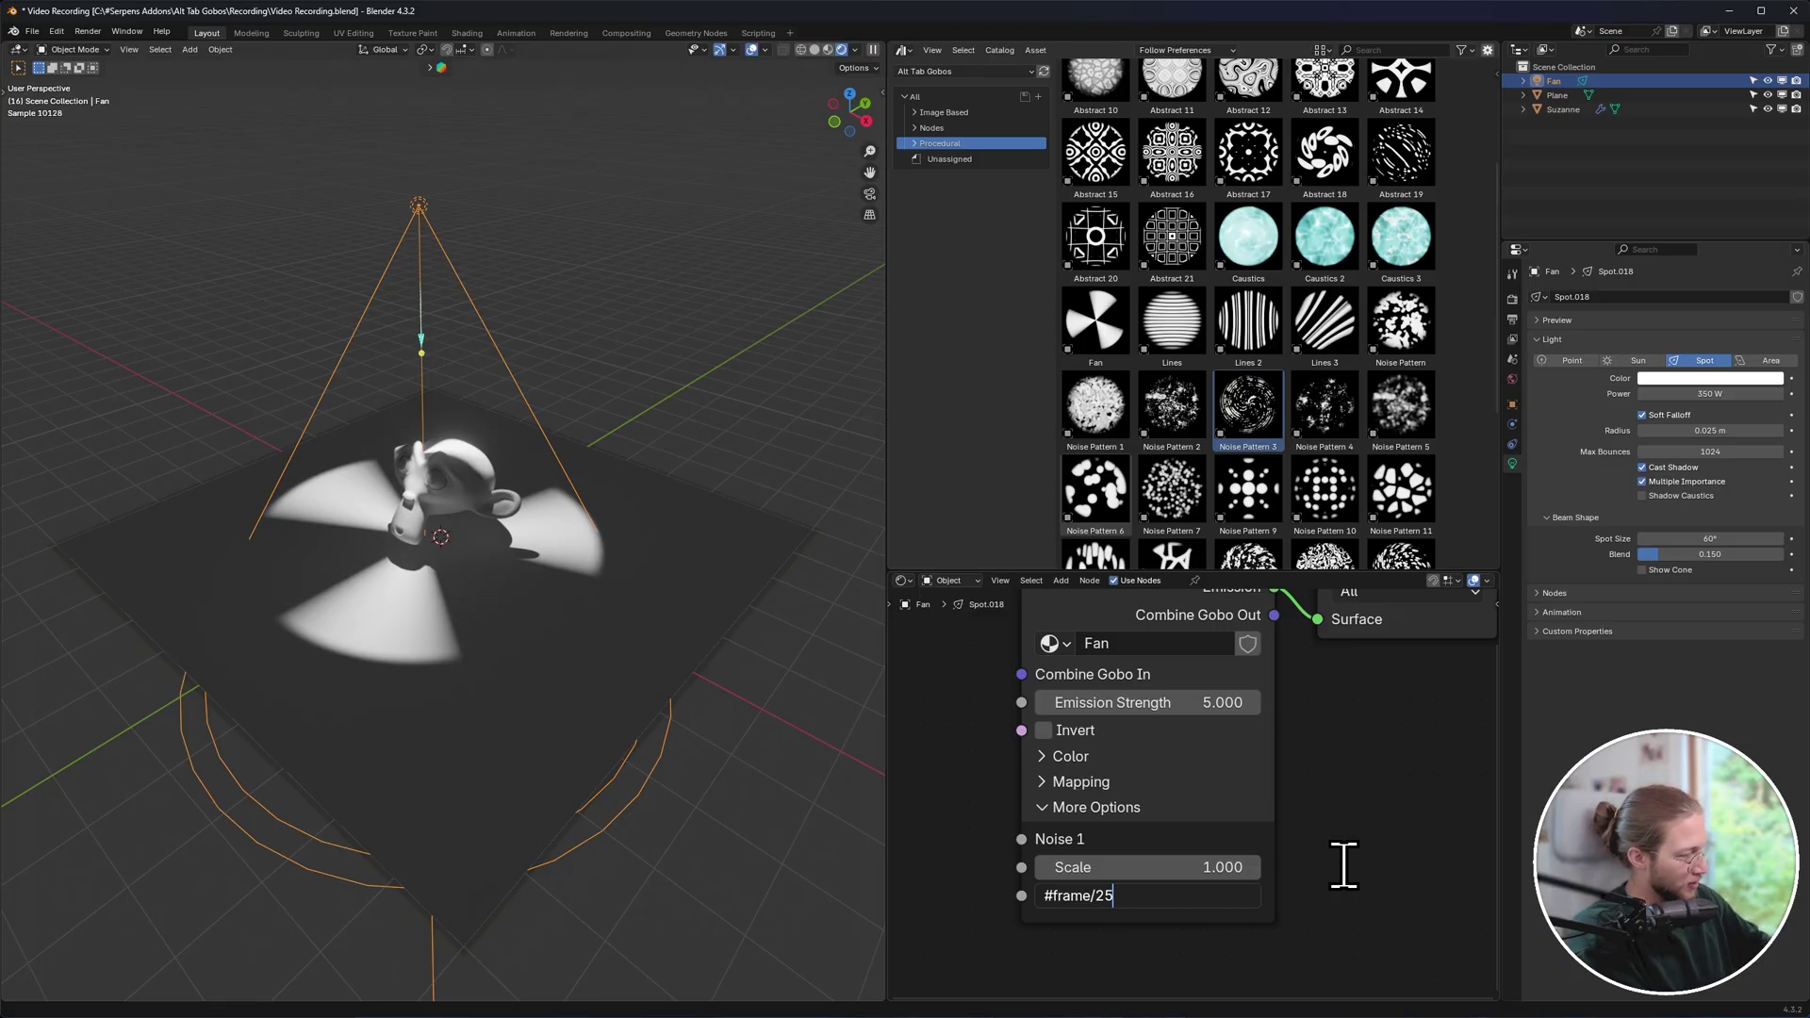
type("#frame/25")
key("Return")
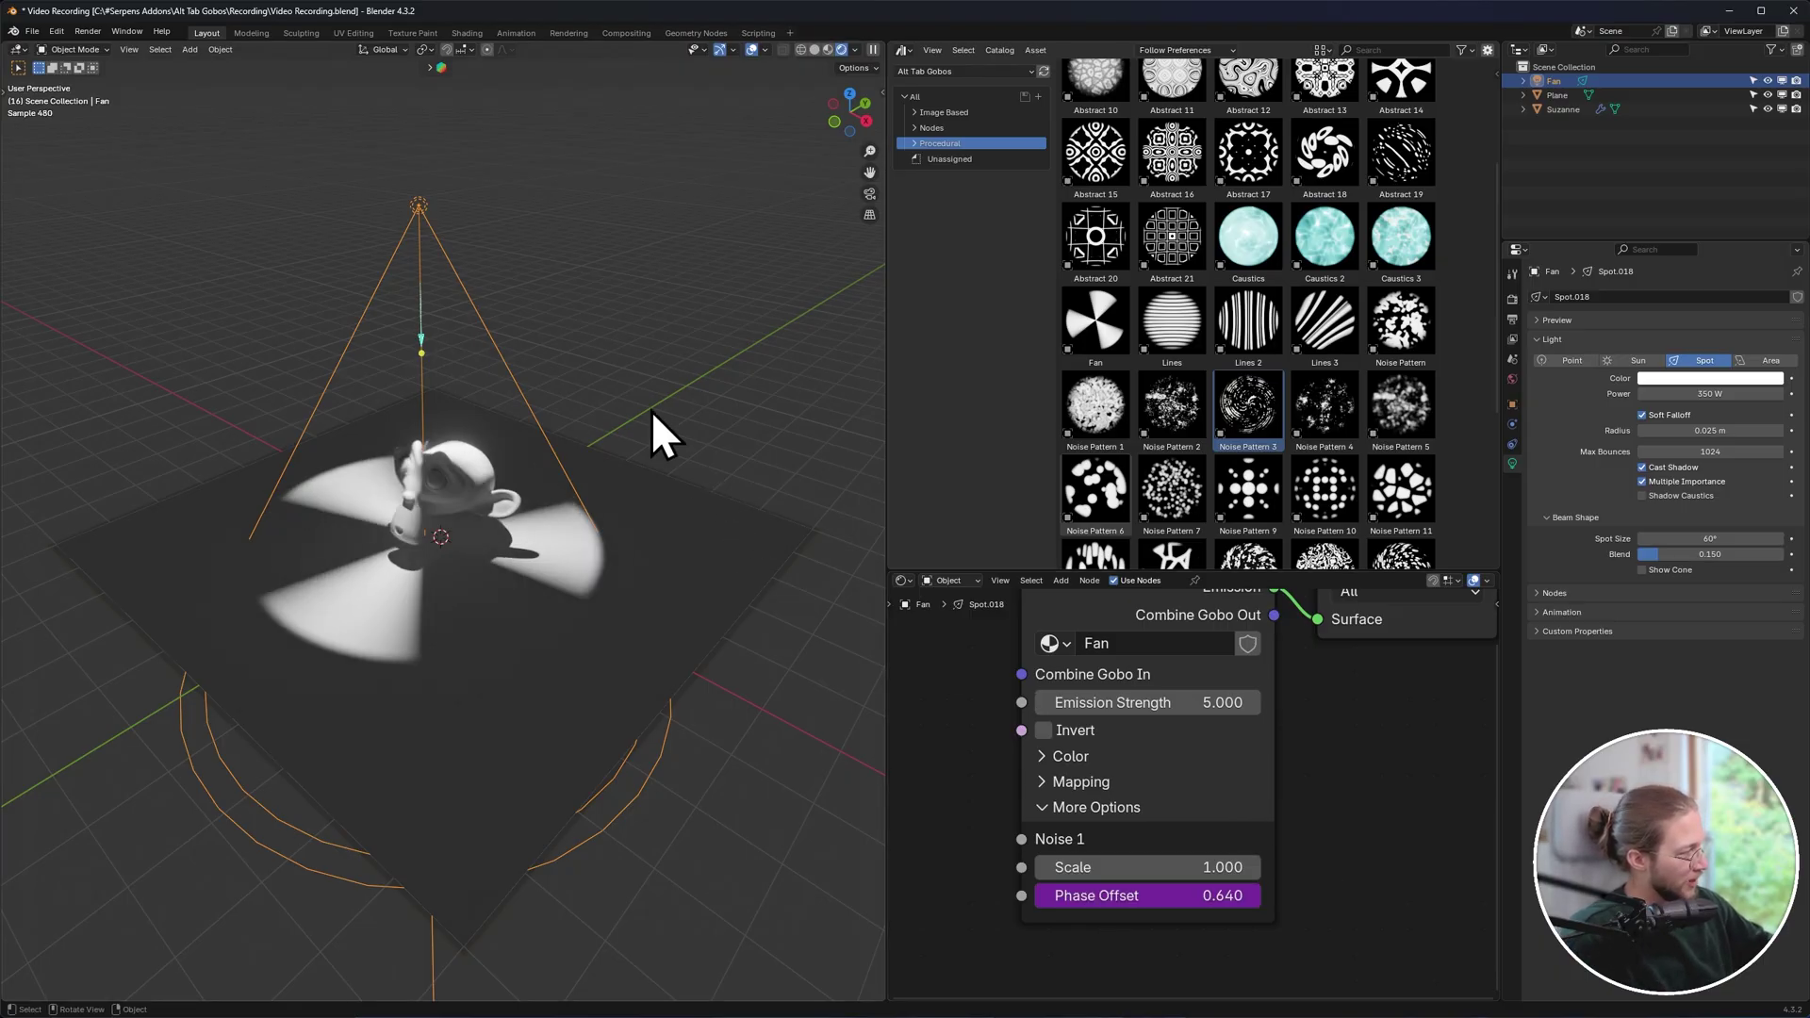
key("space")
middle_click_drag(578, 553, 740, 700)
Change the Phase Offset driver expression on the Fan node to frame/10.
left_click(1189, 893)
key("BackSpace")
key("BackSpace")
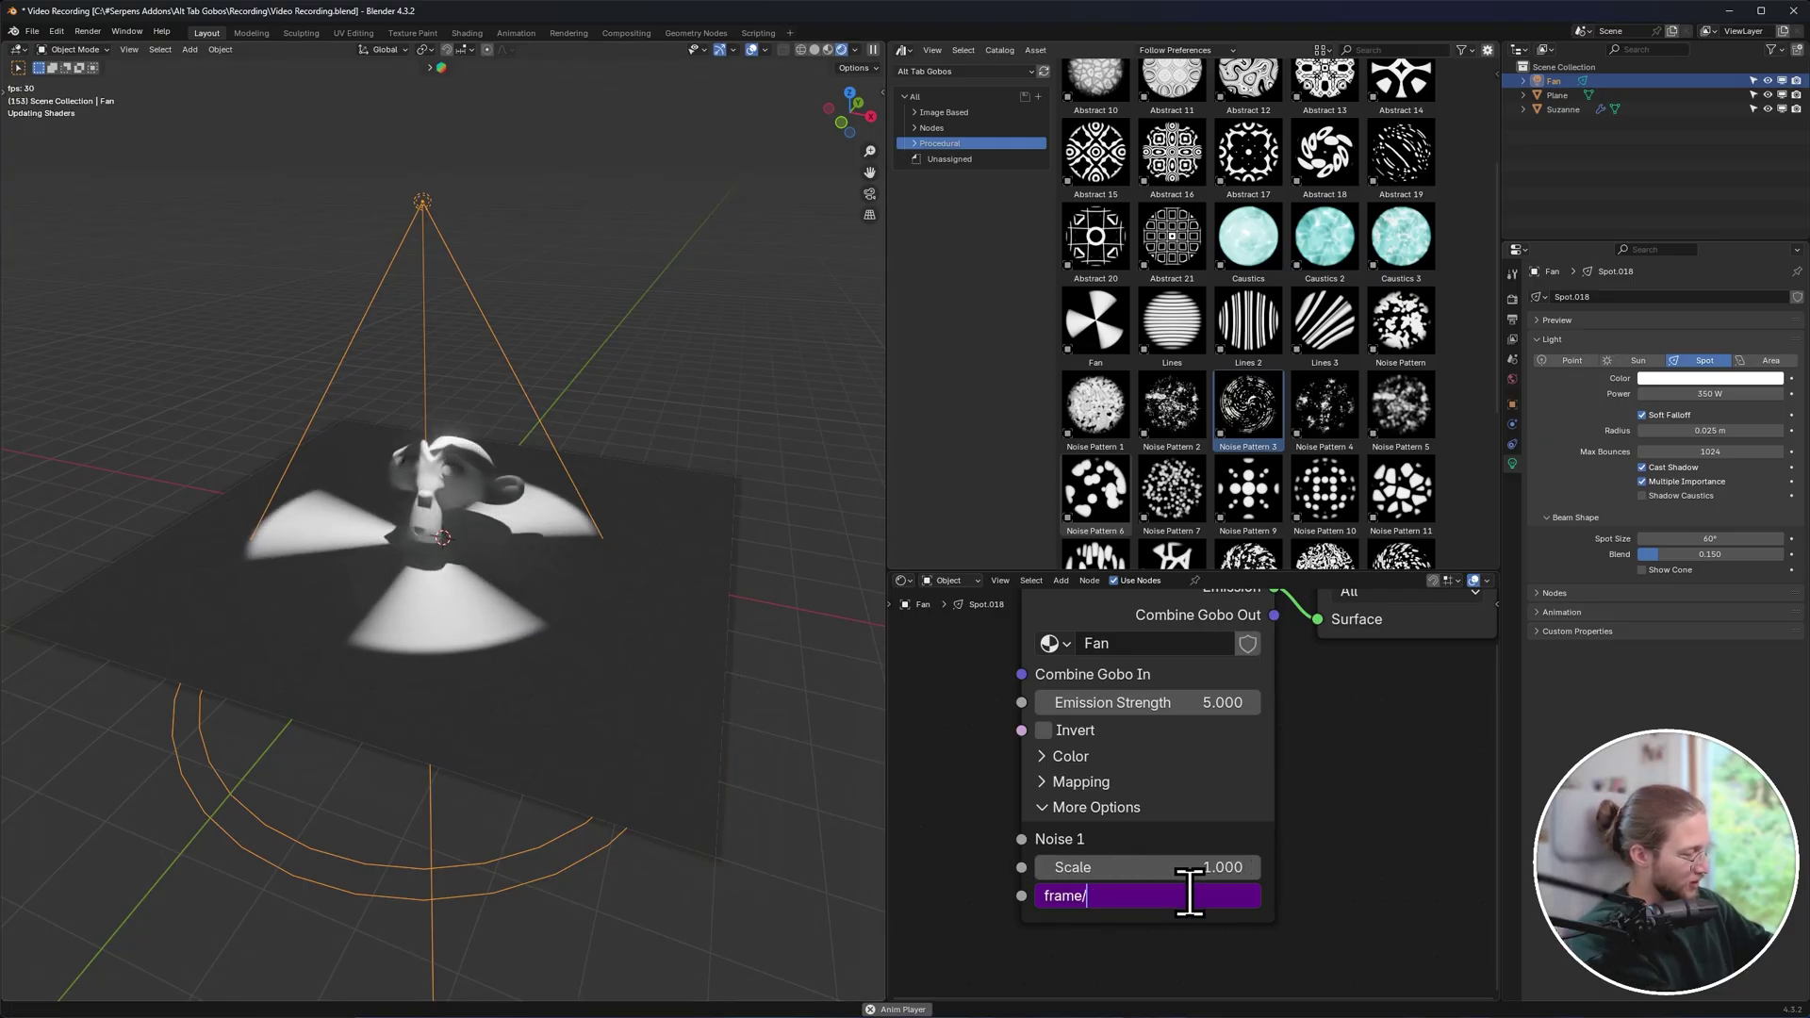
type("10")
key("Return")
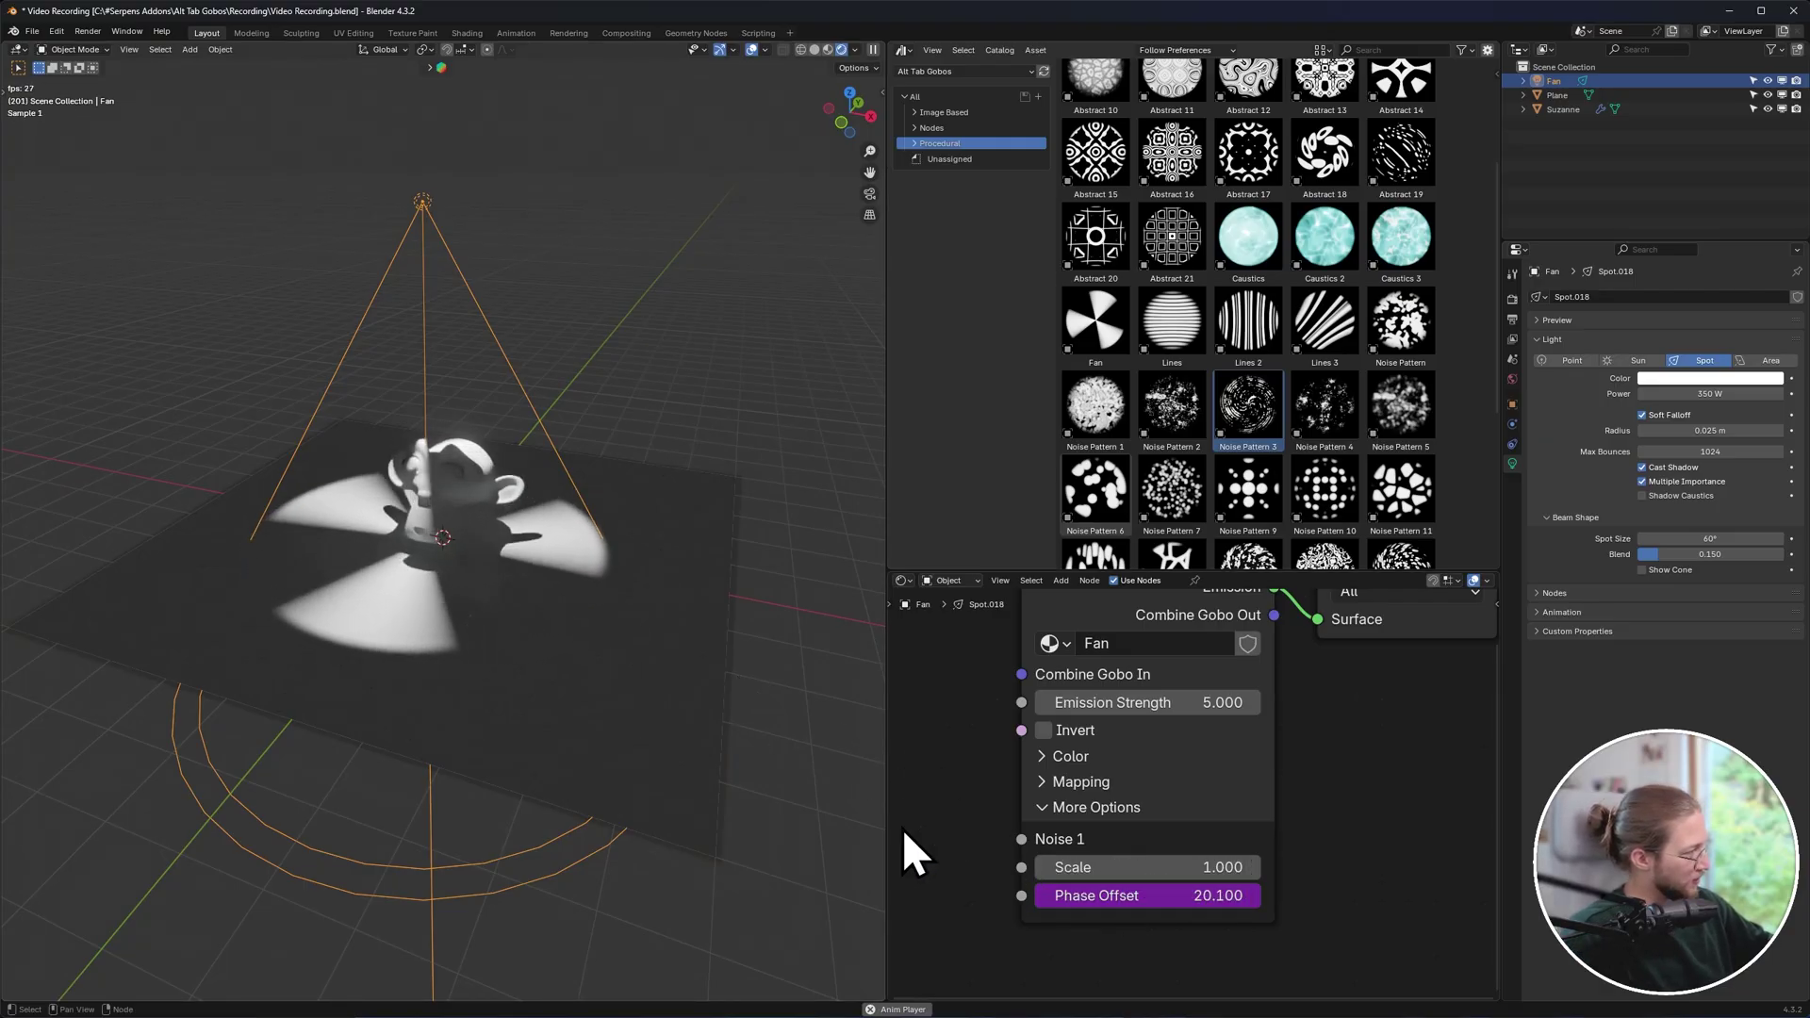
Change the Fan node's Phase Offset driver expression to frame*100.
scroll(628, 636, "up", 2)
left_click(1156, 895)
left_click(1180, 898)
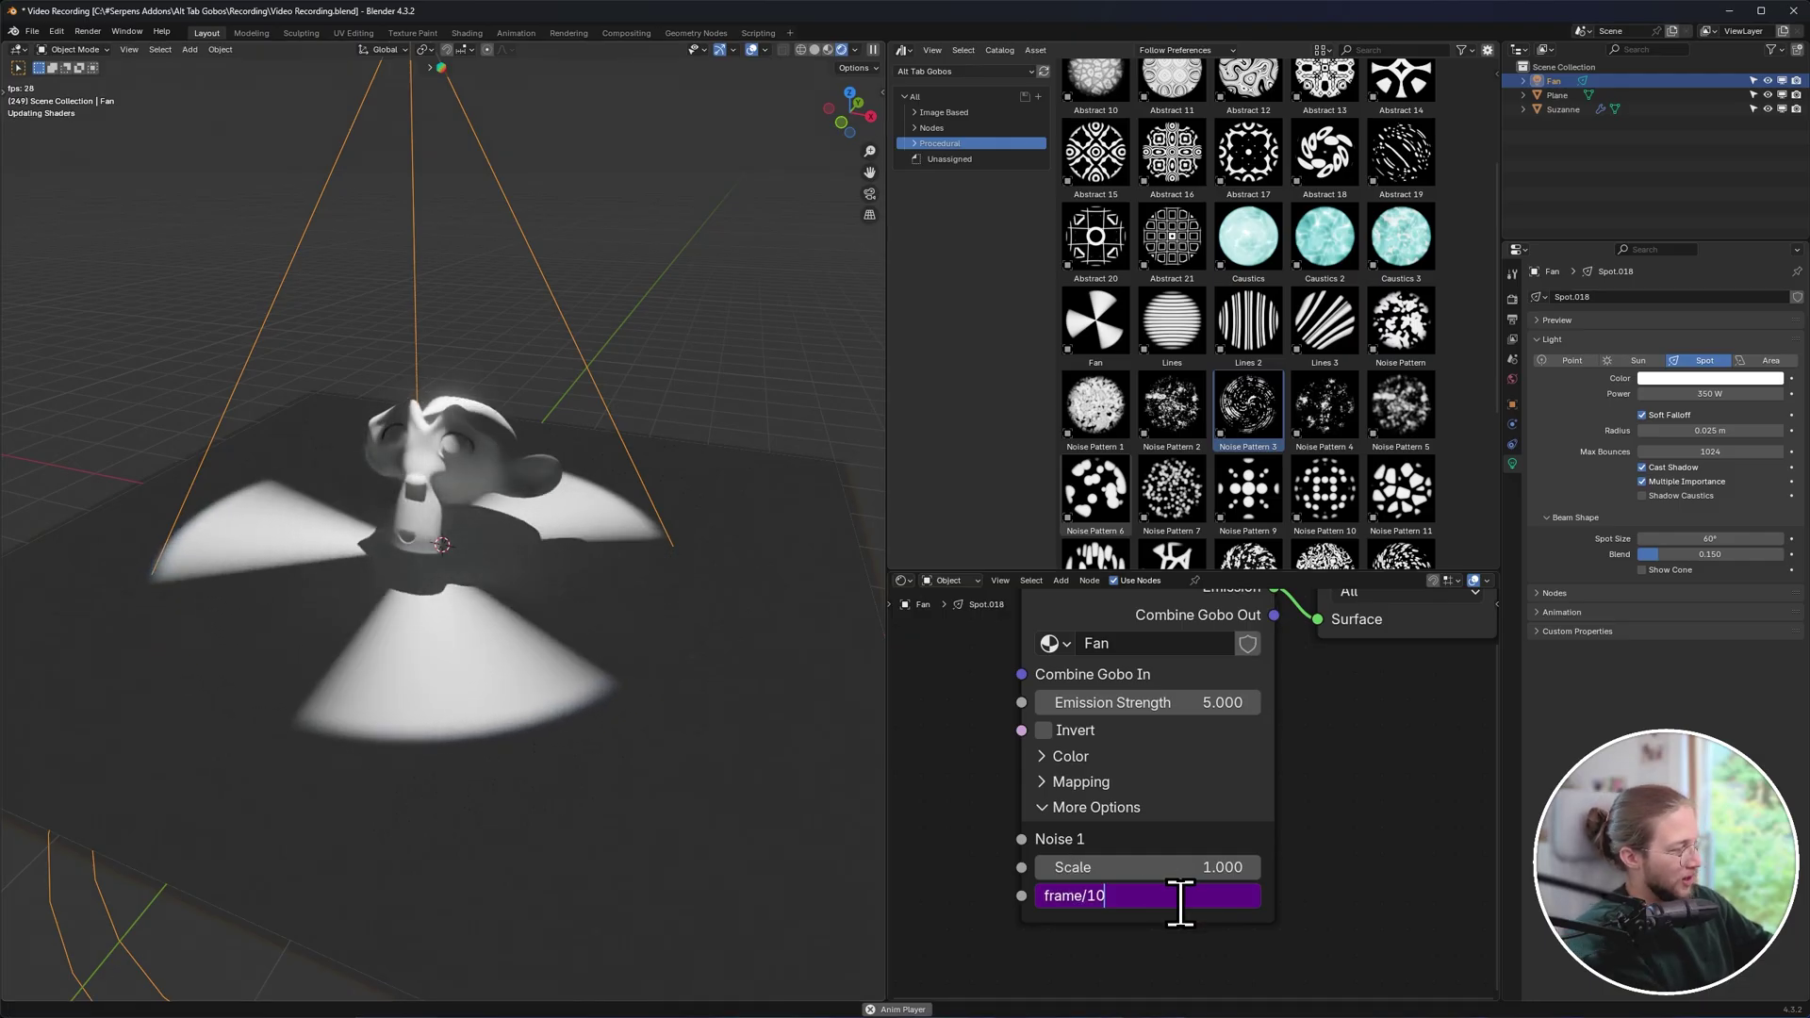
key("BackSpace")
key("BackSpace")
key("BackSpace")
type("*100")
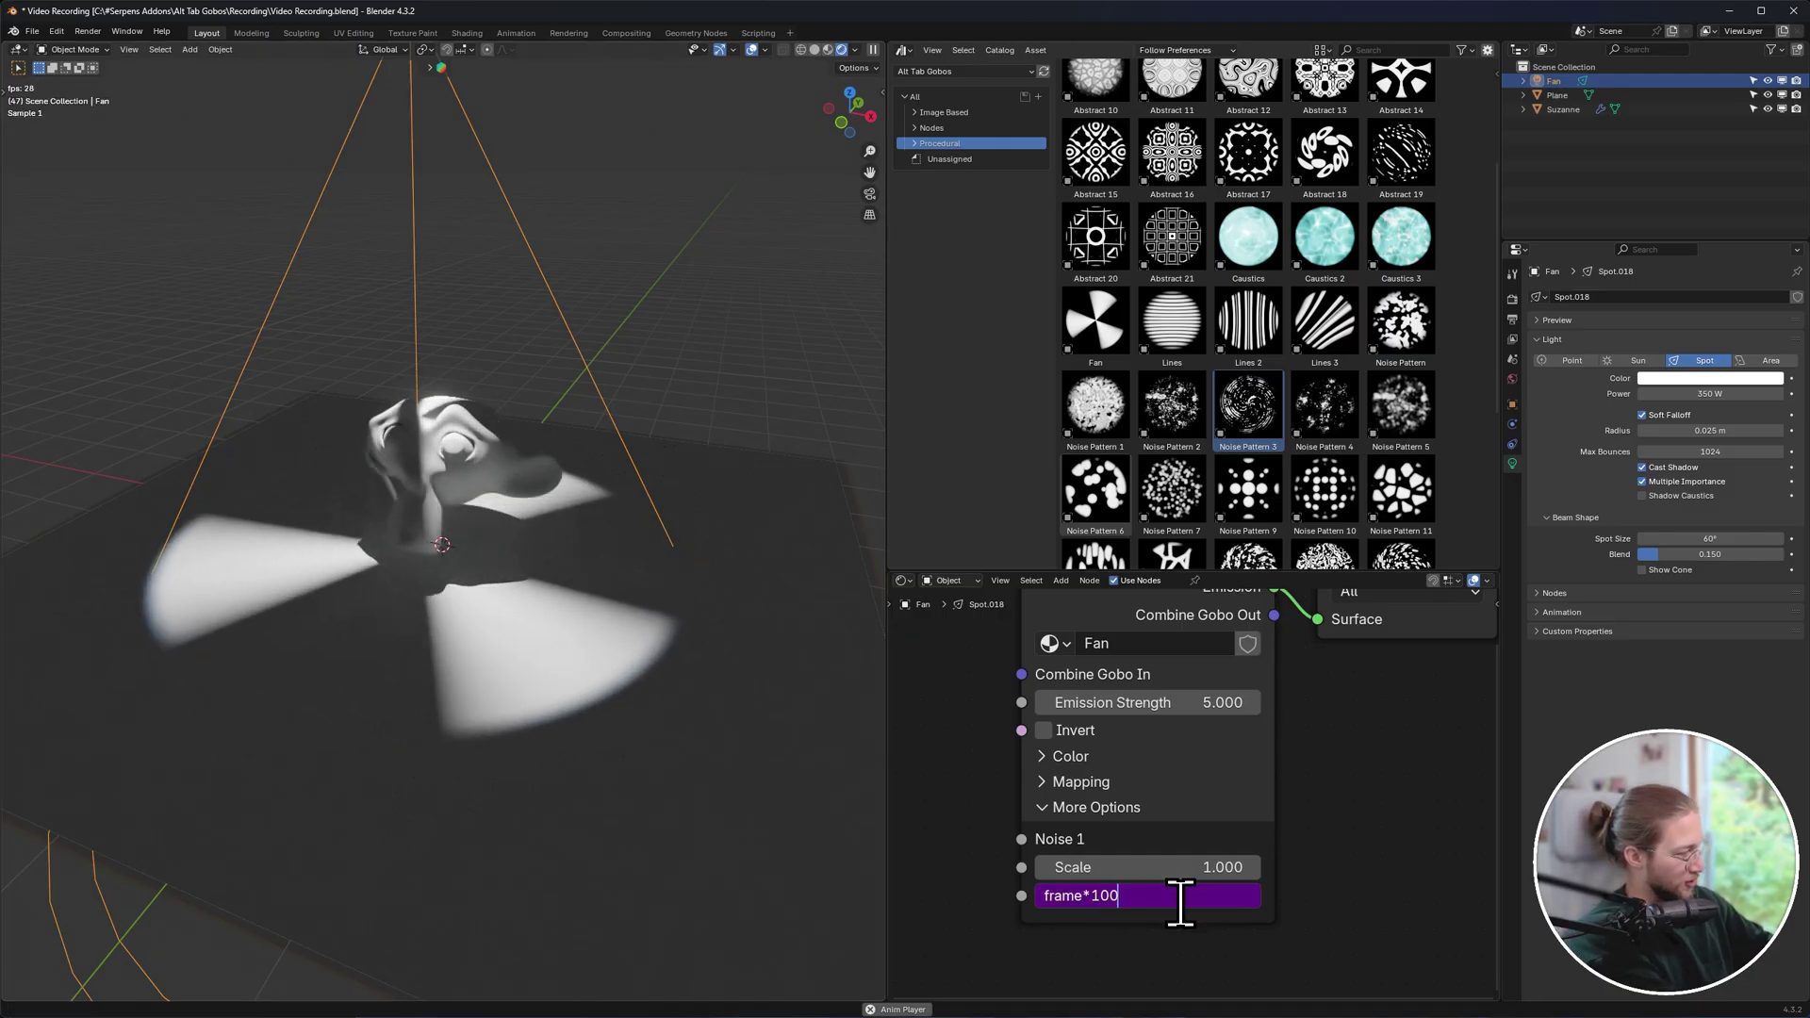
key("Return")
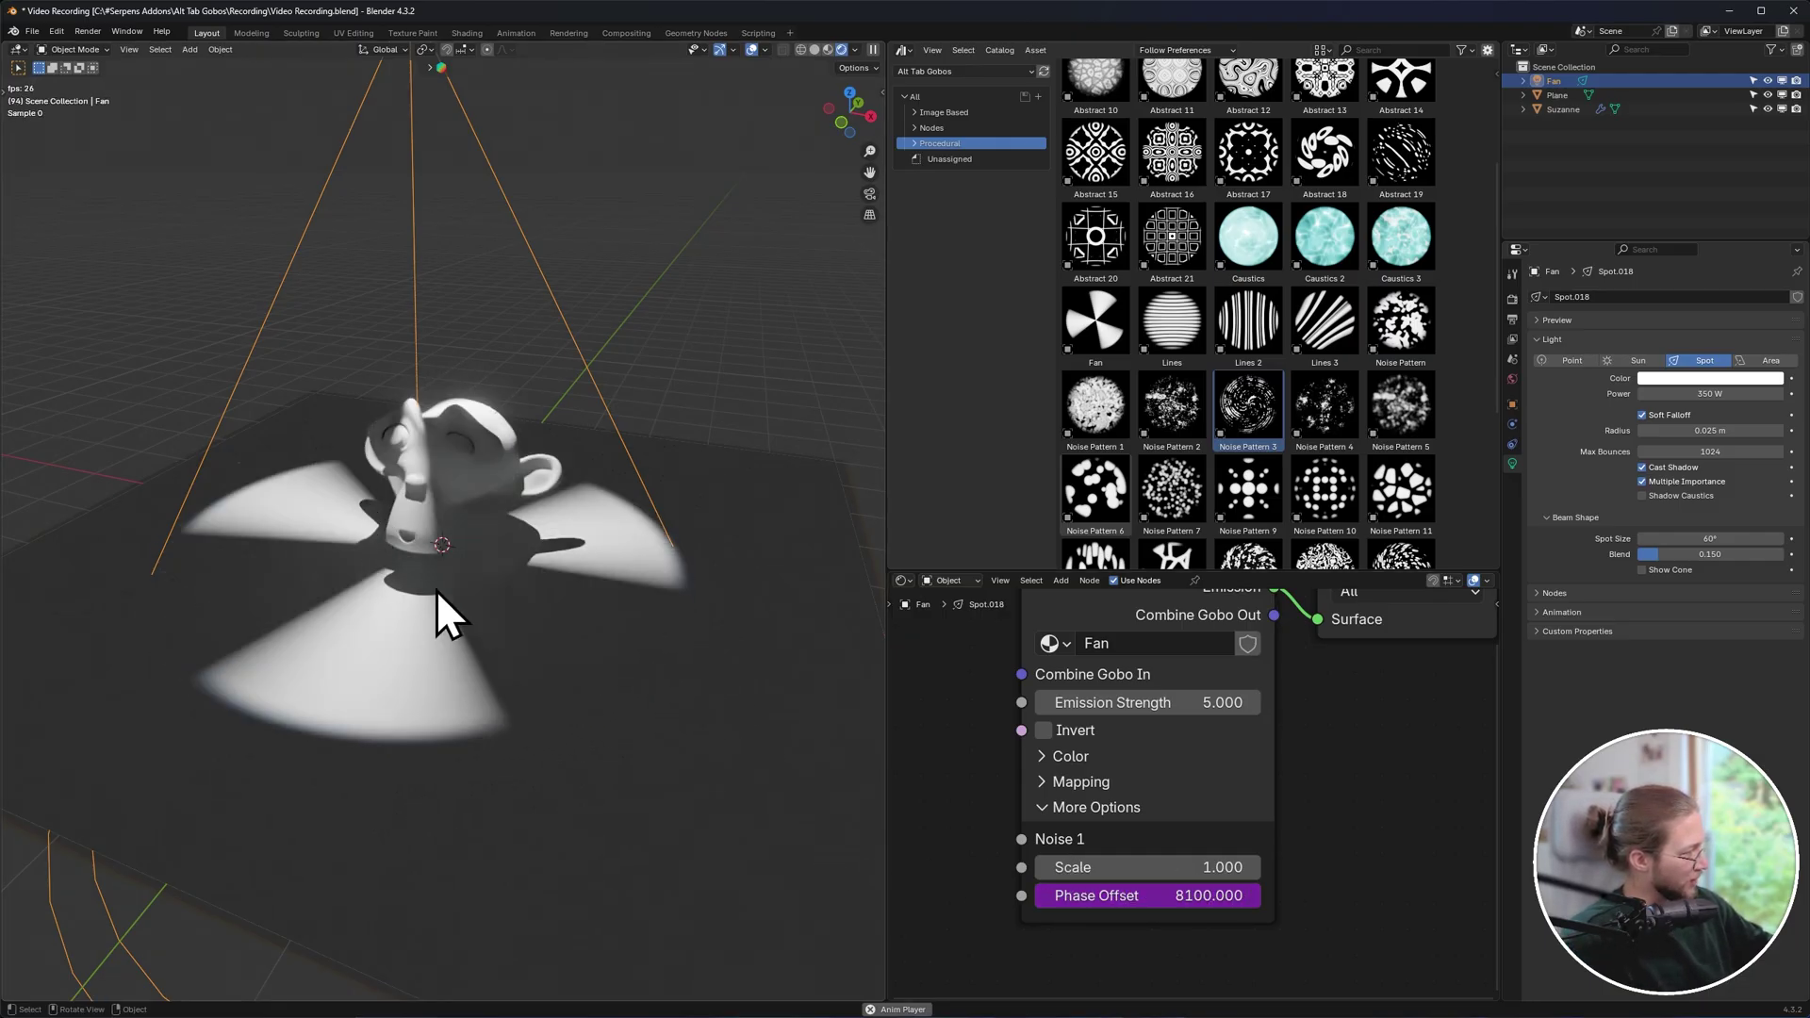
Reverse the fan's rotation by changing the Phase Offset expression to frame*-100.
left_click(1143, 897)
key("Left")
key("Left")
key("Left")
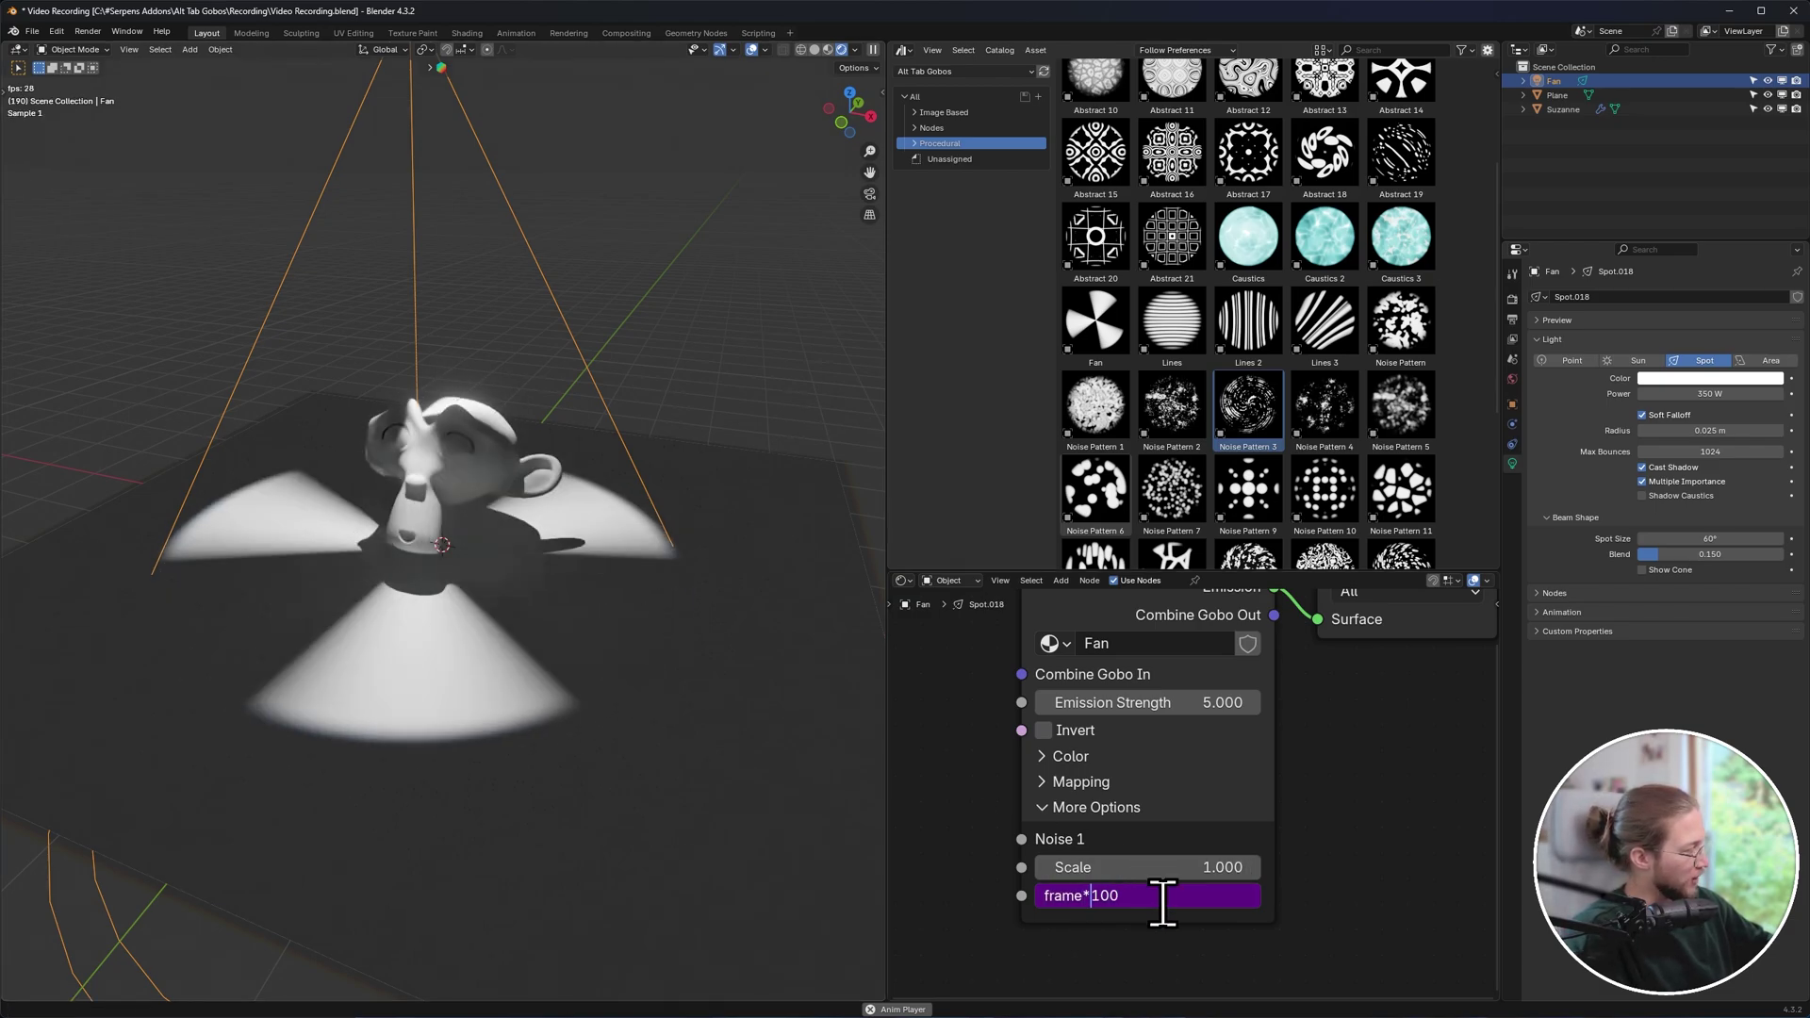
type("-")
key("Return")
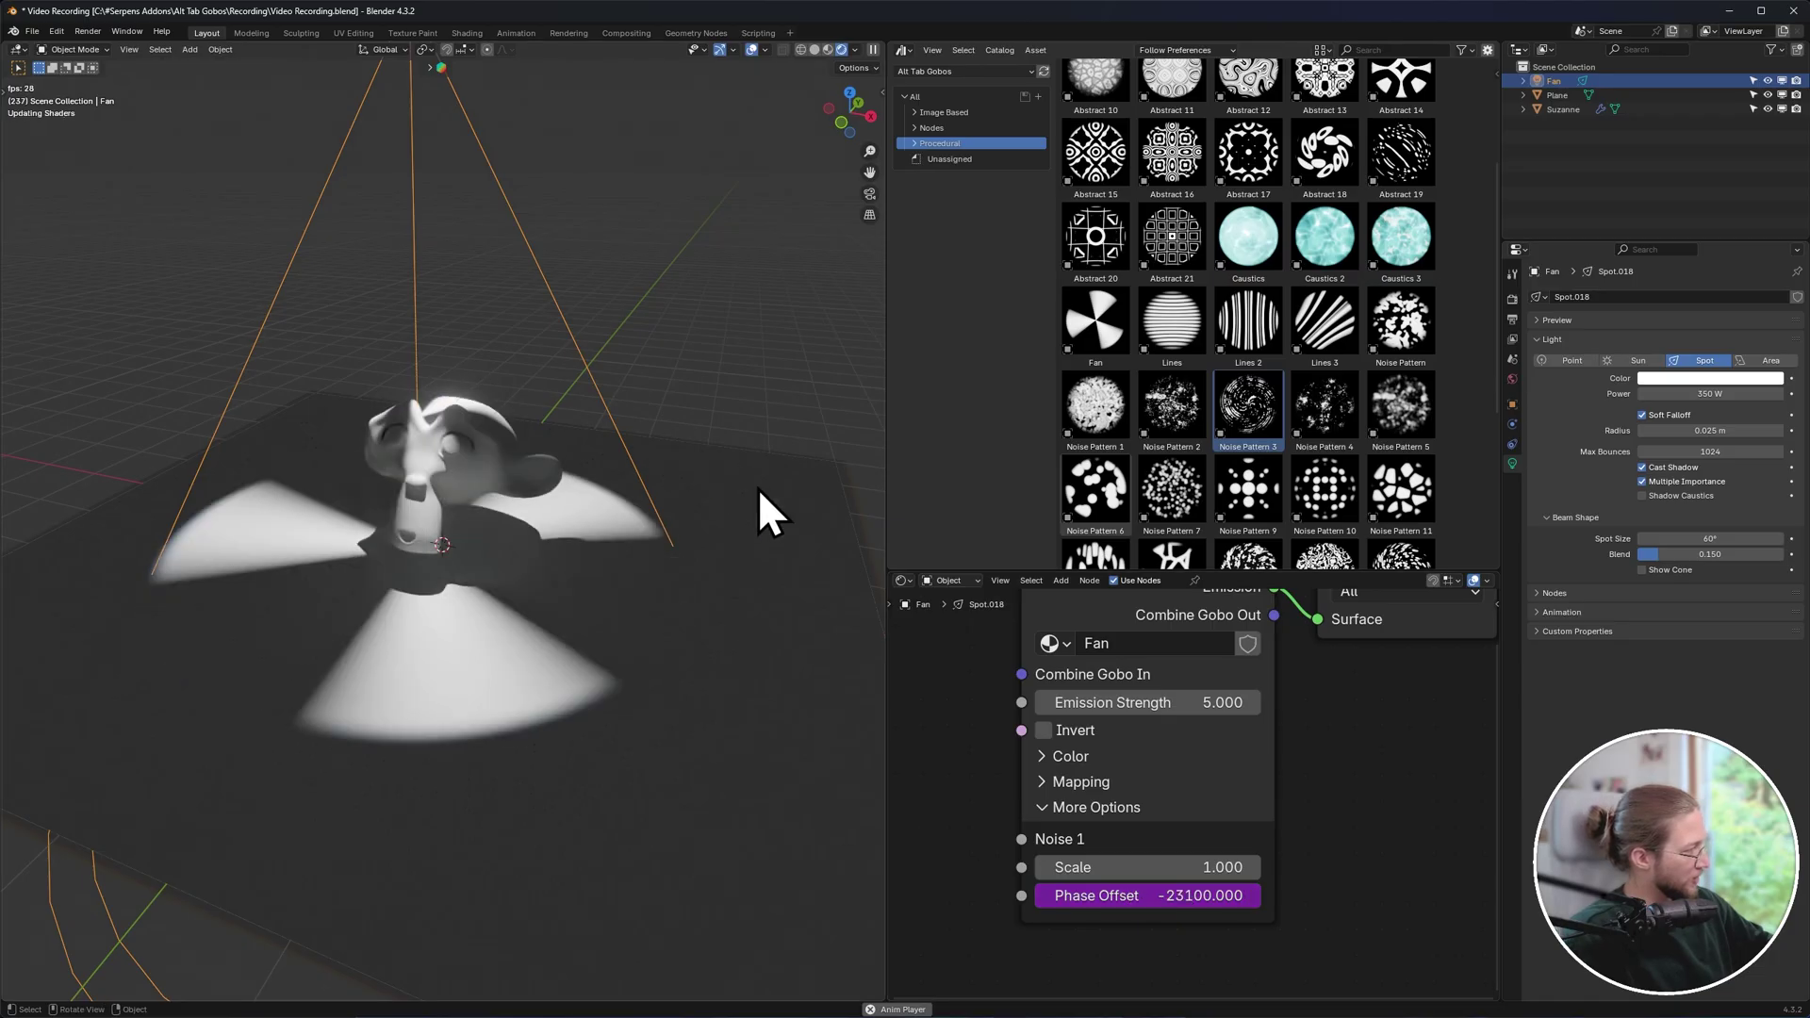
Hide the viewport overlays and examine the animated fan light on the monkey head from different angles.
scroll(279, 592, "down", 3)
middle_click_drag(279, 592, 349, 581)
scroll(396, 603, "up", 2)
key("alt+shift+z")
middle_click_drag(483, 445, 641, 602)
scroll(1007, 768, "down", 3)
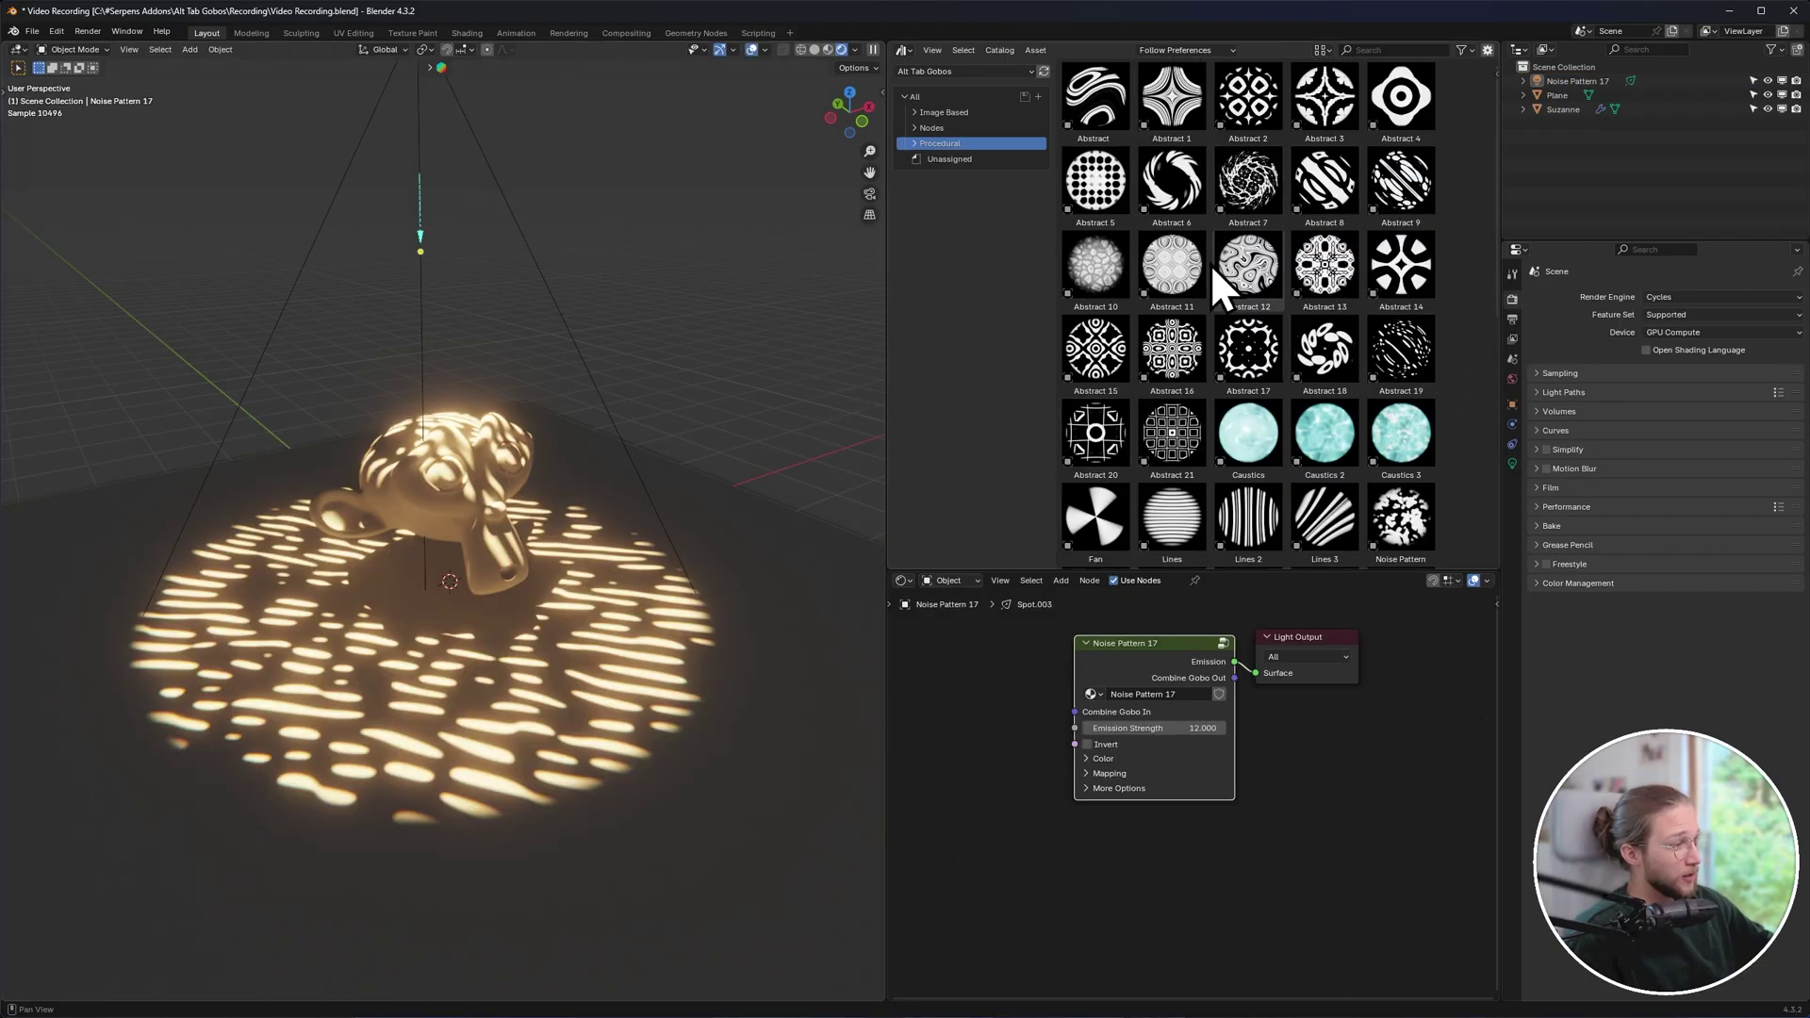
Browse the Image Based and Procedural gobo catalogs and show the light data settings of the Noise Pattern 17 spot.
left_click(986, 113)
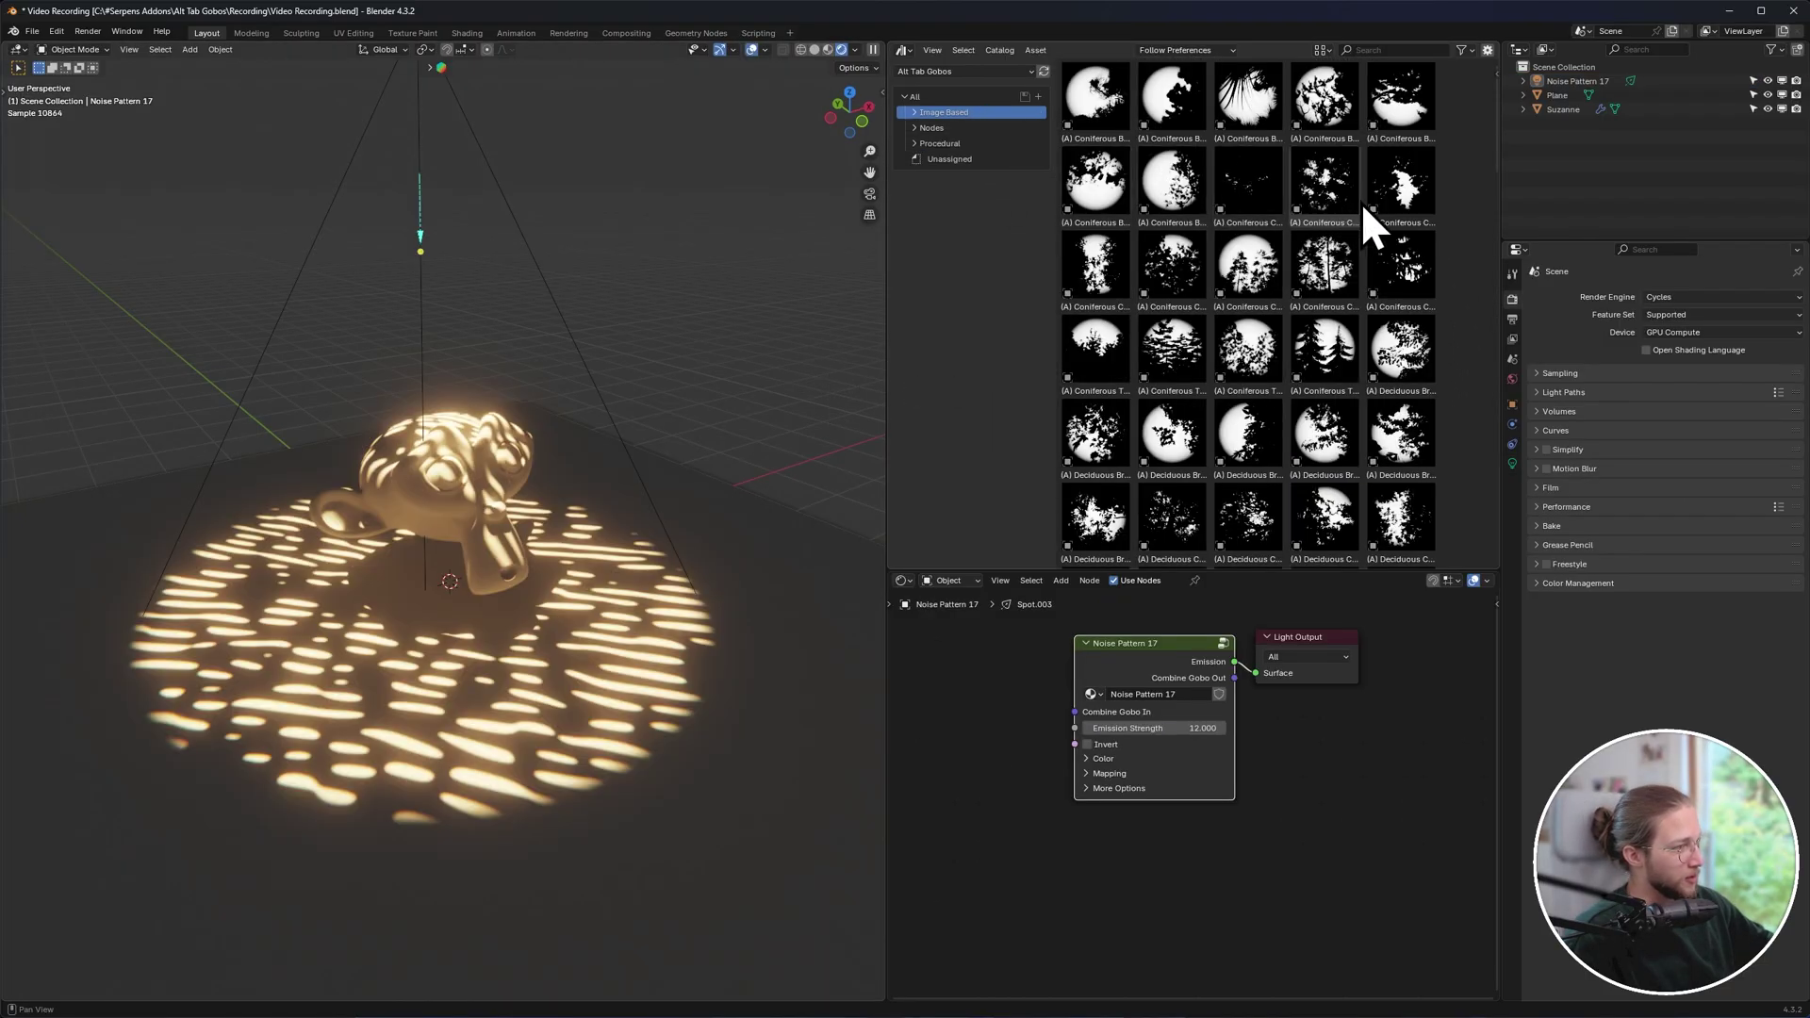
scroll(1226, 453, "down", 8)
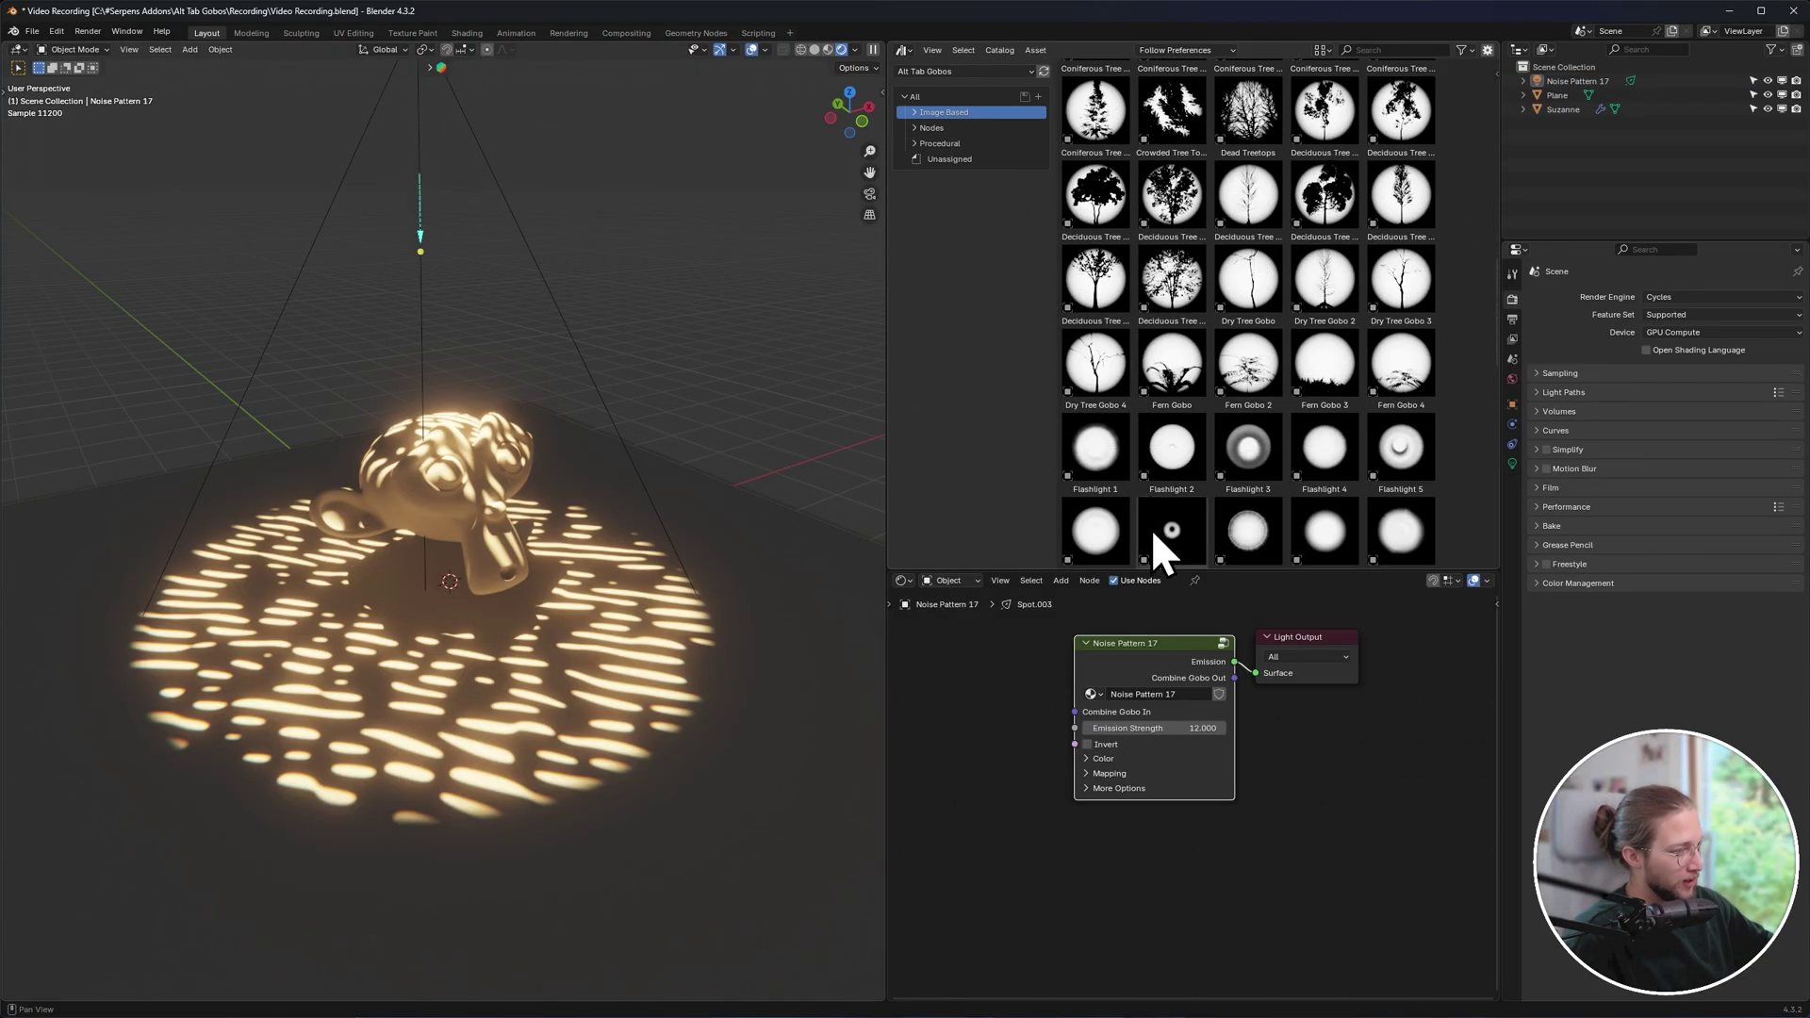
scroll(1315, 500, "up", 10)
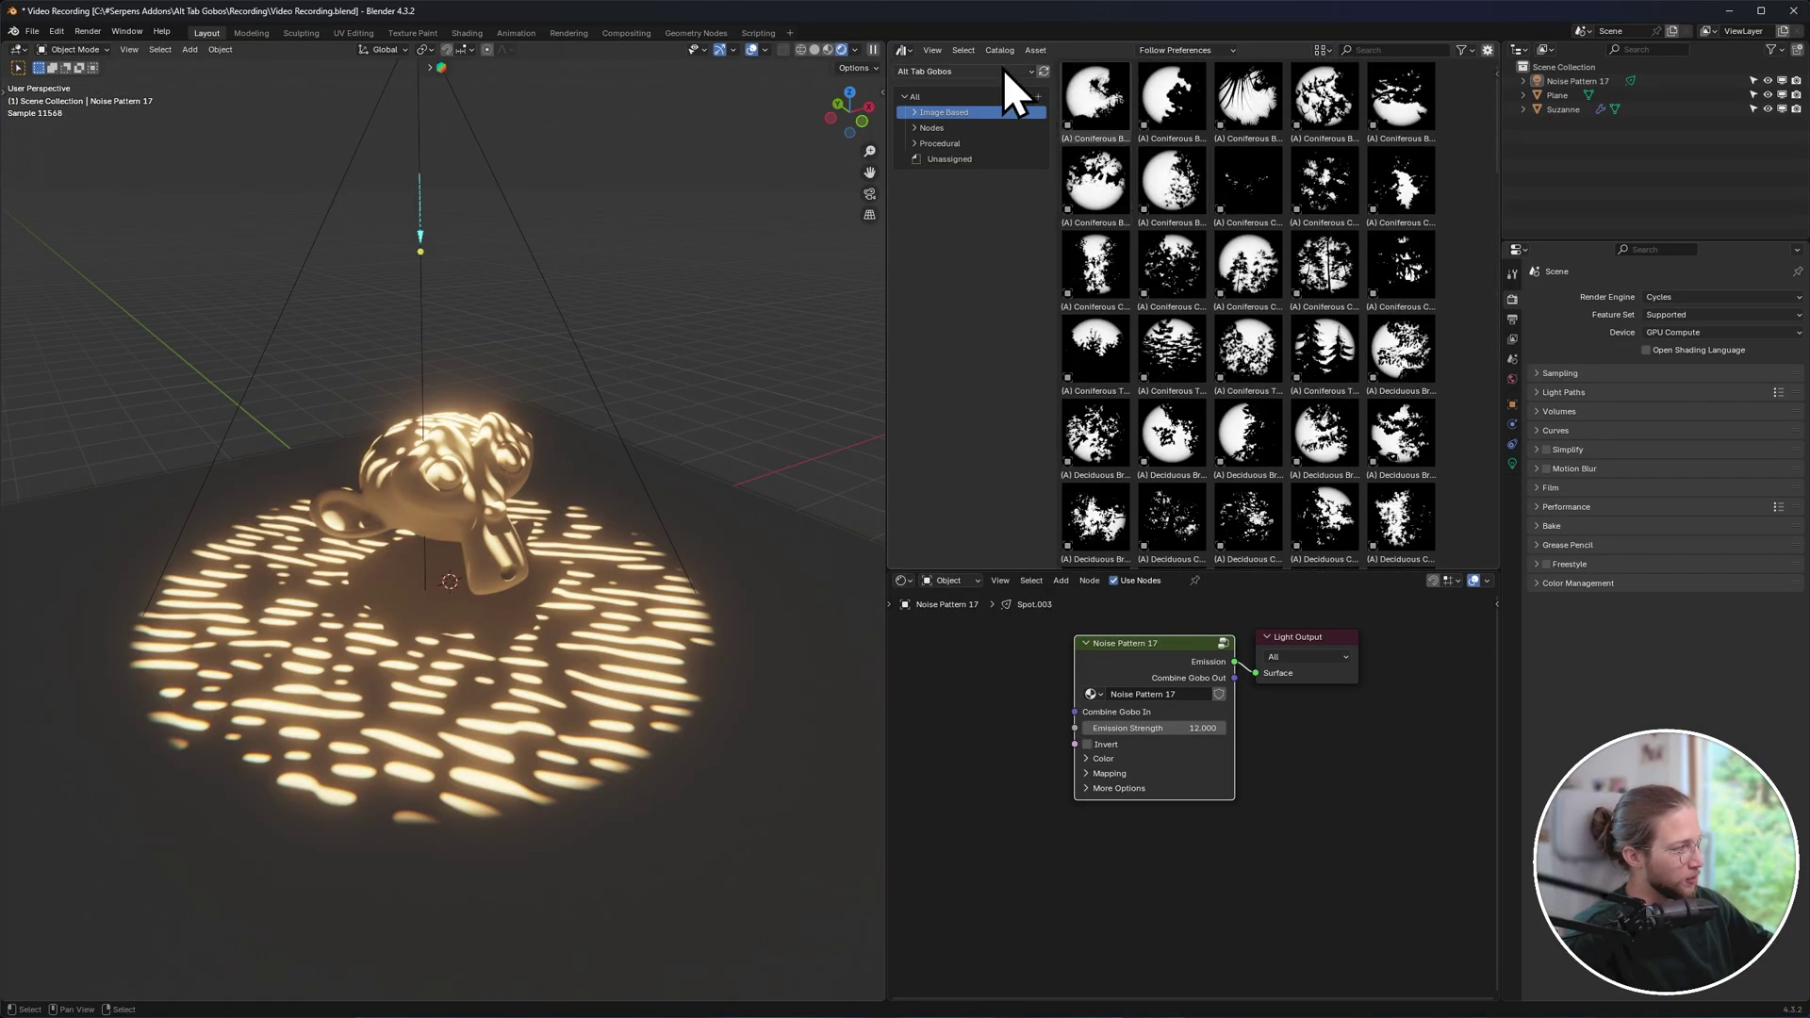
left_click(943, 144)
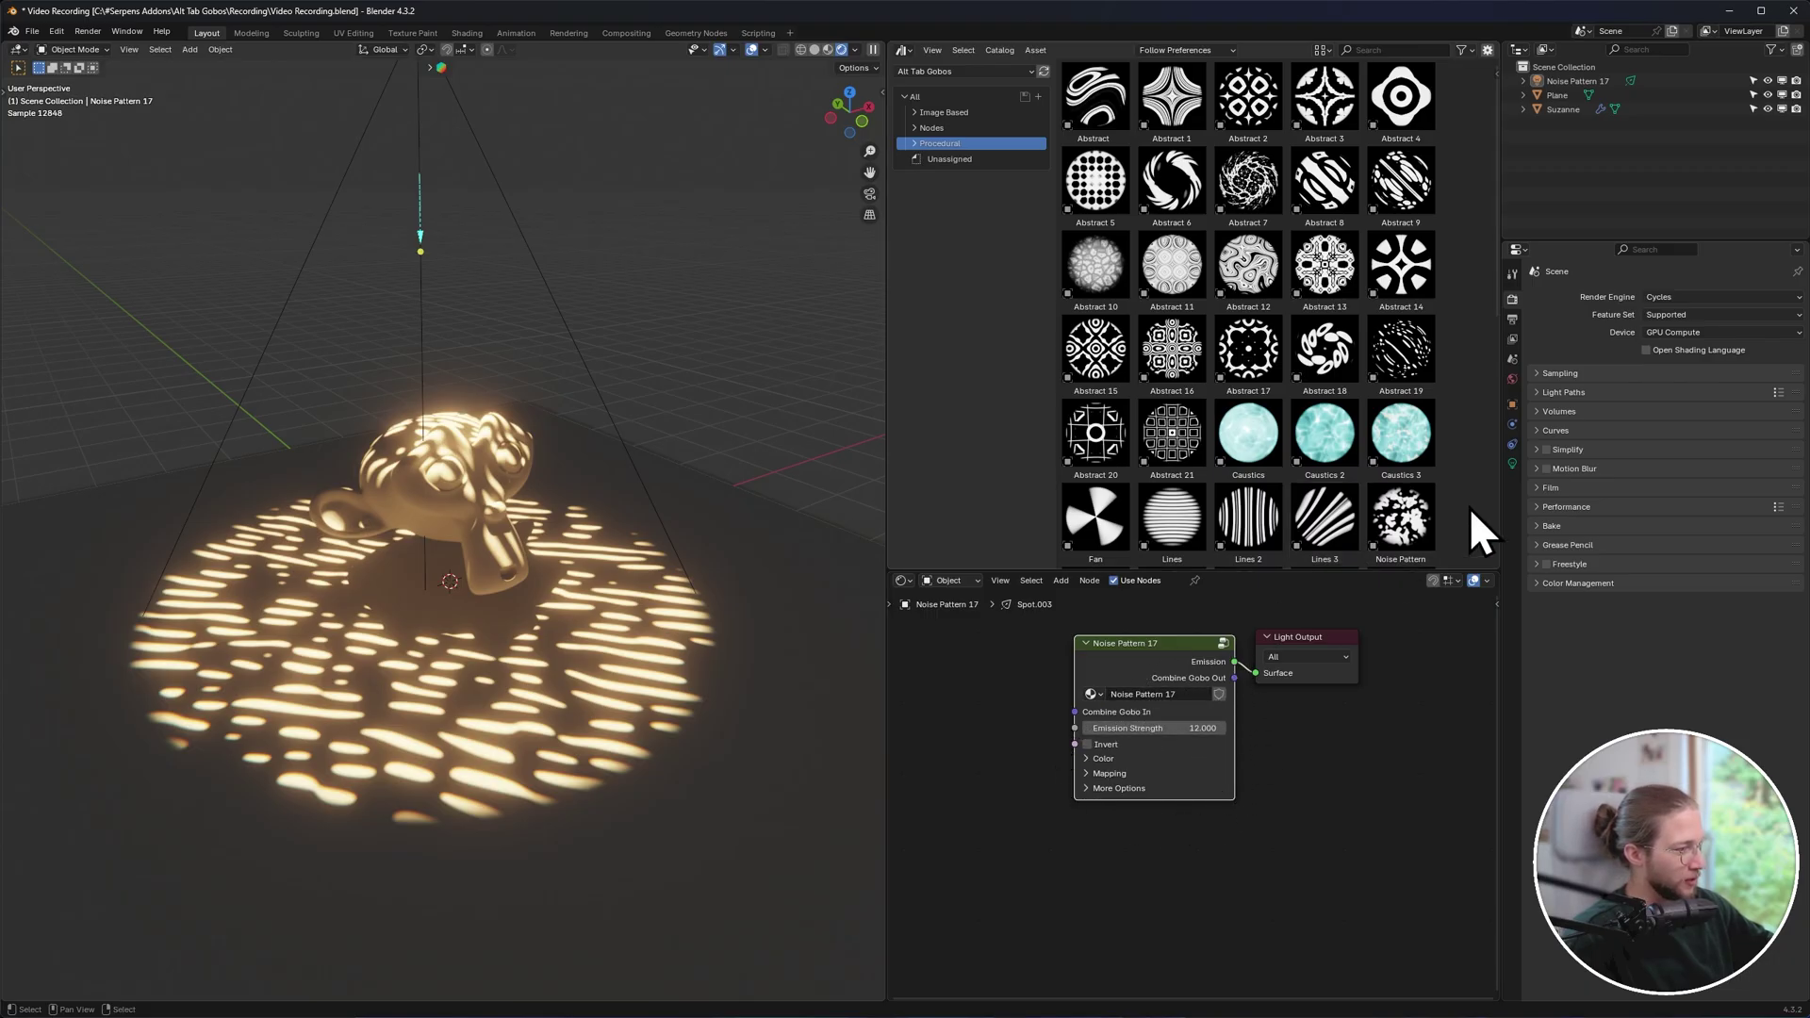
left_click(1512, 464)
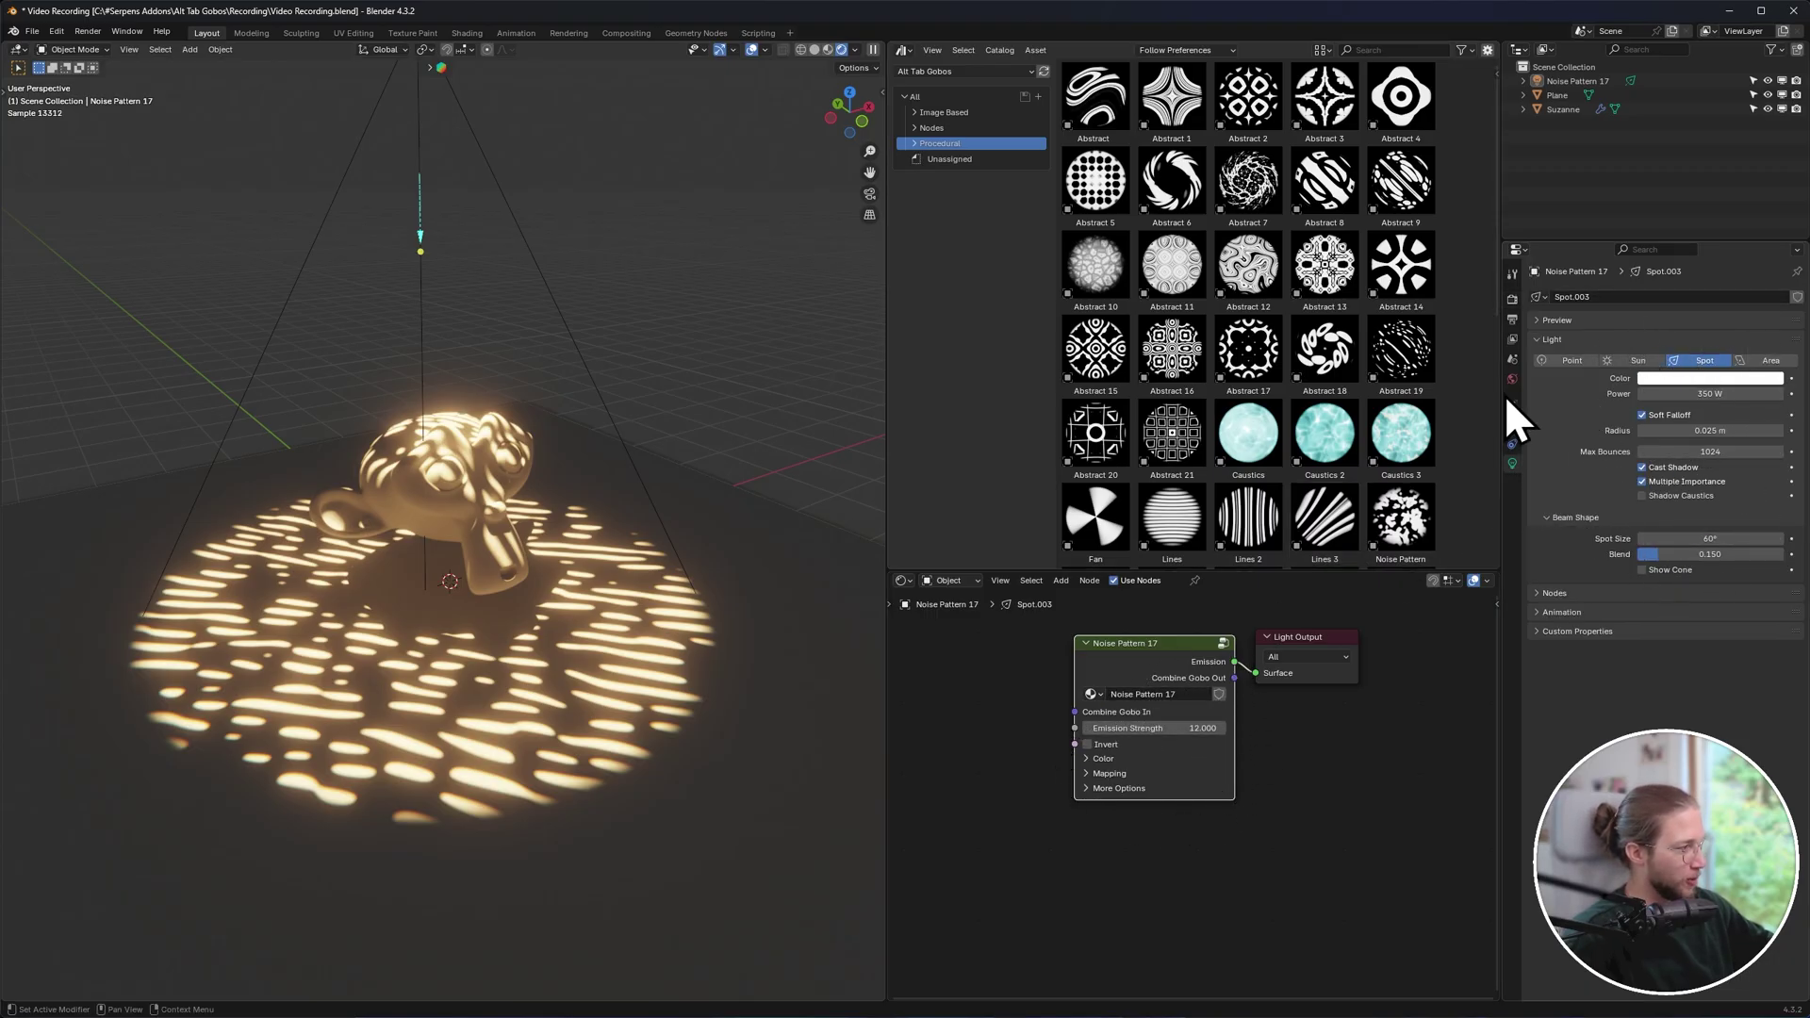
Add two Deciduous Branch node groups from the Nodes catalog to the light's node tree, and delete both.
left_click(969, 128)
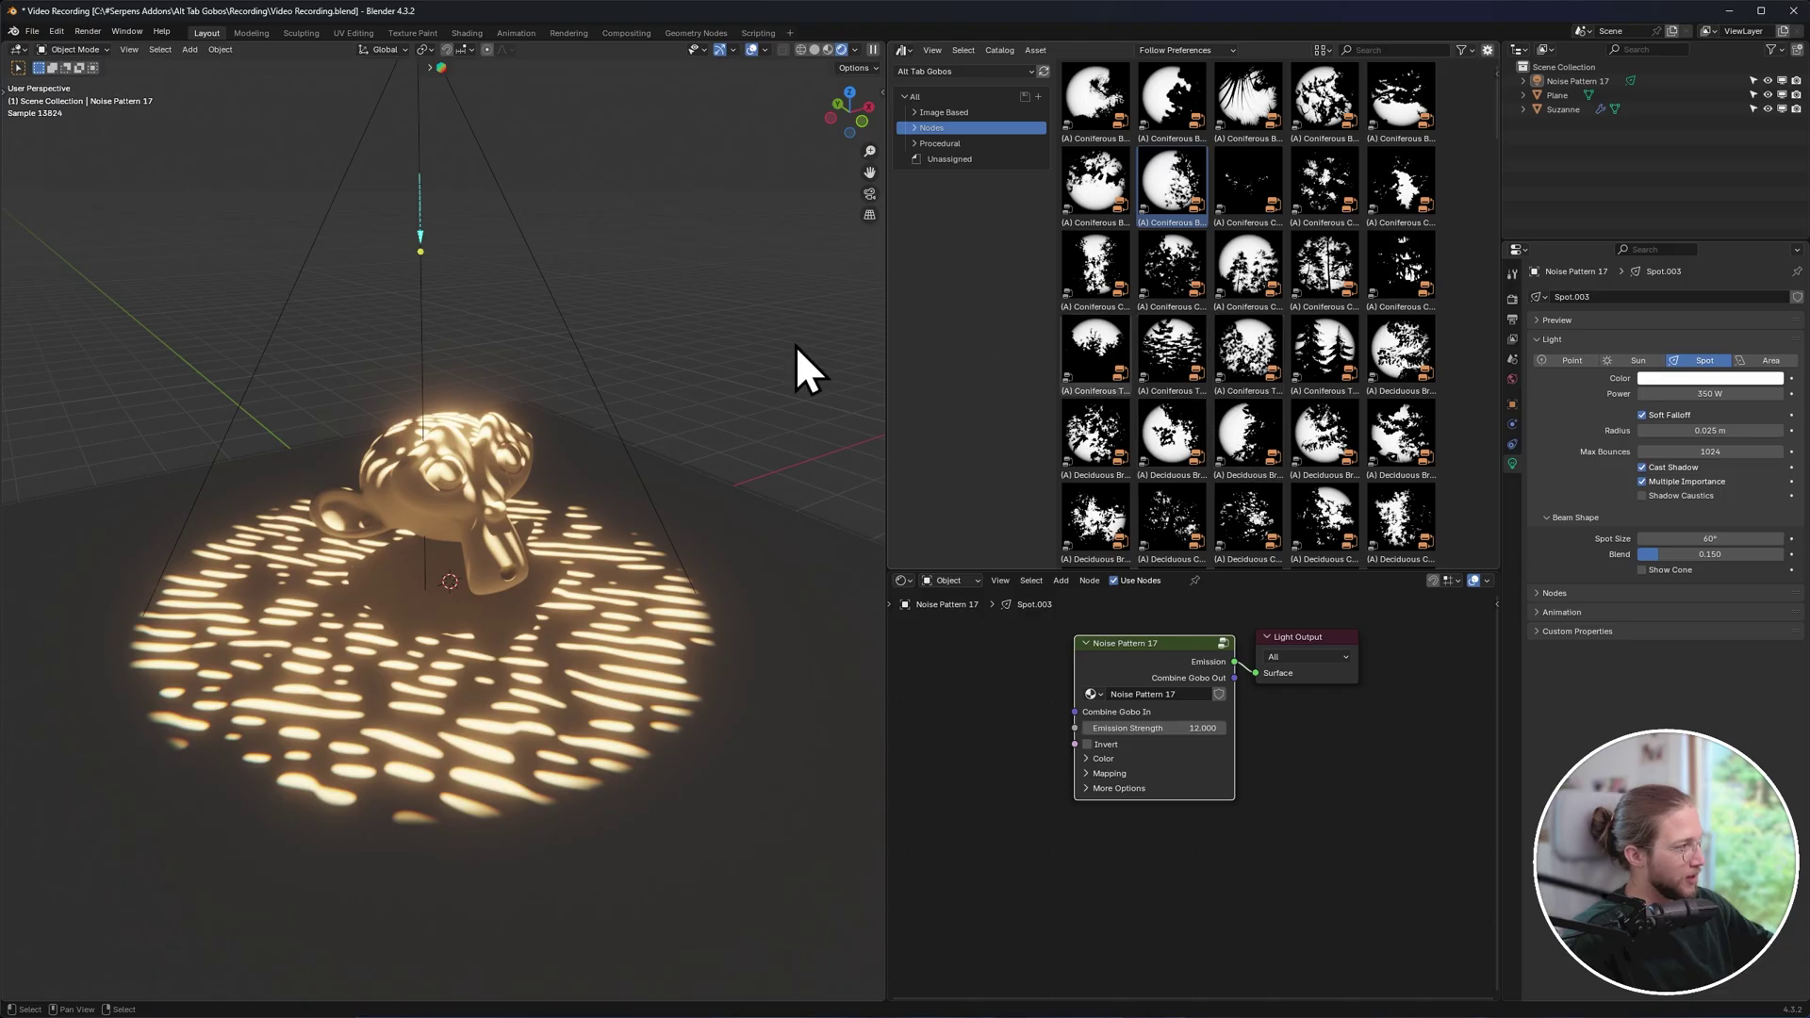
left_click(1400, 368)
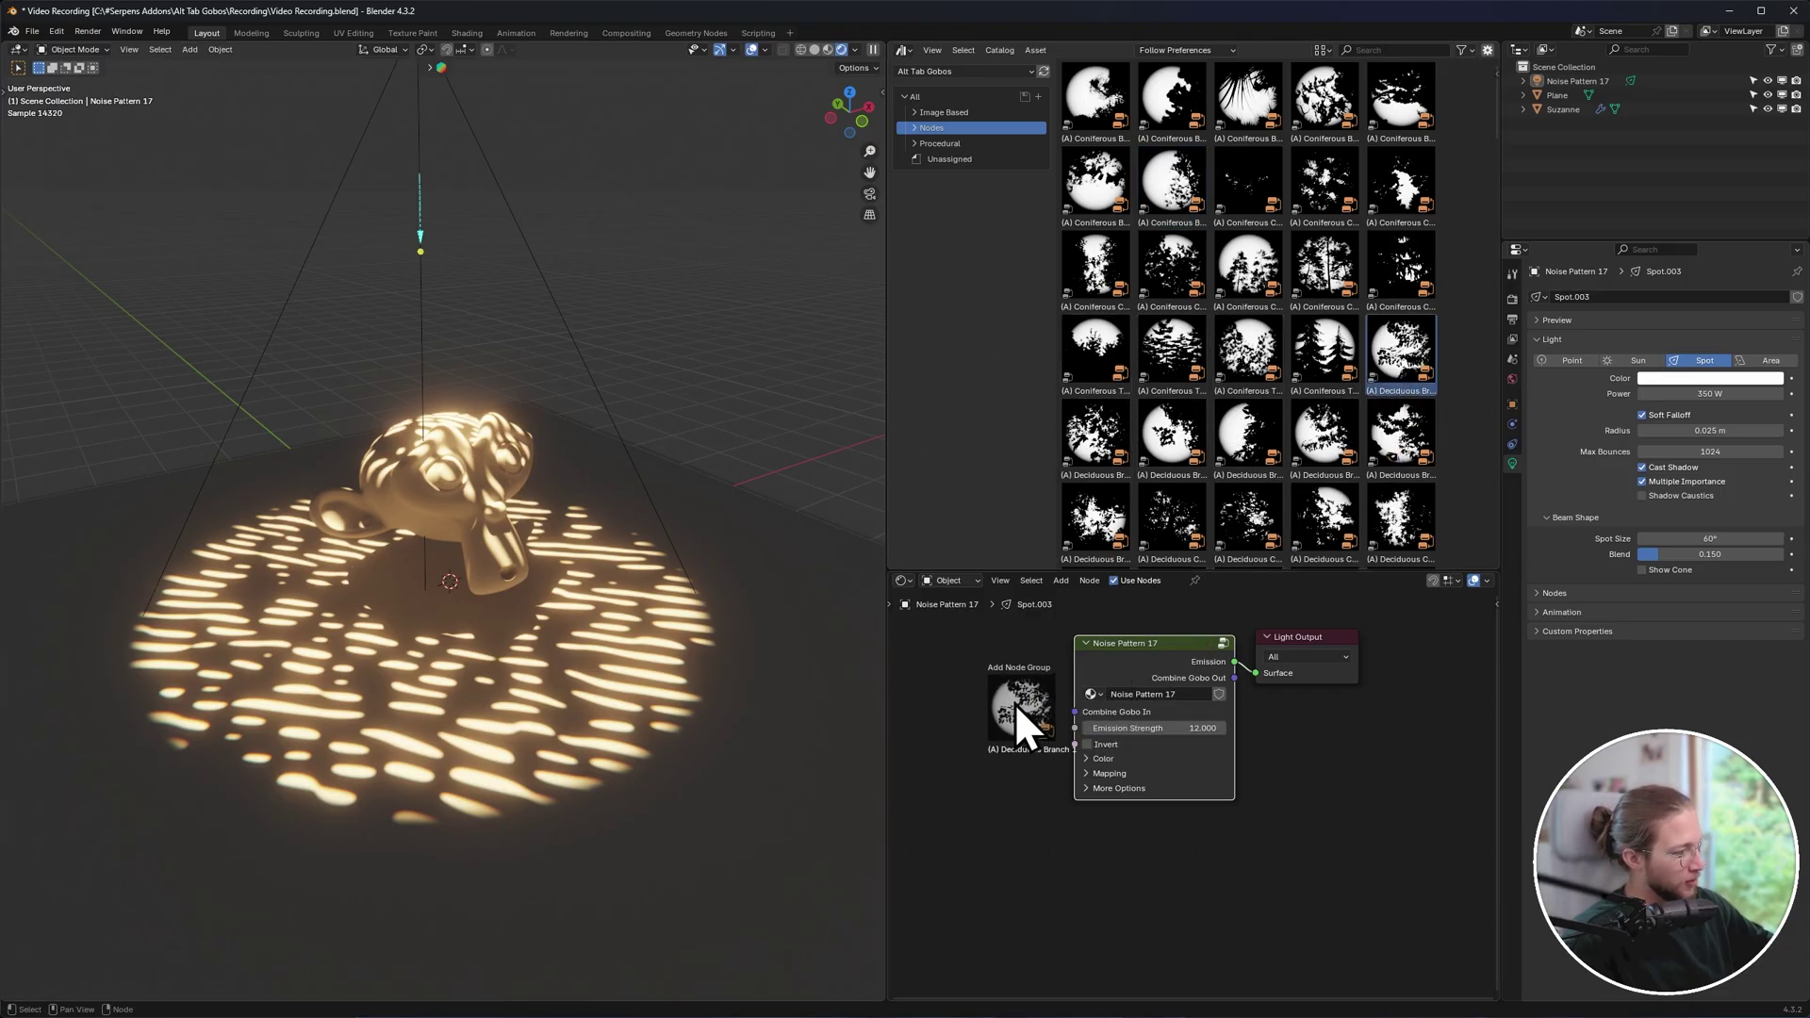
left_click_drag(1011, 699, 1004, 694)
left_click_drag(1400, 434, 1202, 878)
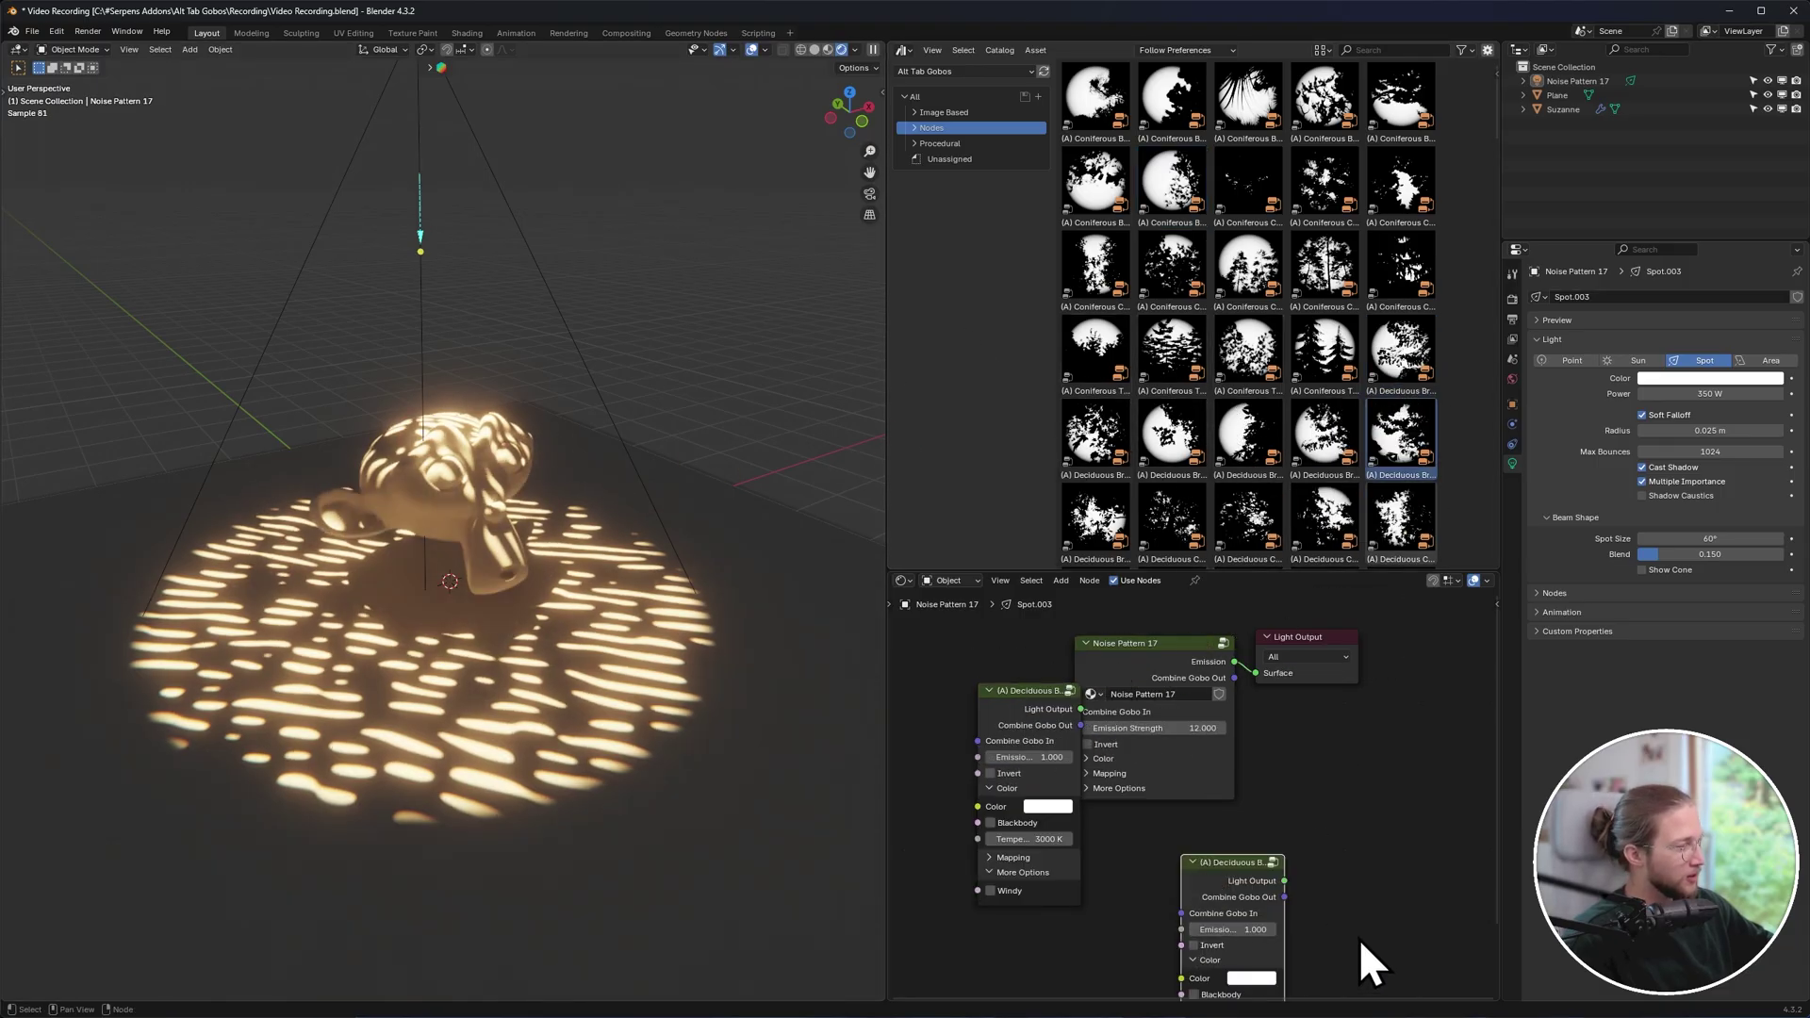
left_click_drag(1333, 926, 1037, 849)
key("x")
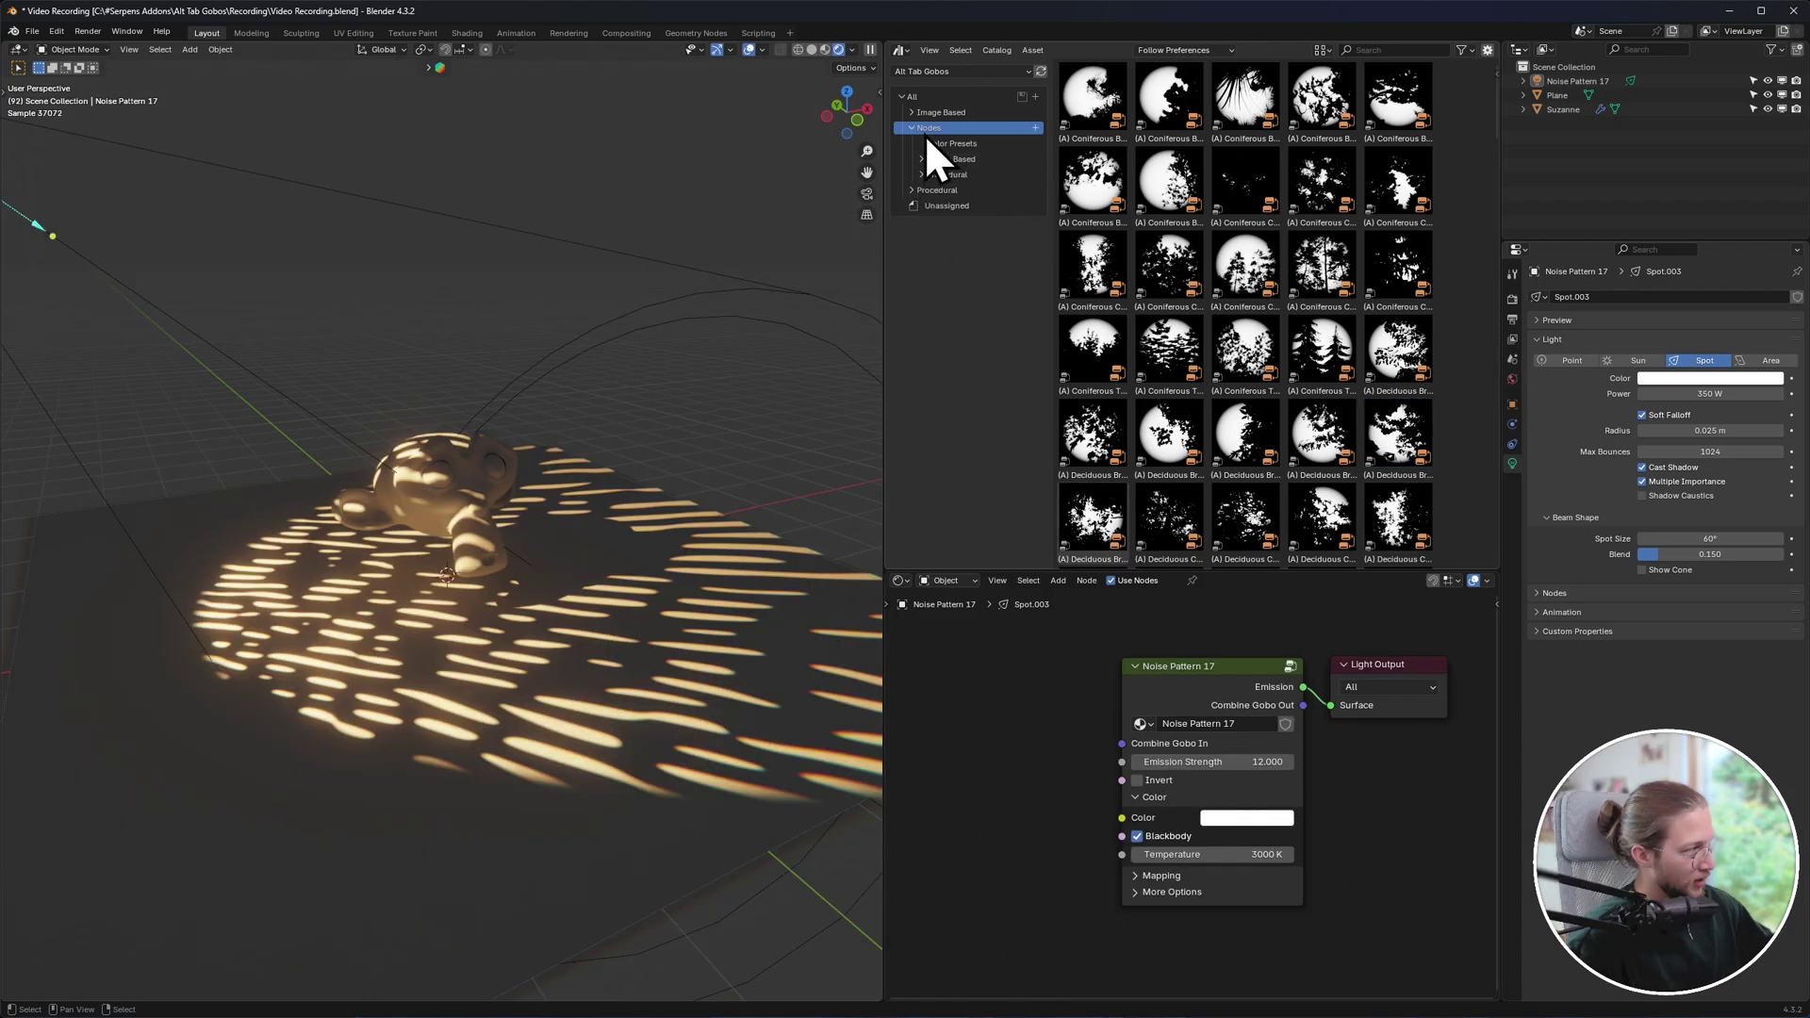
Add the Simple Gradient color preset, turn off Blackbody, and connect the gradient to the Noise Pattern 17 node's Color input.
left_click(931, 144)
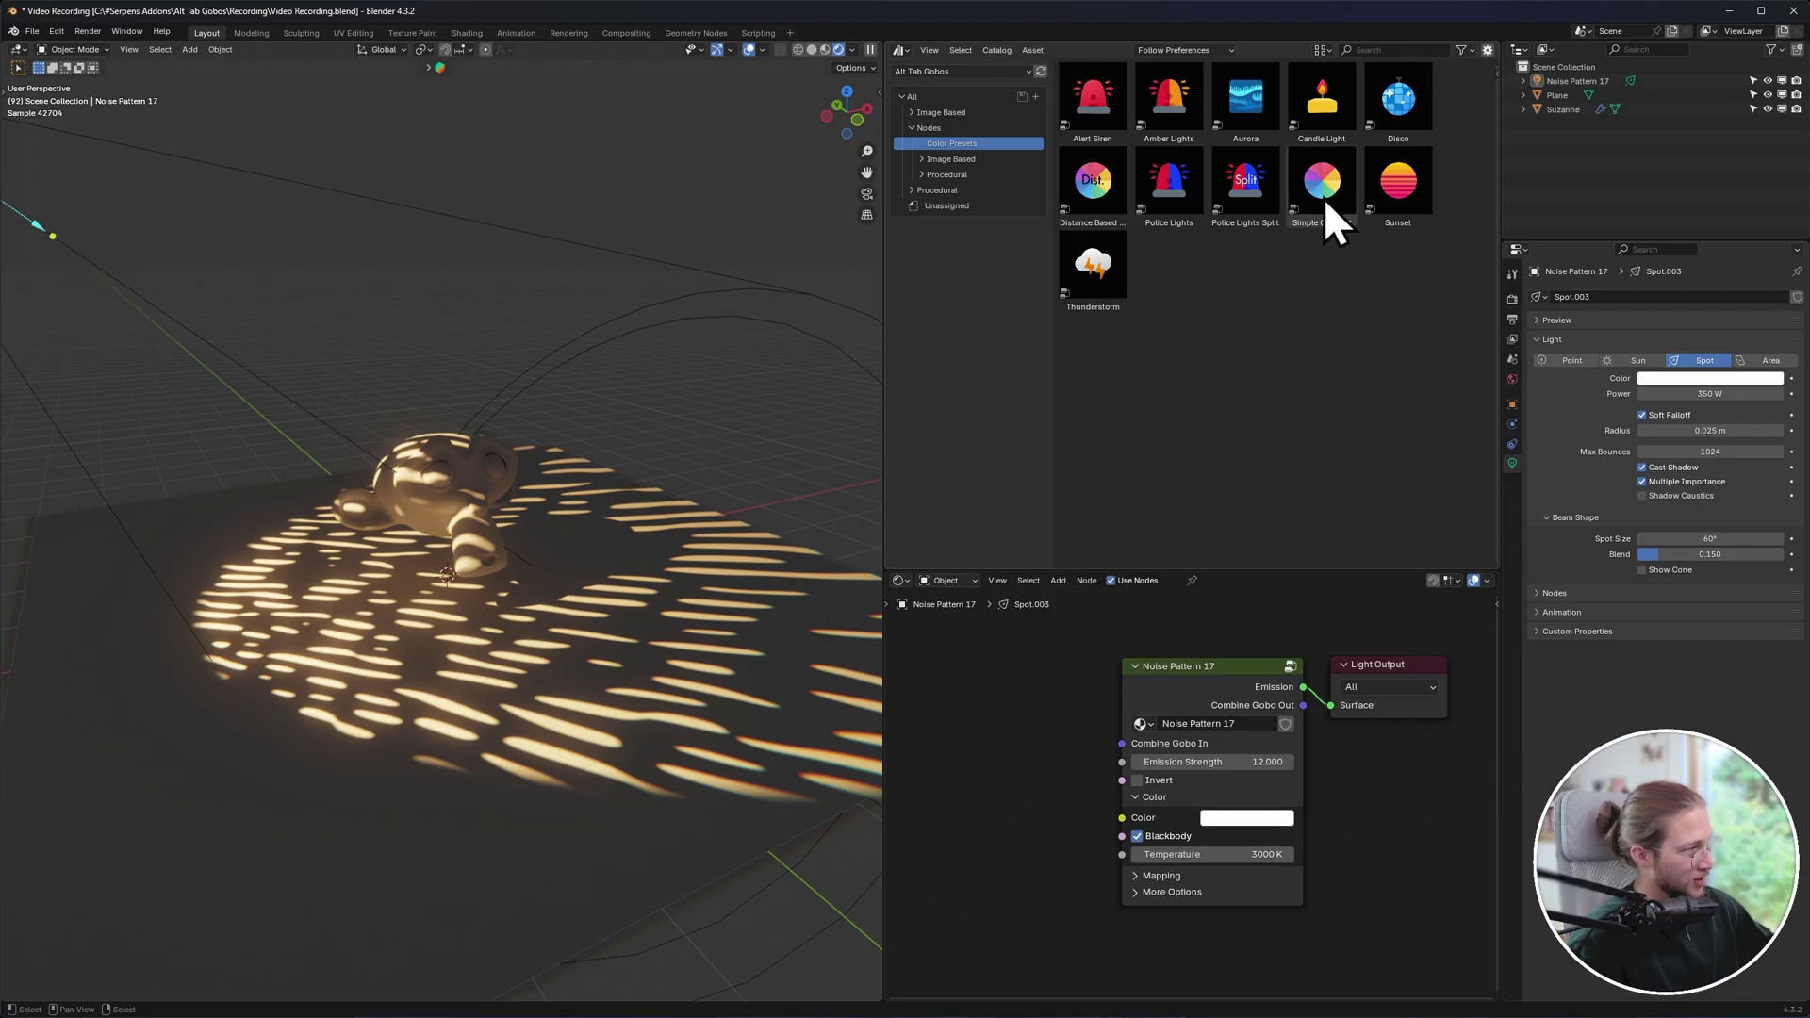
left_click_drag(1321, 196, 1040, 792)
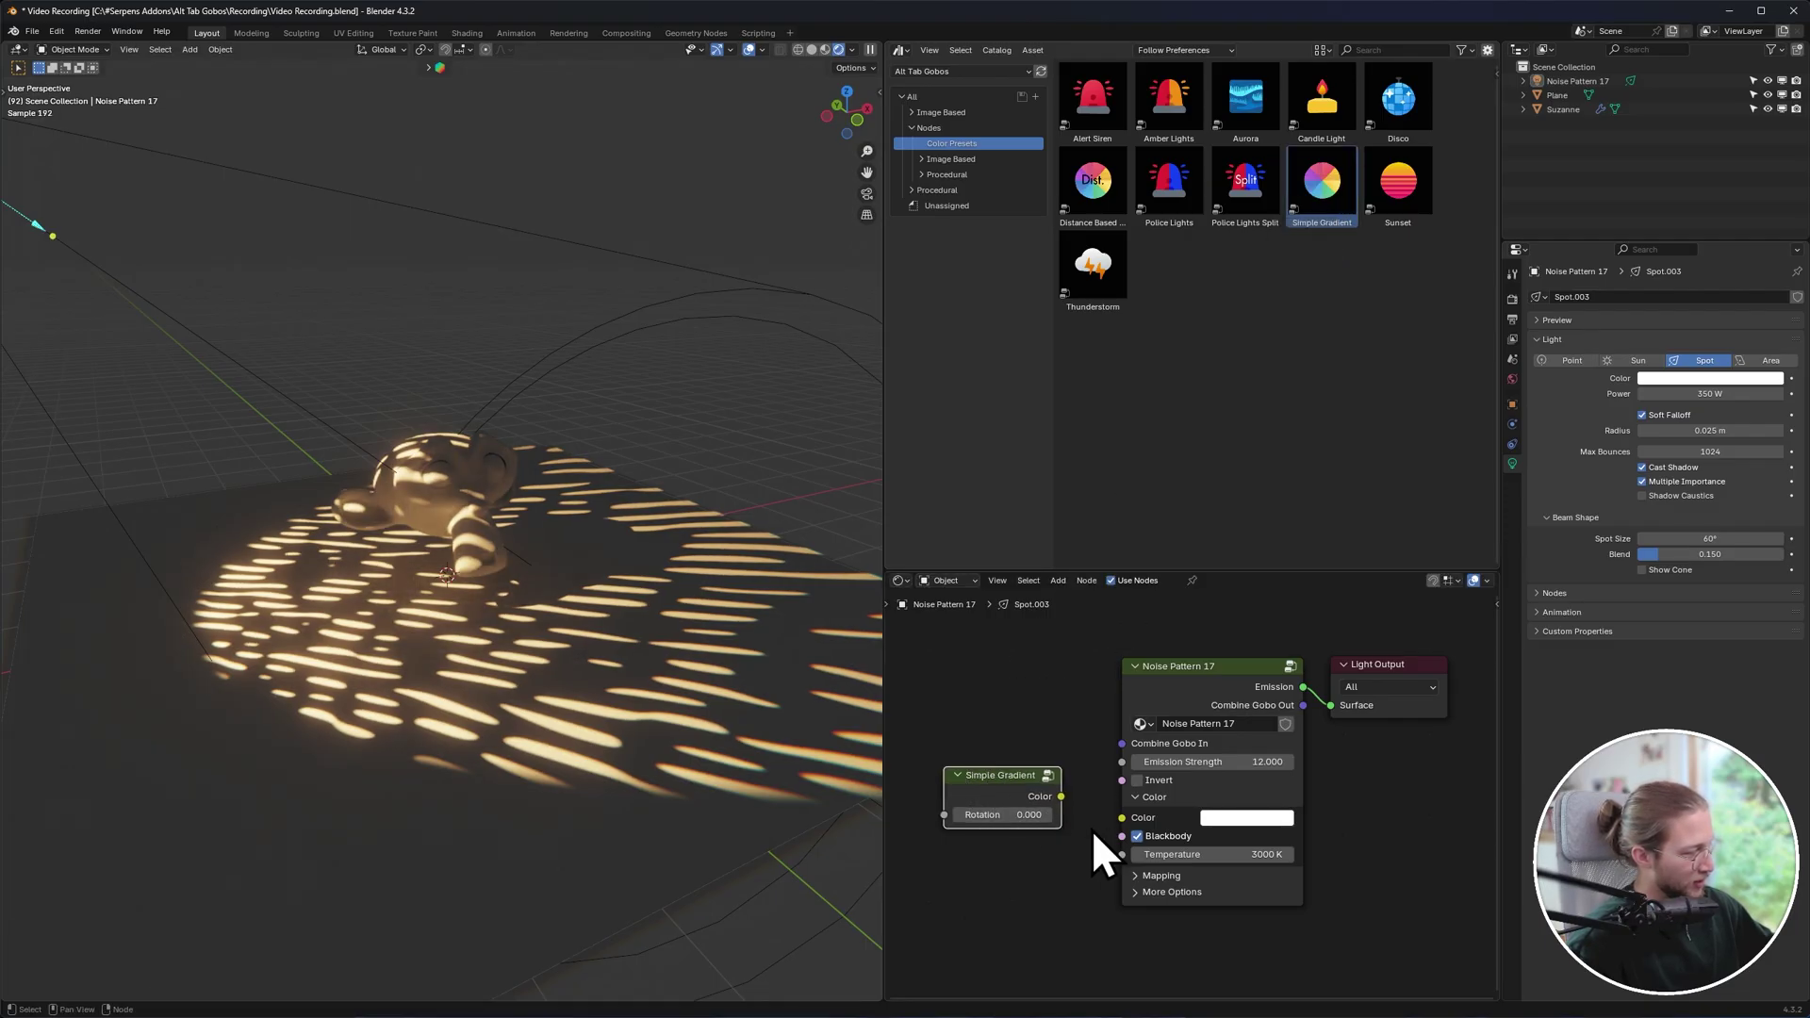
left_click(1137, 836)
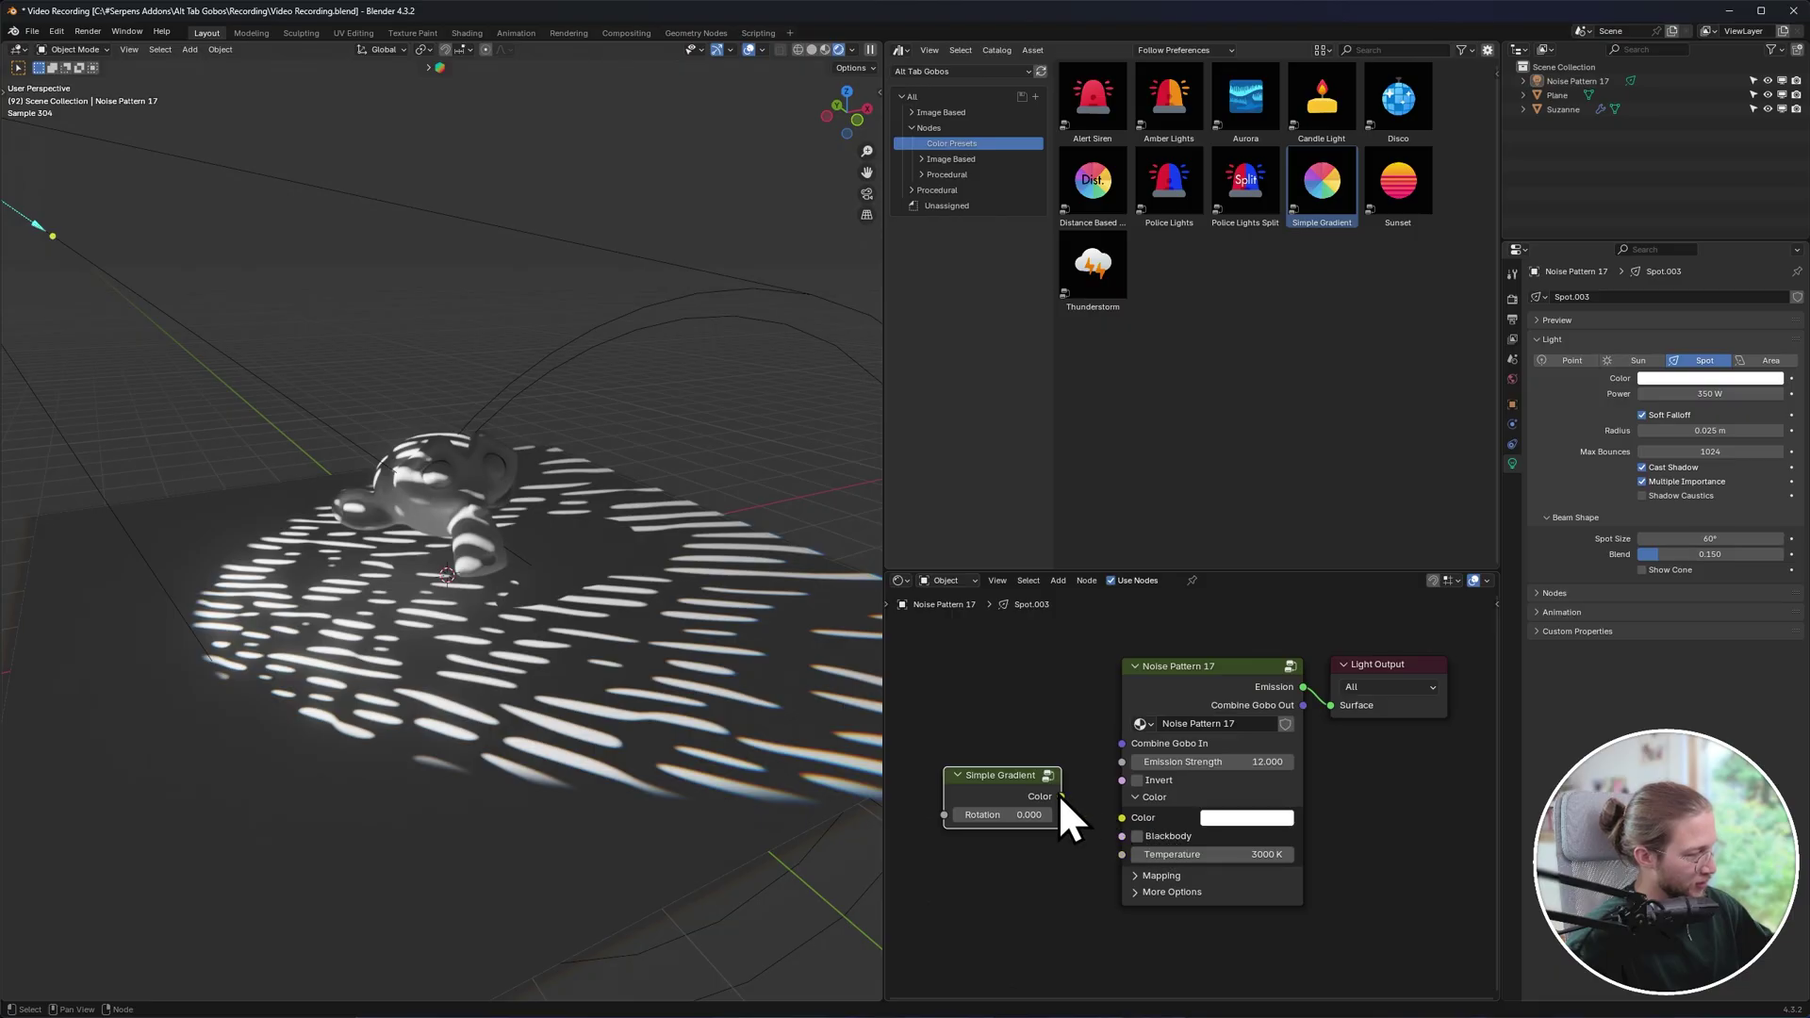
left_click_drag(1103, 796, 1120, 819)
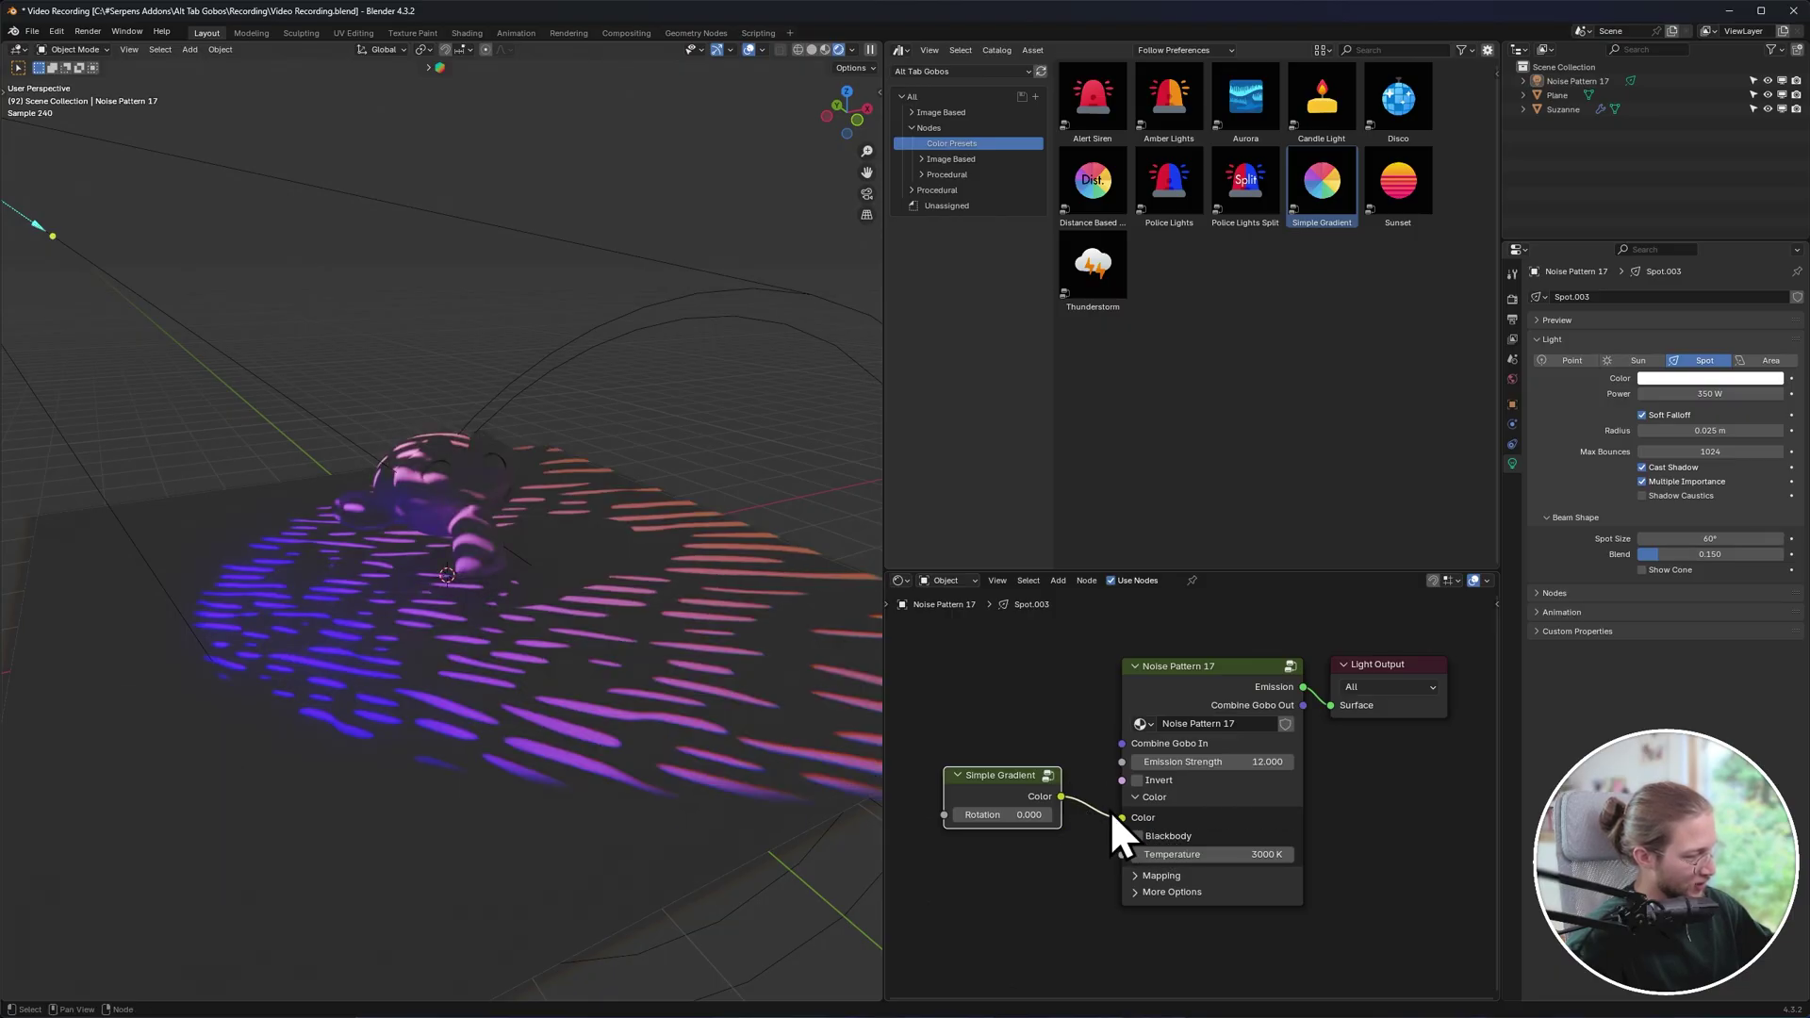
Adjust the Simple Gradient node's rotation and edit the gradient inside its node group.
mouse_move(999, 814)
left_mouse_down()
mouse_move(1028, 815)
mouse_move(1008, 812)
left_mouse_up()
key("Tab")
scroll(1119, 812, "up", 5)
middle_click_drag(1301, 868, 1154, 945)
mouse_move(1148, 773)
left_mouse_down()
mouse_move(1192, 772)
mouse_move(1141, 769)
left_mouse_up()
left_click(1259, 774)
left_click(1245, 830)
left_click_drag(1223, 635, 1145, 637)
key("Tab")
scroll(1169, 782, "down", 2)
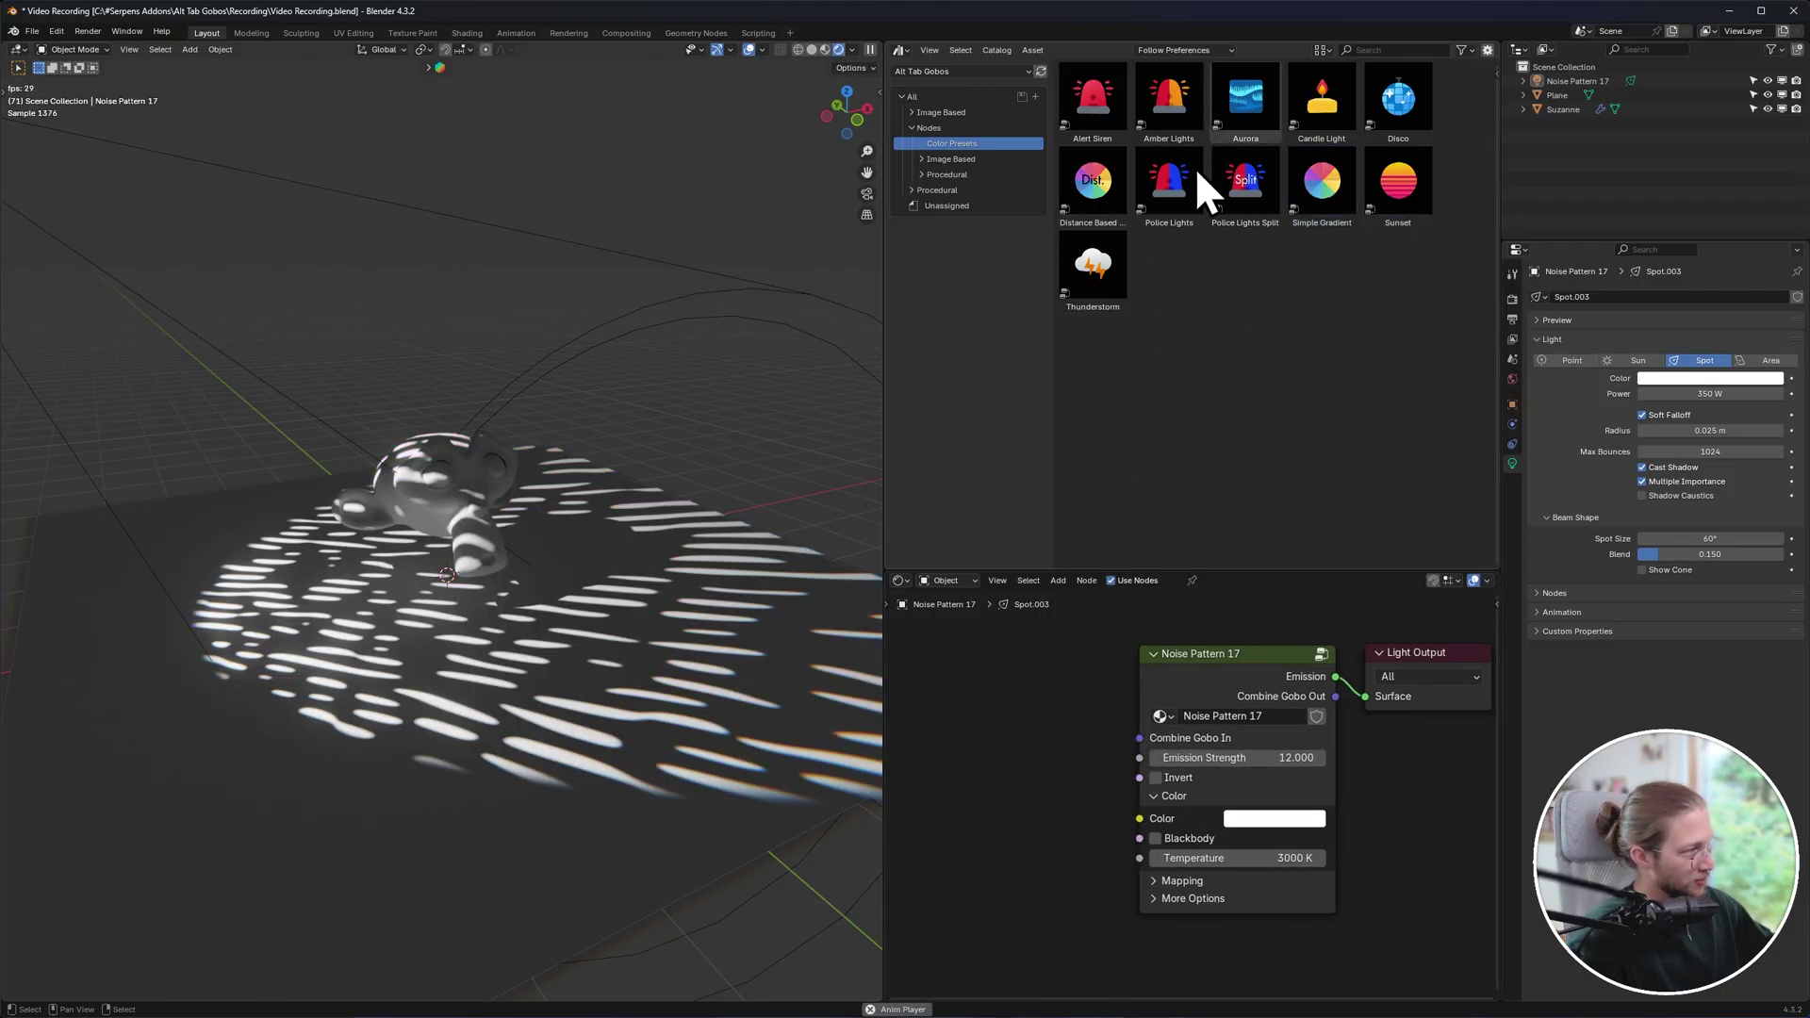
Connect the Police Lights color preset to the Noise Pattern 17 node's Color input, and replace it with Police Lights Split.
left_click_drag(1277, 324, 1282, 331)
left_click_drag(1169, 184, 1082, 831)
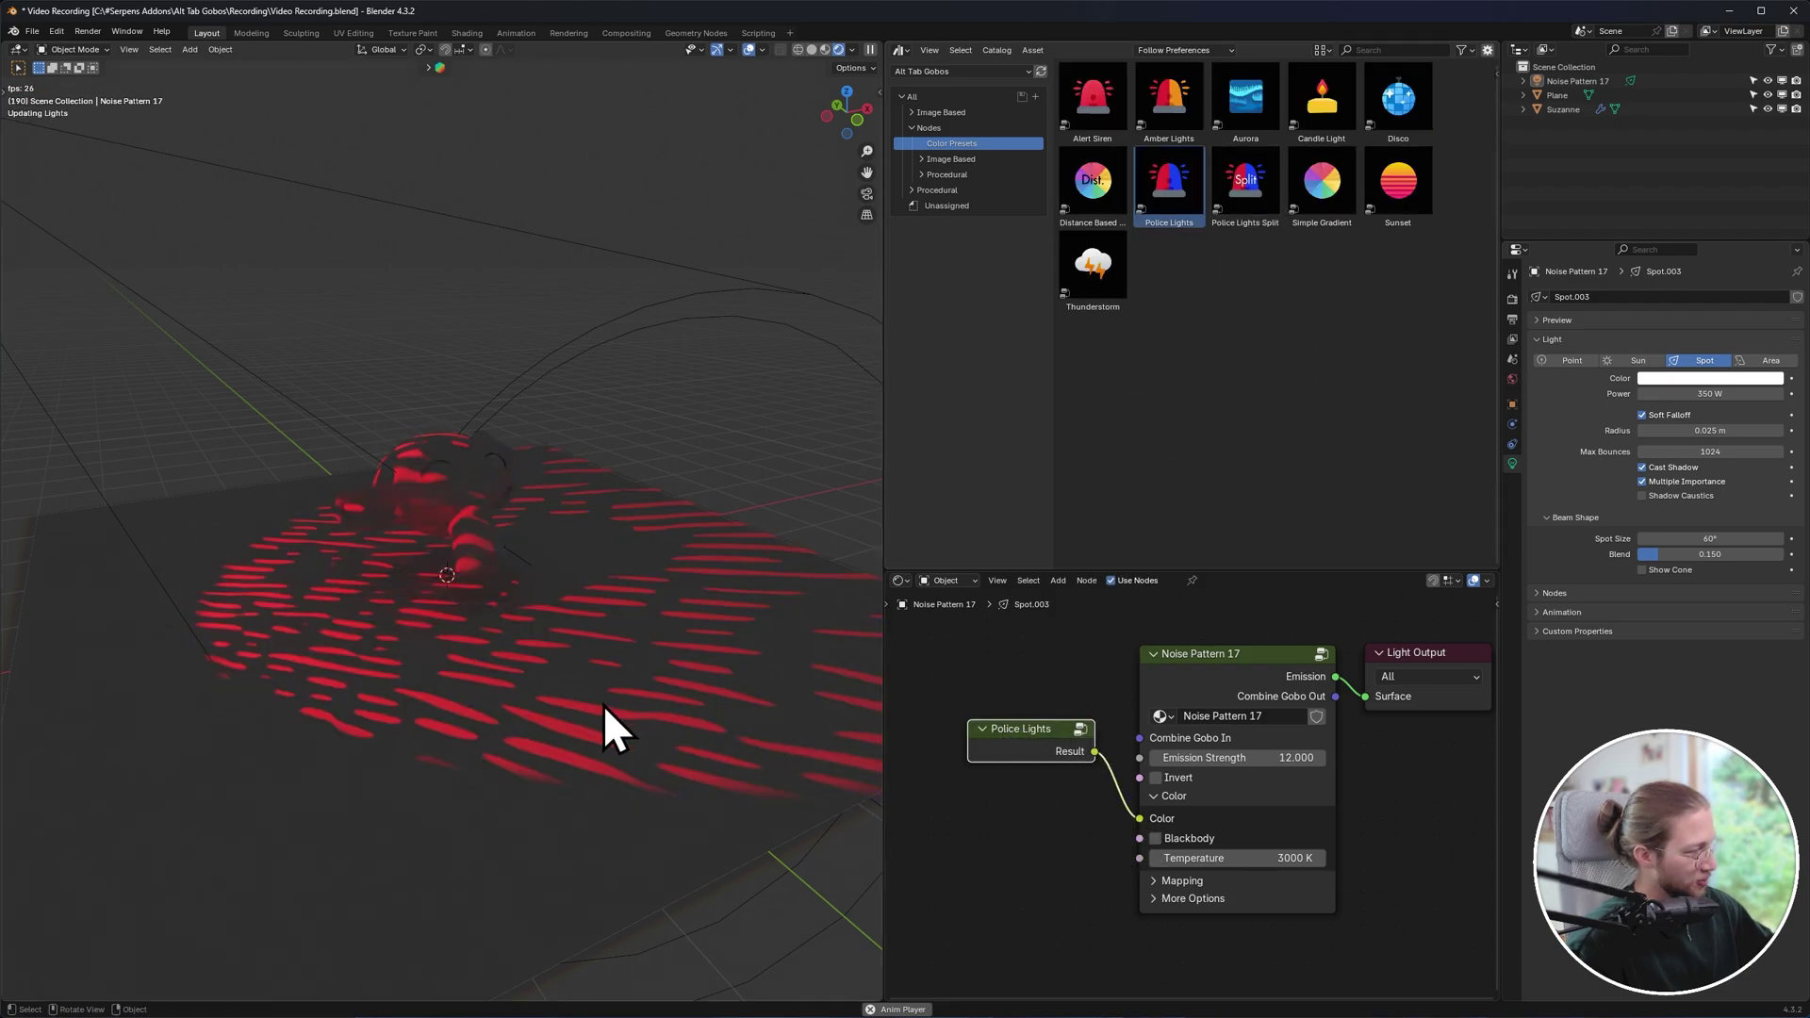
left_click_drag(1237, 194, 998, 829)
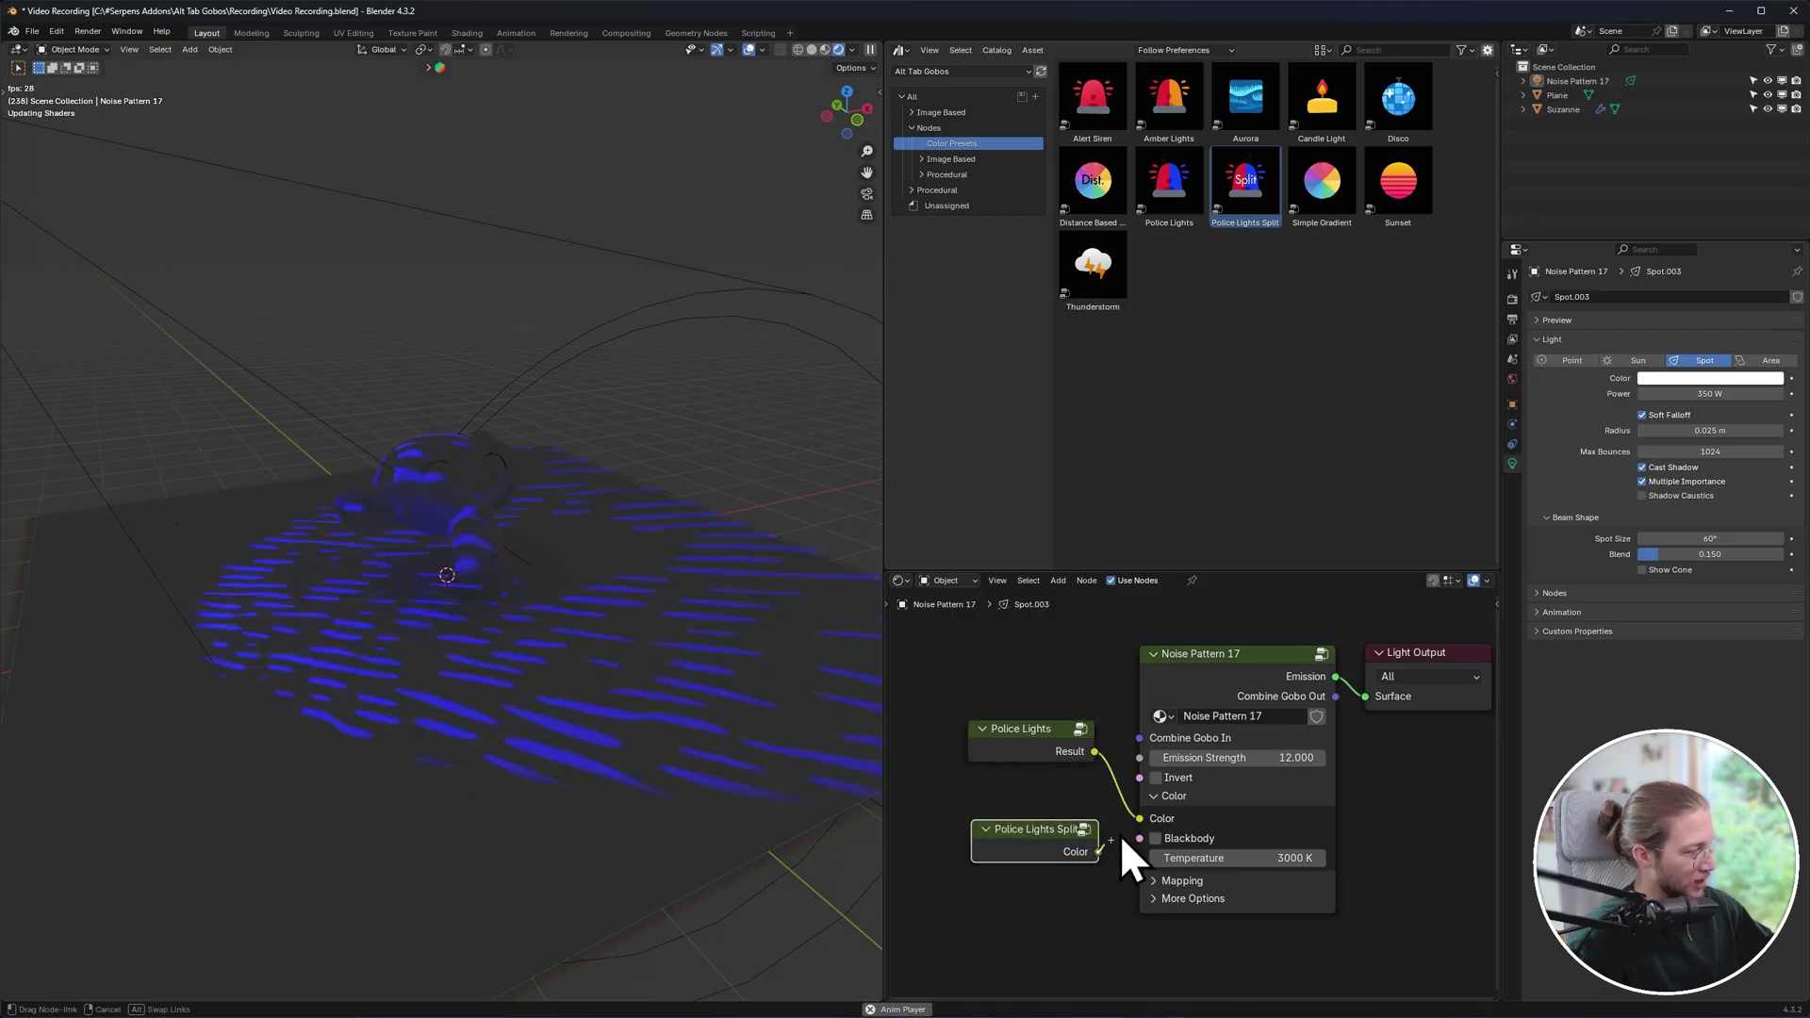
left_click_drag(1124, 827, 1120, 817)
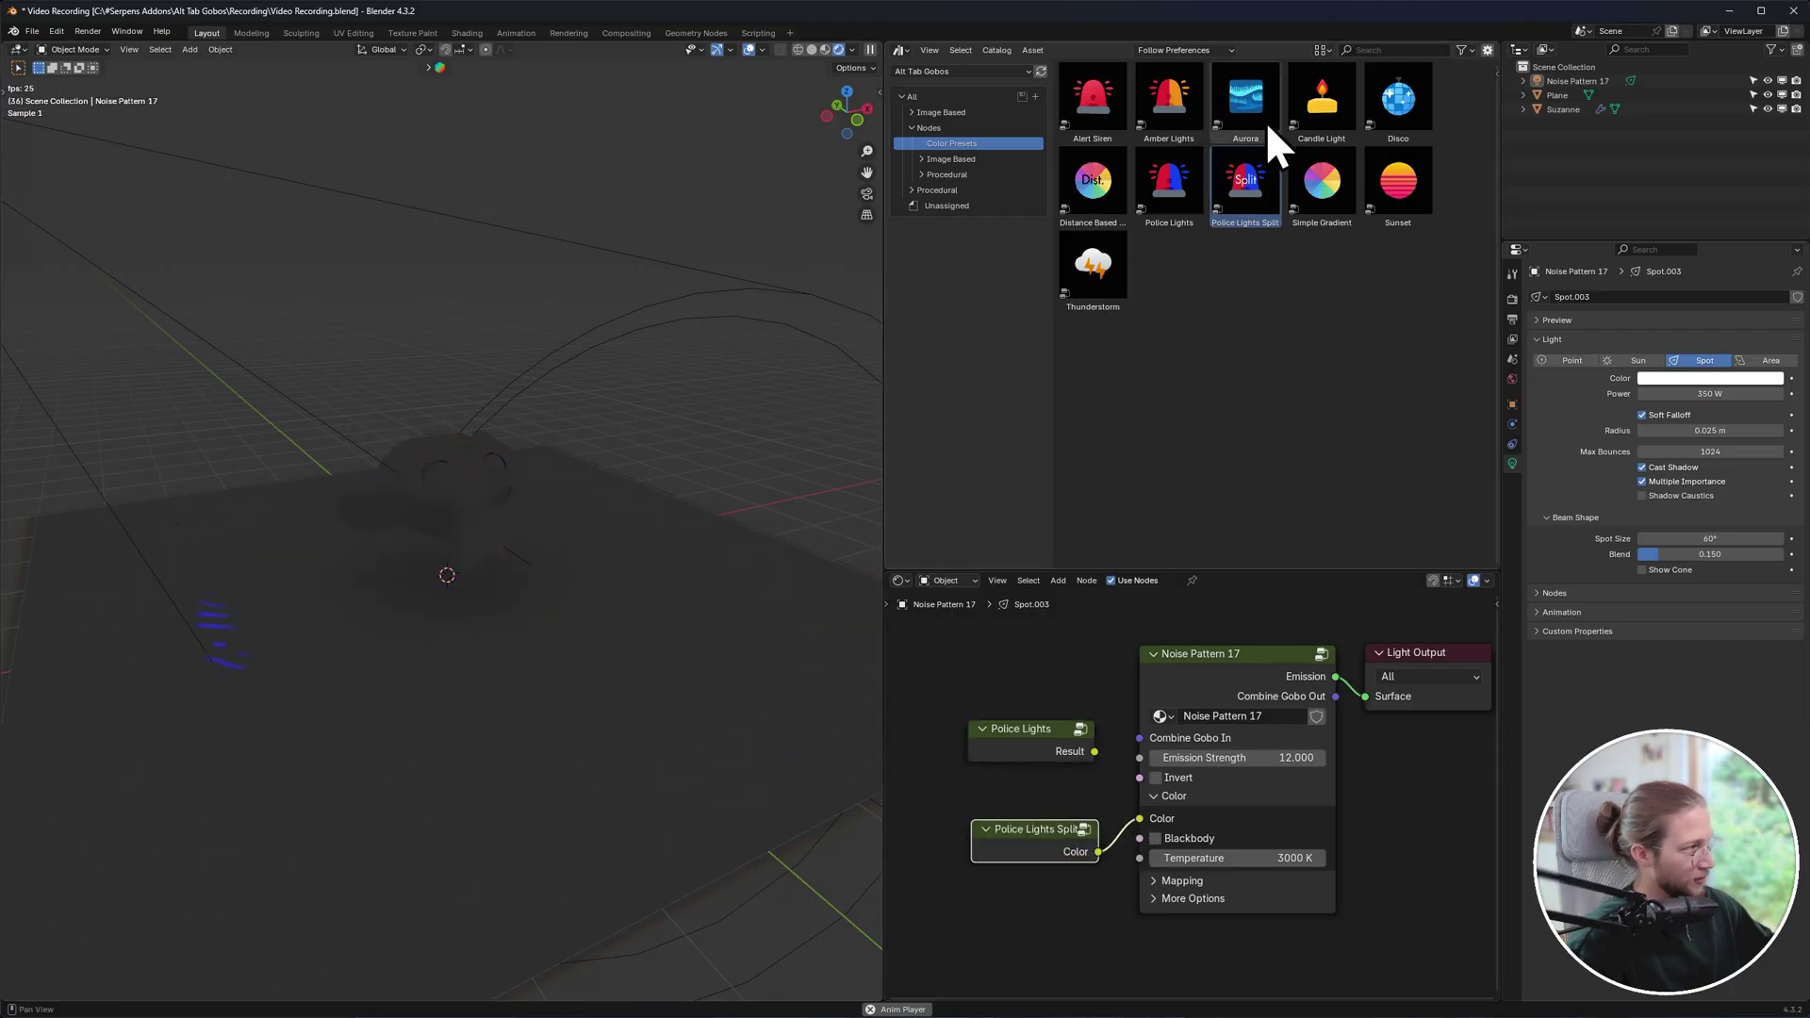
Add the Candle Light preset and connect it to the Noise Pattern 17 node's Emission Strength input.
left_click_drag(1320, 99, 1137, 817)
left_click_drag(1054, 774, 1140, 765)
left_click_drag(971, 814, 1084, 813)
scroll(367, 476, "up", 5)
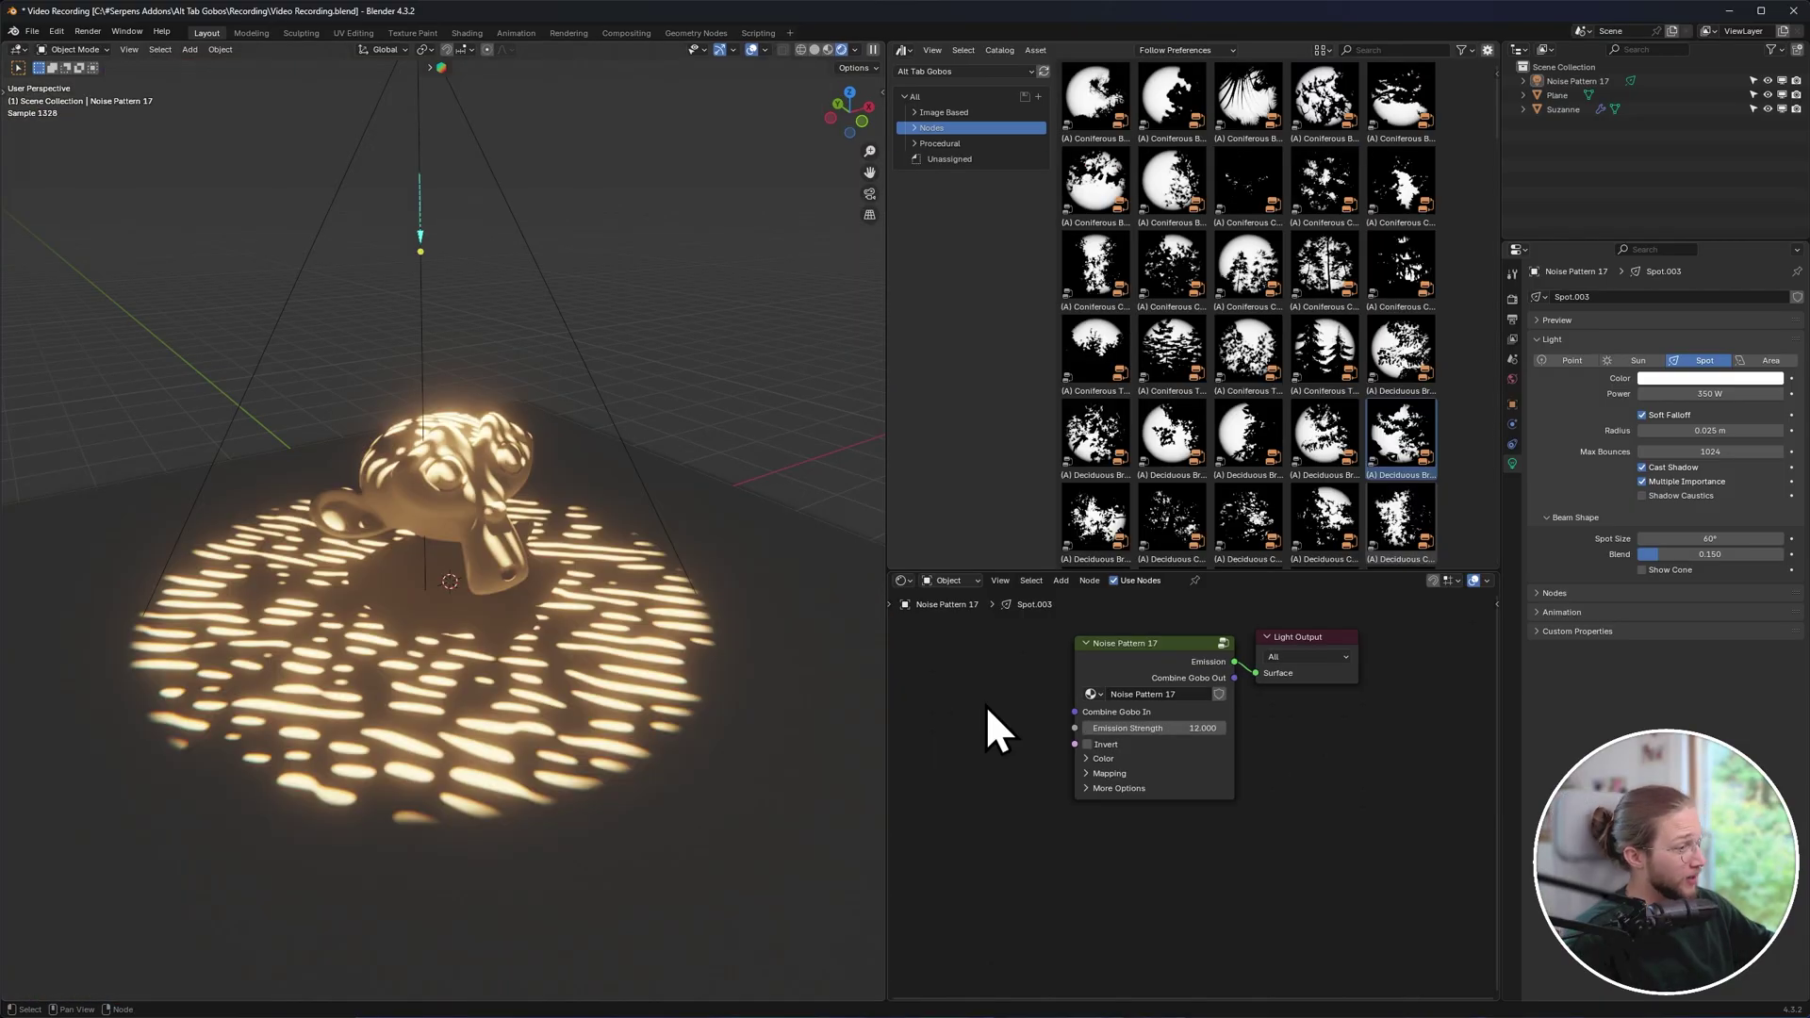
Tilt the Noise Pattern 17 spot light and move it sideways away from above the monkey head.
left_click(646, 431)
middle_click_drag(733, 501, 659, 494)
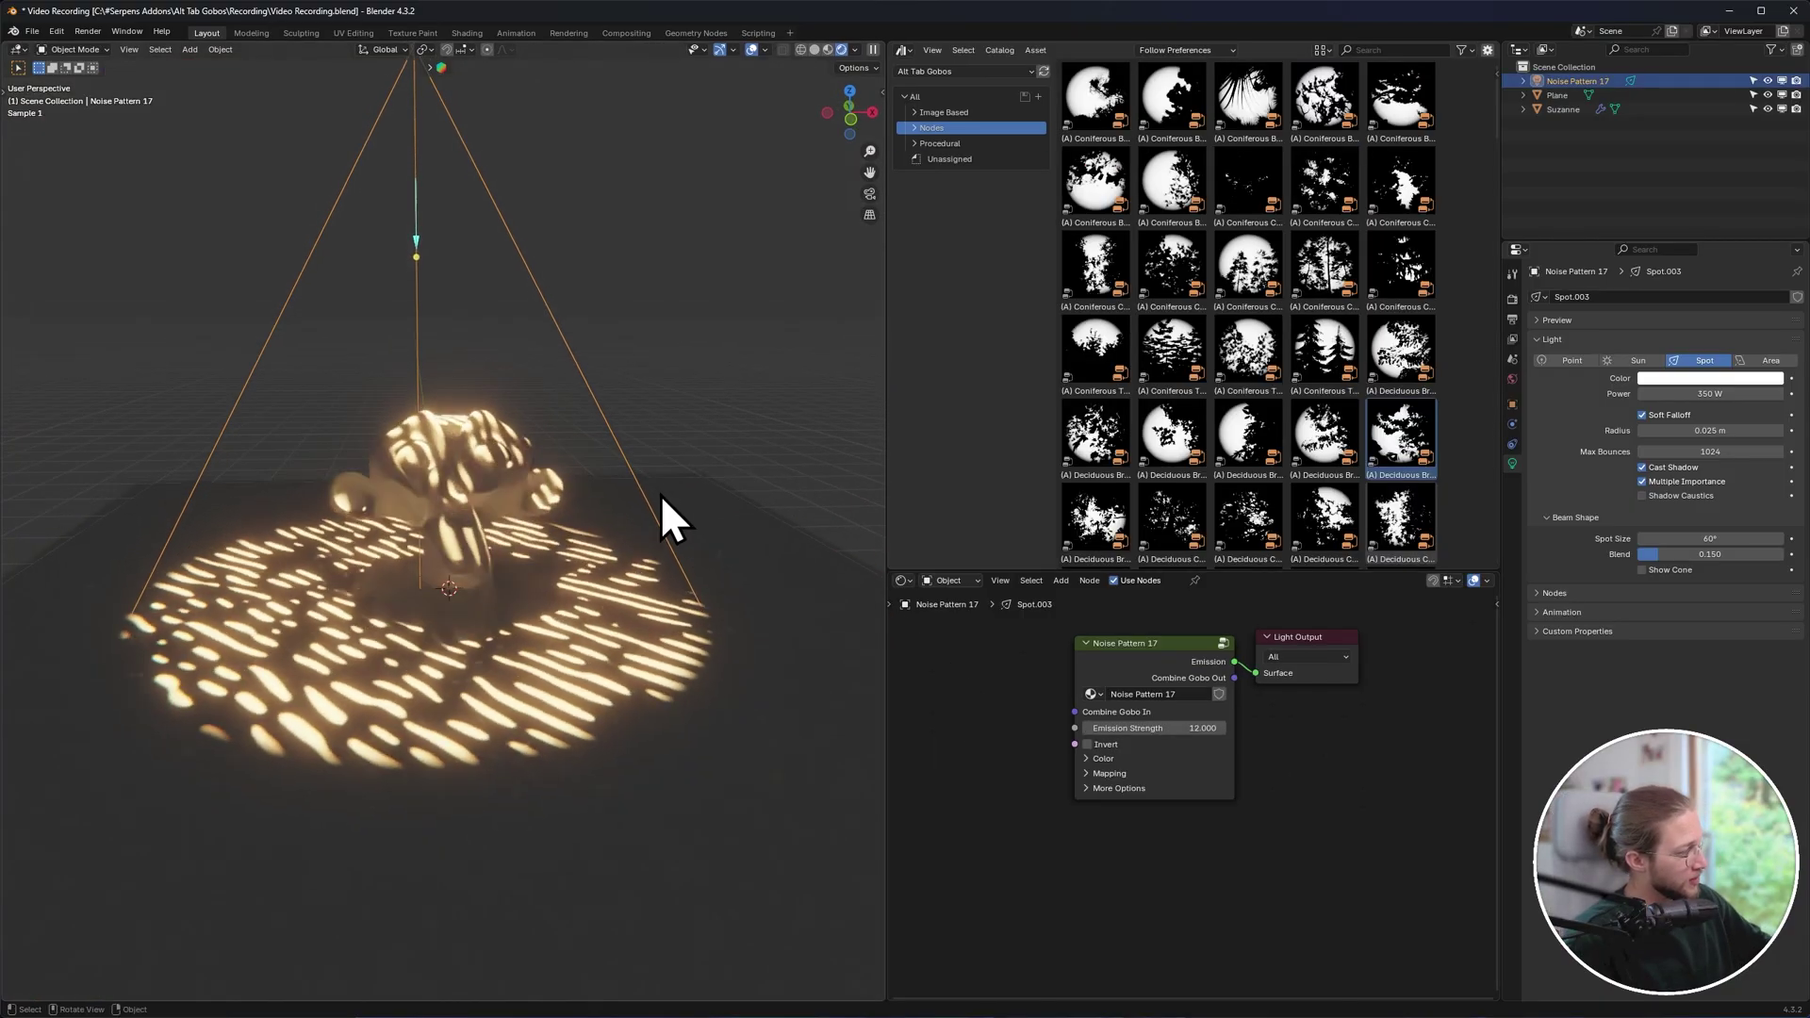
scroll(665, 499, "down", 3)
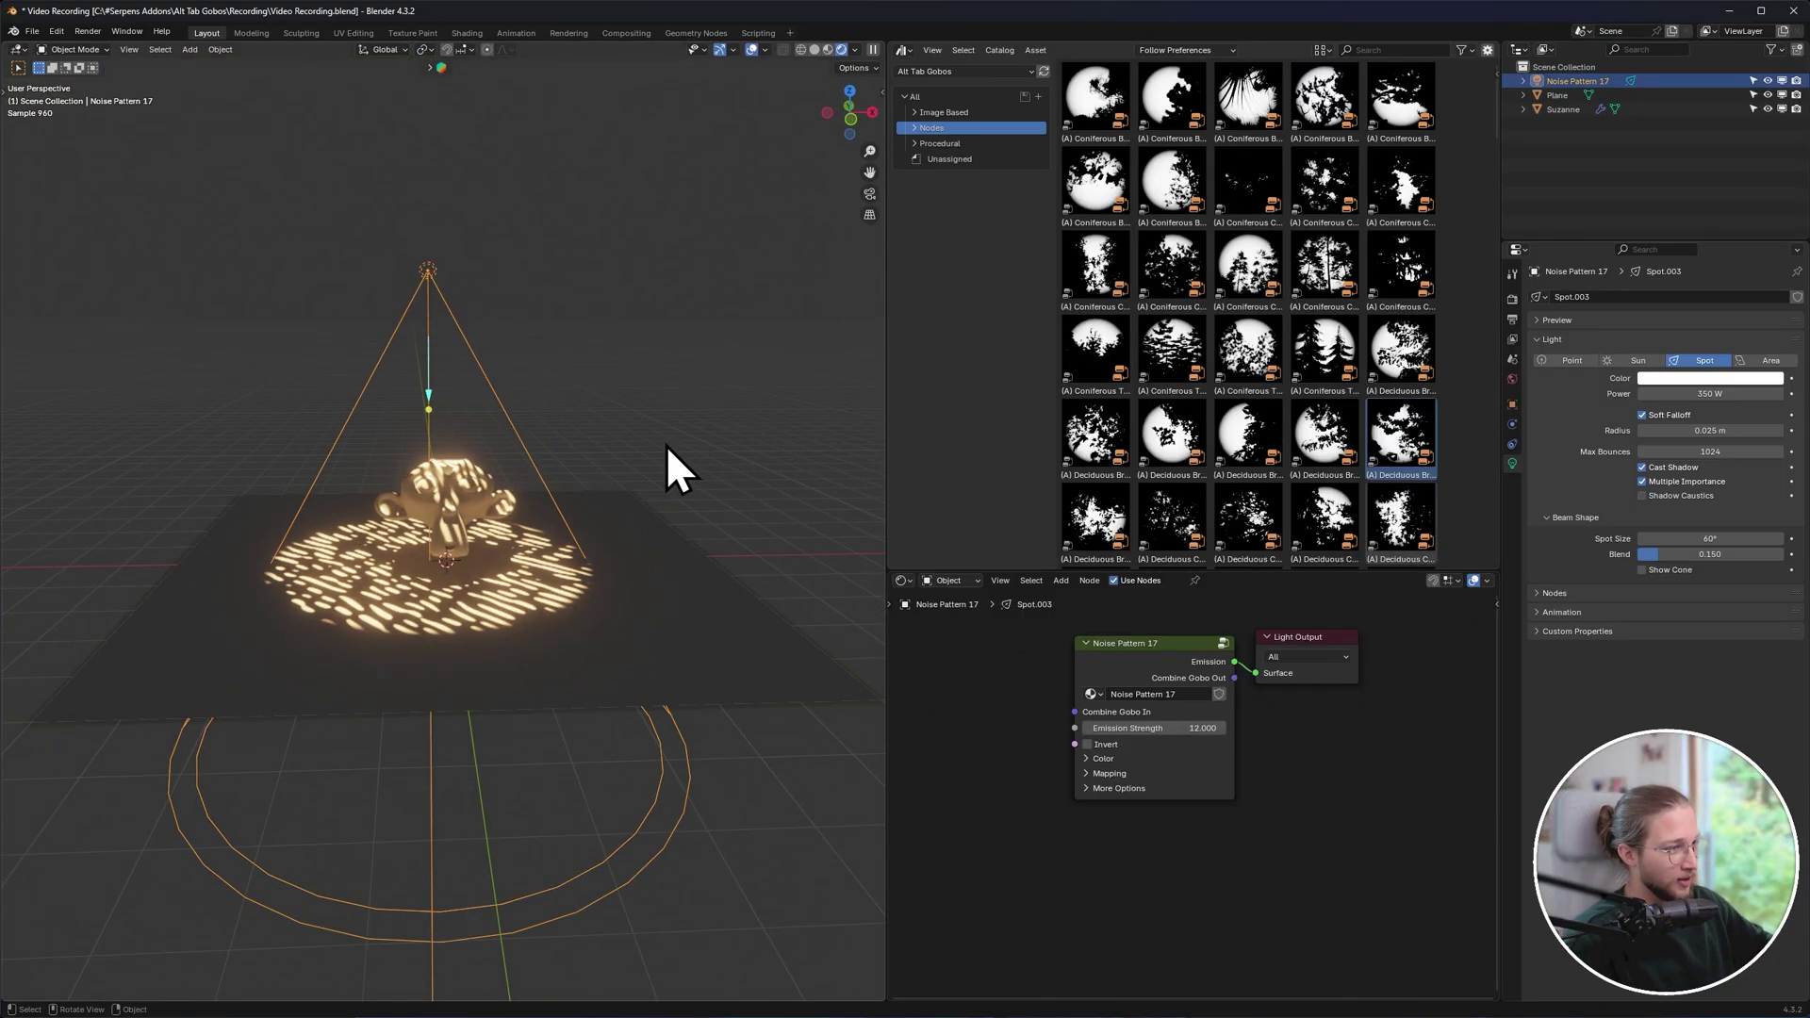
middle_click_drag(666, 447, 677, 501)
key("r")
key("x")
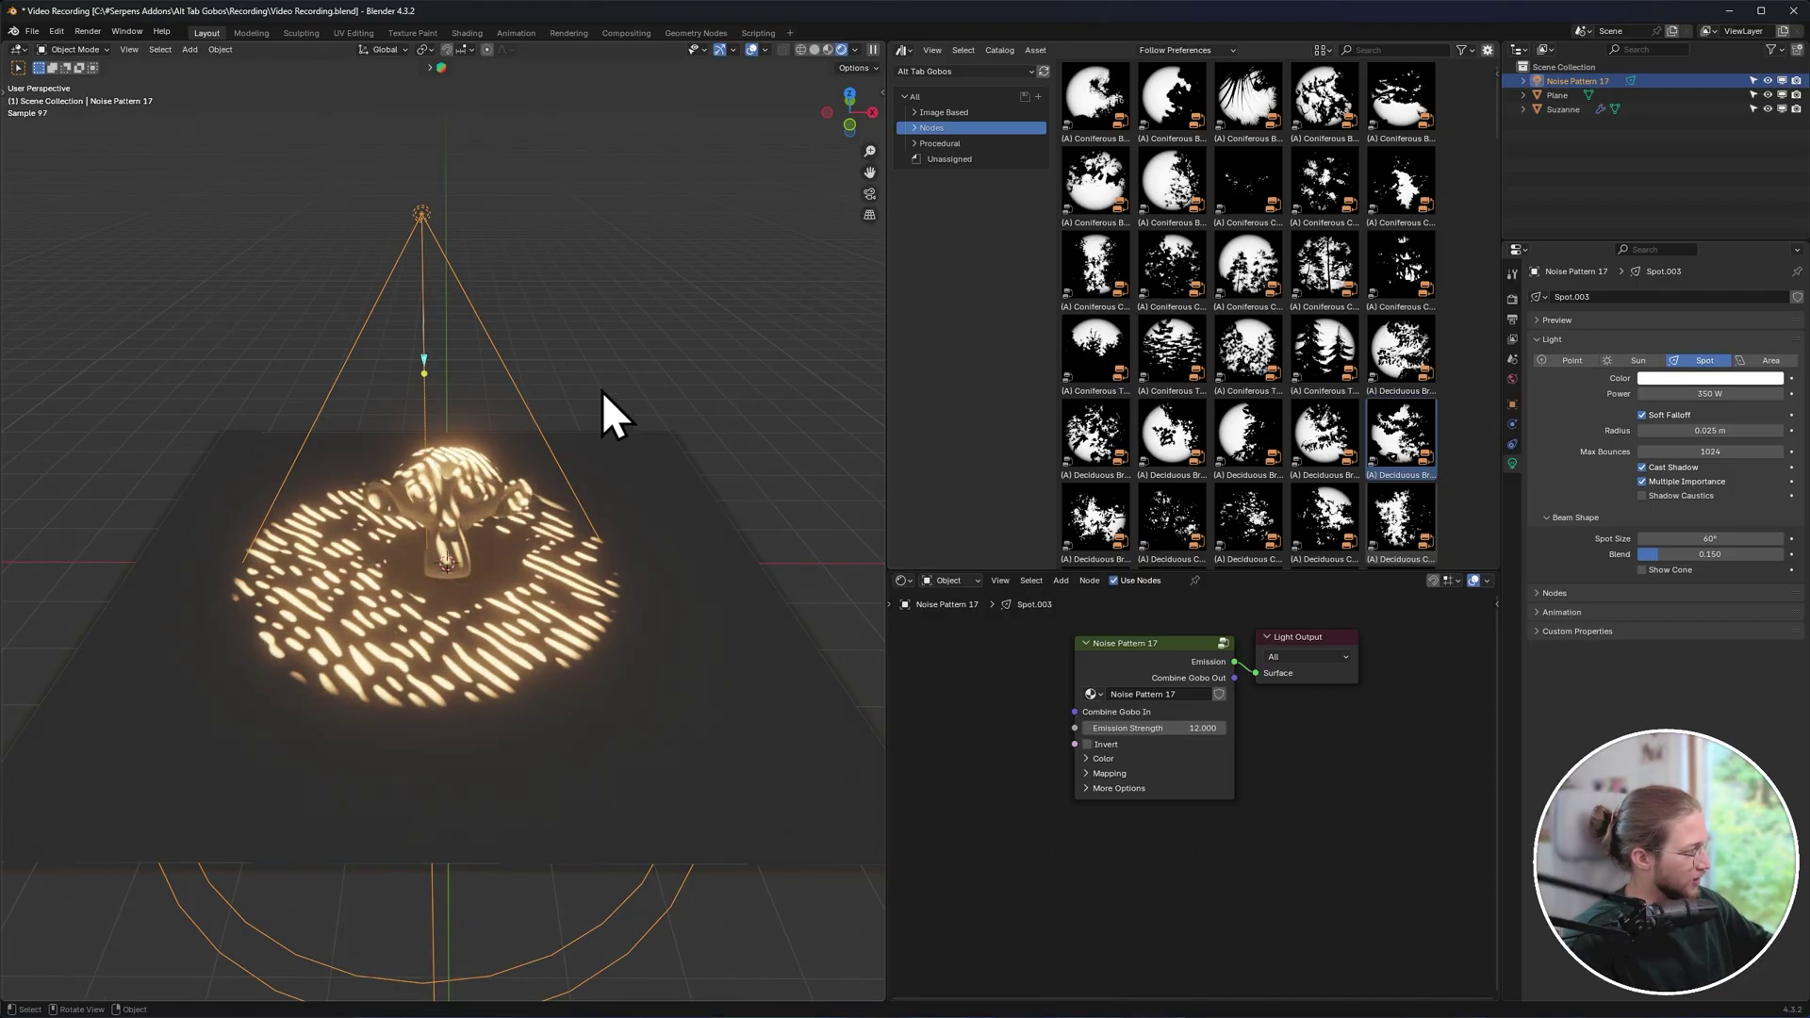
key("g")
left_click(137, 285)
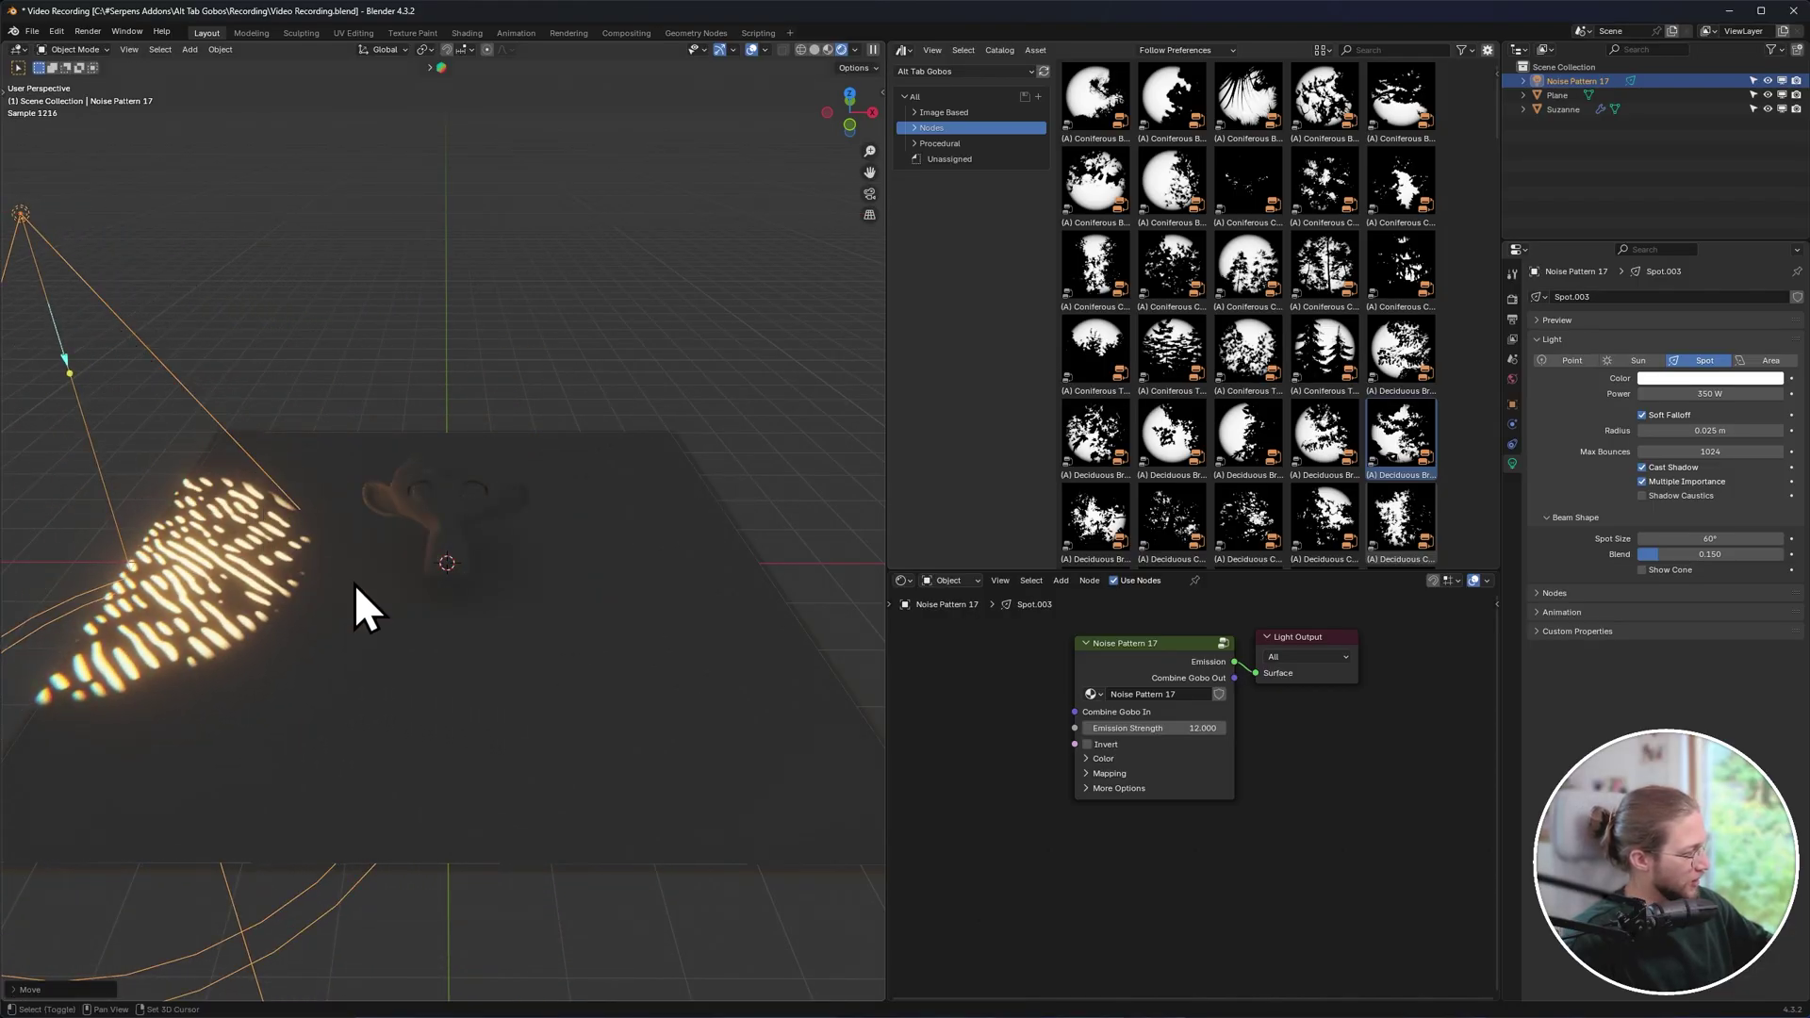
Aim the Noise Pattern 17 spot light at the monkey head so its pattern falls diagonally across the plane.
key("shift+t")
left_click(328, 443)
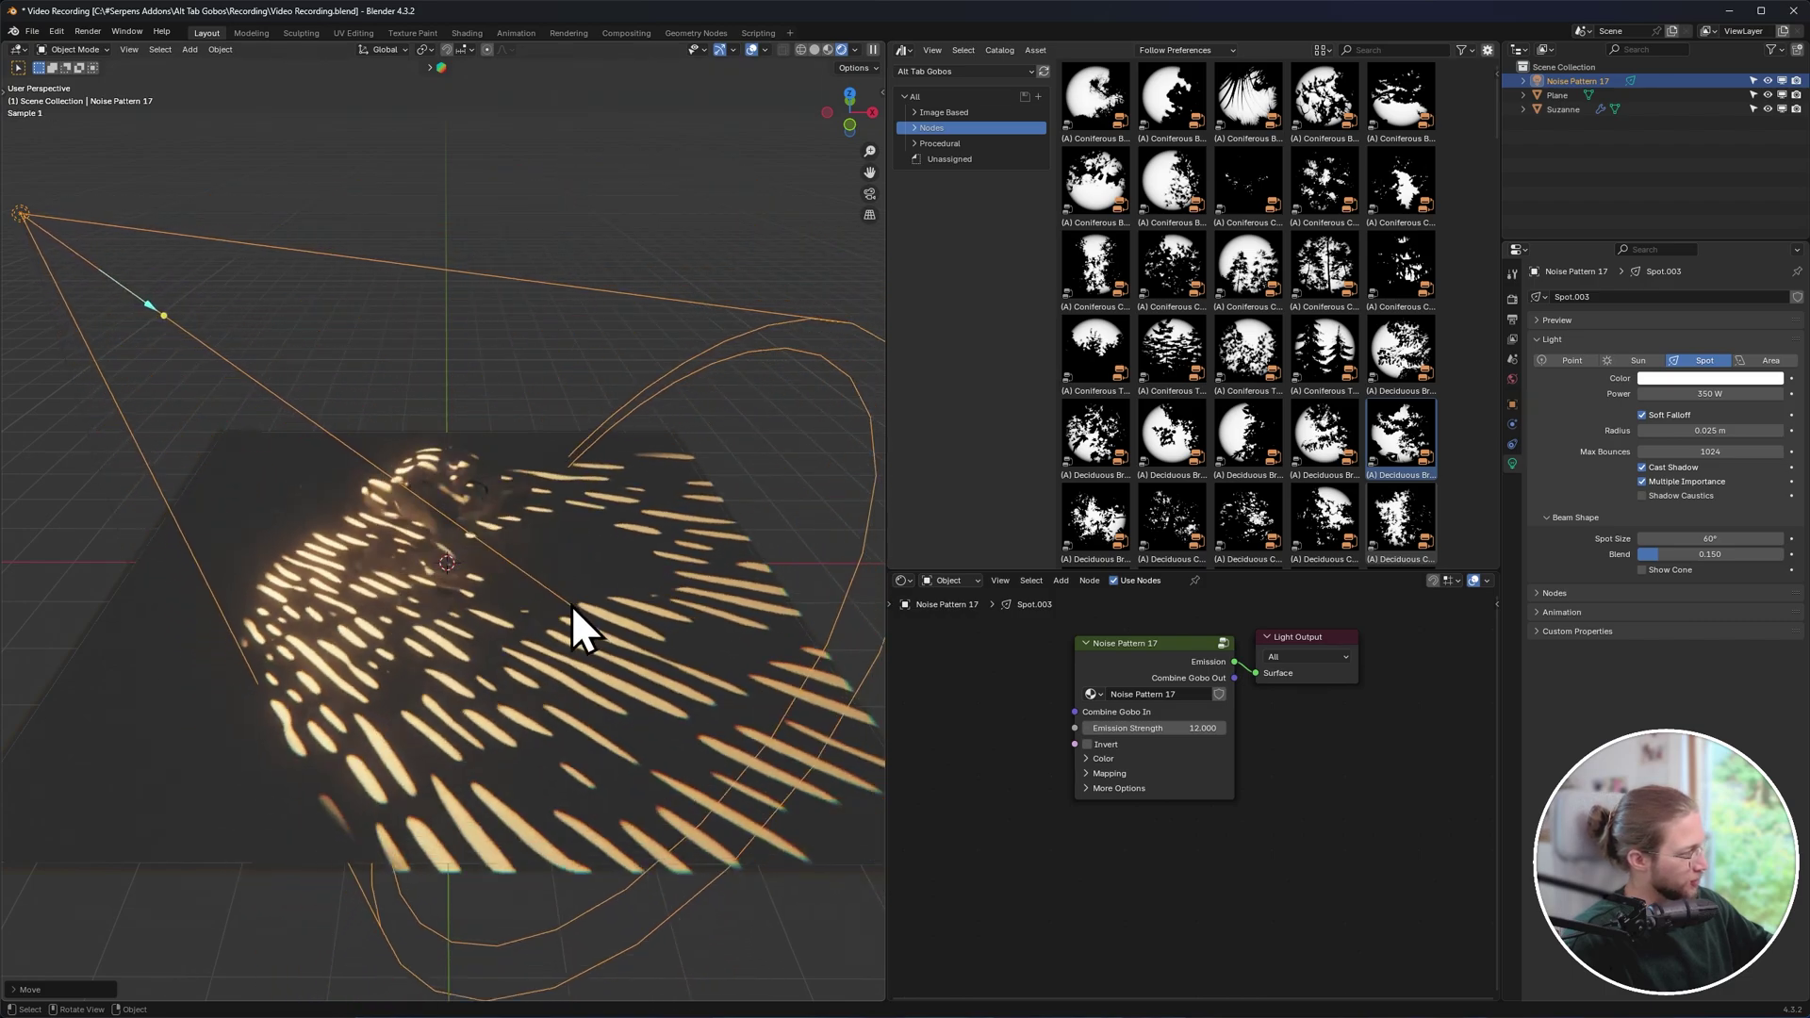
left_click_drag(569, 602, 523, 574)
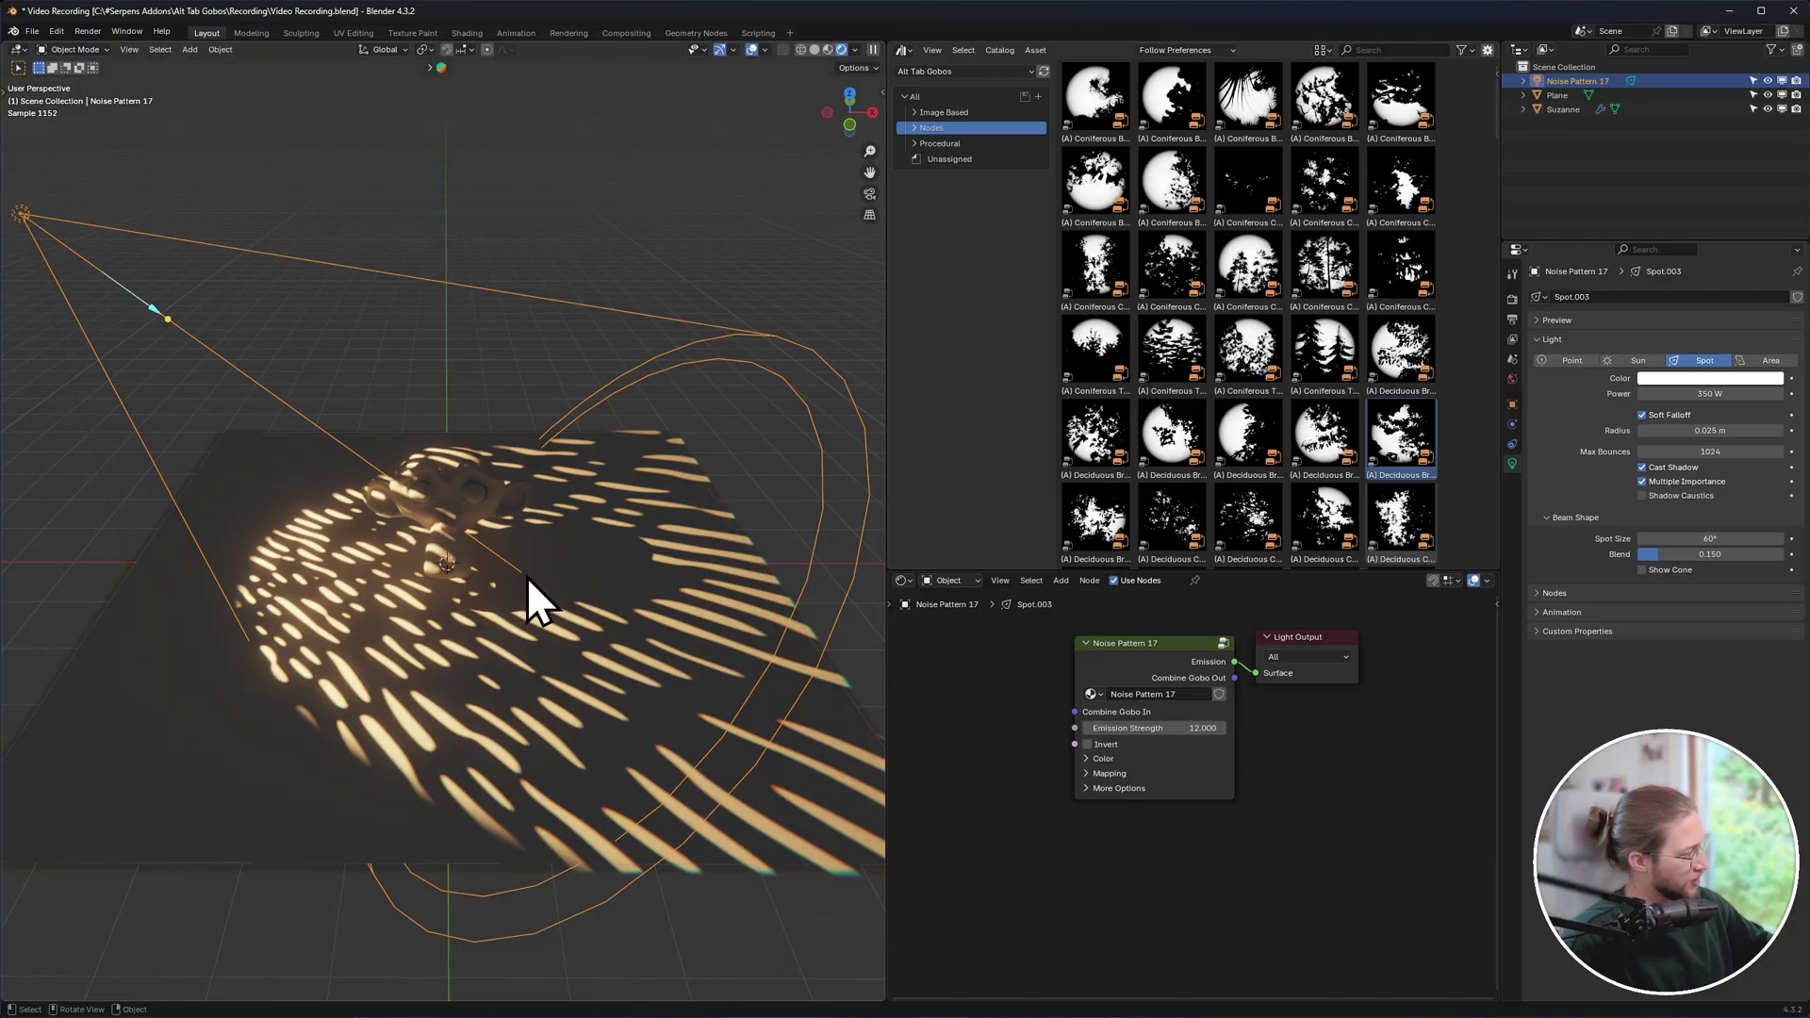
scroll(556, 582, "up", 3)
middle_click_drag(577, 595, 573, 903)
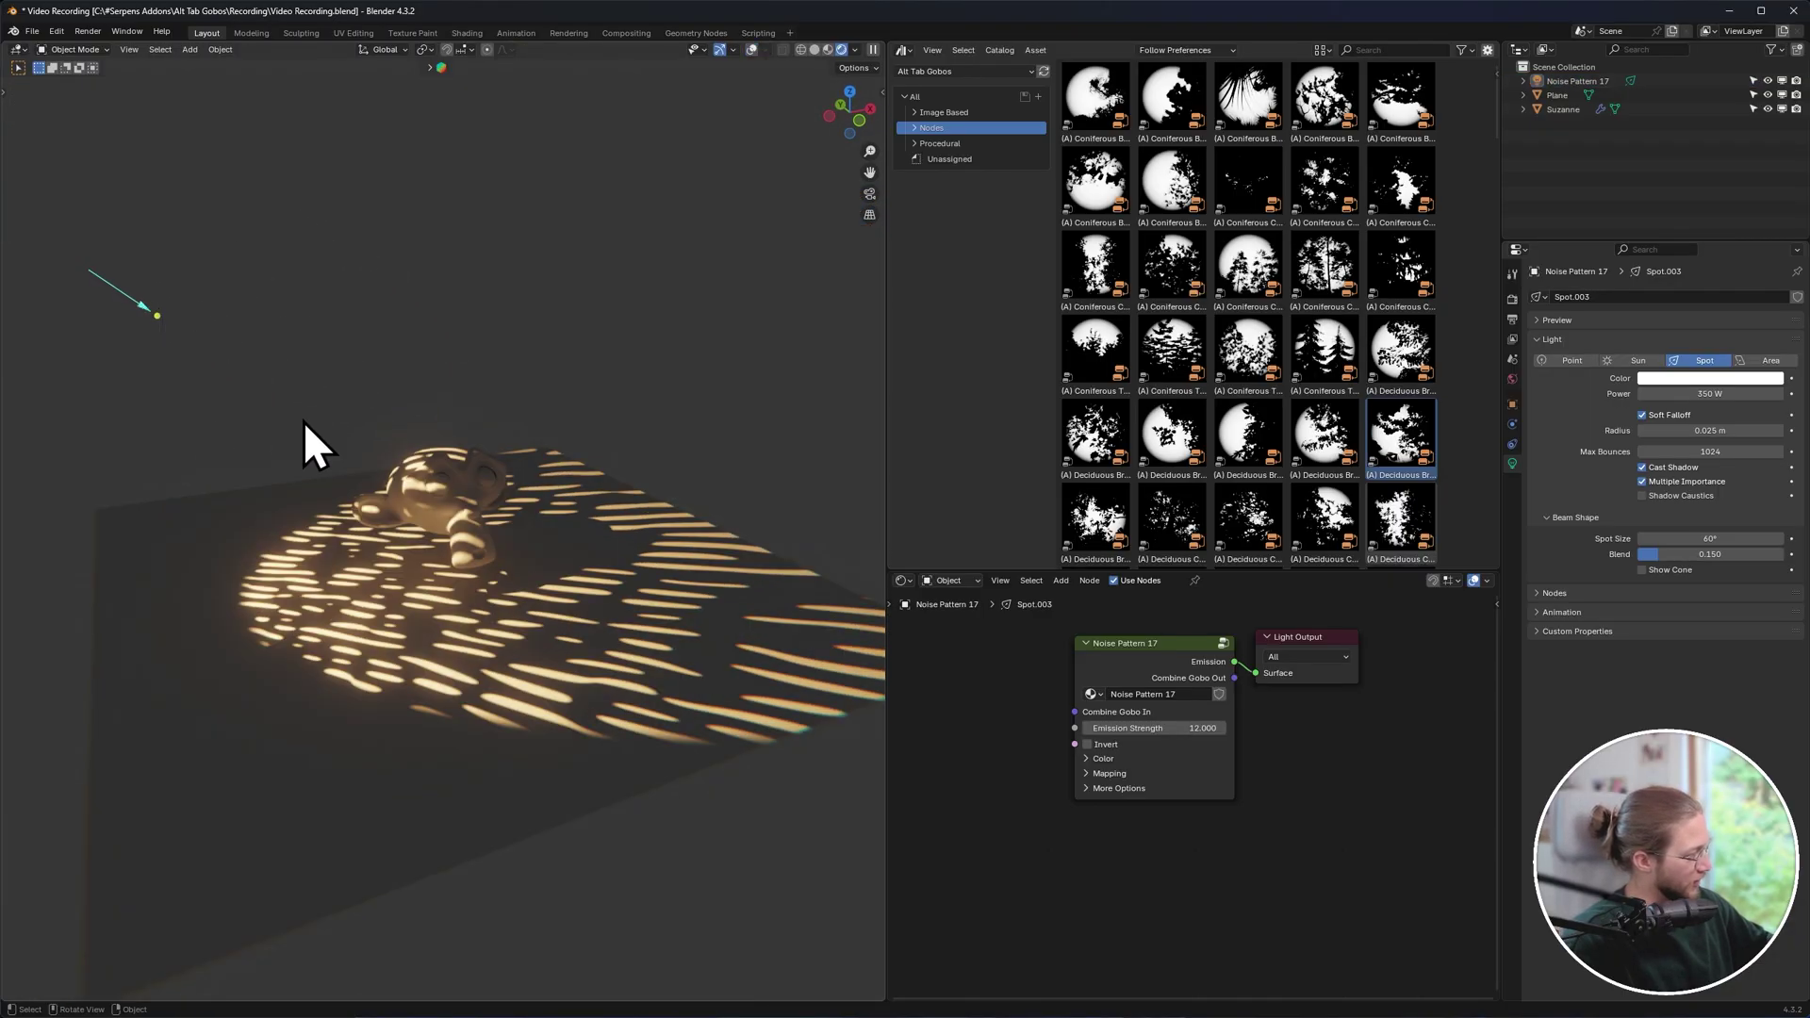
key("shift+alt+z")
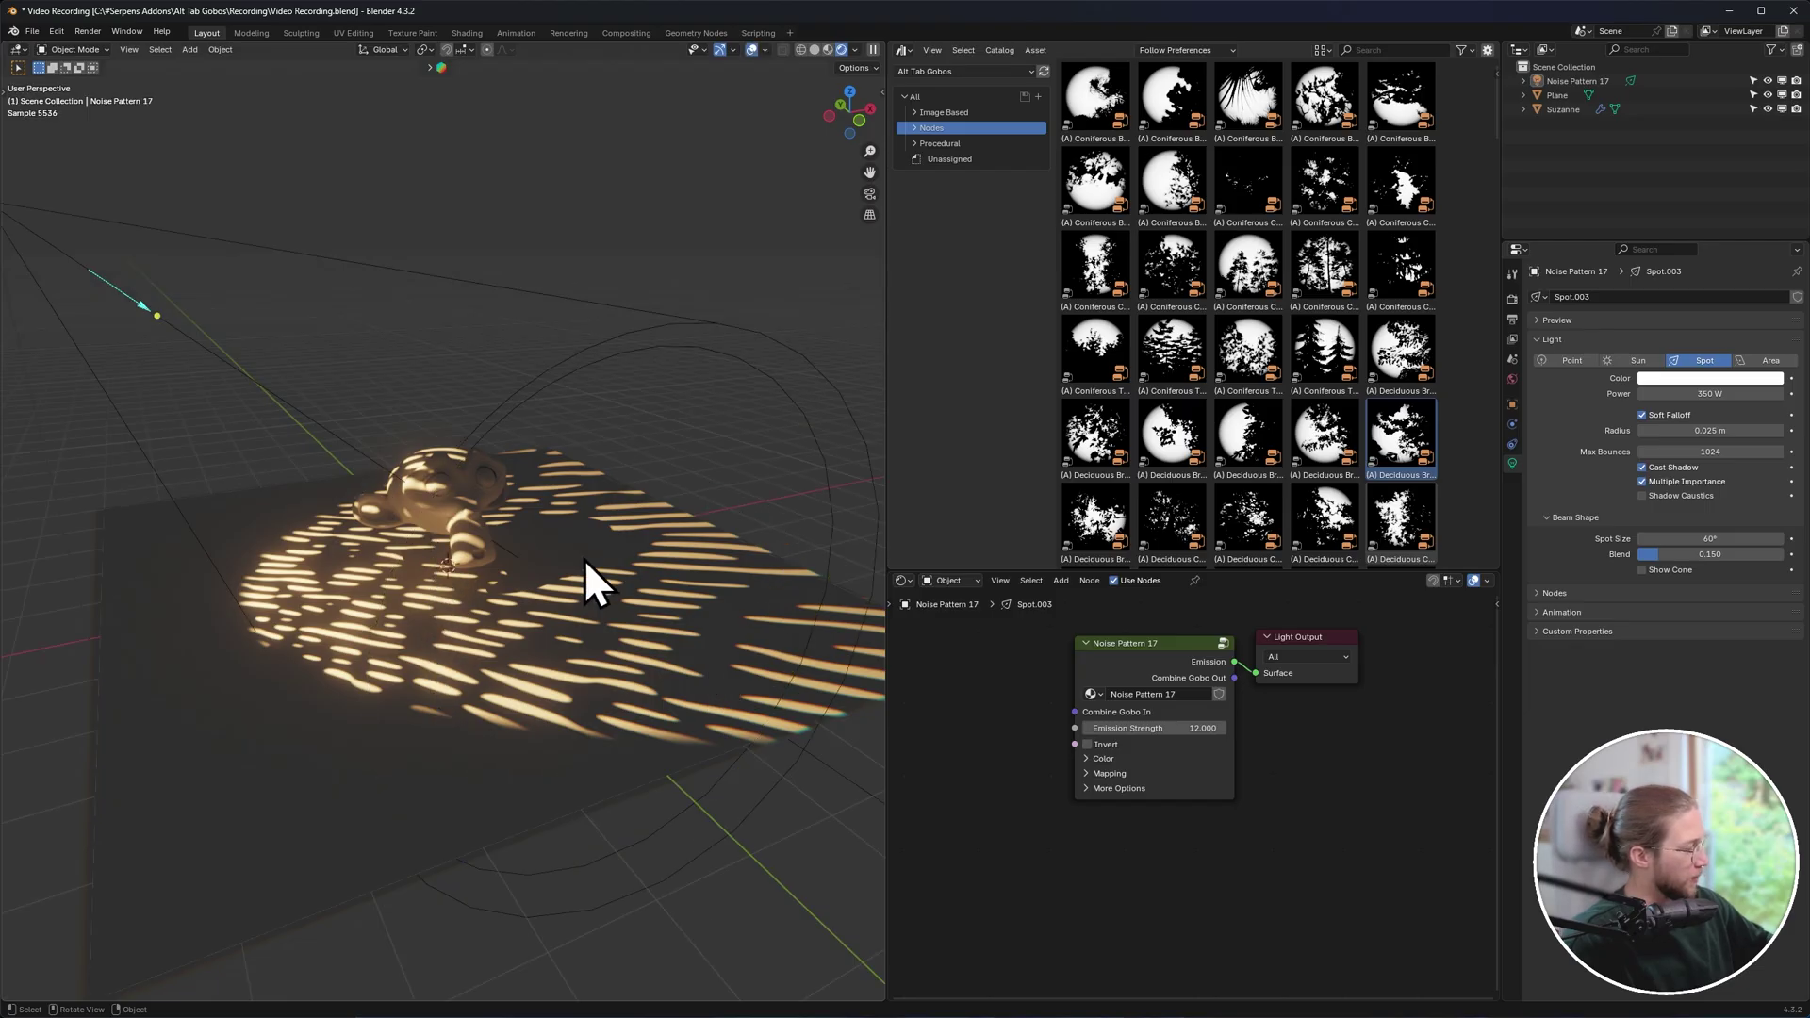
Add a cube and scale it up until it encloses the monkey head, the plane and the spot light.
middle_click_drag(545, 609, 635, 638)
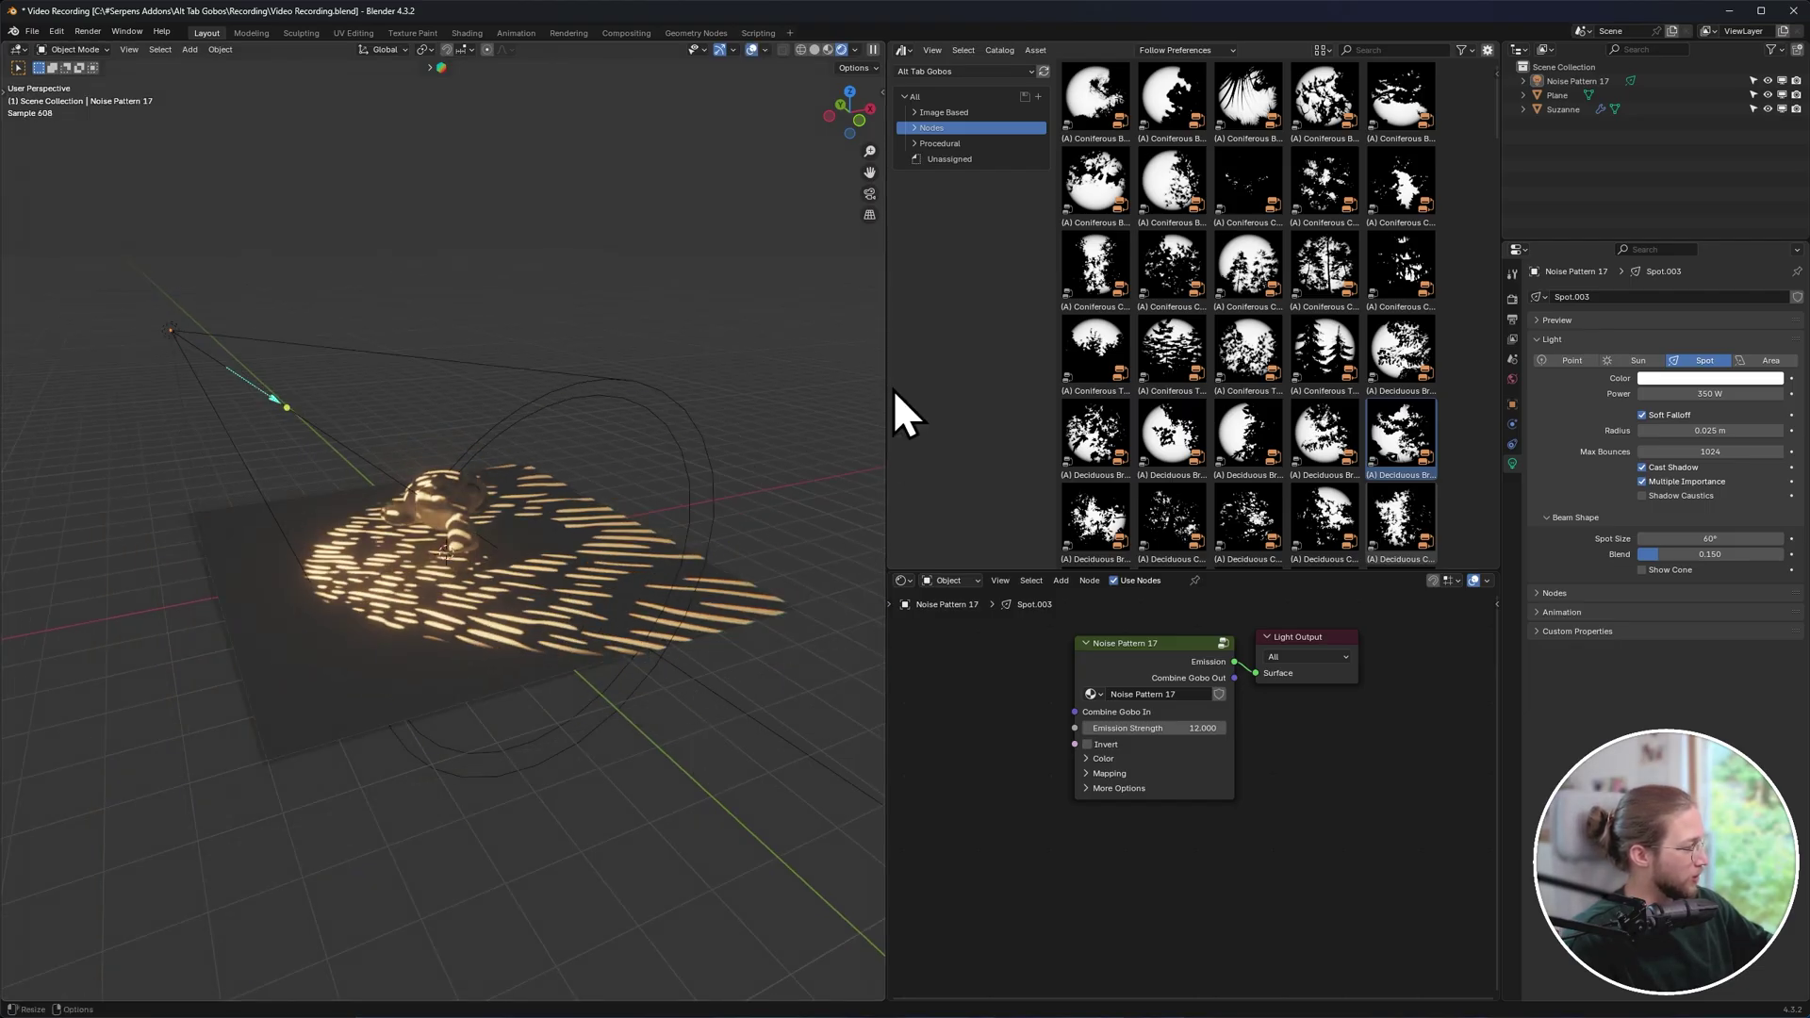
scroll(637, 591, "up", 4)
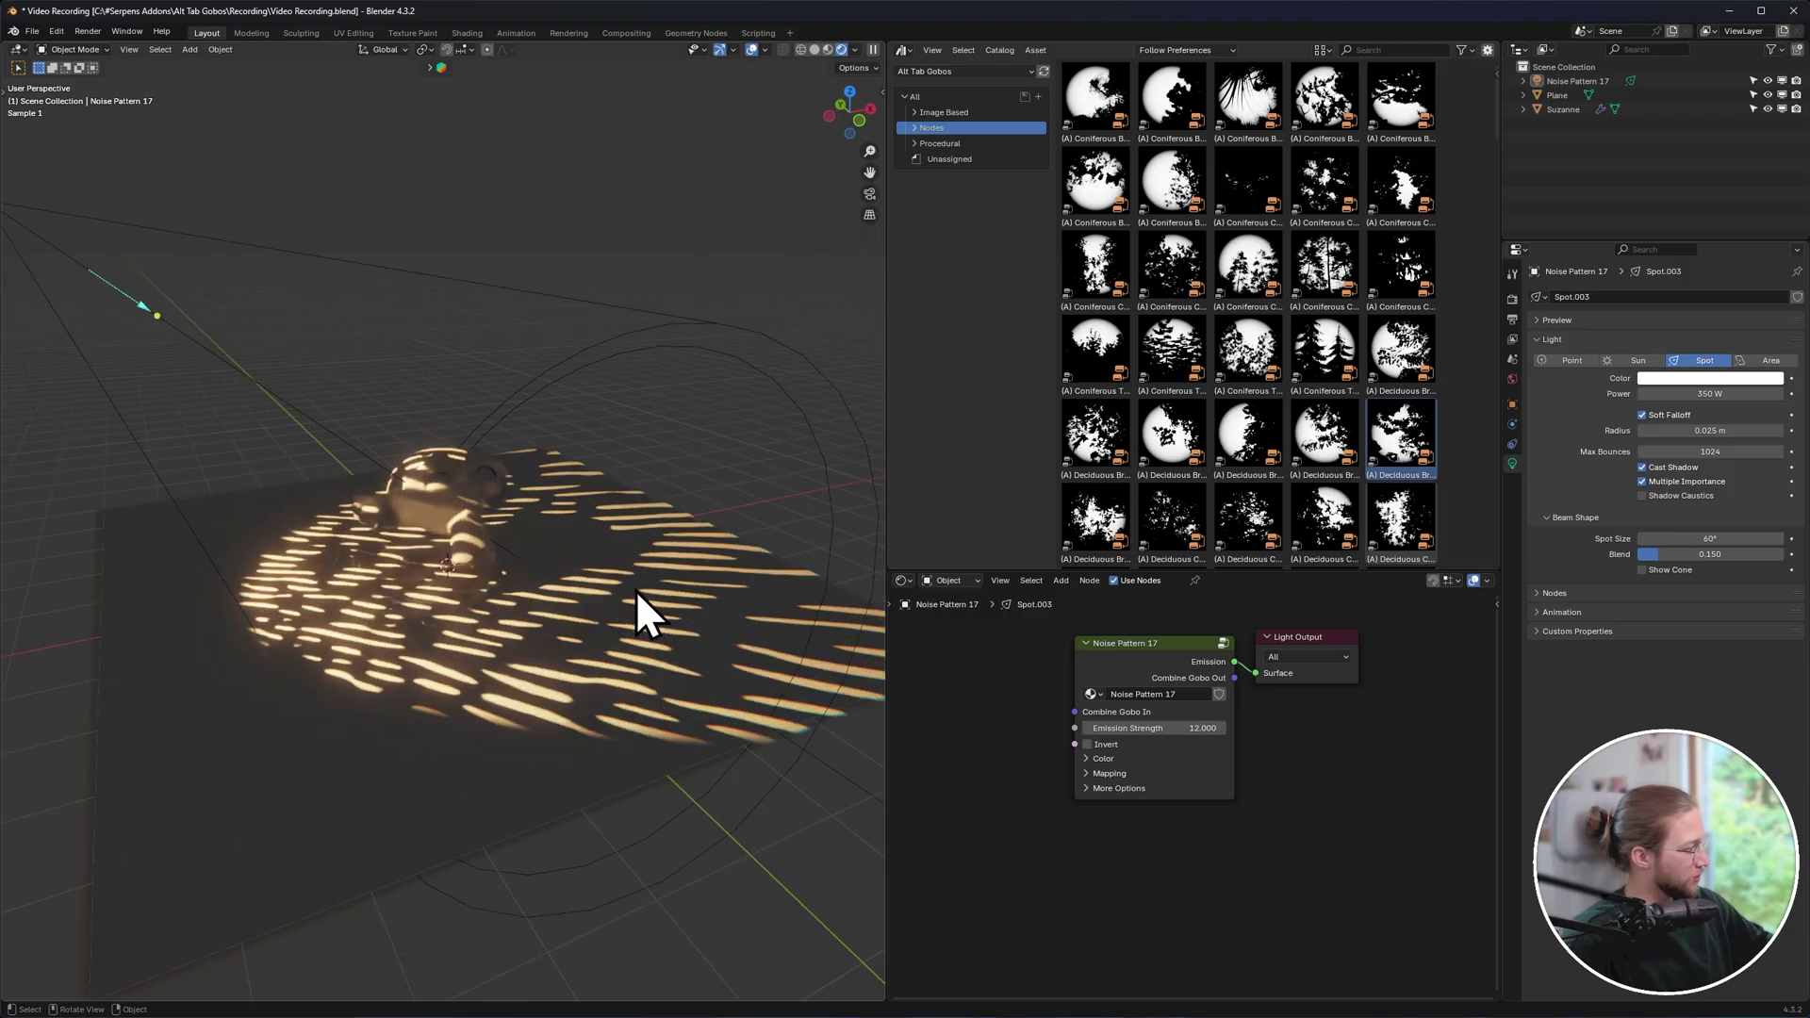
key("shift+a")
left_click(730, 556)
scroll(611, 559, "down", 3)
key("s")
left_click(835, 303)
Give the cube a new material with its default shader replaced by a Principled Volume connected to the Volume output.
left_click(1247, 581)
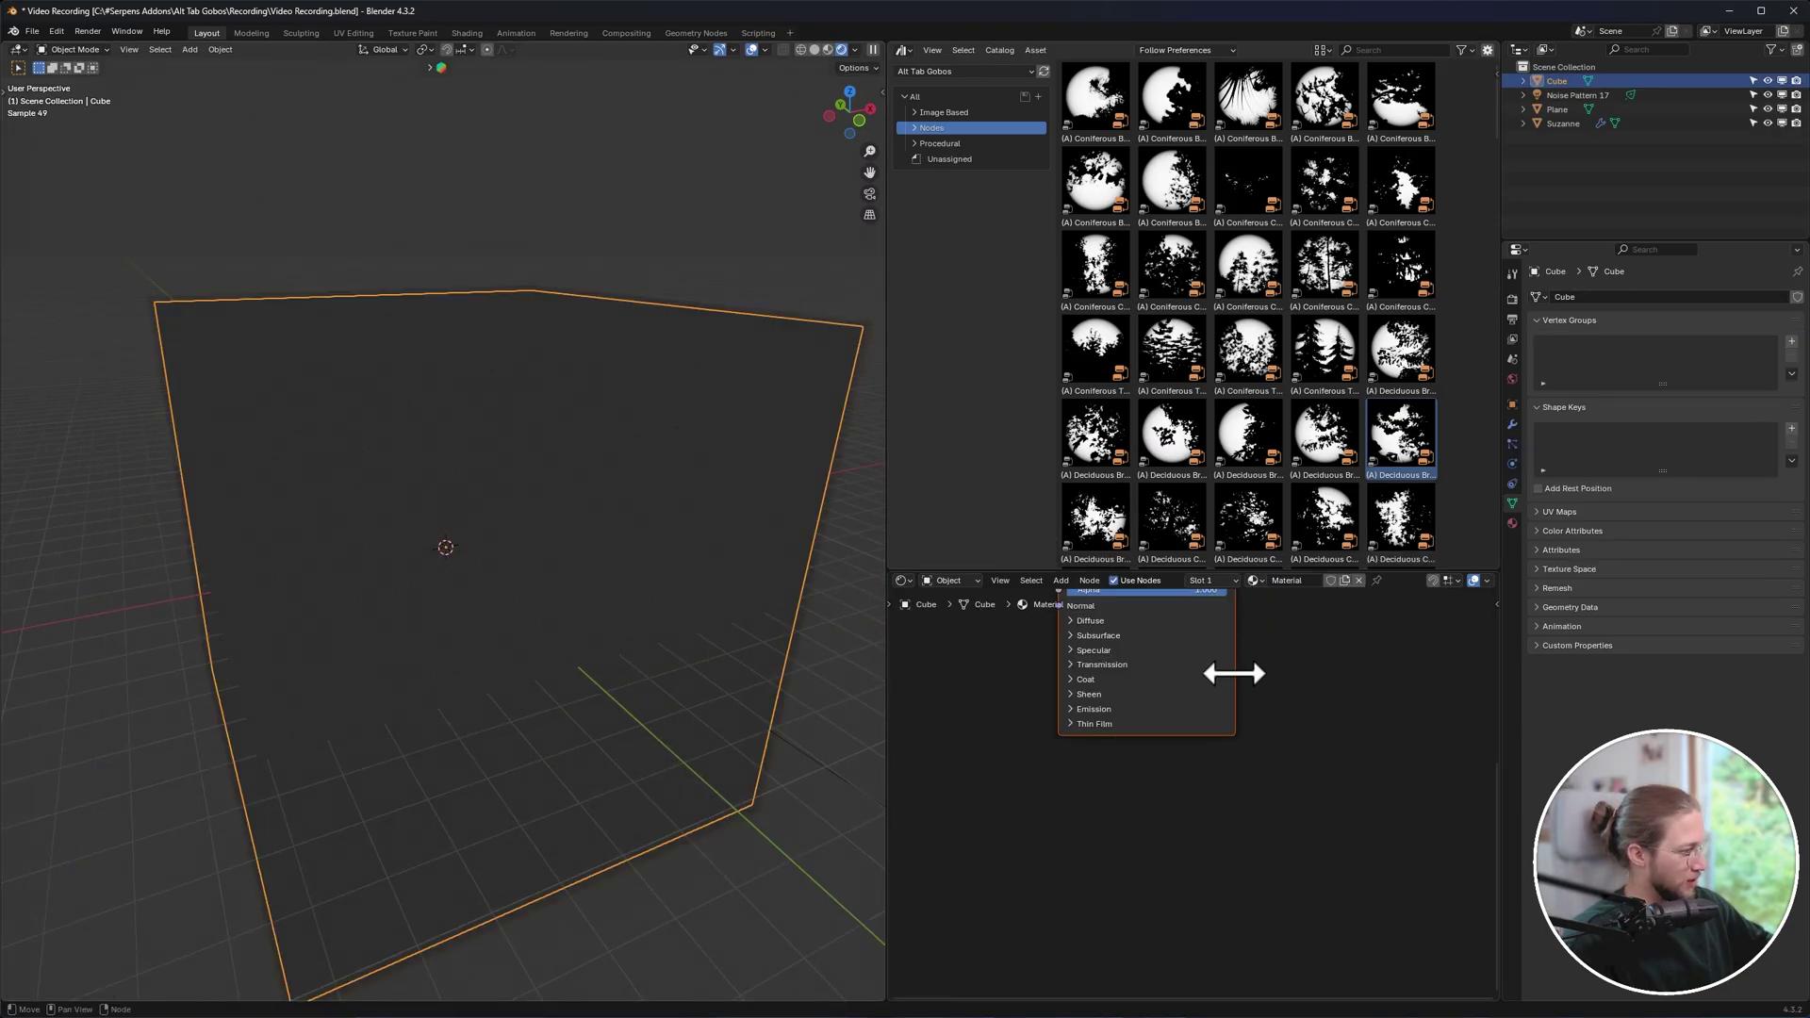
scroll(1263, 716, "down", 3)
key("x")
key("shift+a")
type("volume")
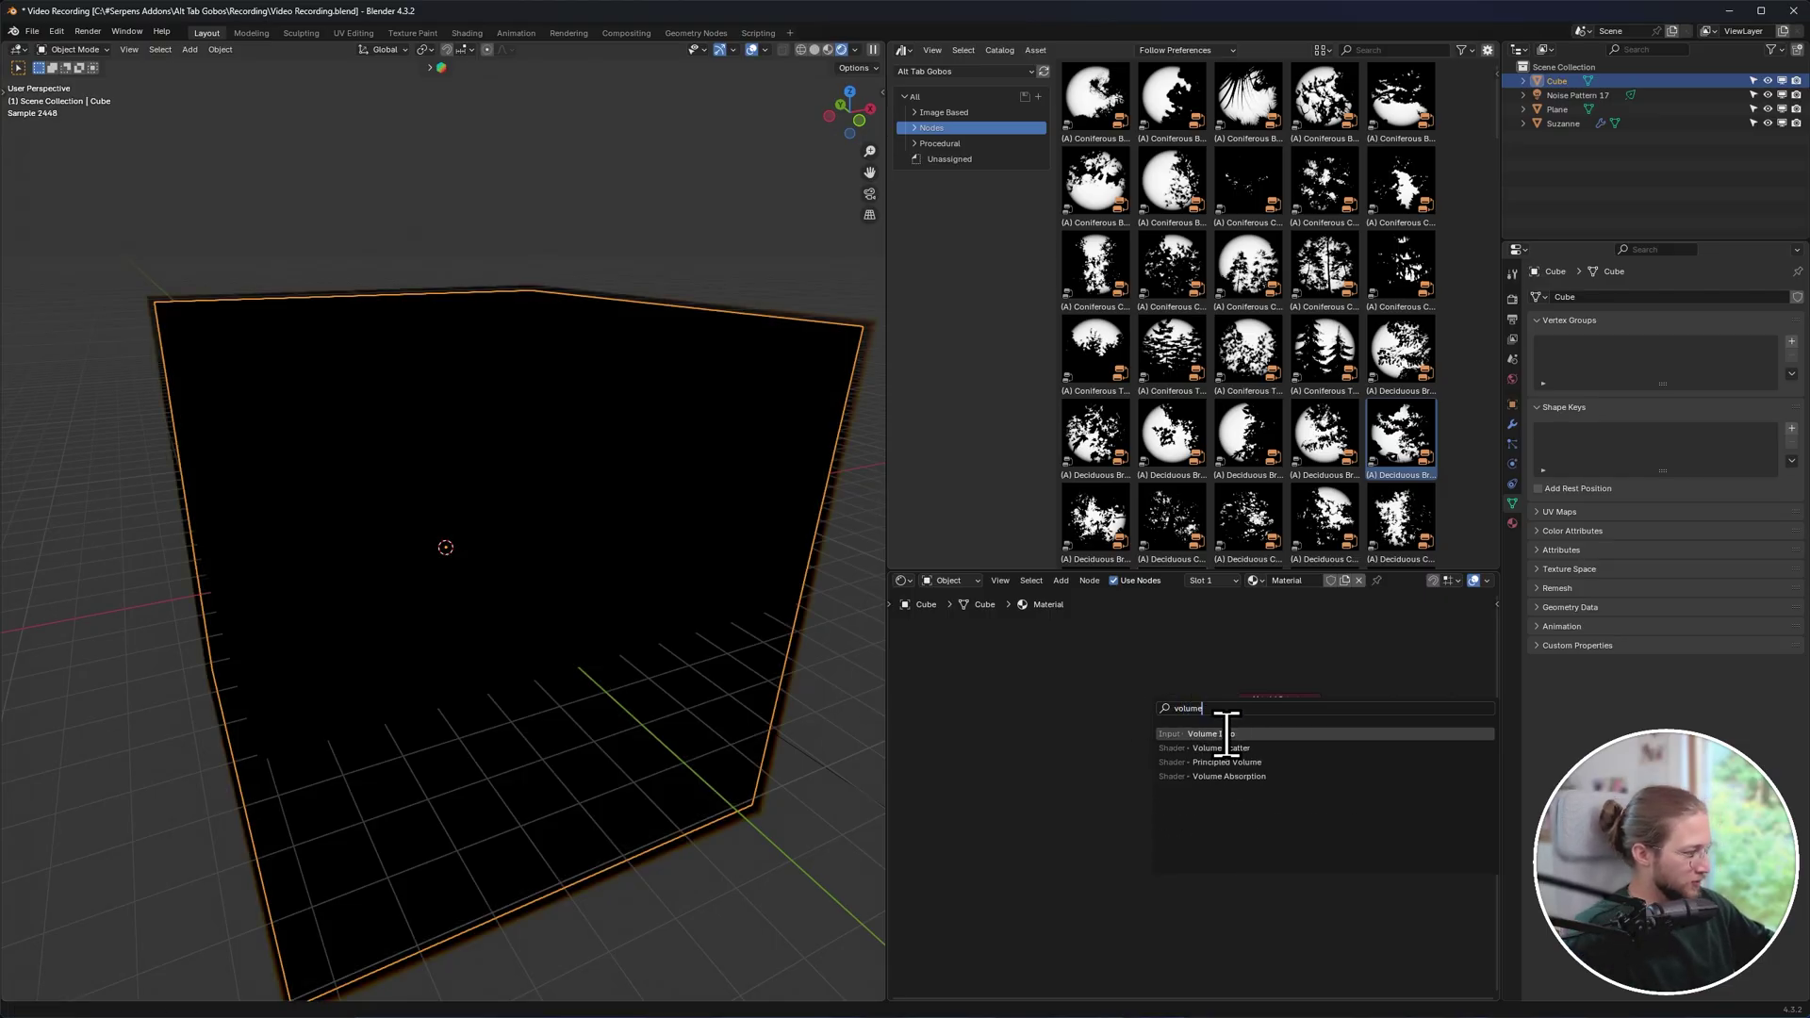
left_click(1229, 762)
left_click(1072, 694)
left_click_drag(1214, 716, 1241, 745)
Set the Principled Volume's Density to 0.1.
scroll(1203, 777, "up", 5)
left_click(1159, 732)
type("0.1")
key("Return")
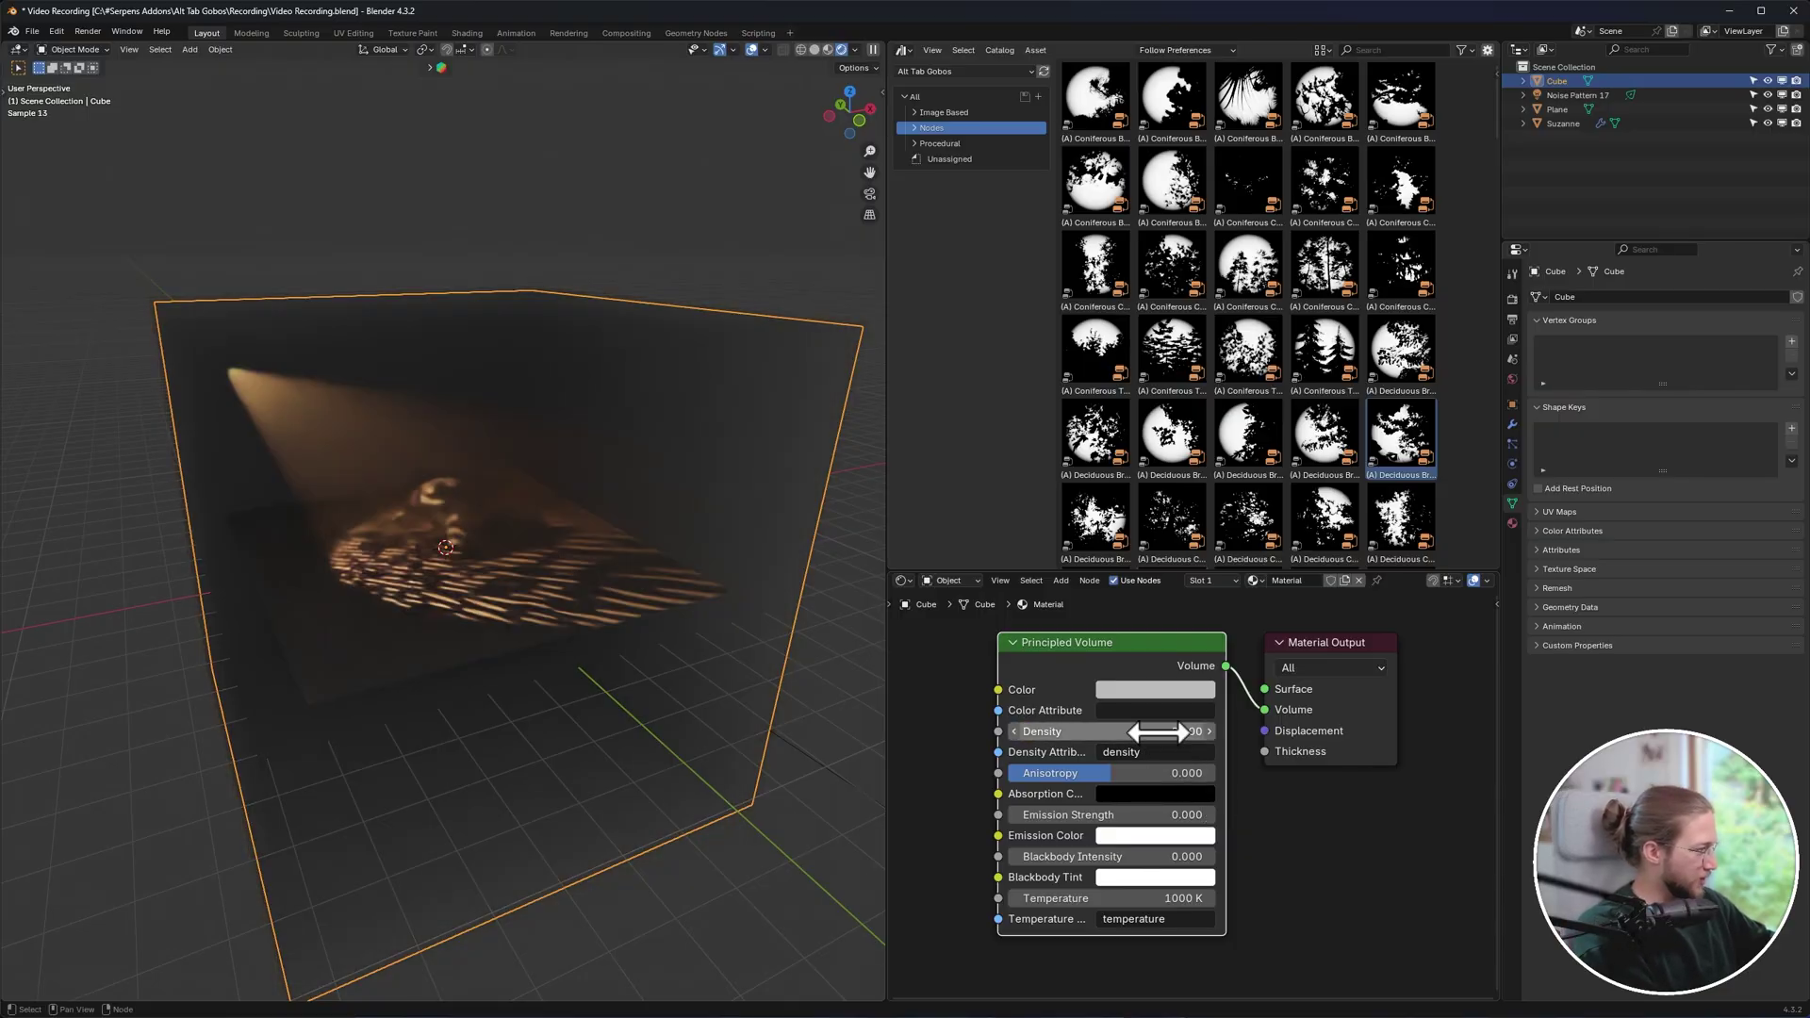
Add the GodRay Fog volume from the Easy Fog 2 volume library to the scene.
scroll(347, 432, "up", 4)
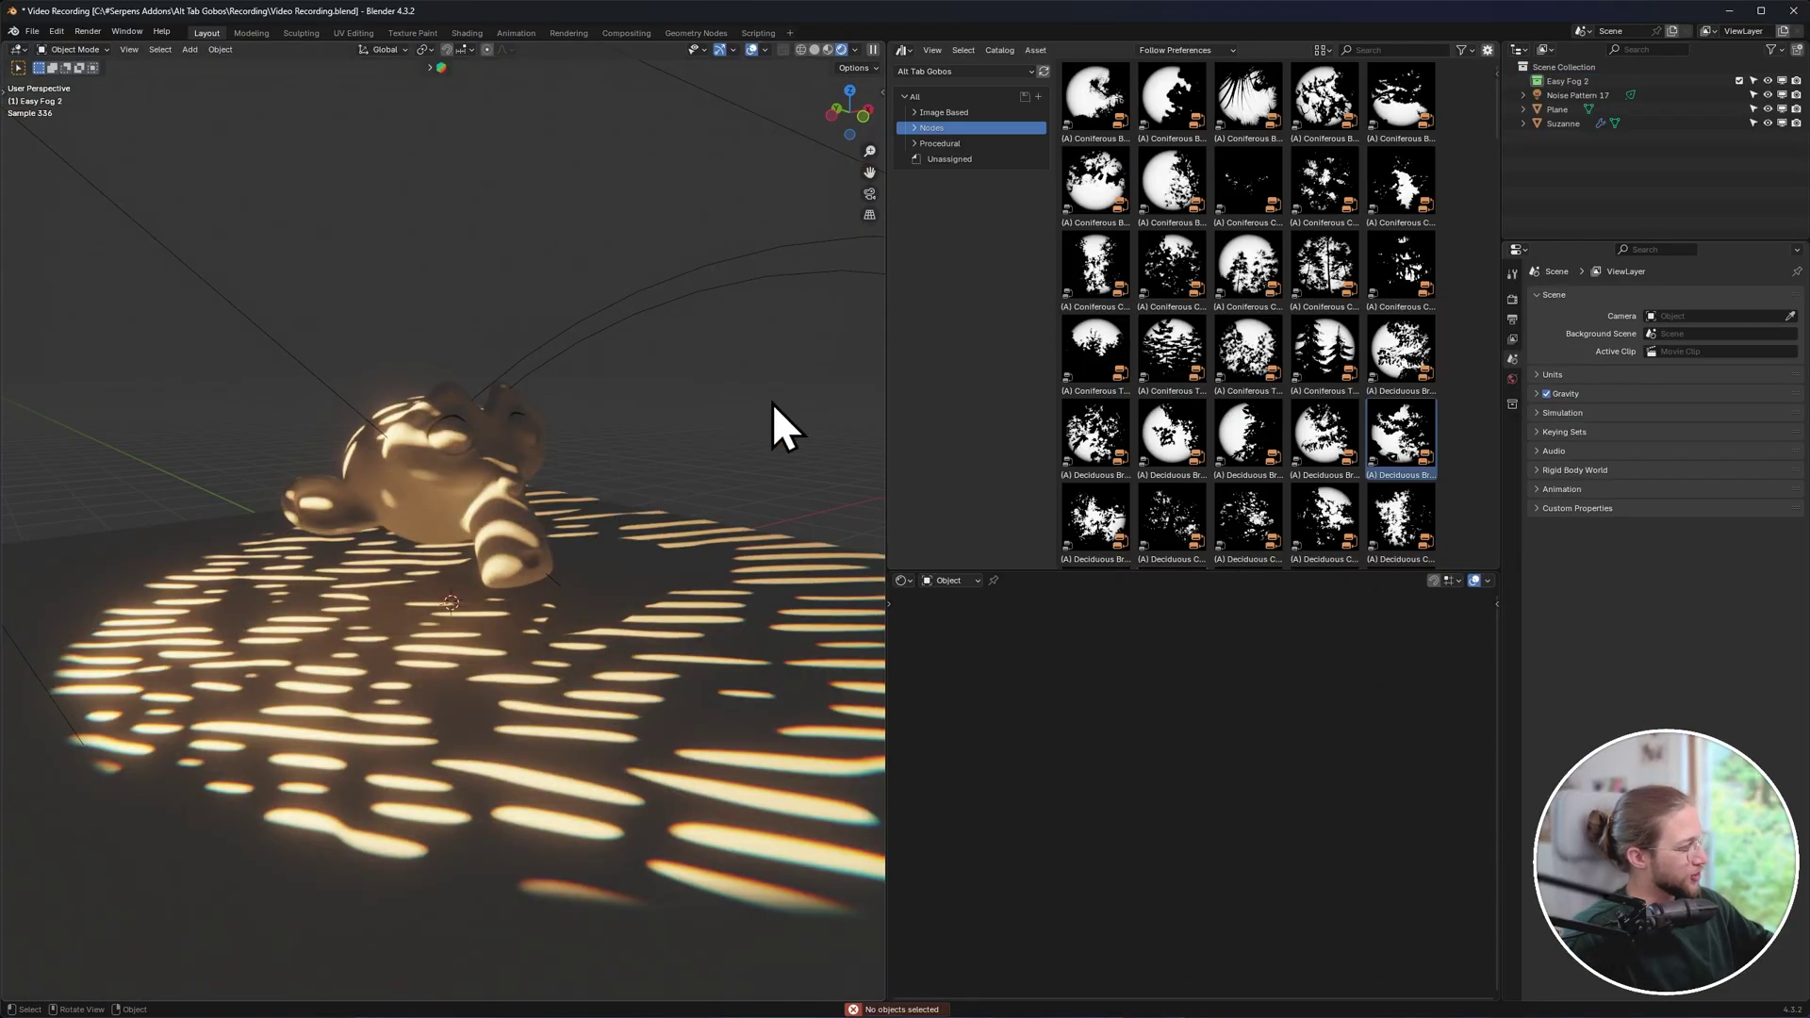
key("n")
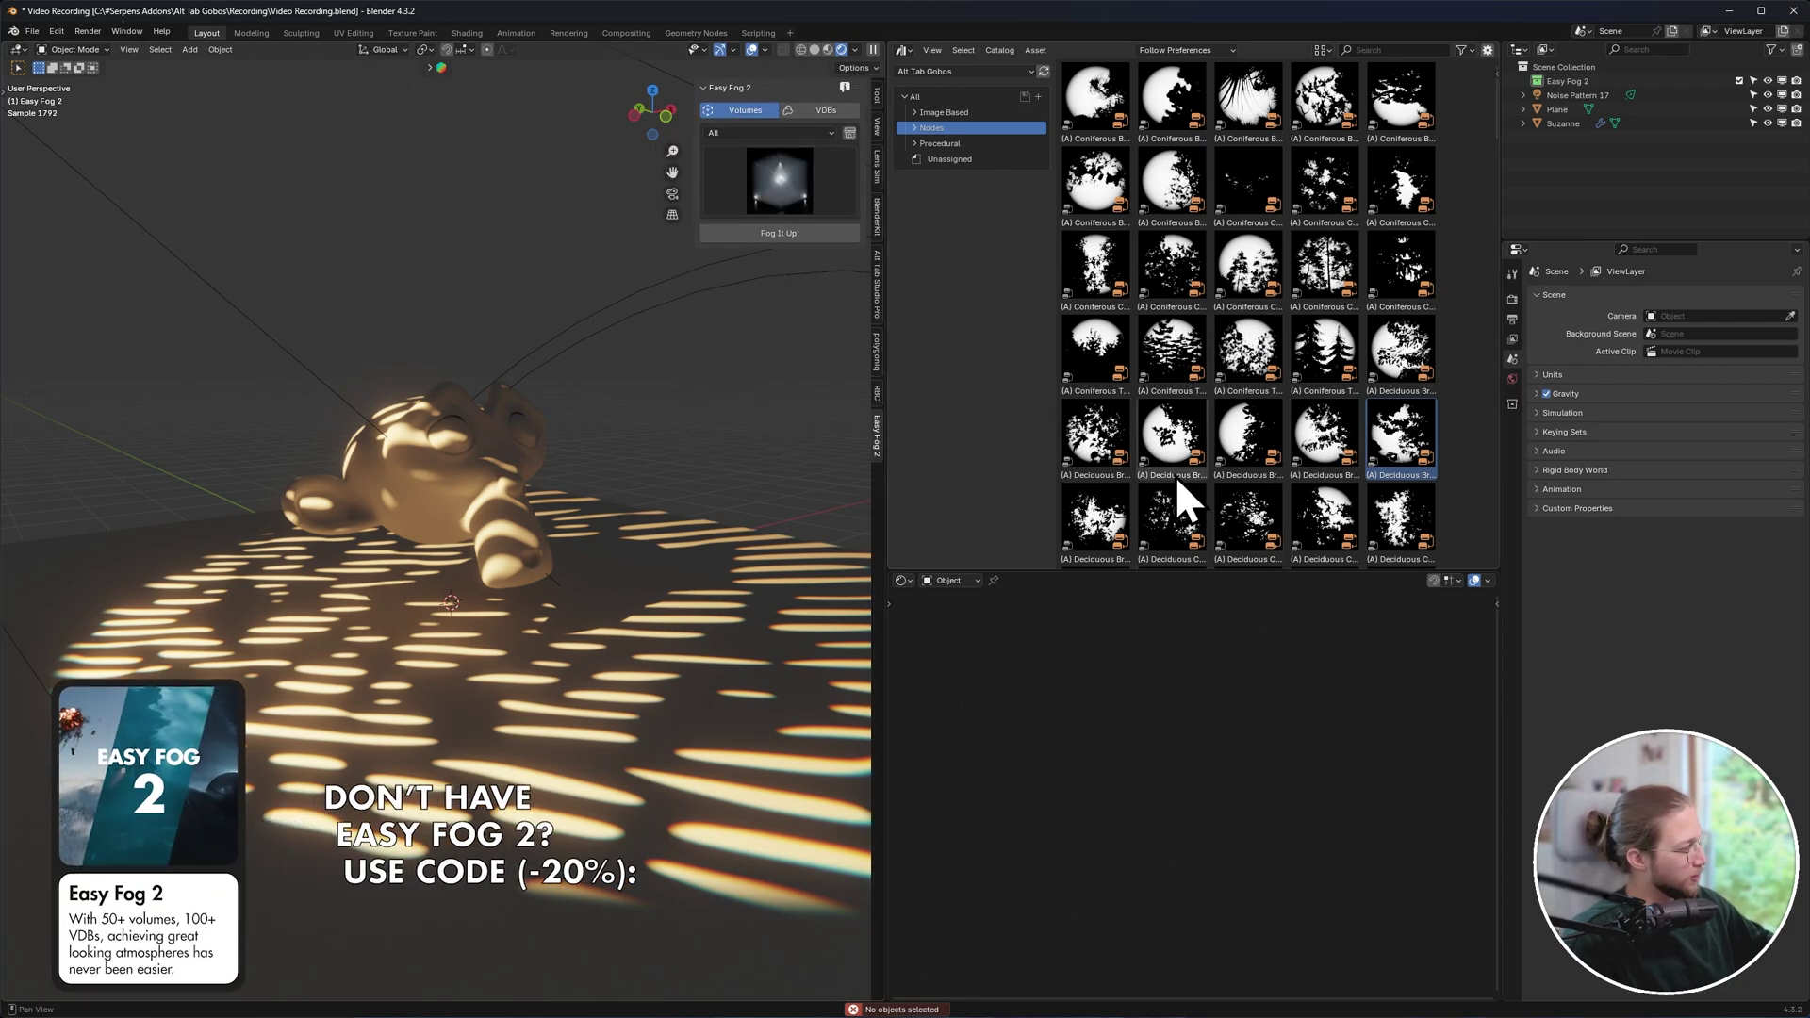
left_click(739, 210)
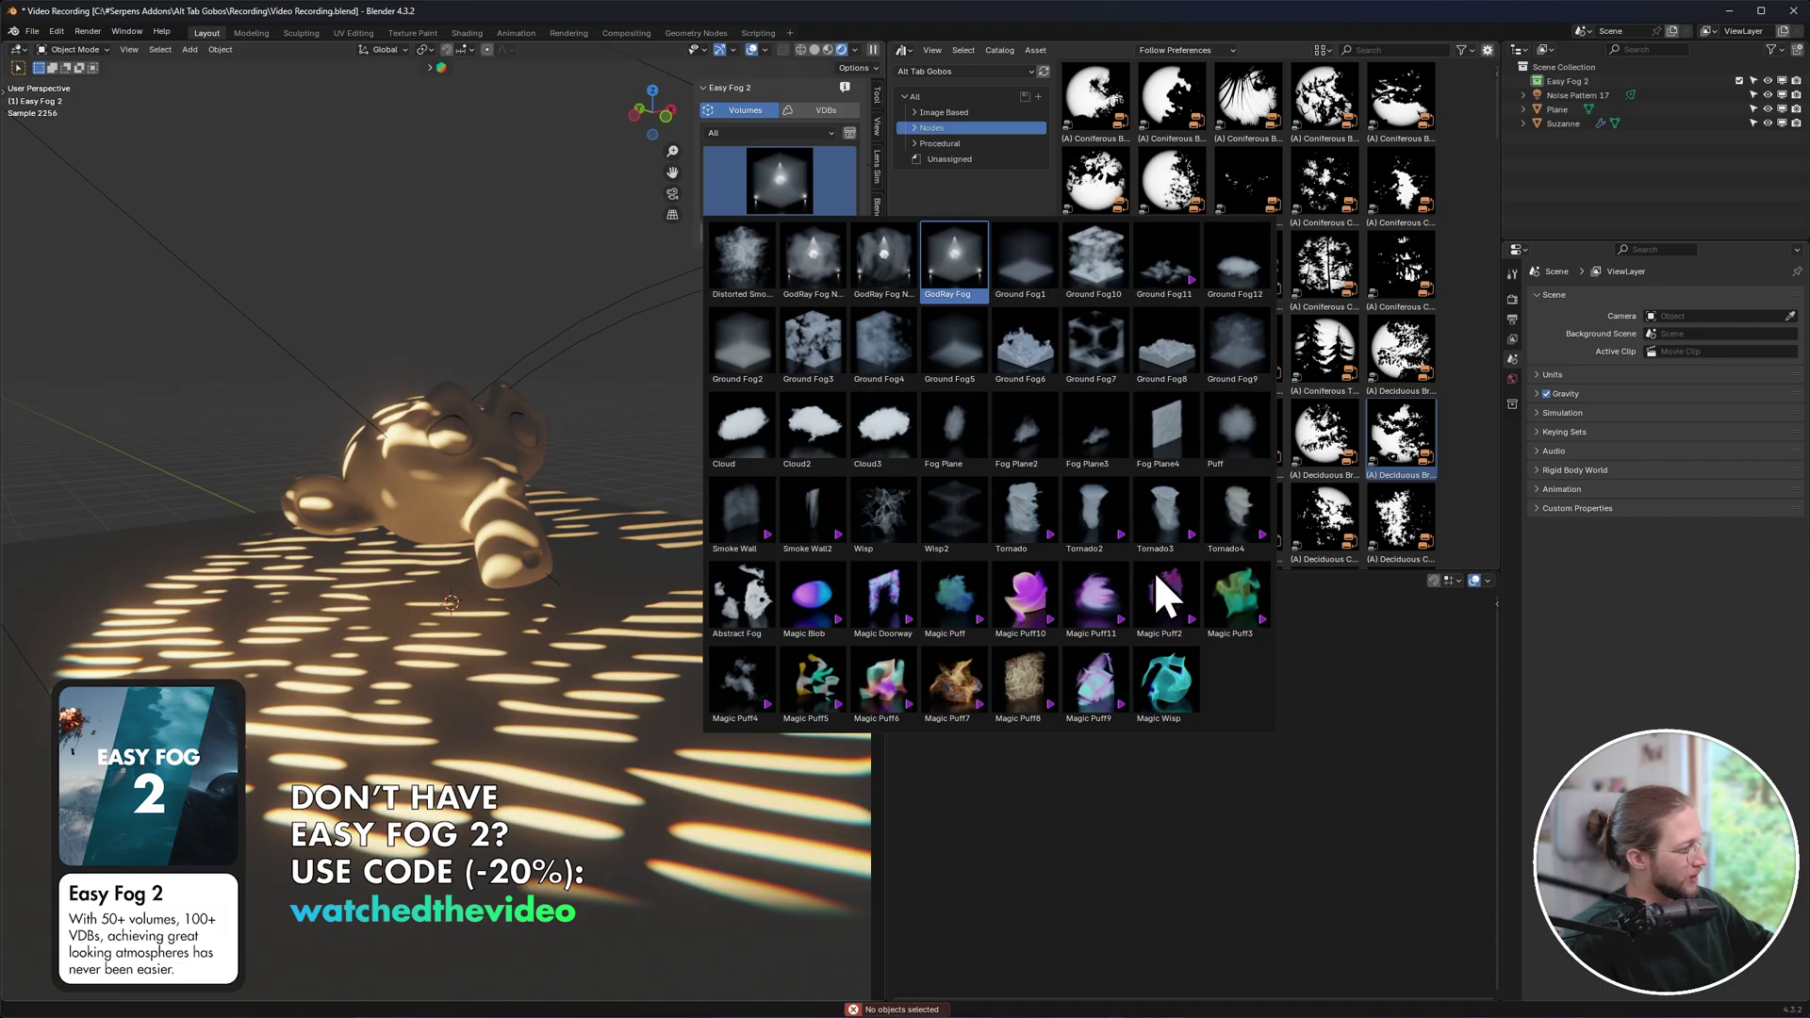
left_click(937, 287)
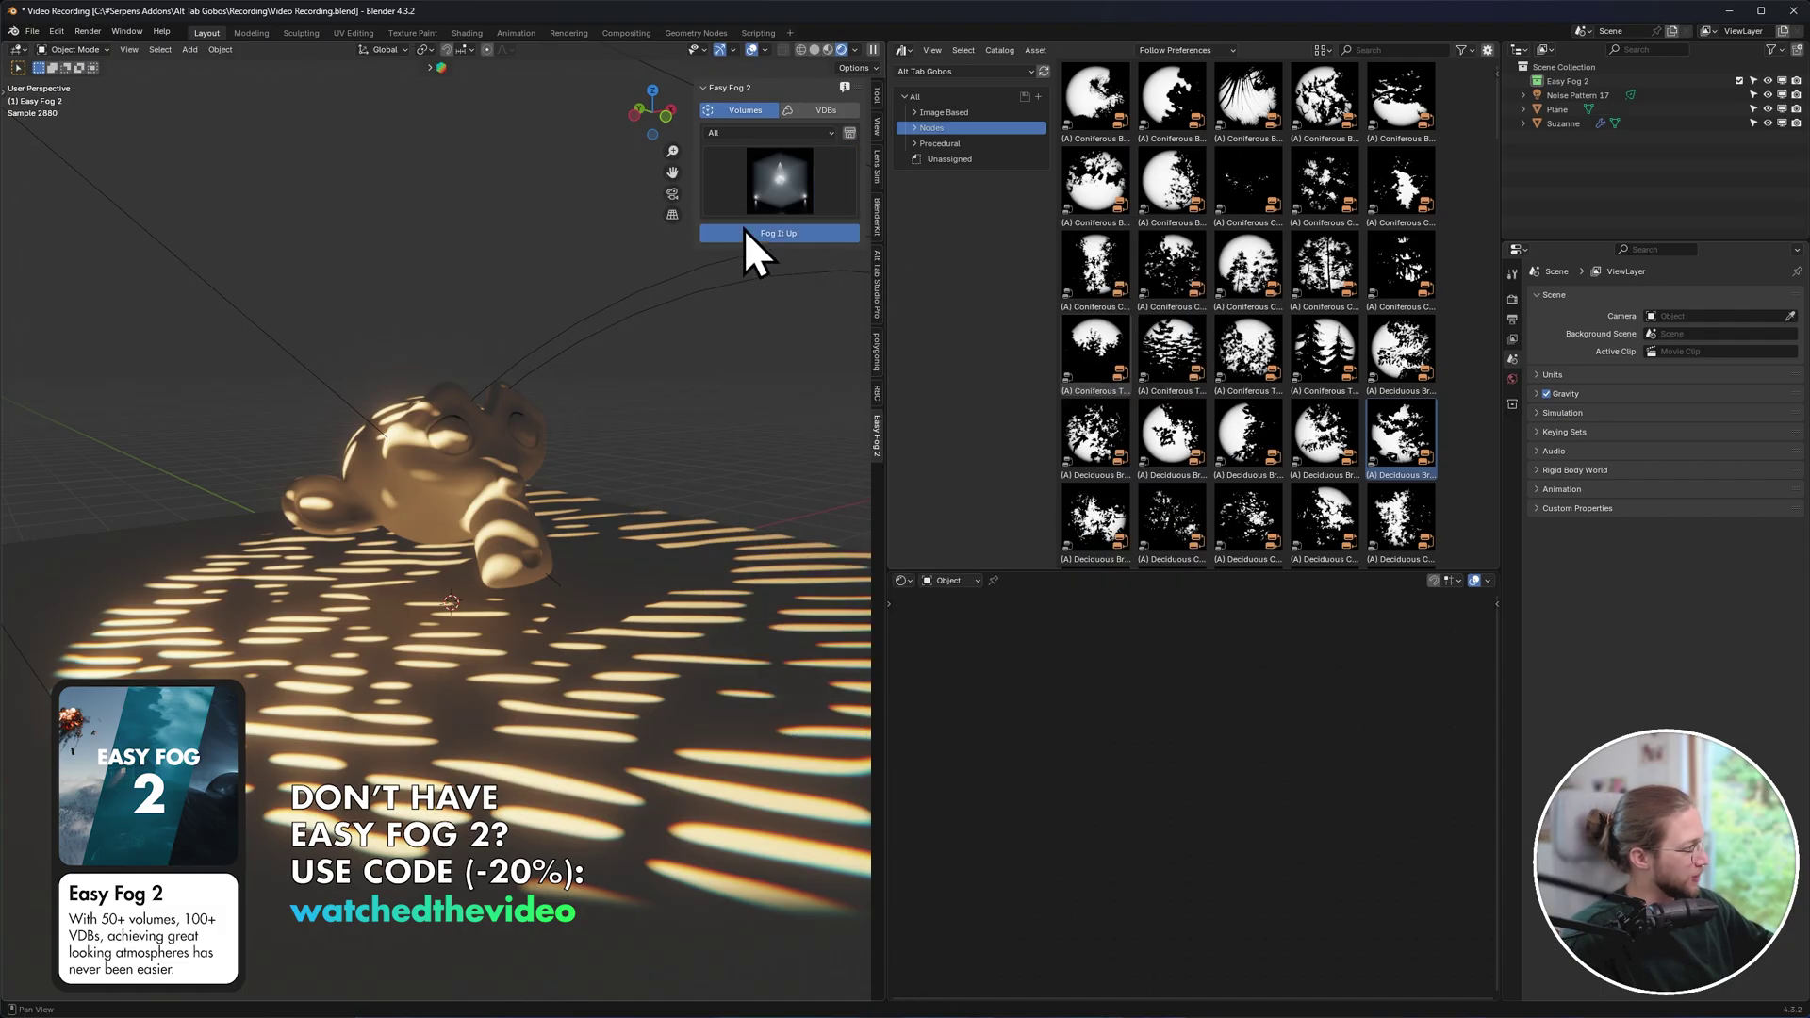
left_click(744, 231)
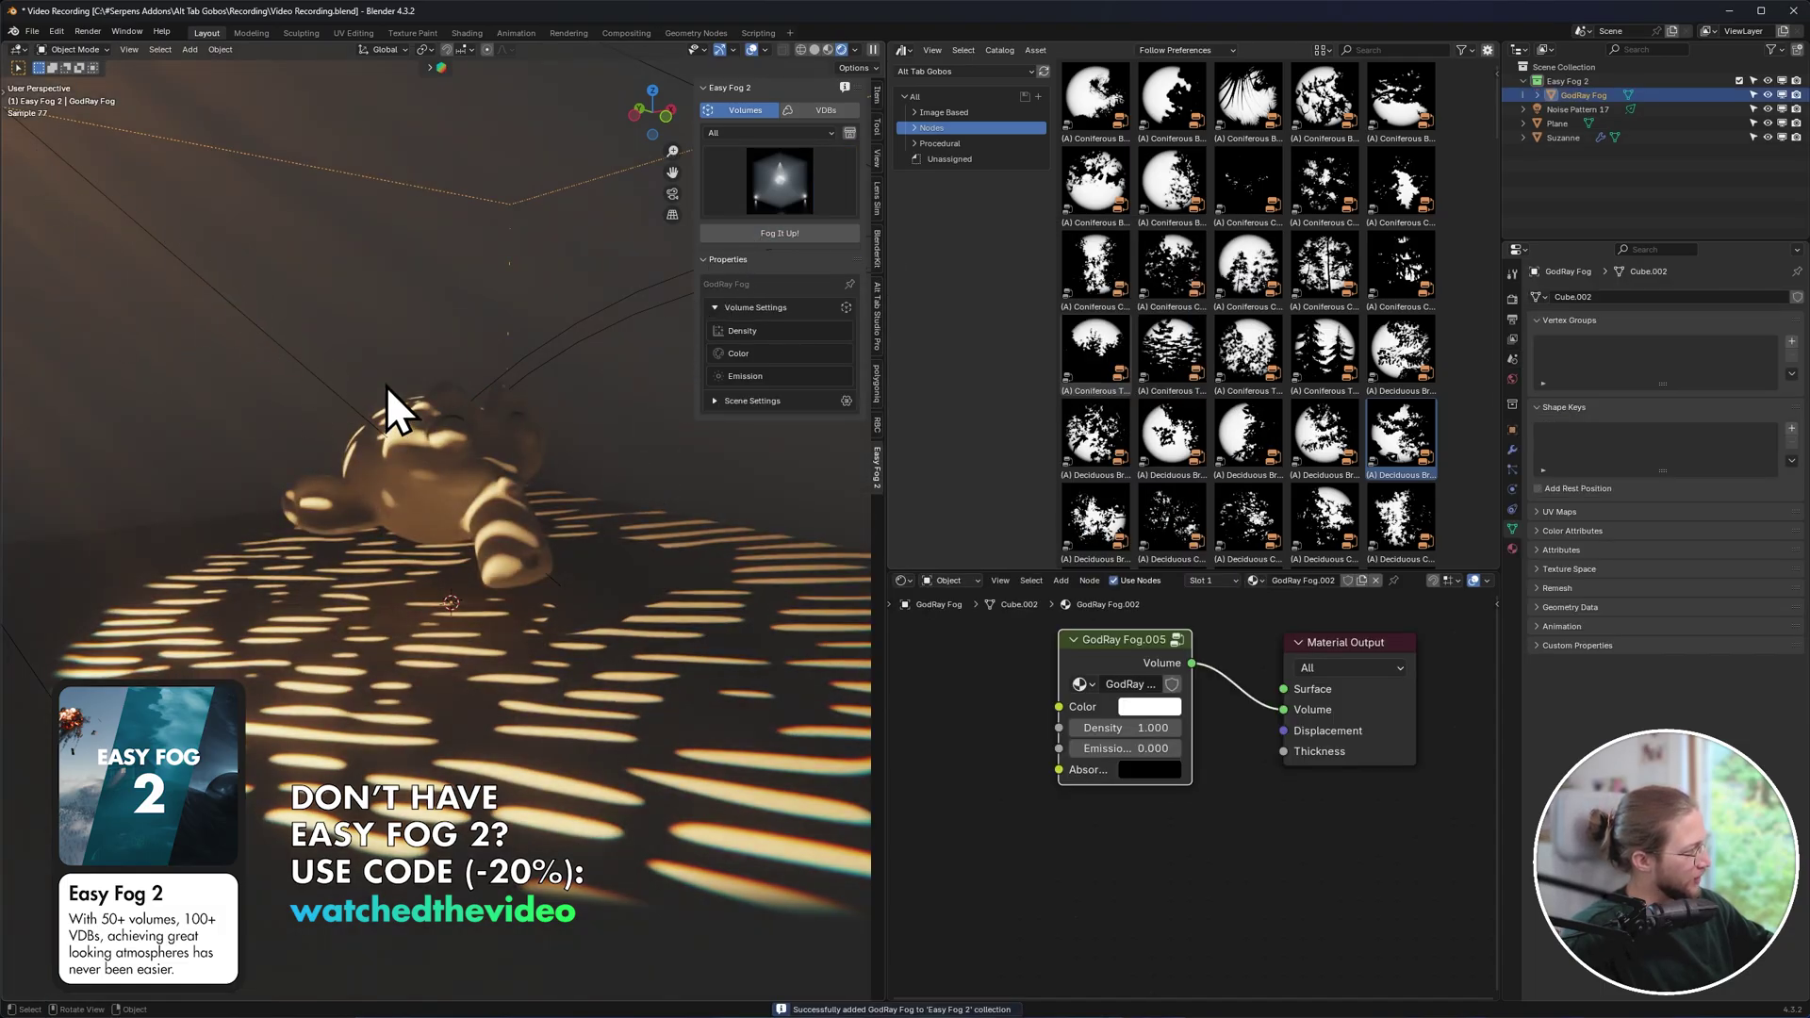
Try a different volume color on the GodRay Fog and reset it to the default.
left_click(754, 353)
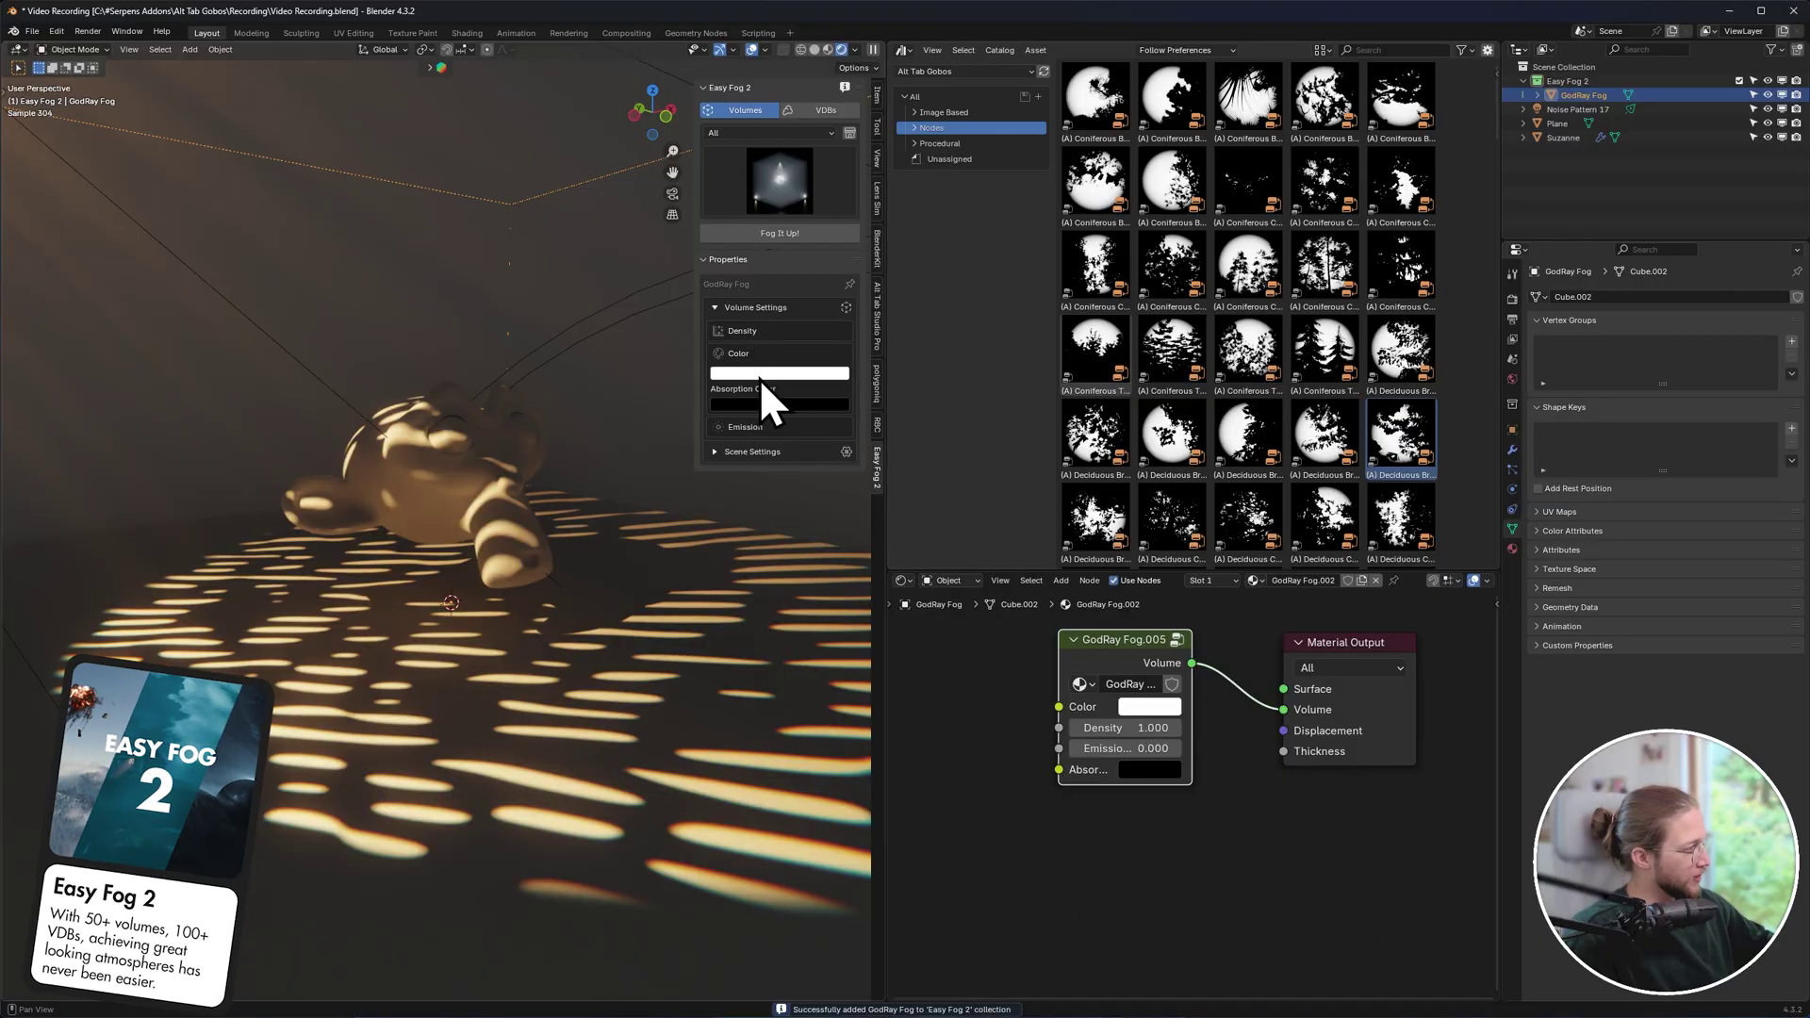
left_click(761, 373)
mouse_move(777, 228)
left_mouse_down()
mouse_move(795, 186)
mouse_move(777, 211)
left_mouse_up()
key("BackSpace")
Check the GodRay Fog volume's object info and the Noise Pattern 17 spot light's quick light settings.
middle_click_drag(558, 428, 330, 371)
key("n")
left_click(707, 828)
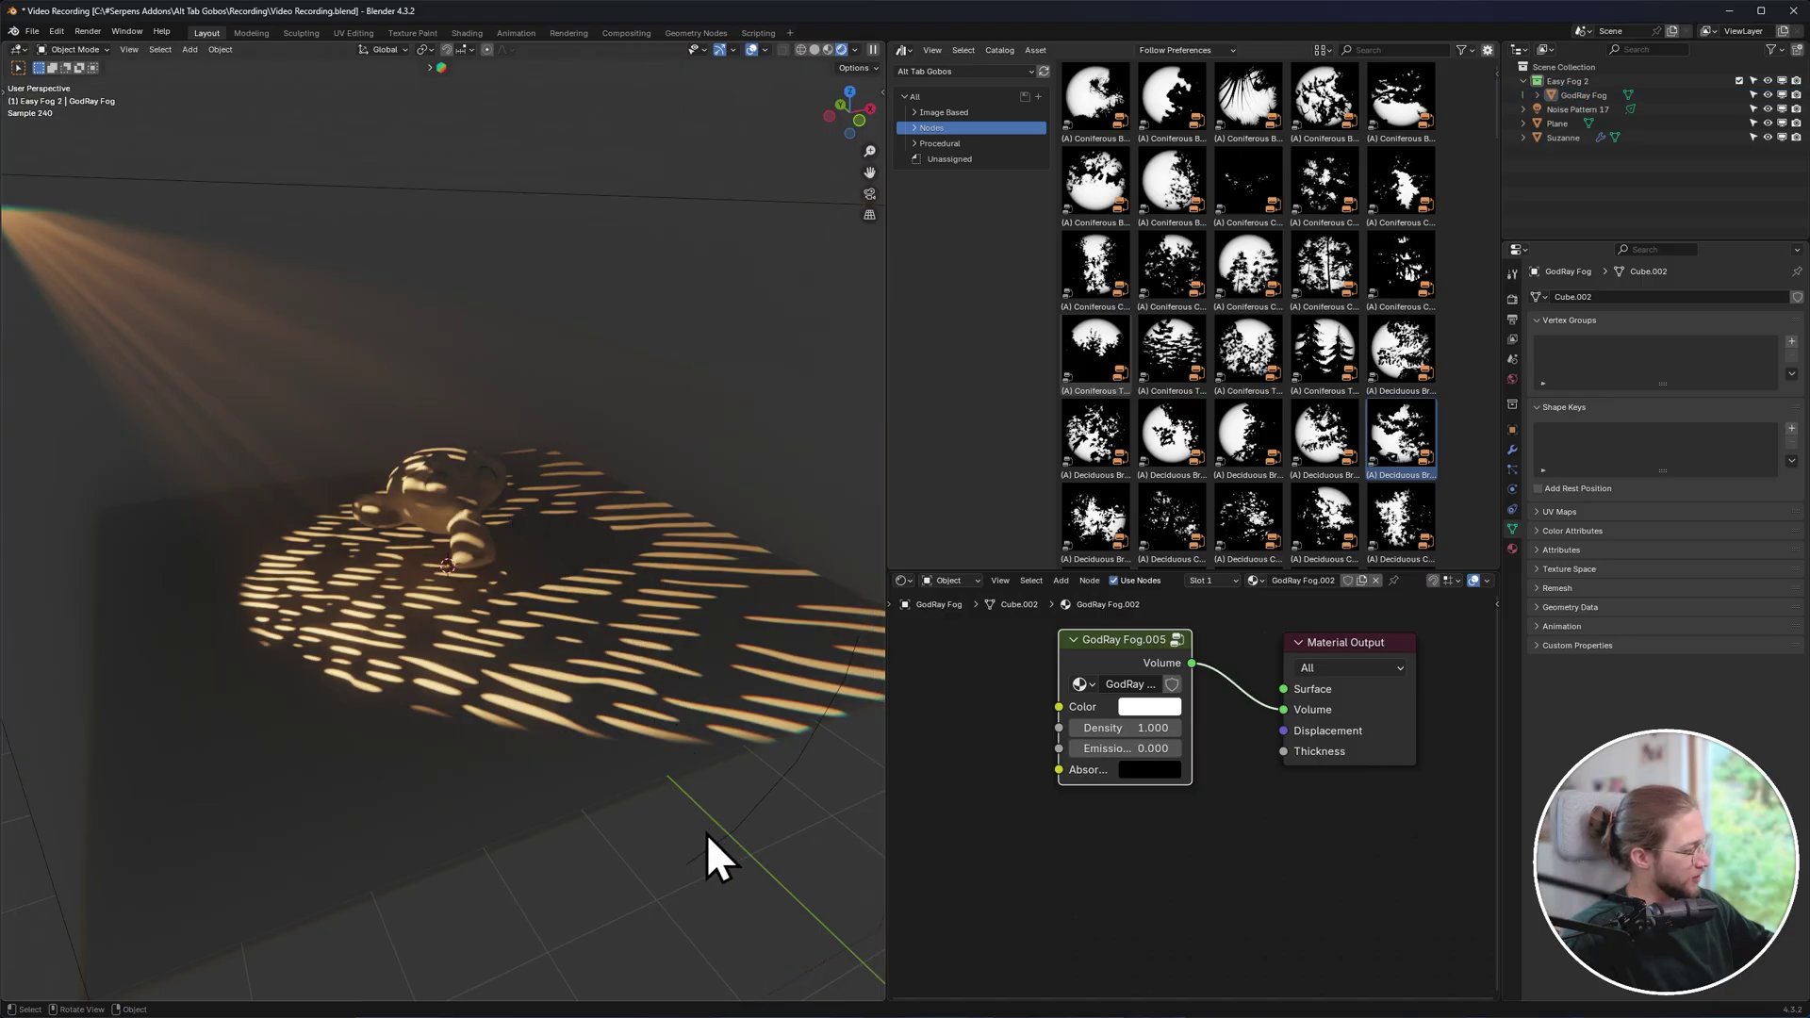
scroll(707, 832, "up", 3)
scroll(618, 582, "down", 7)
left_click(630, 423)
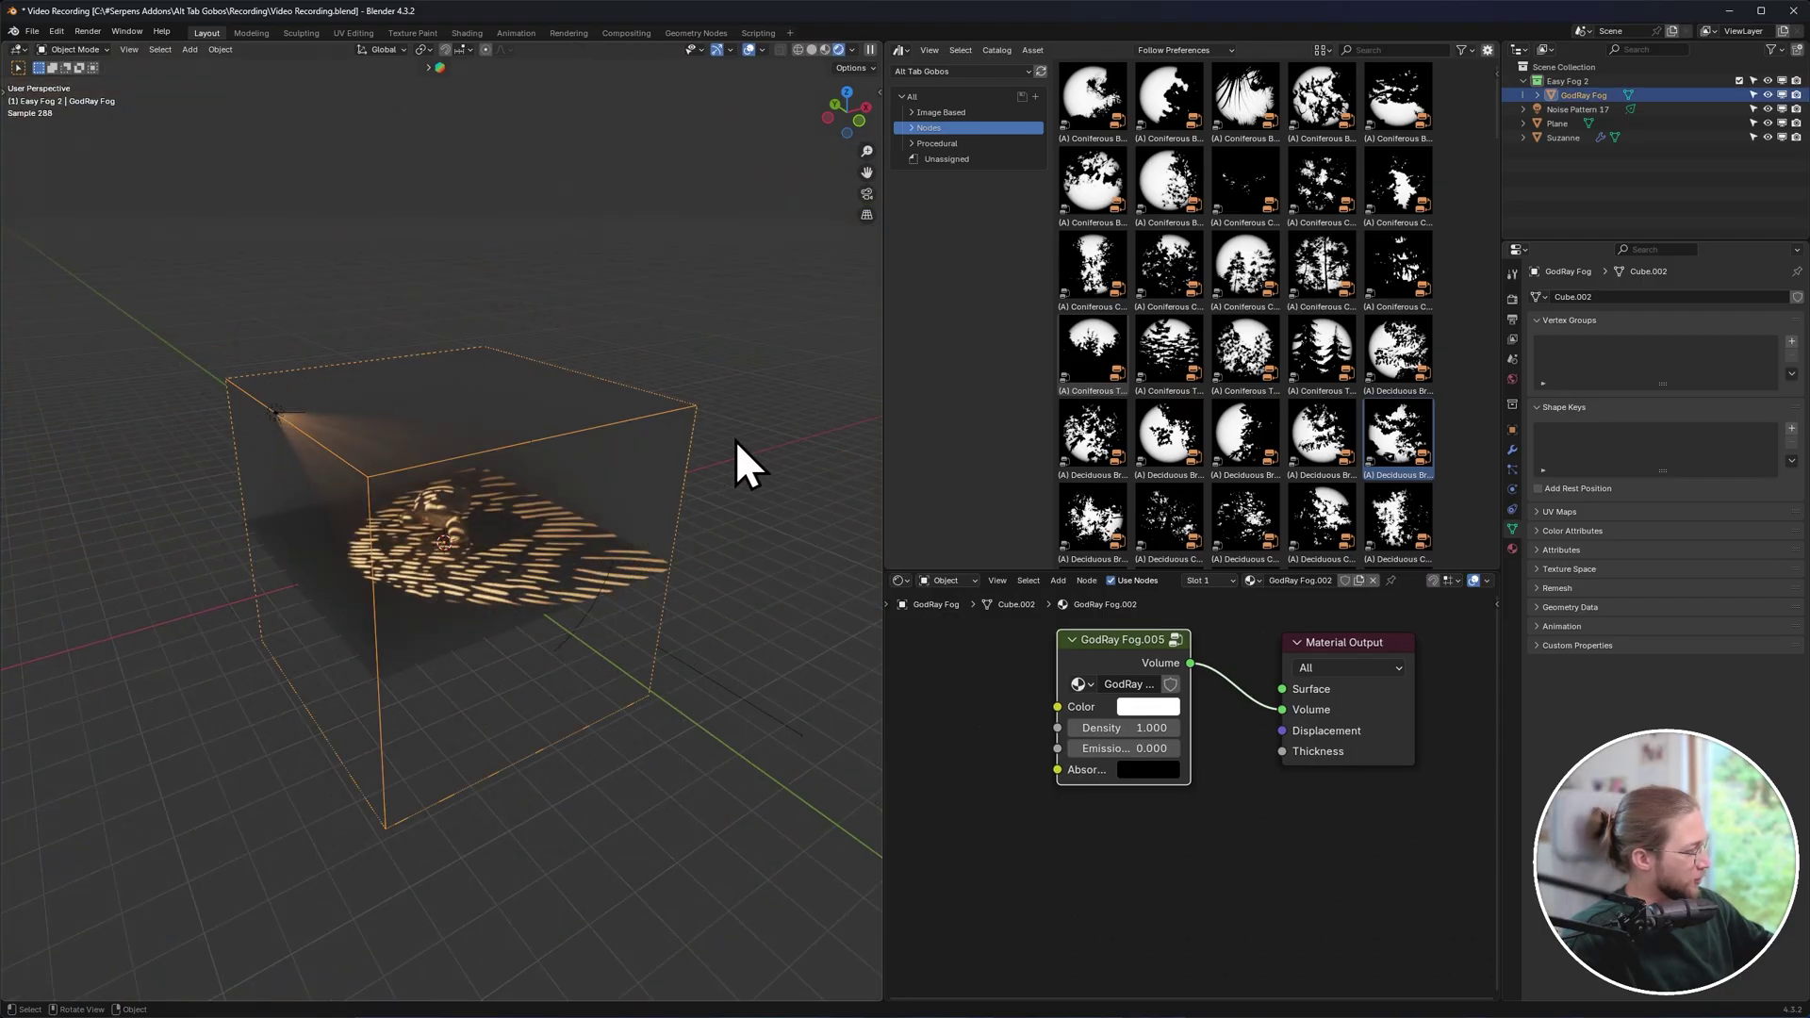
key("i")
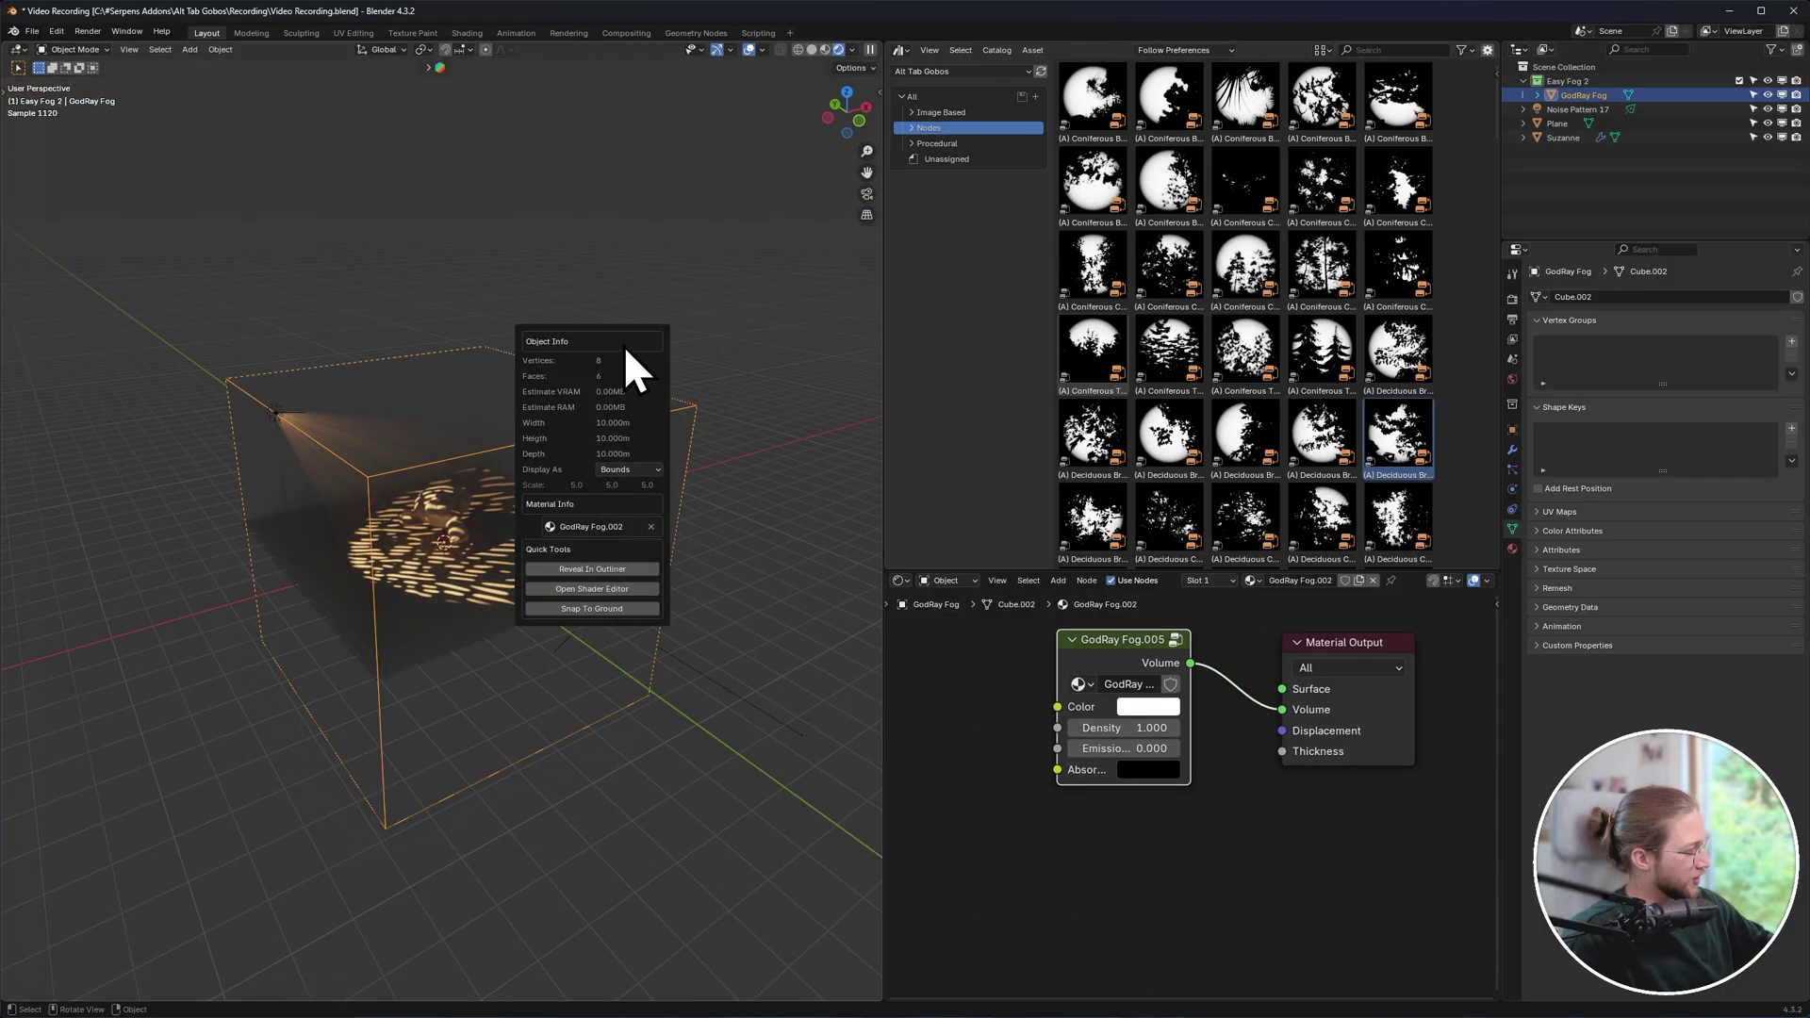
left_click(268, 407)
right_click(571, 389)
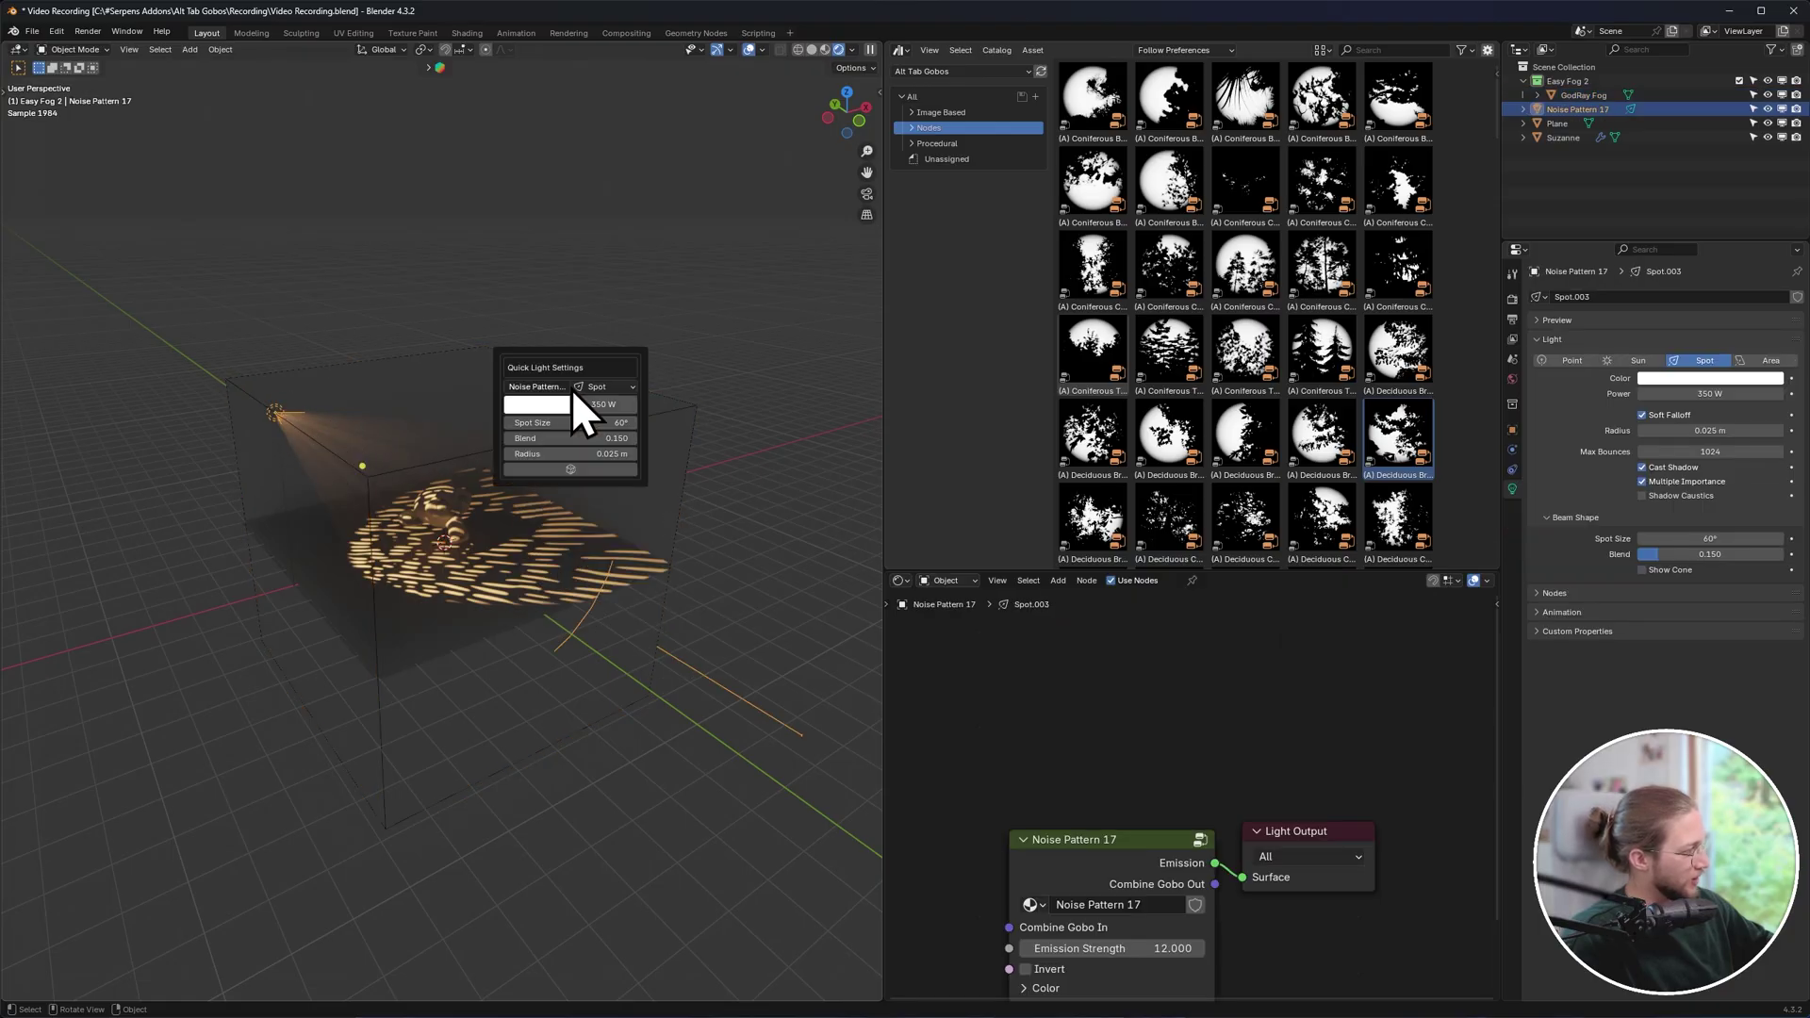
Browse the available volumes and VDBs in the Easy Fog 2 library.
key("n")
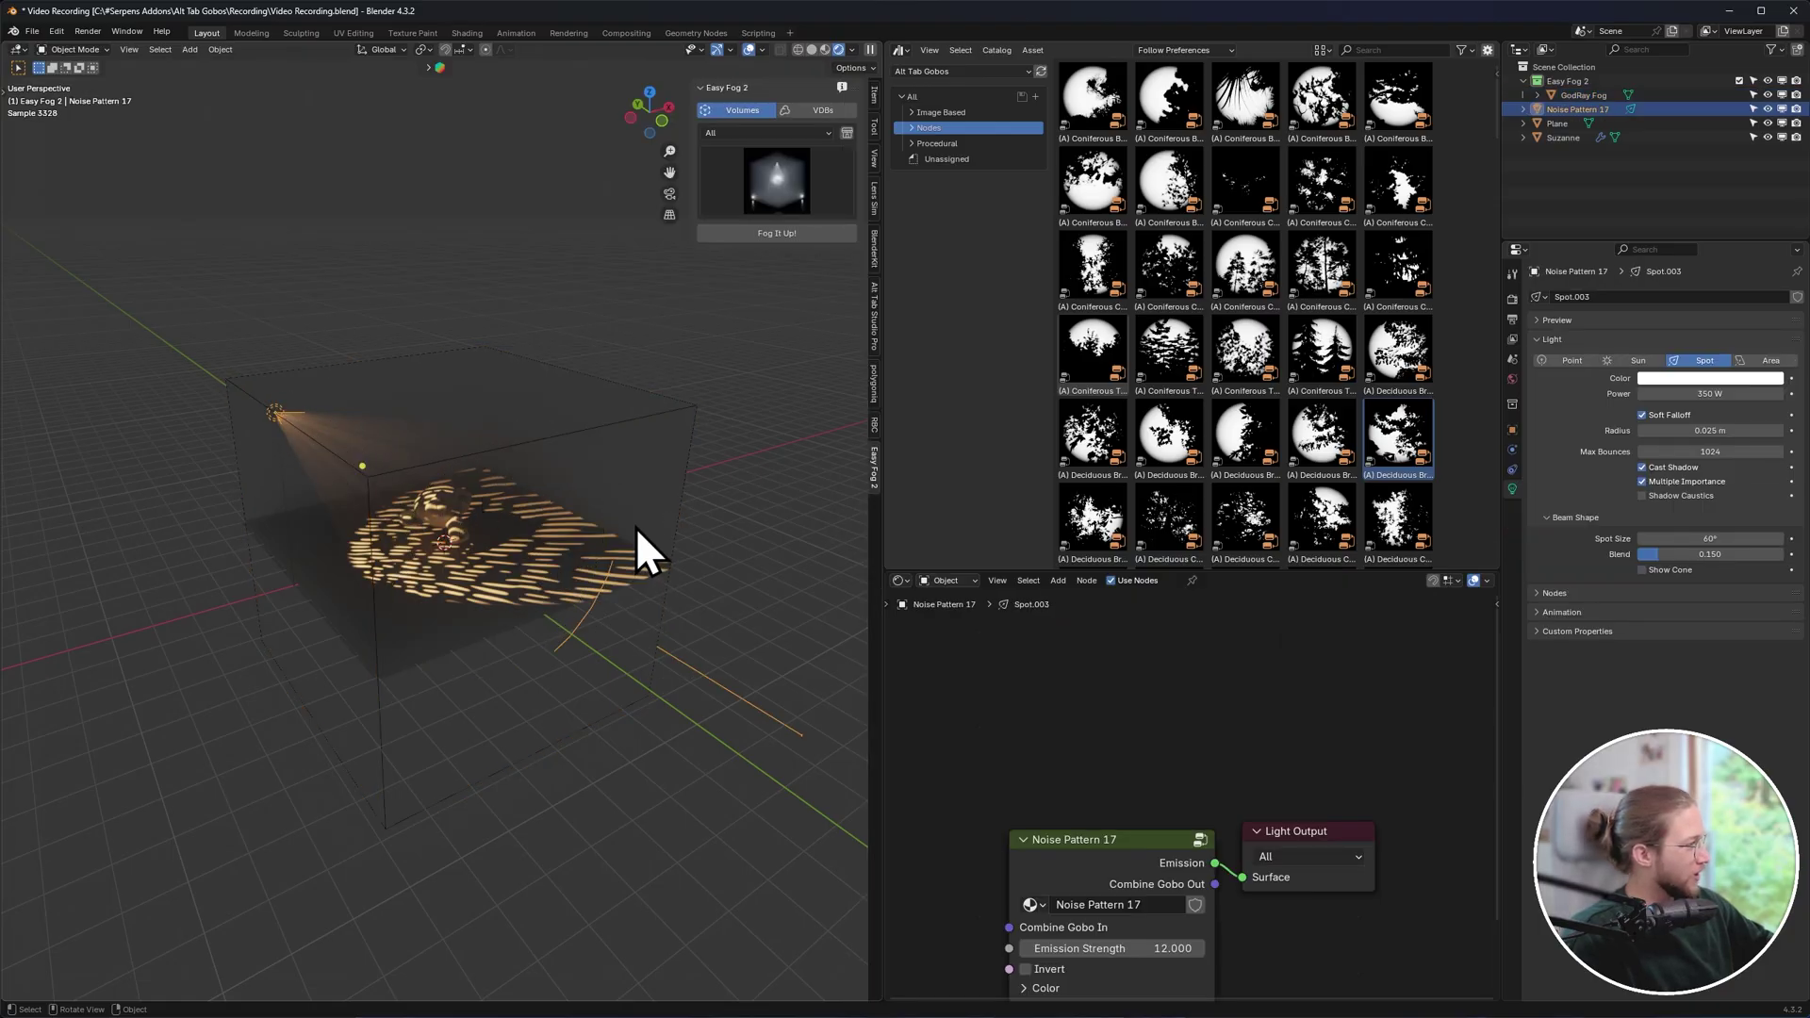
left_click(762, 160)
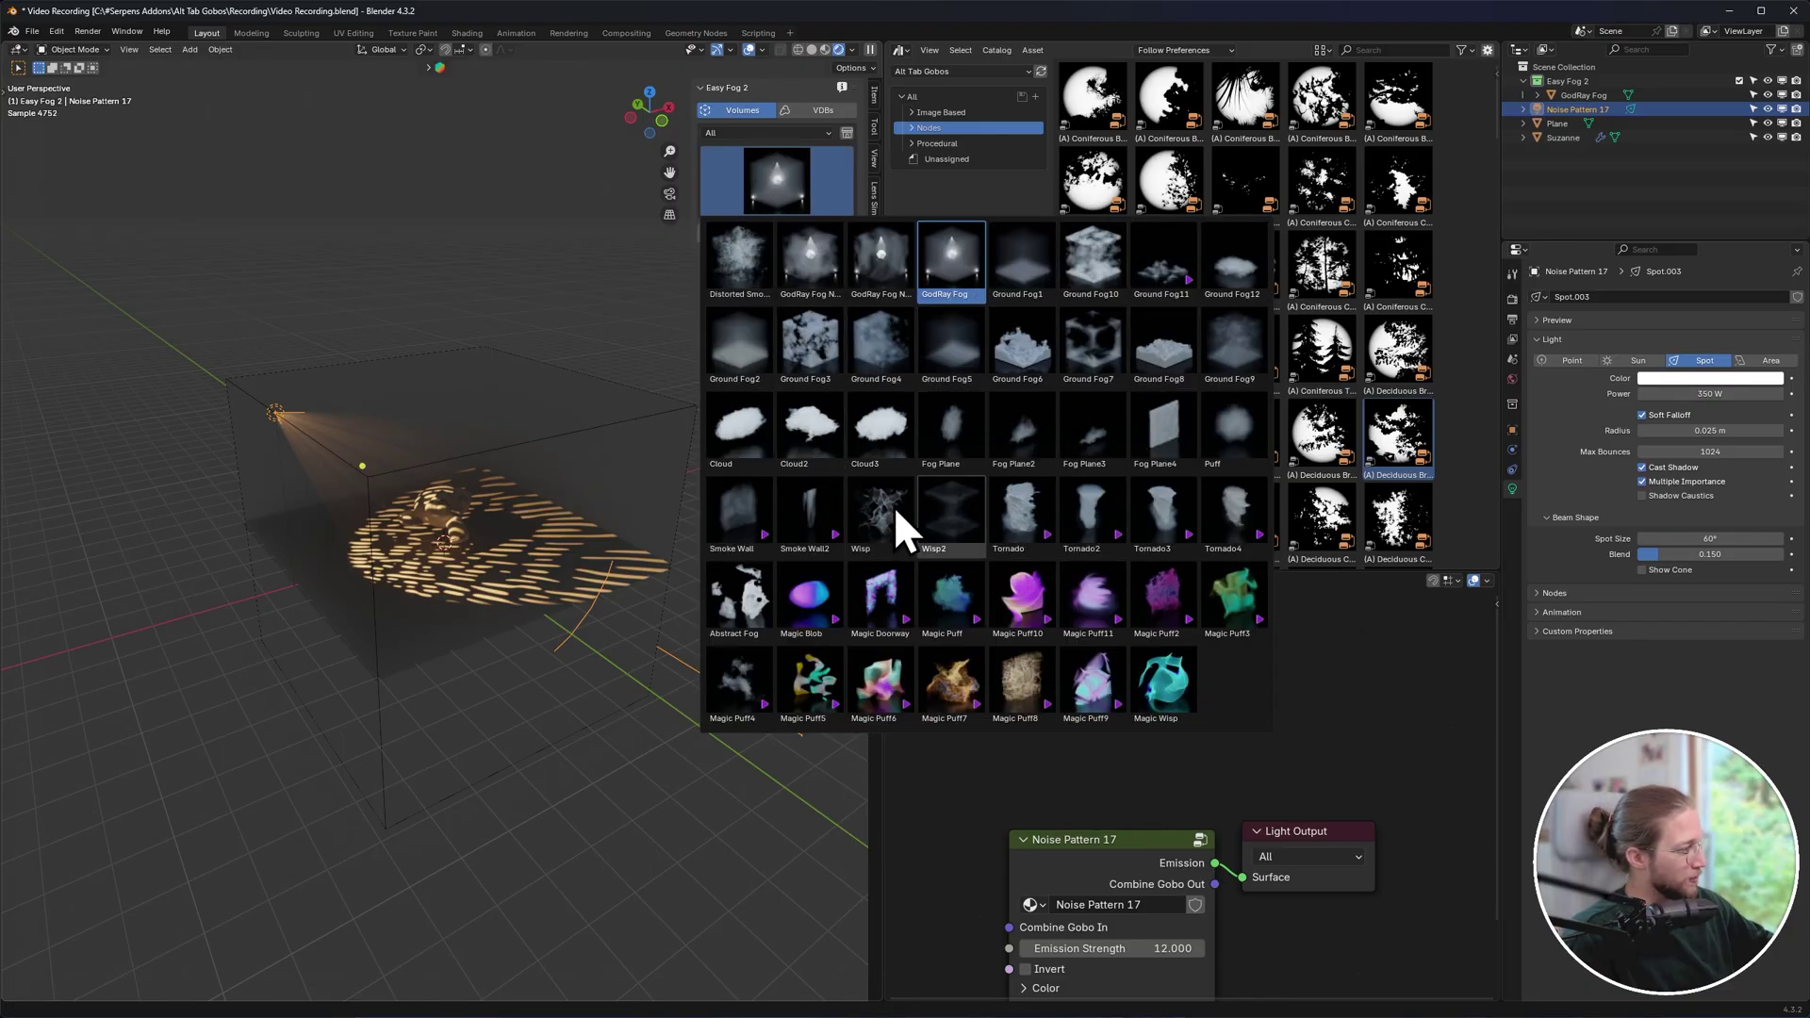
left_click(805, 117)
left_click(771, 184)
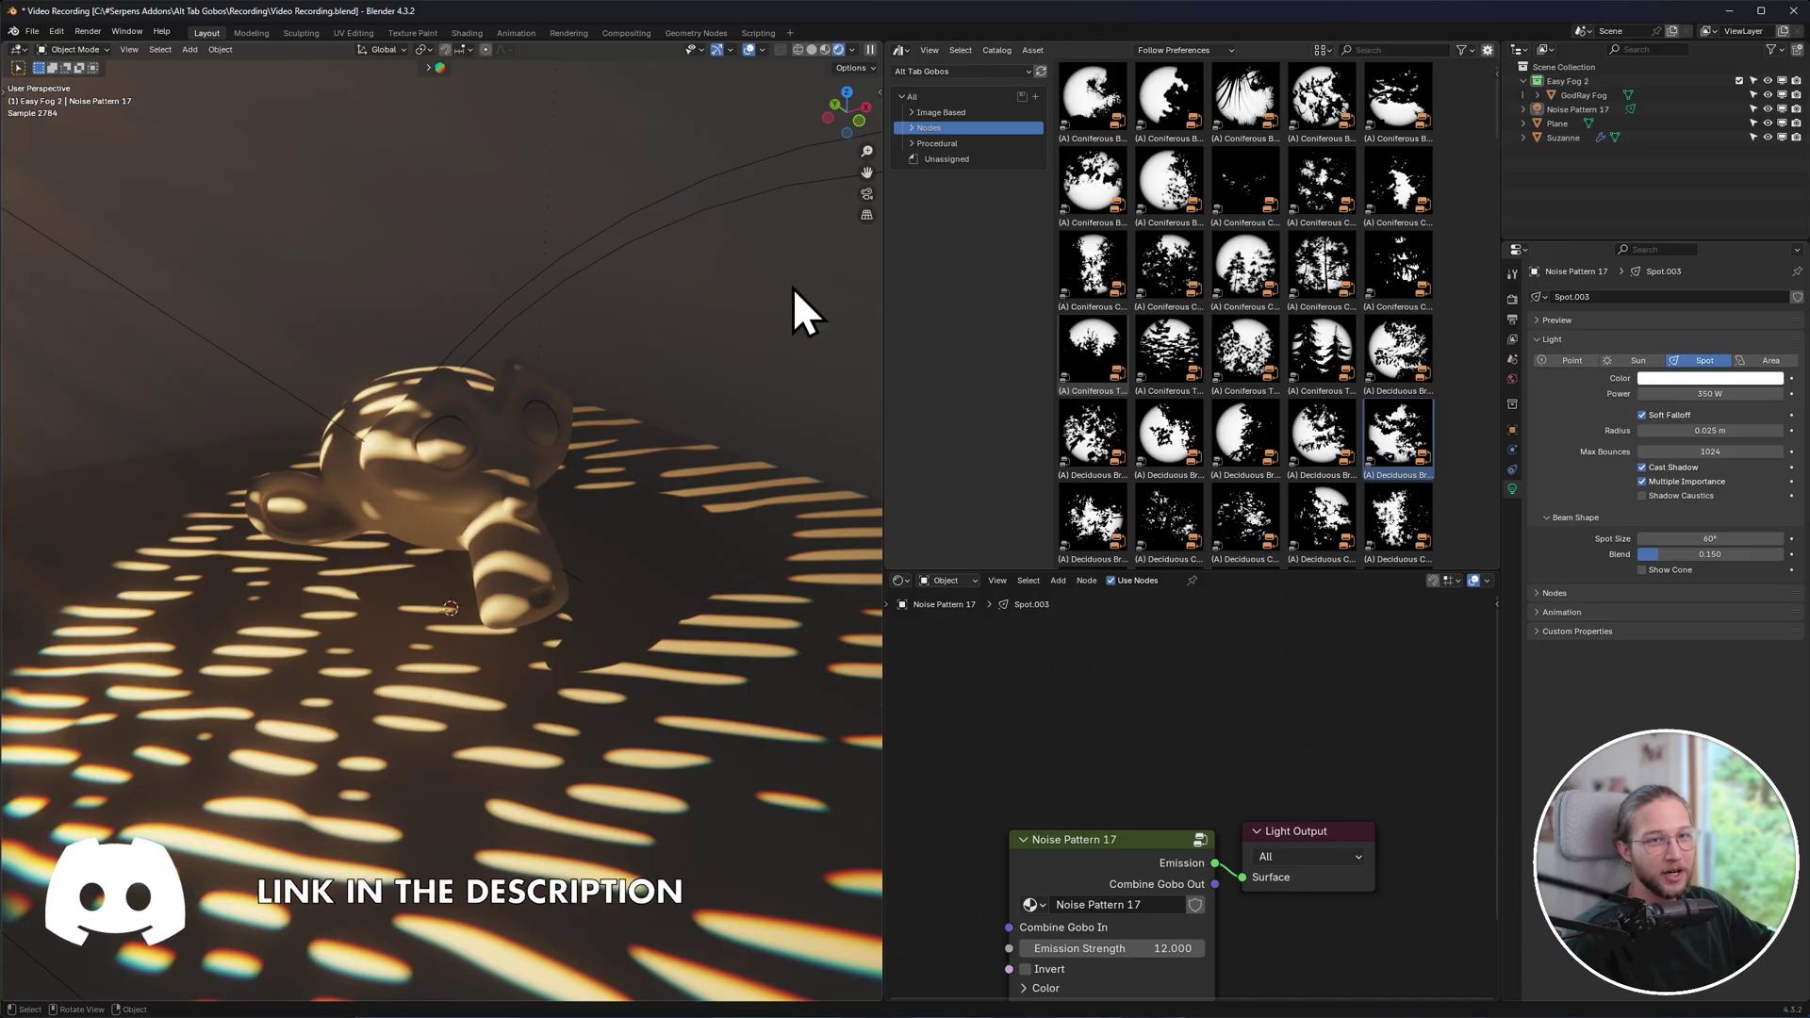
middle_click_drag(738, 337, 630, 547)
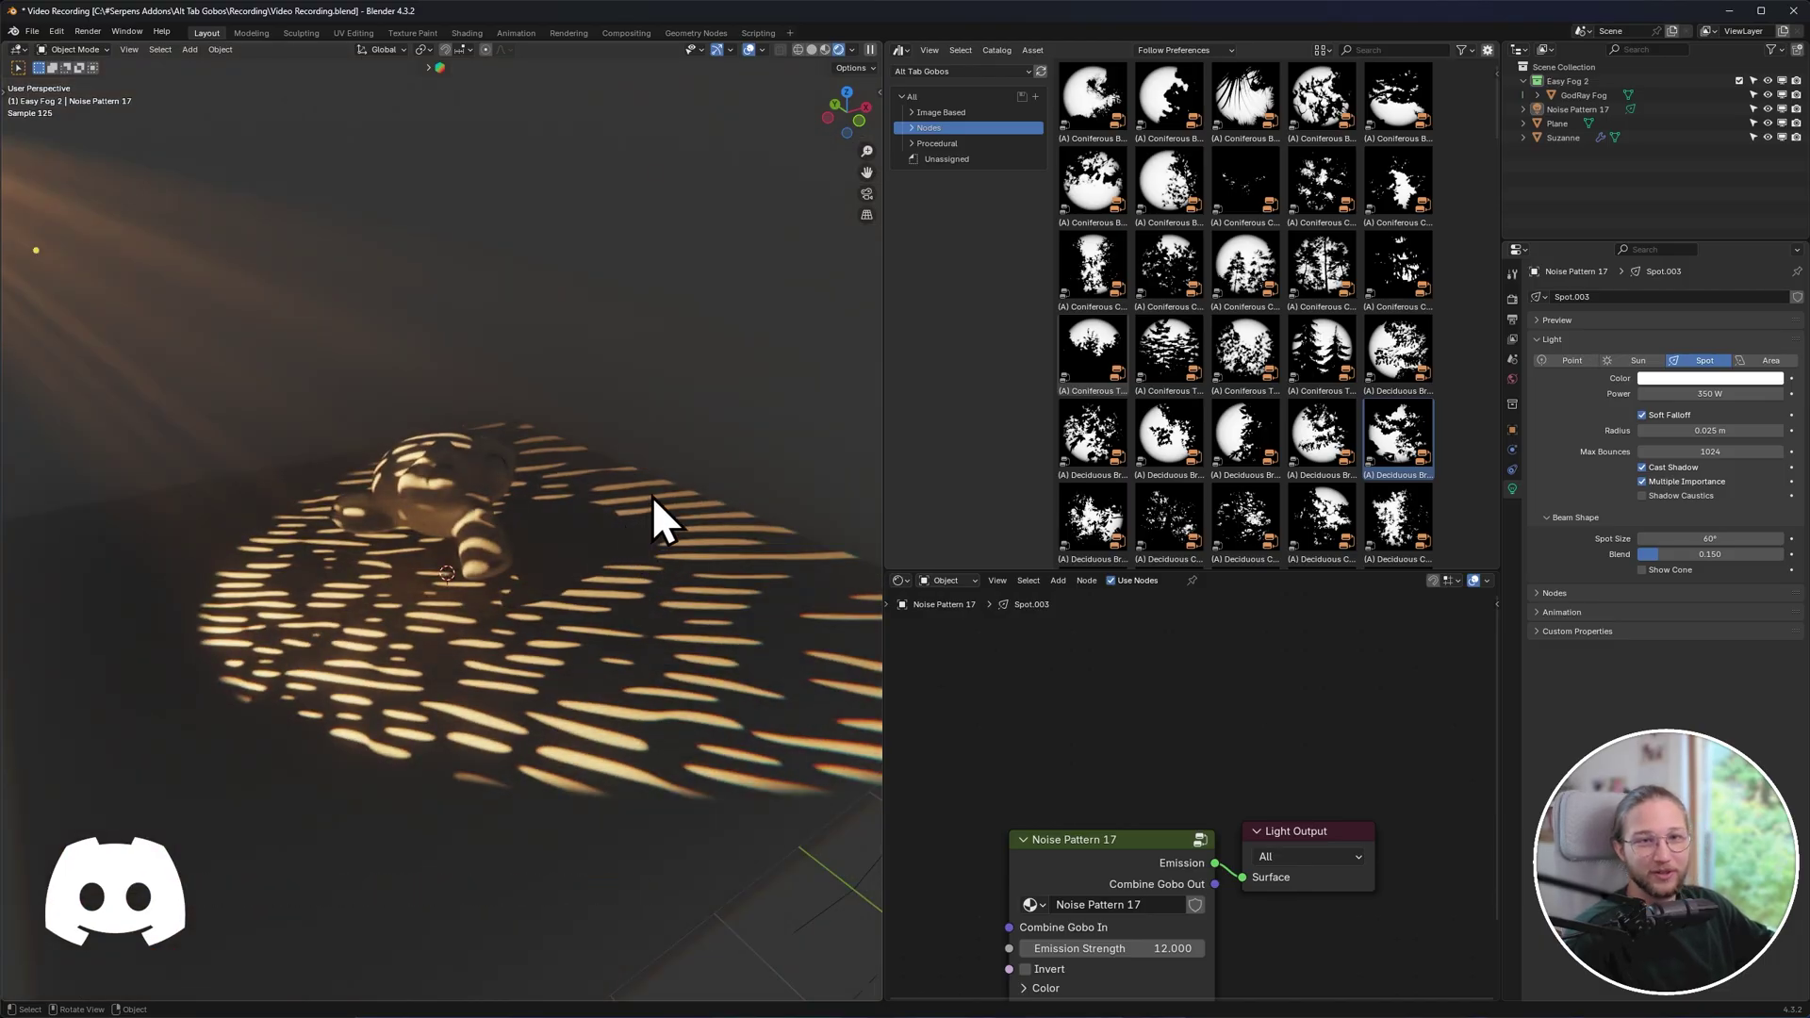